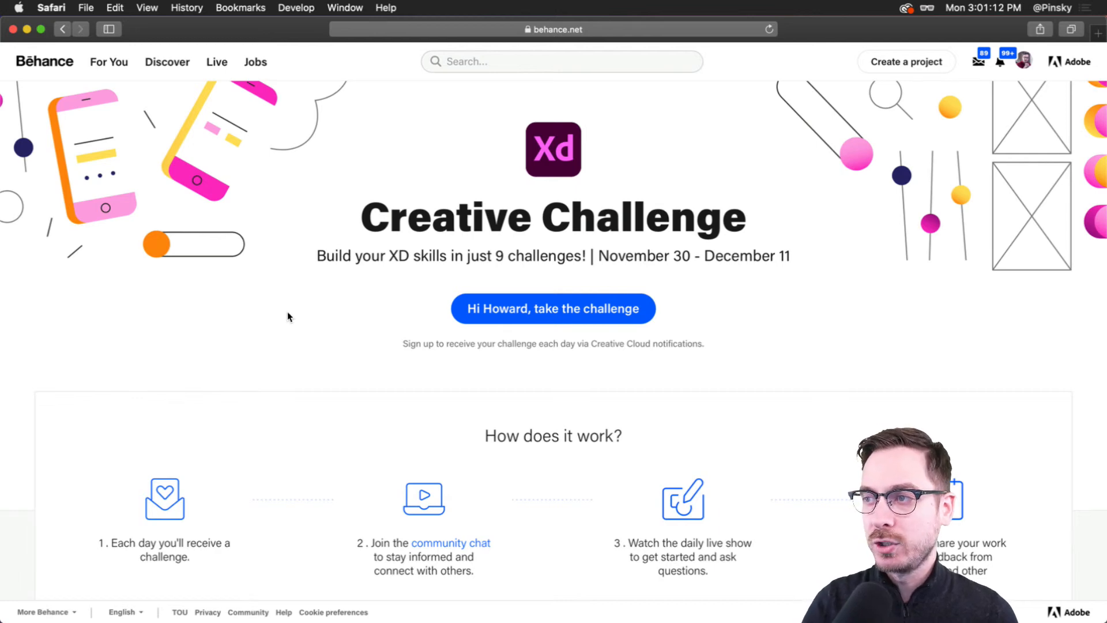
Review how the Creative Challenge works on Behance, and view the challenge announcement and channel list of the Adobe XD server in Discord
scroll(289, 315, "down", 6)
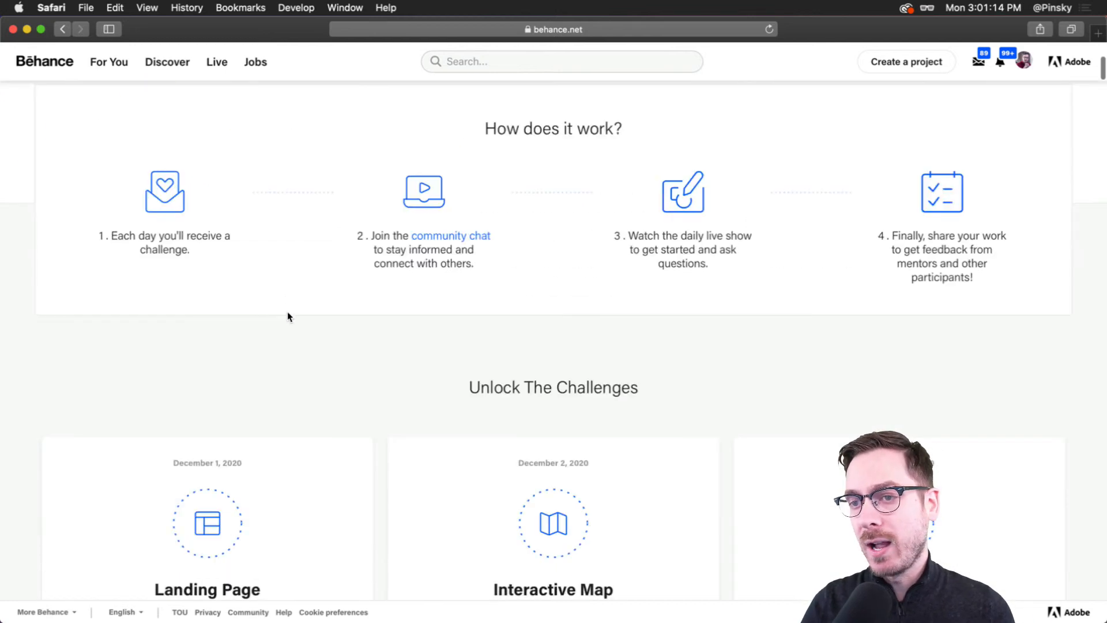
scroll(289, 314, "up", 2)
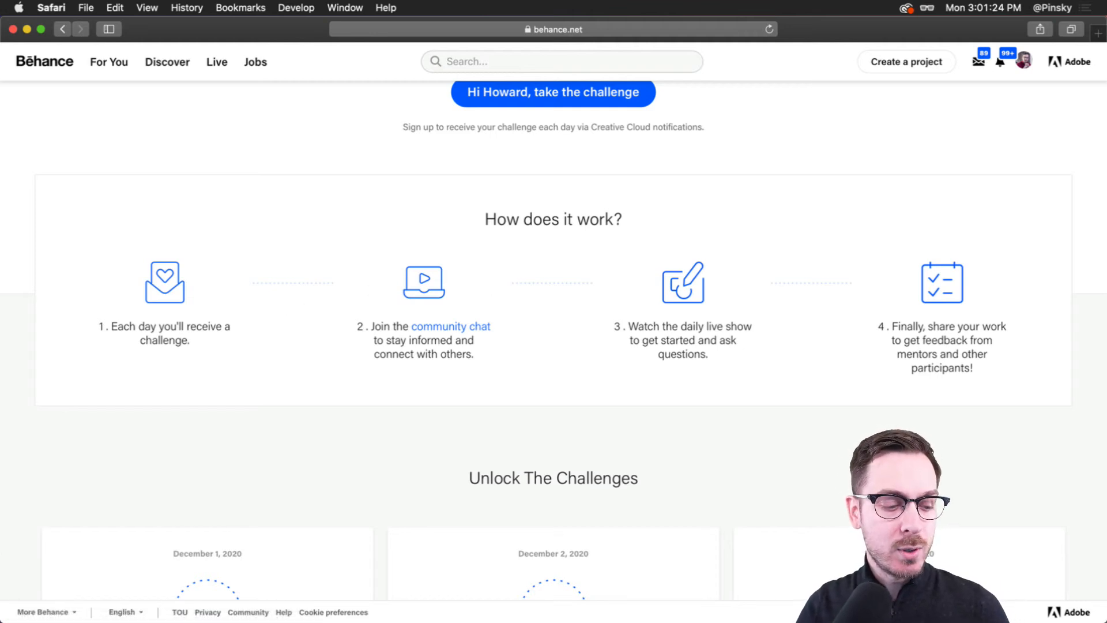
key("super+Tab")
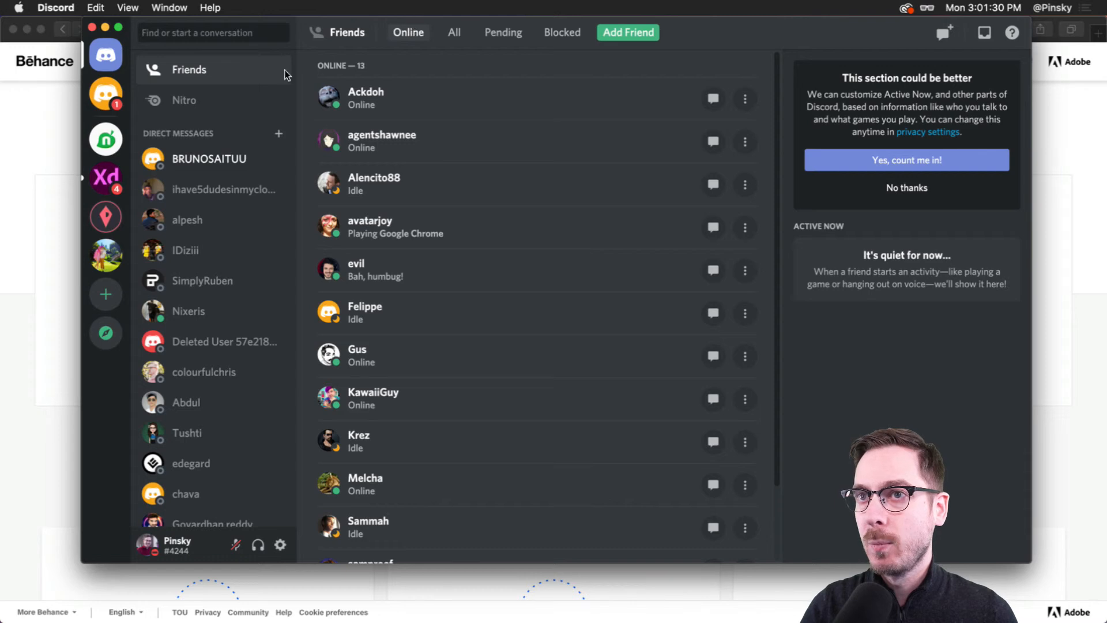
left_click(105, 176)
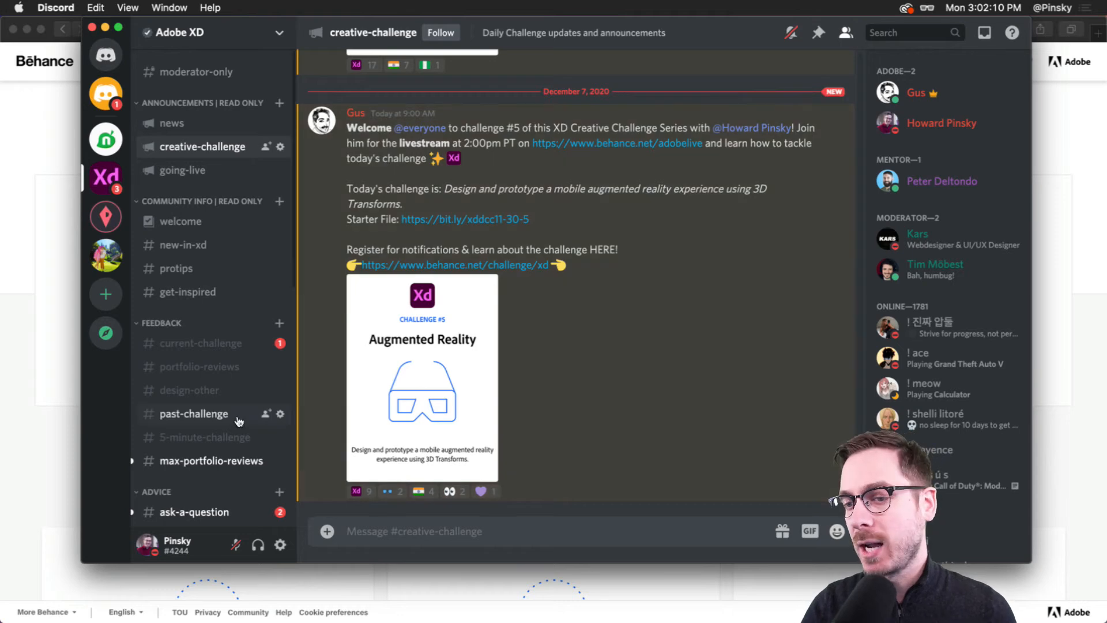
scroll(238, 419, "down", 5)
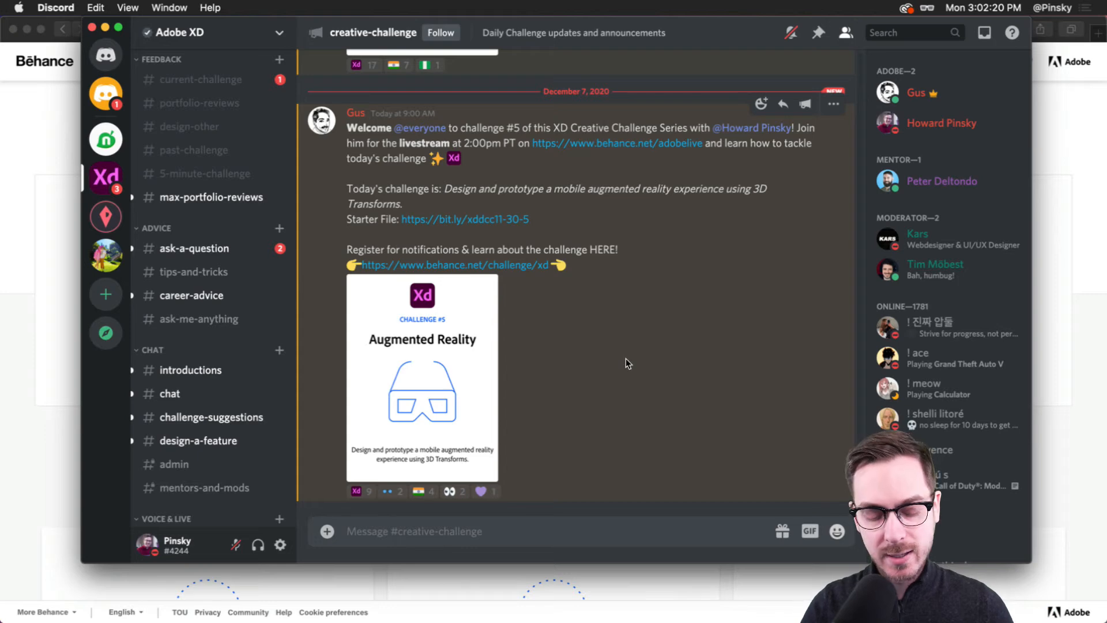
Switch back to Safari and open the Augmented Reality challenge's starter file in XD, allowing the page to launch the Creative Cloud Desktop App
key("super+Tab")
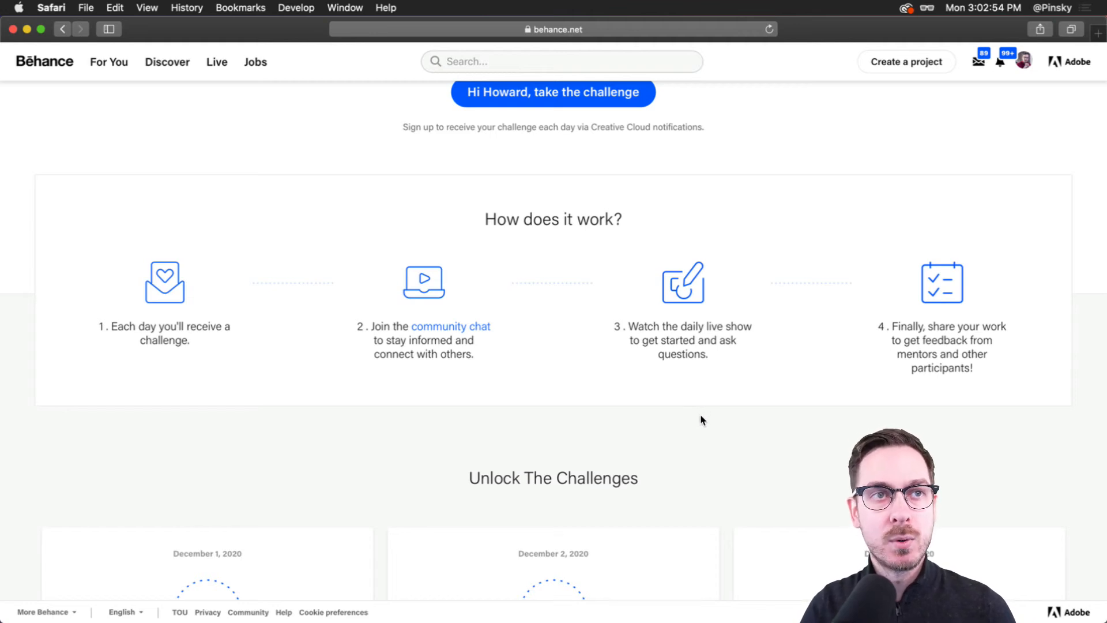
scroll(701, 420, "down", 6)
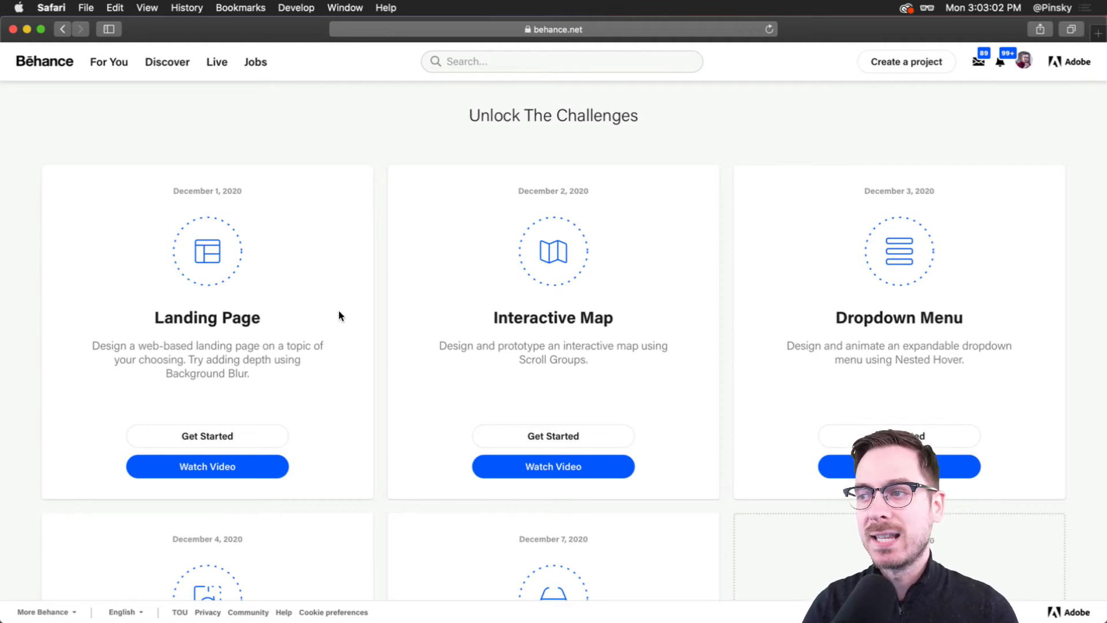
scroll(579, 340, "down", 2)
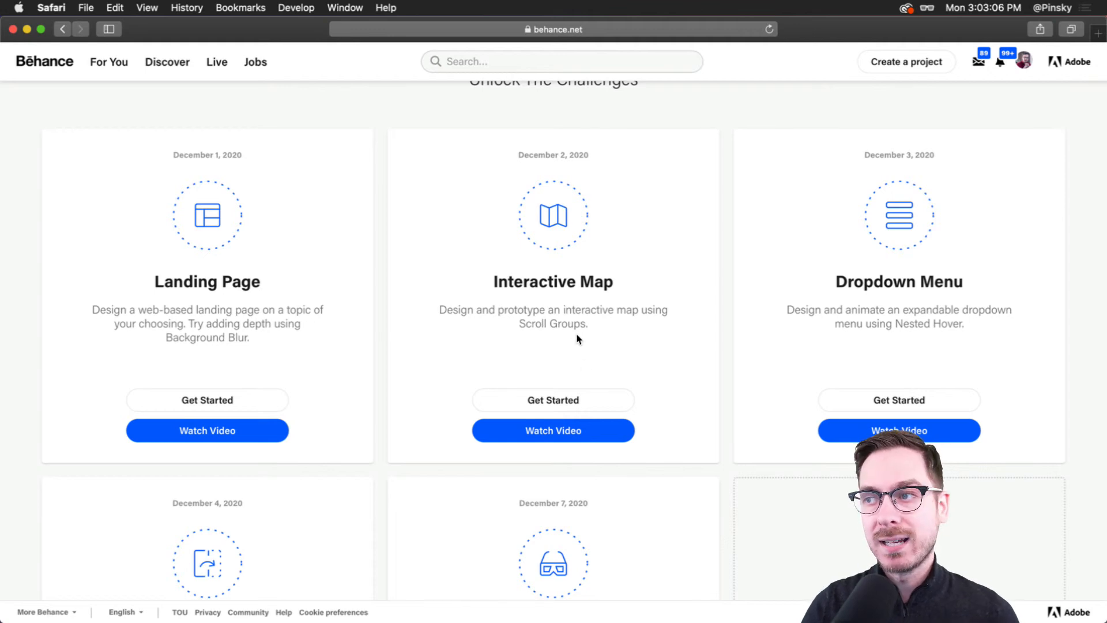
scroll(811, 367, "down", 2)
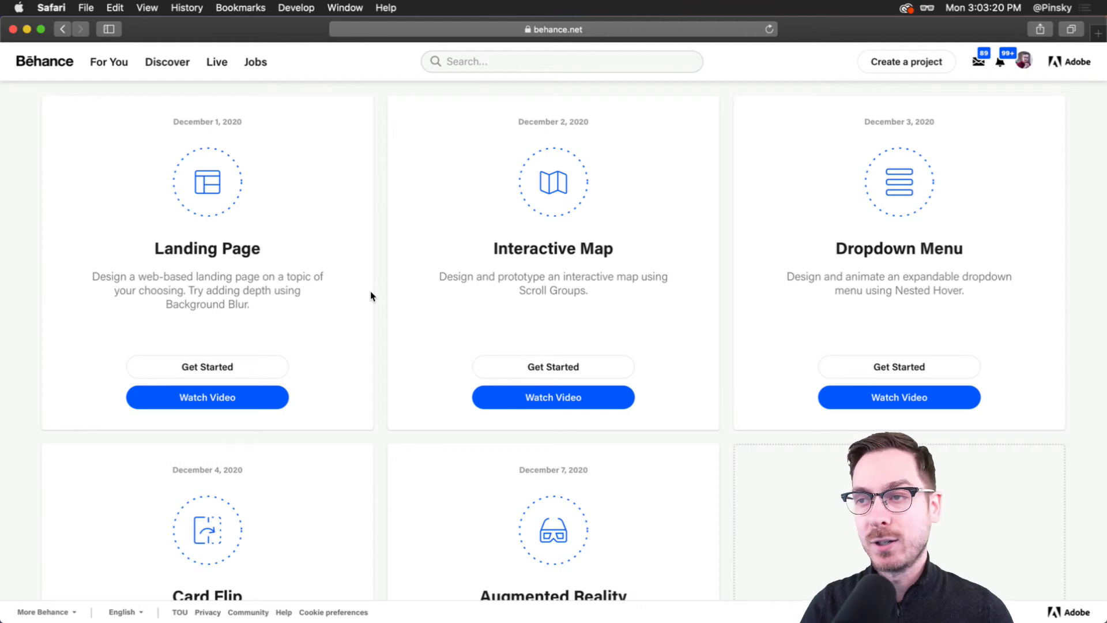
scroll(372, 296, "down", 3)
scroll(376, 294, "down", 3)
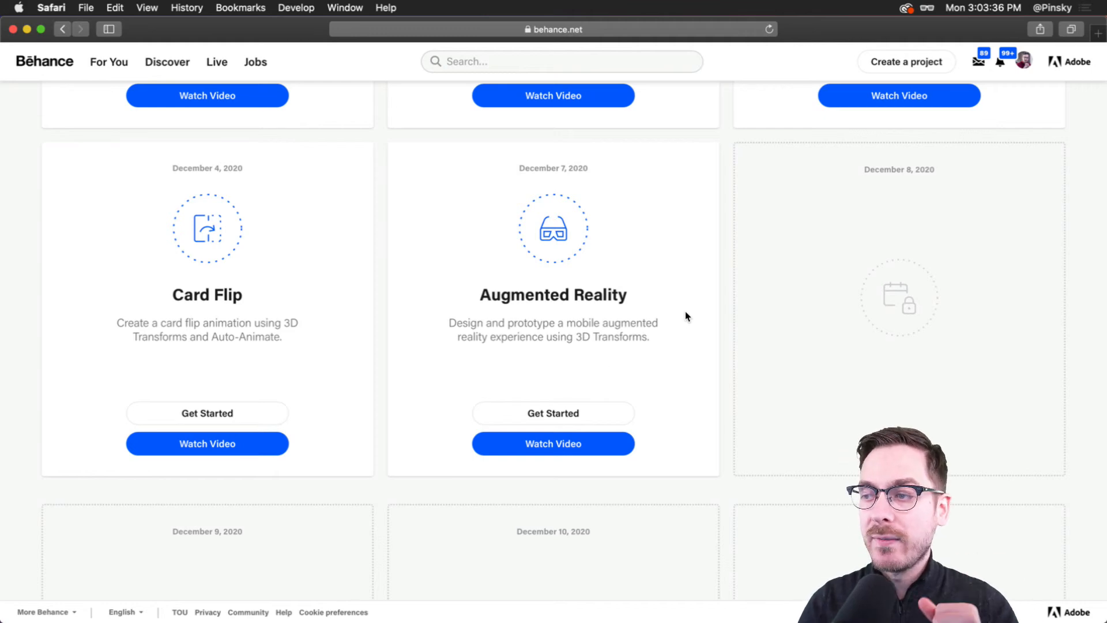
left_click(551, 415)
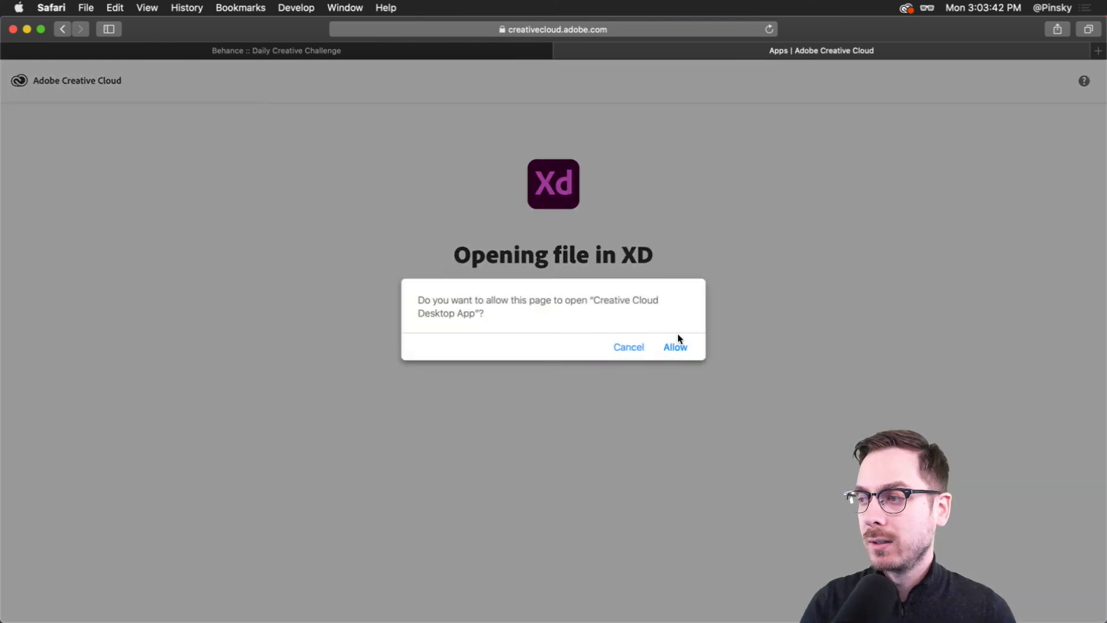
left_click(679, 347)
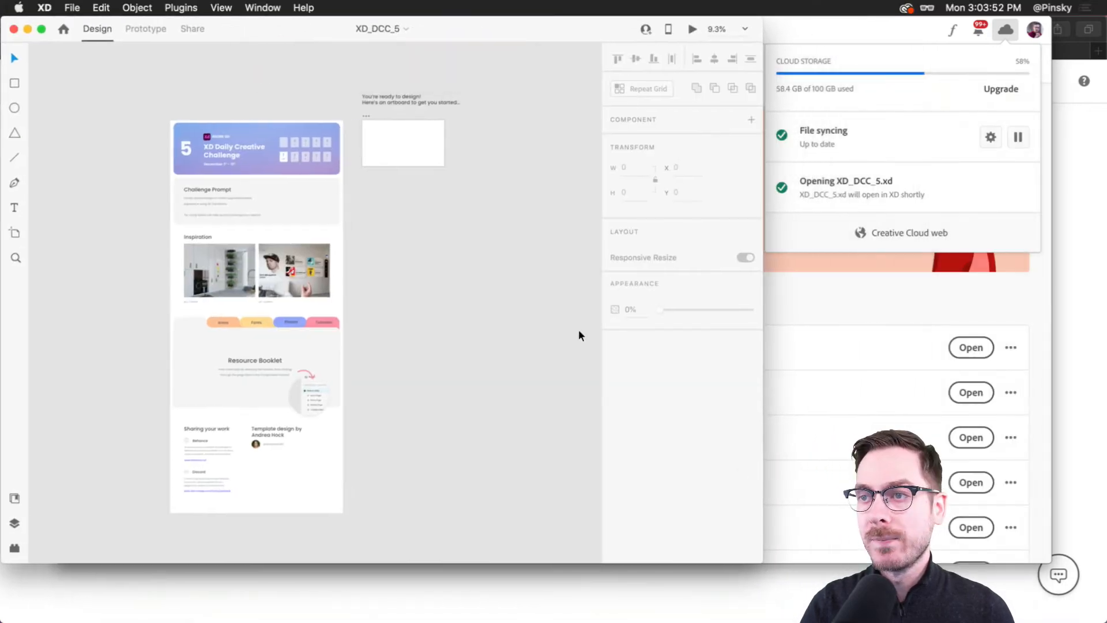
Enlarge the XD window to fill the screen and examine the Inspiration images in the starter file
left_click_drag(761, 563, 1103, 620)
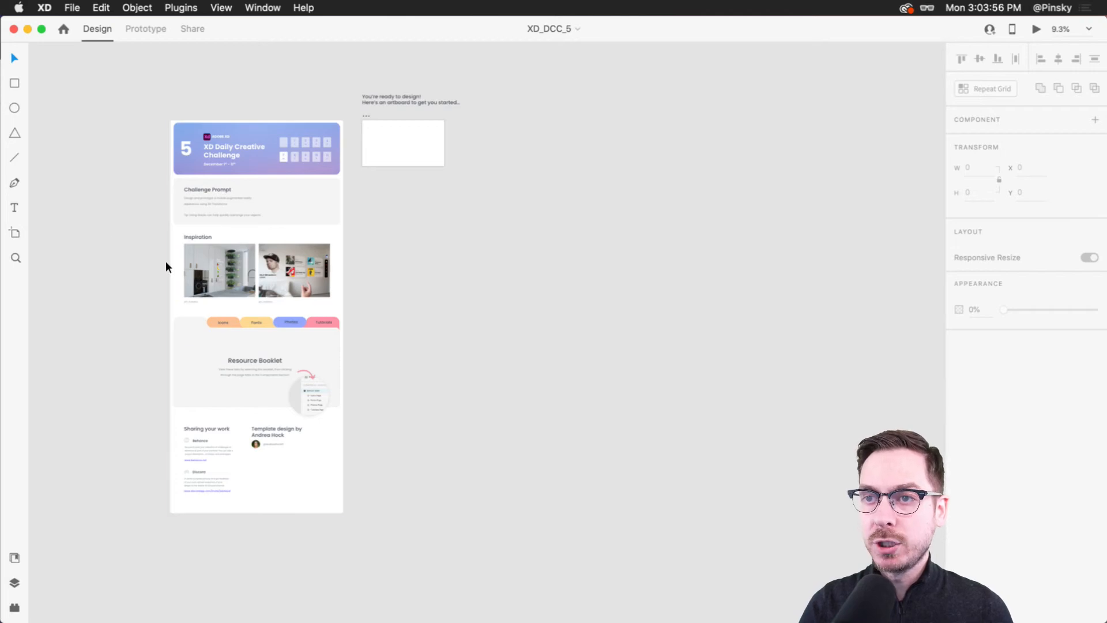
scroll(170, 263, "up", 10)
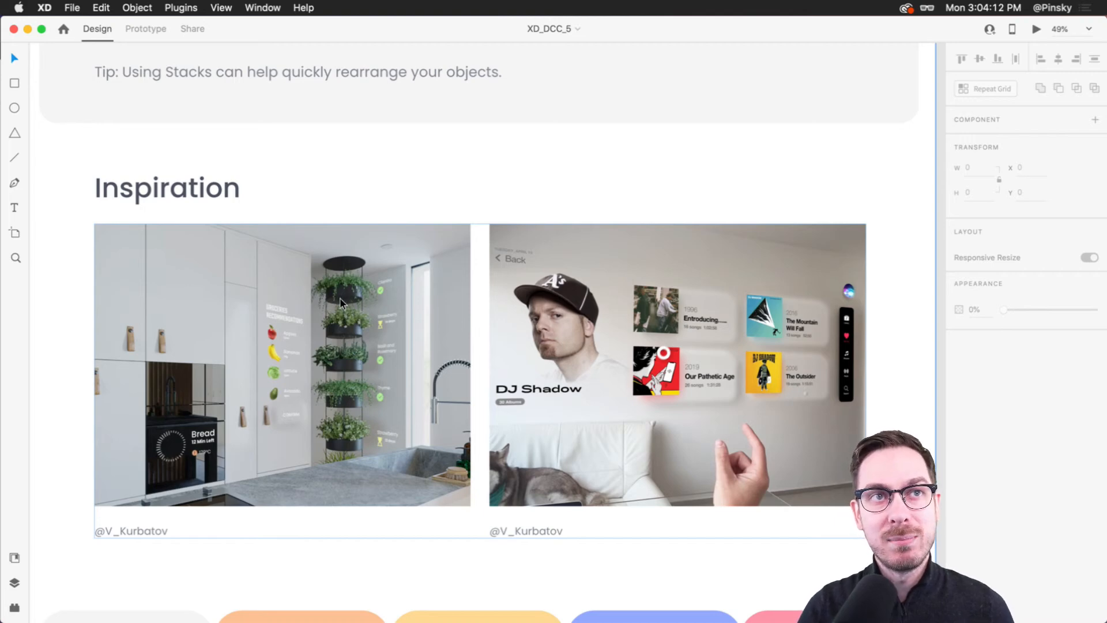
scroll(372, 300, "down", 3)
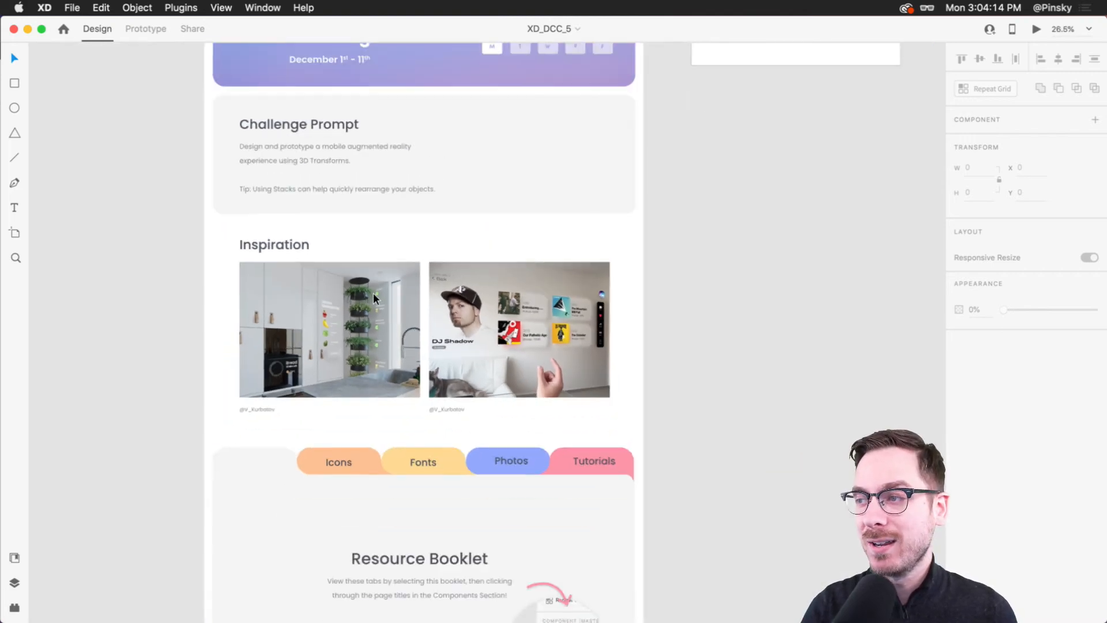
Draw a 1280 × 720 rectangle covering the whole Augmented Reality artboard
scroll(818, 119, "up", 5)
scroll(650, 309, "right", 4)
scroll(650, 310, "up", 2)
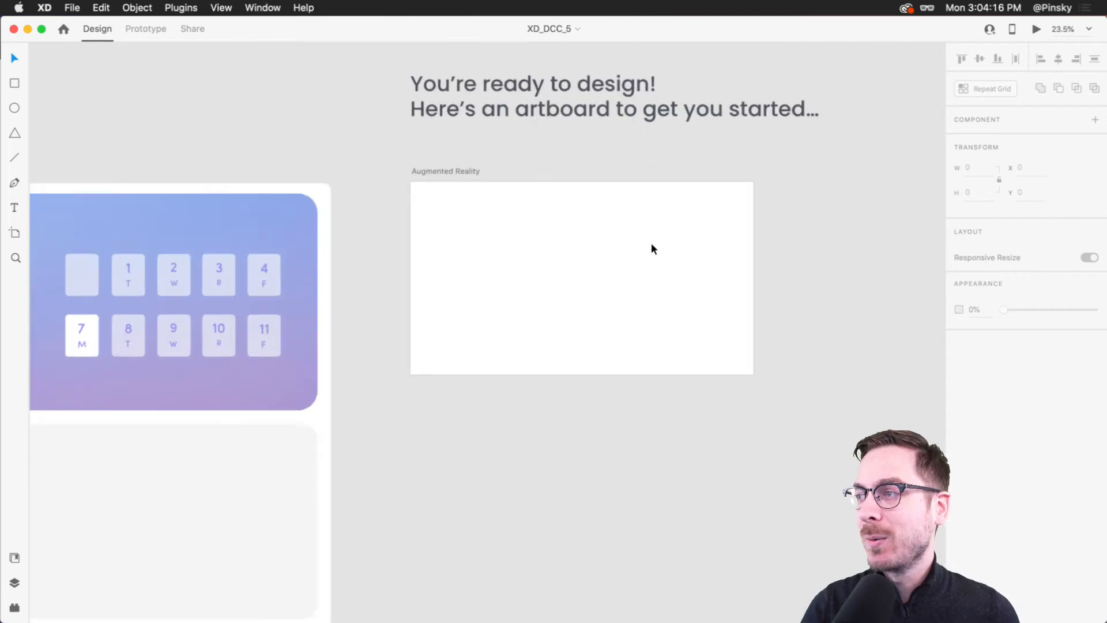
scroll(715, 271, "up", 2)
scroll(658, 228, "left", 2)
scroll(657, 227, "up", 1)
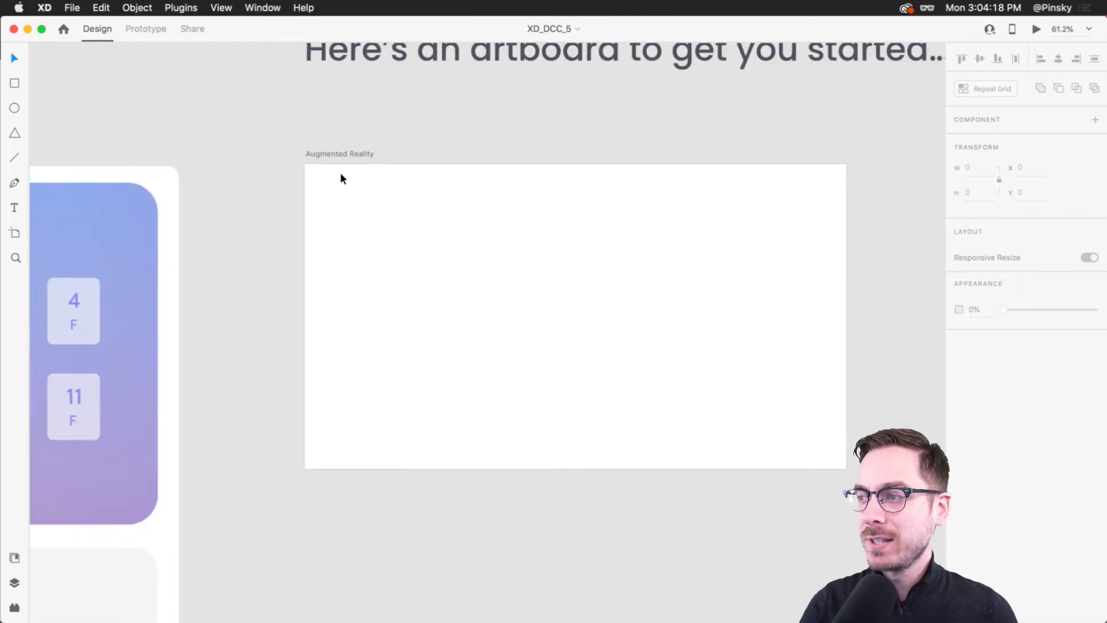
scroll(536, 287, "right", 3)
scroll(571, 284, "left", 1)
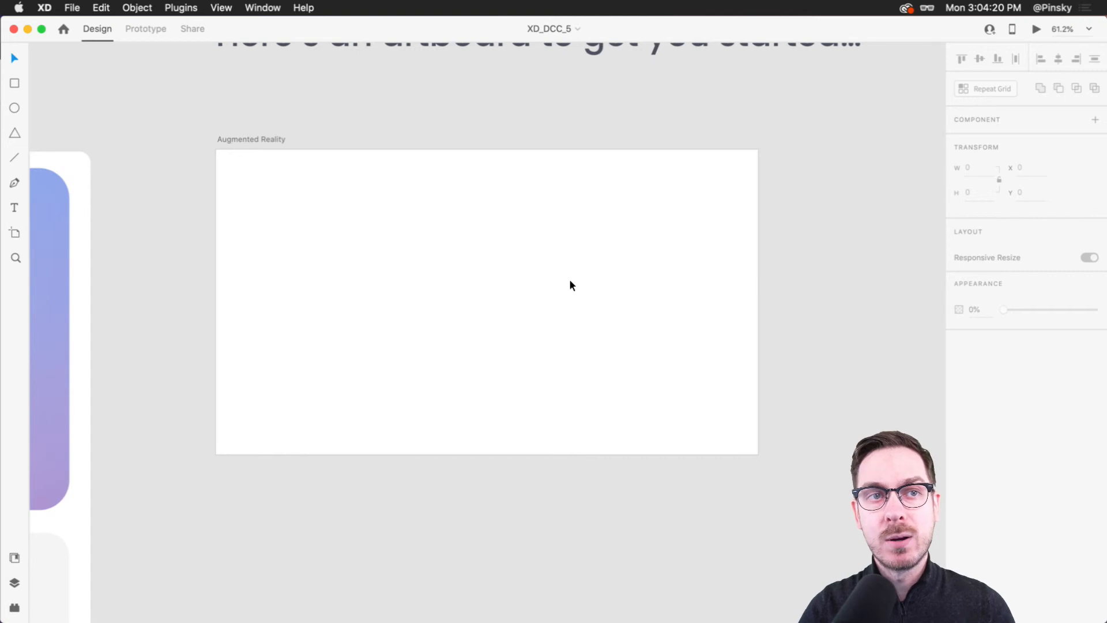
scroll(438, 259, "left", 2)
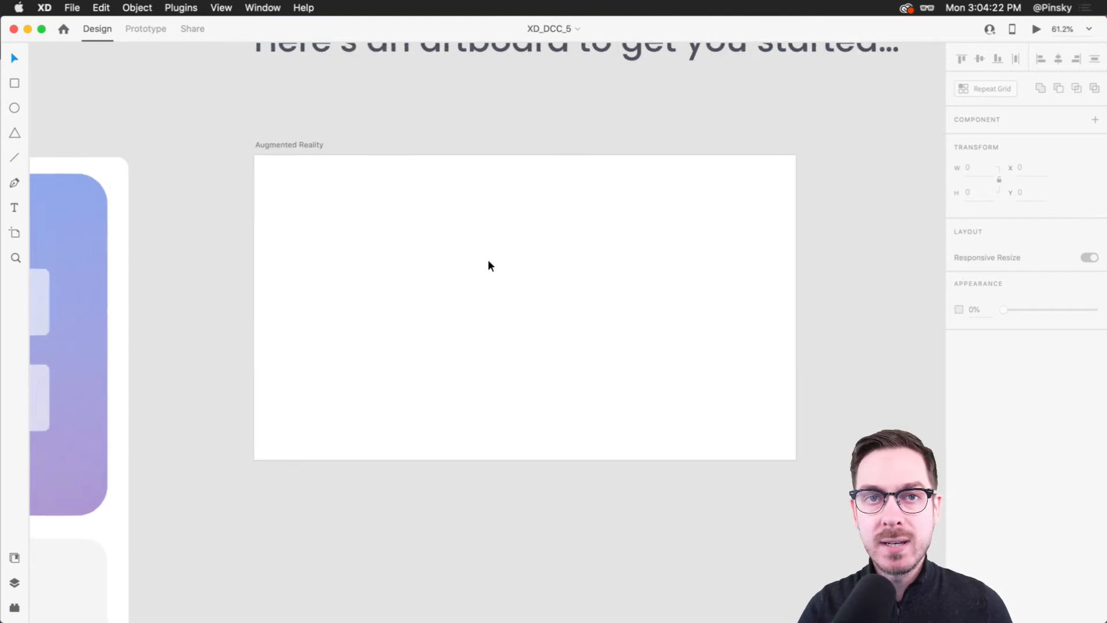
left_click(14, 83)
mouse_move(254, 156)
left_mouse_down()
mouse_move(672, 367)
mouse_move(796, 460)
left_mouse_up()
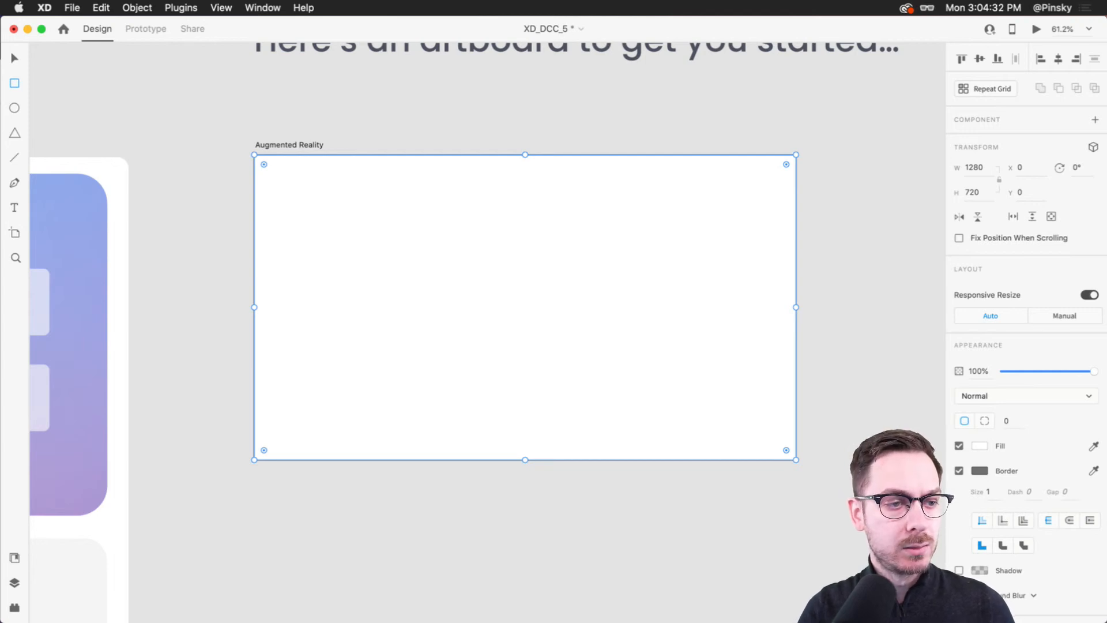
Switch to Finder and preview the stock photos in the AR folder from AdobeStock_87302297.jpeg through AdobeStock_324922120.jpeg
key("super+Tab")
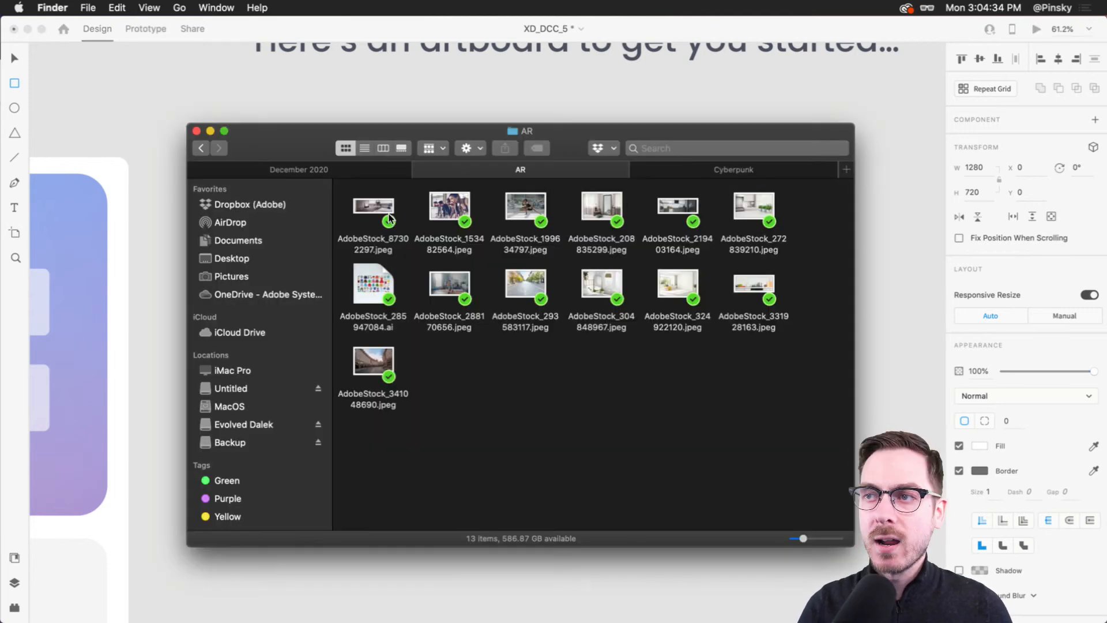
left_click(373, 206)
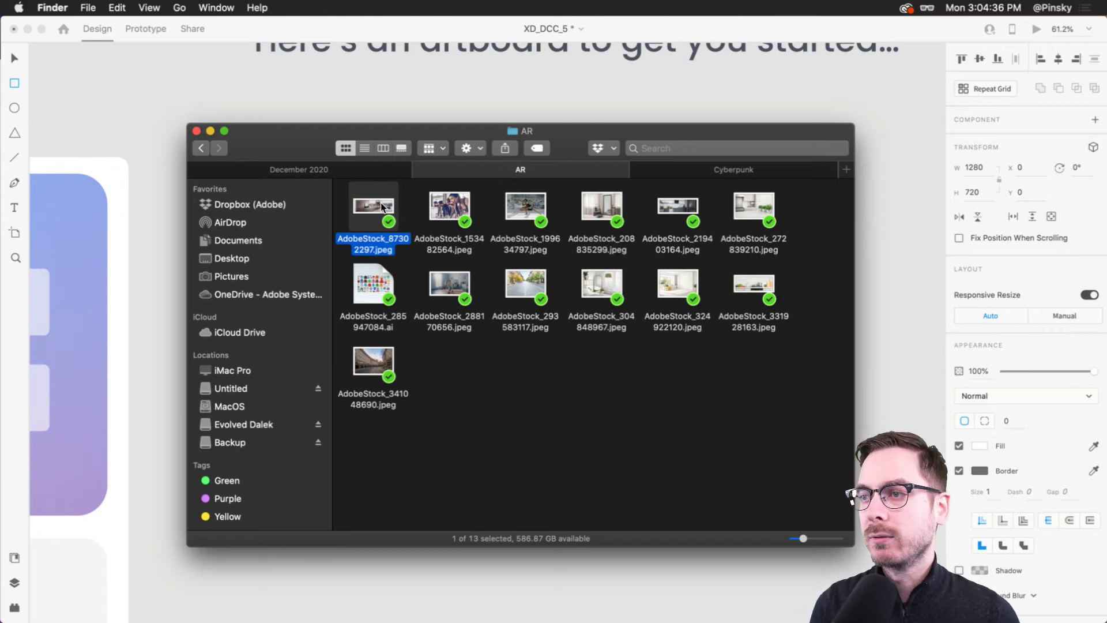
key("space")
key("Right")
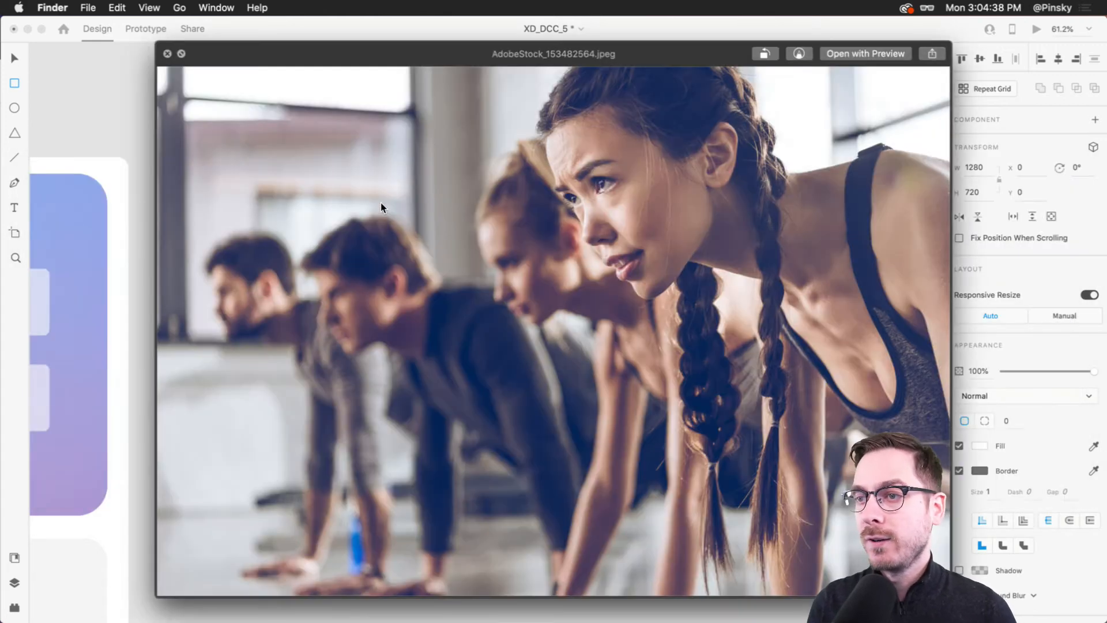
key("Right")
key("Right")
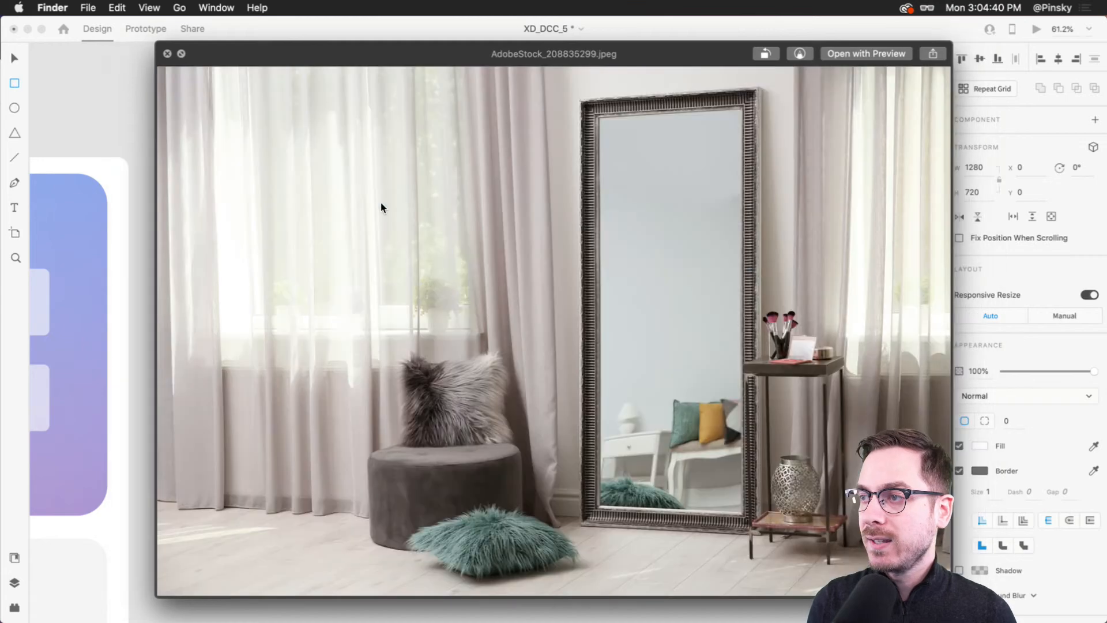
key("Right")
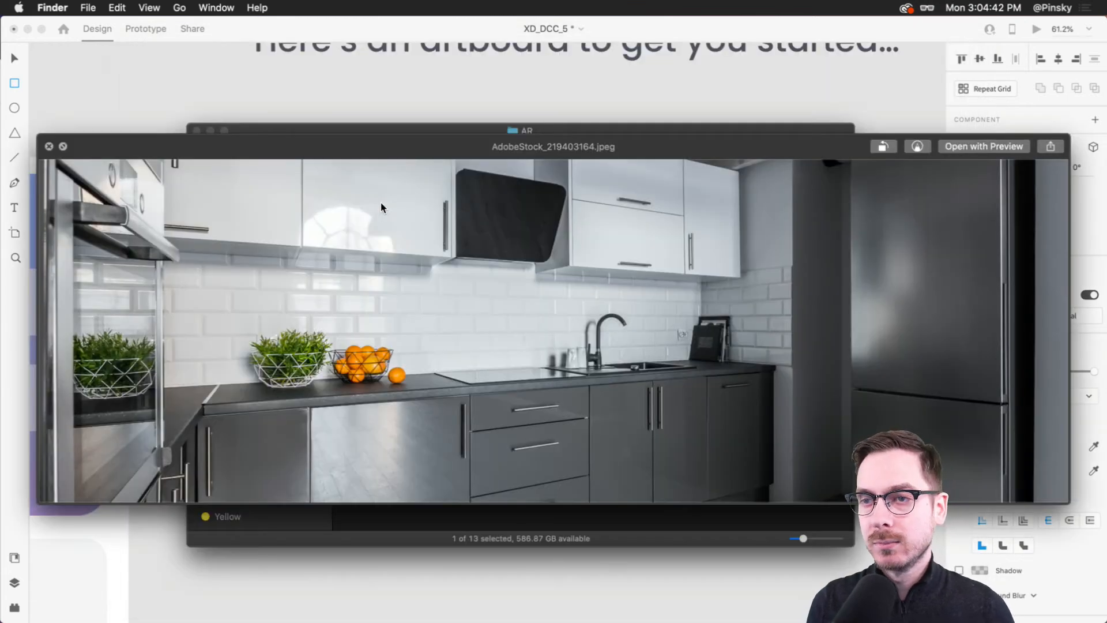
key("Right")
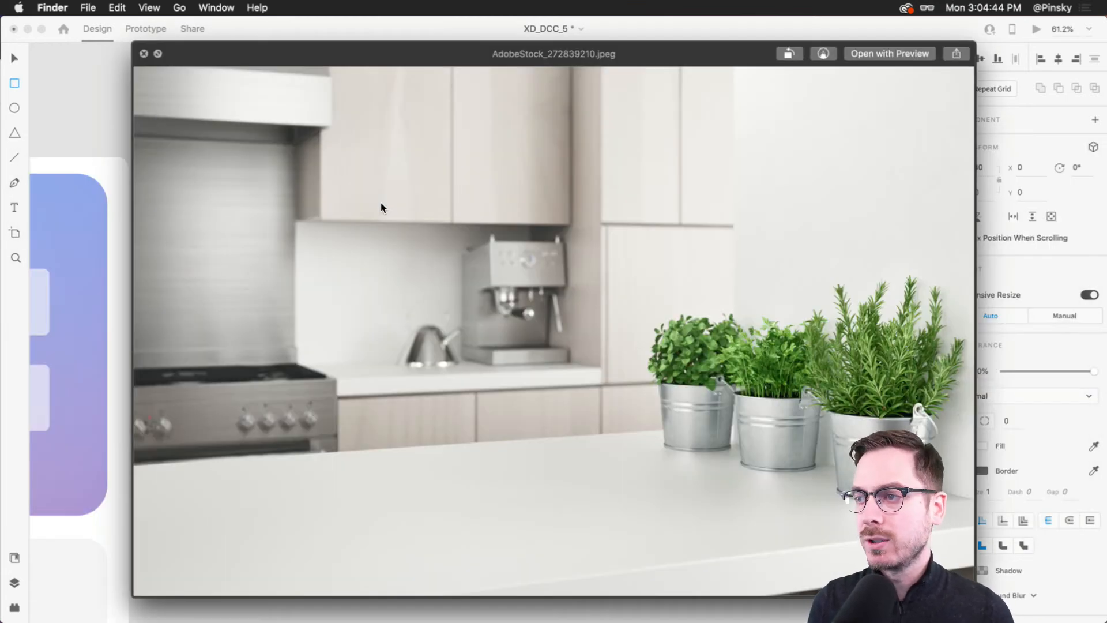
key("Right")
key("Right")
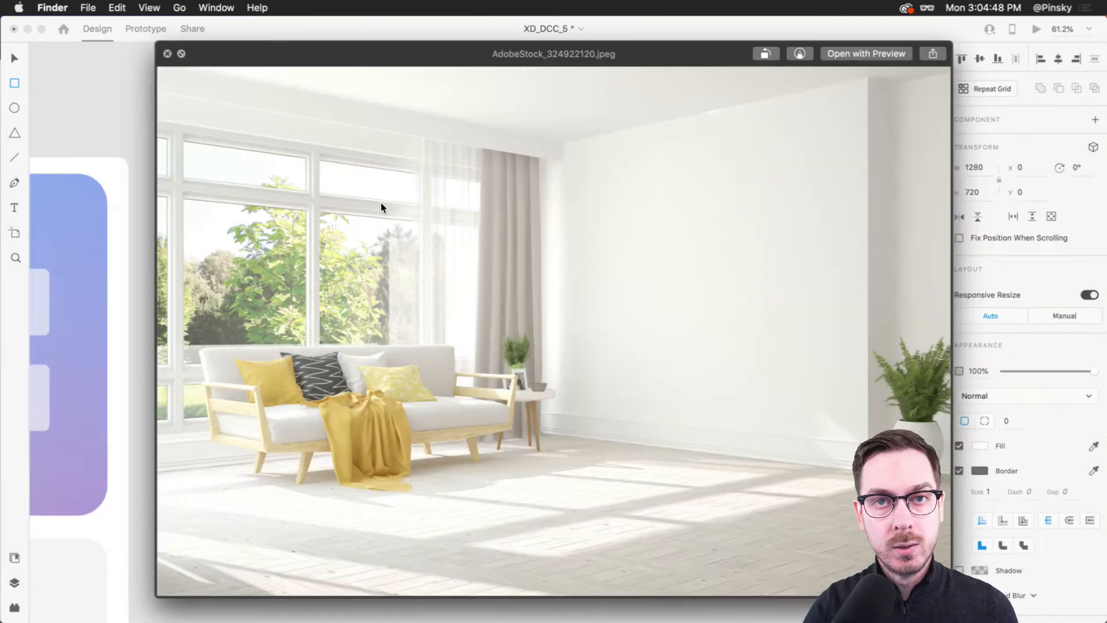
key("space")
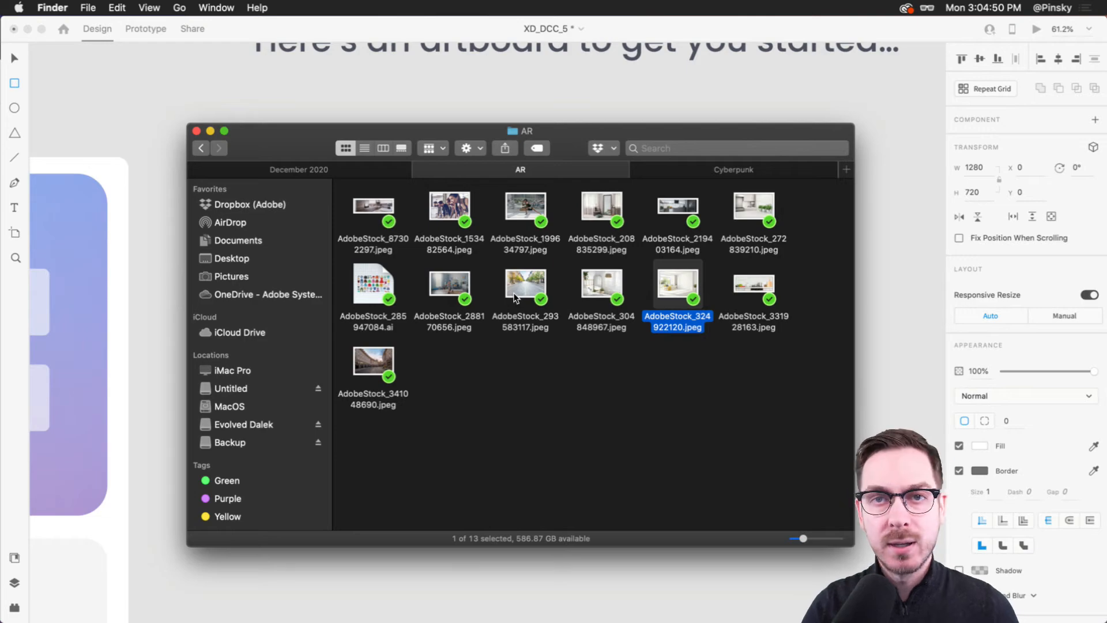
Preview AdobeStock_293583117.jpeg and AdobeStock_341048690.jpeg in the AR folder and clear the file selection
left_click(515, 298)
key("space")
key("space")
left_click(368, 369)
key("space")
key("space")
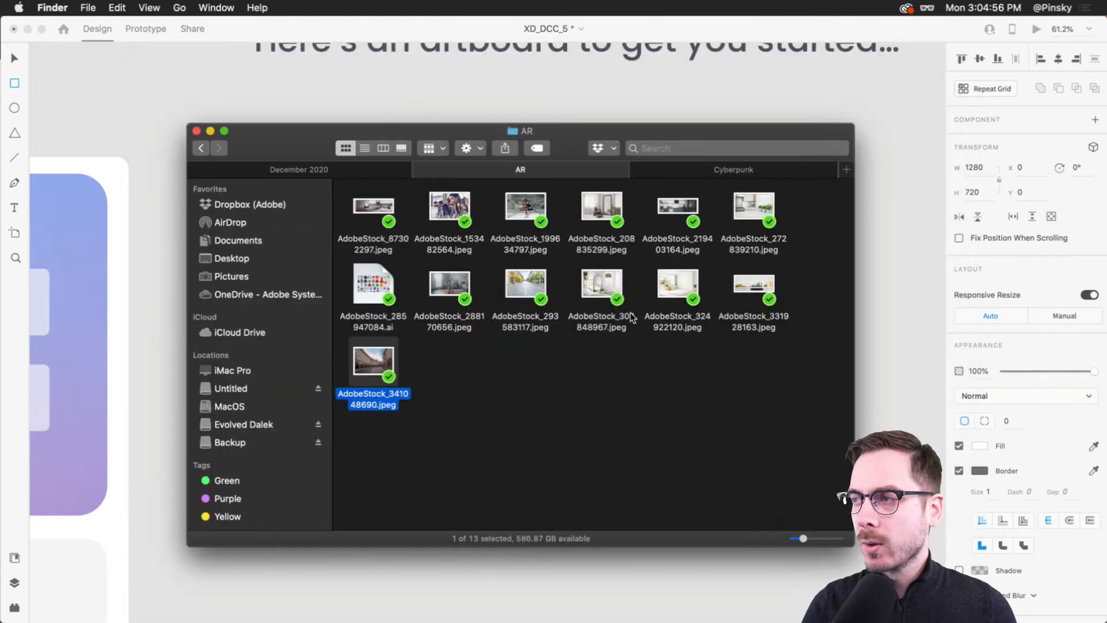
left_click(624, 386)
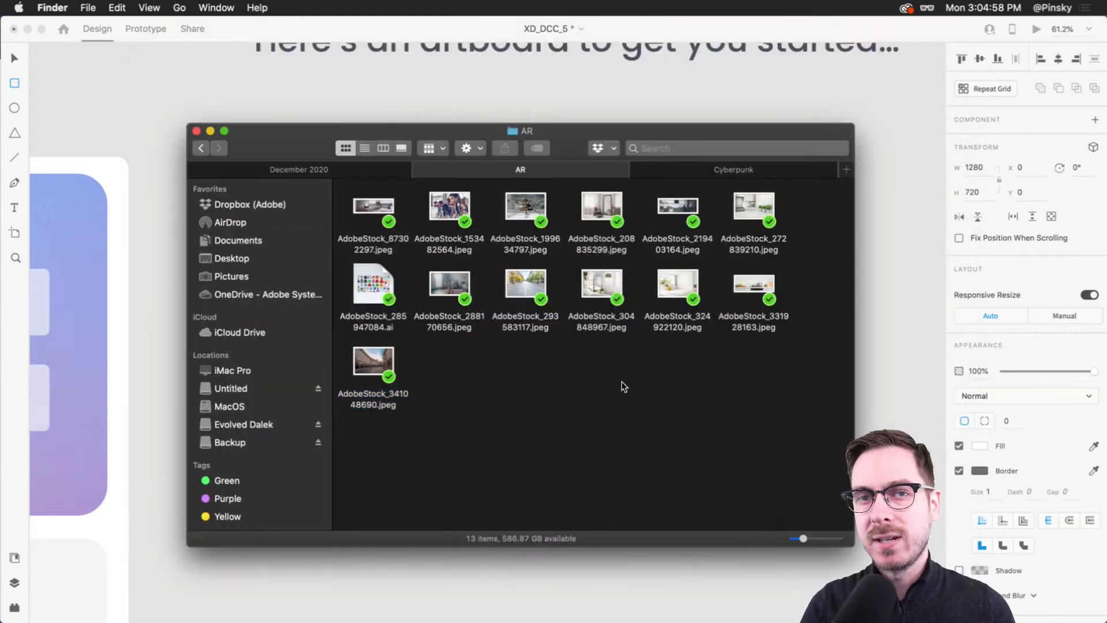
Preview images in the Cyberpunk folder and fill the artboard's rectangle in XD with AdobeStock_293208014.jpeg
left_click(710, 172)
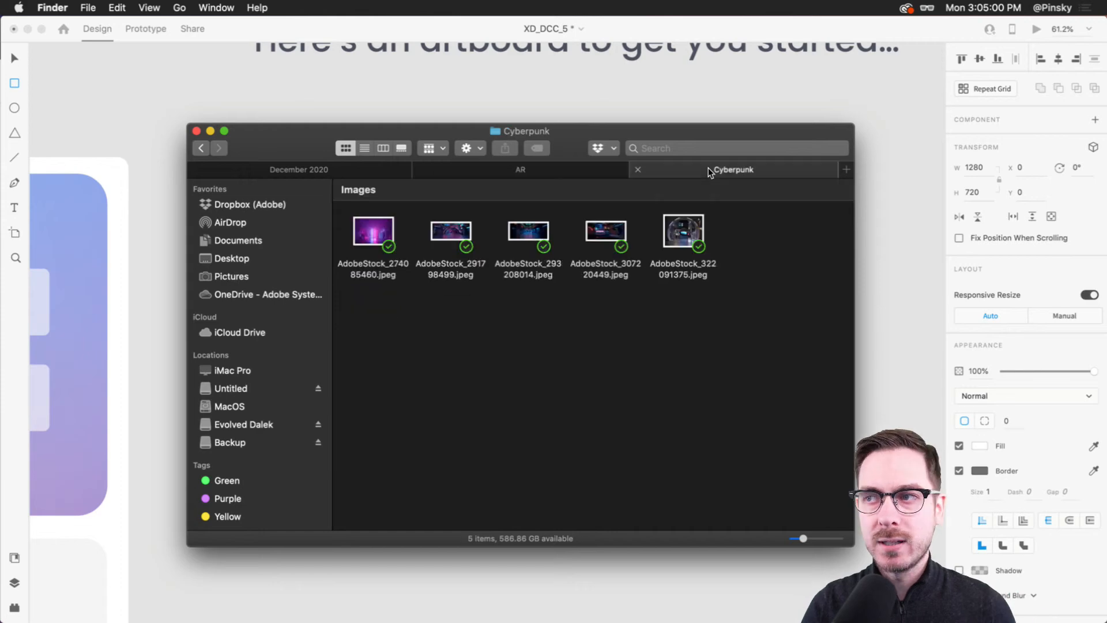
left_click(623, 232)
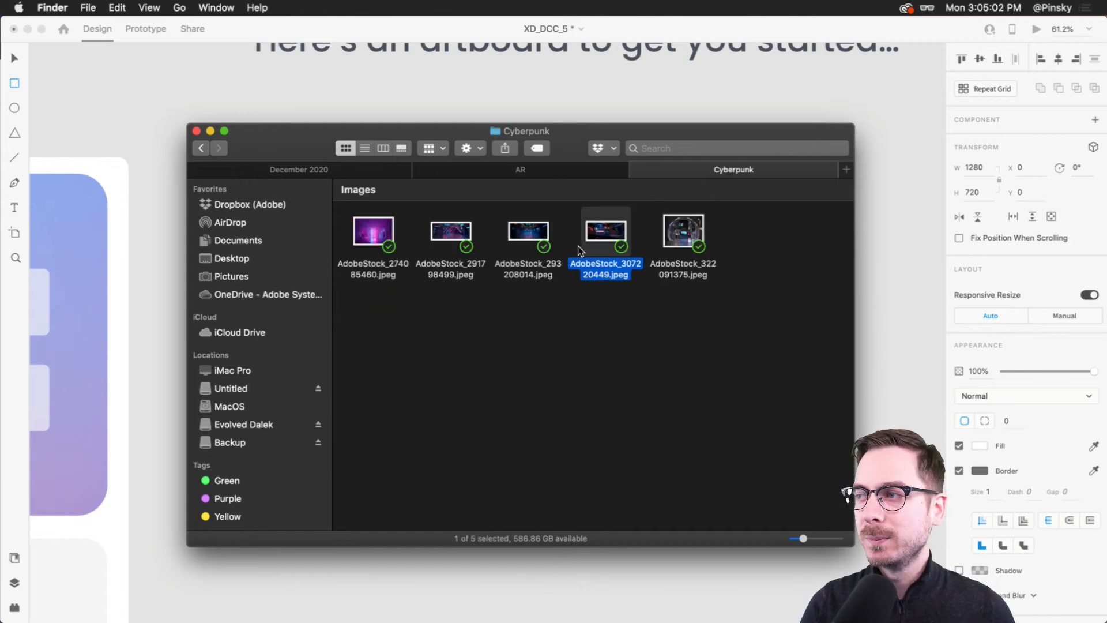
key("space")
key("Left")
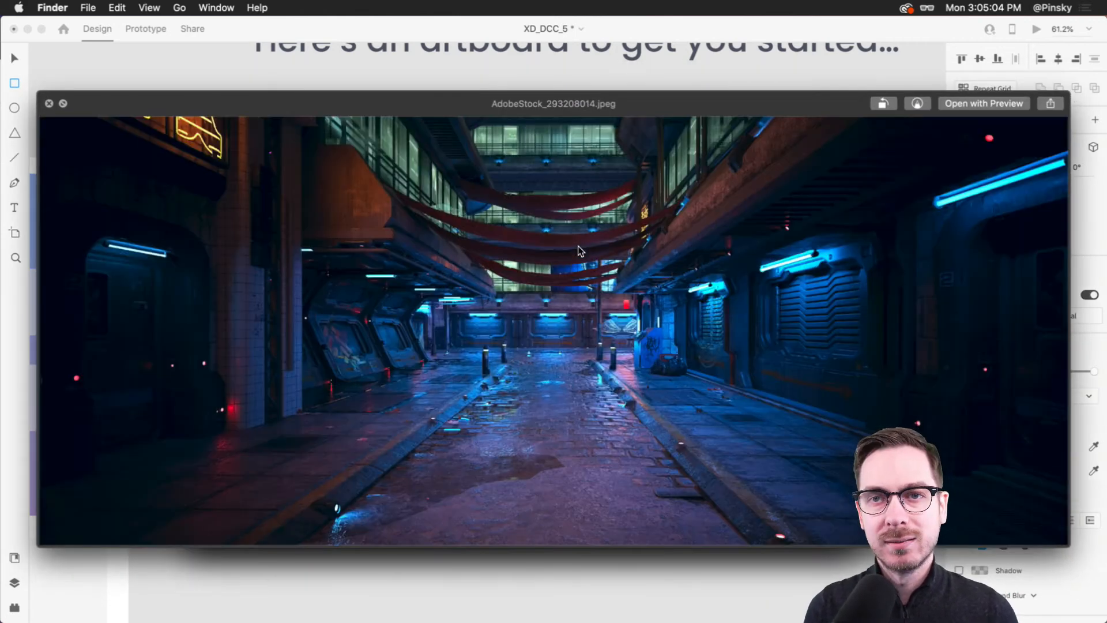
key("space")
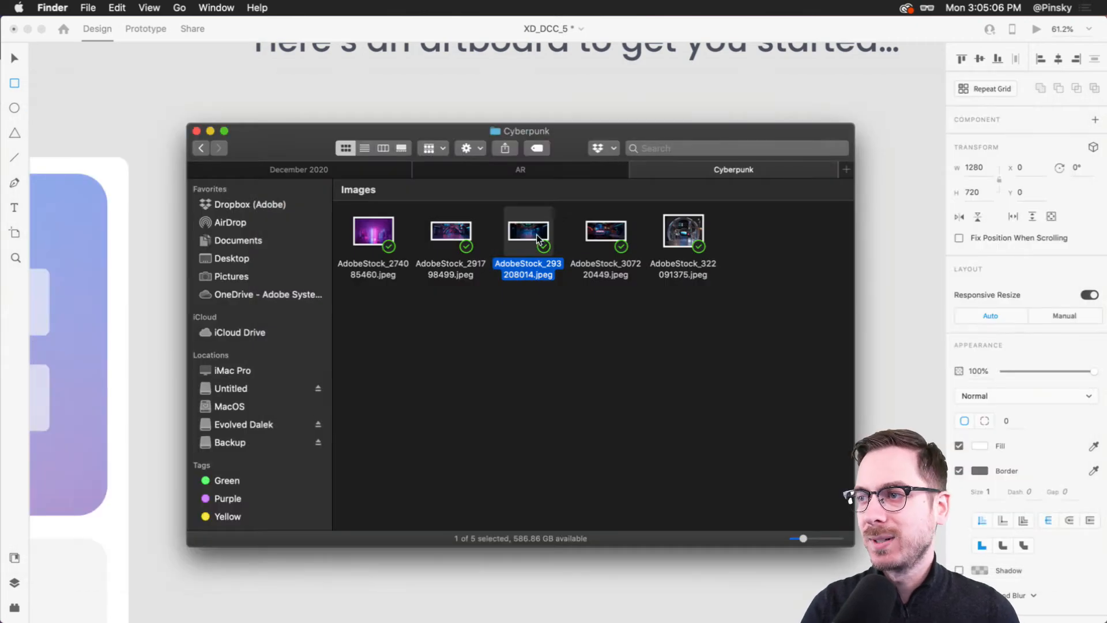
left_click_drag(532, 231, 512, 279)
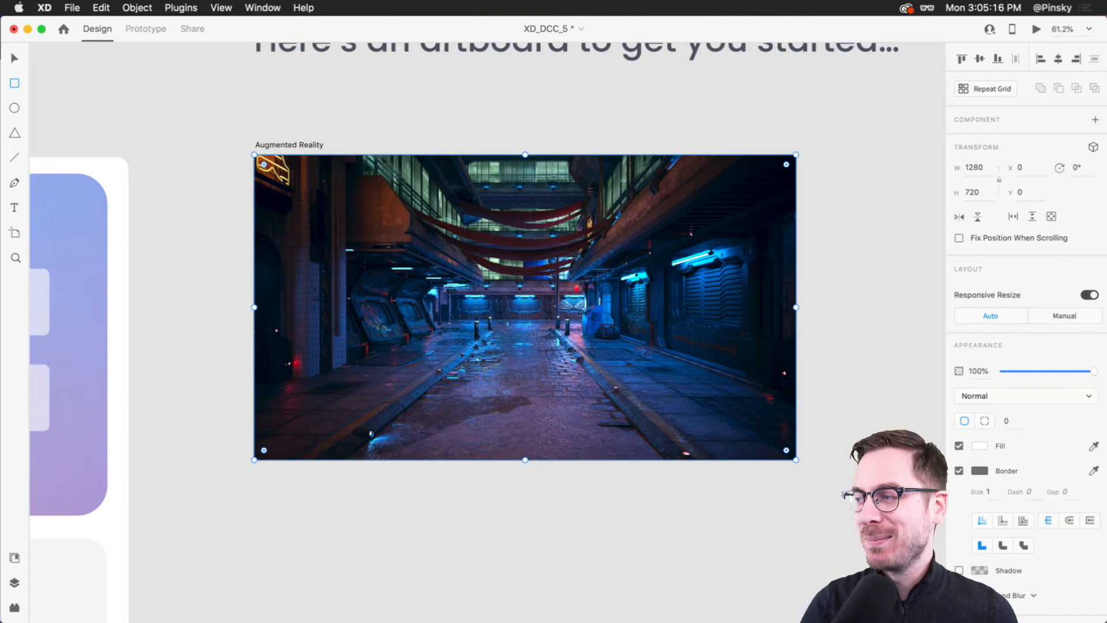
Remove the border from the background image rectangle on the Augmented Reality artboard
left_click(959, 471)
scroll(458, 181, "up", 5)
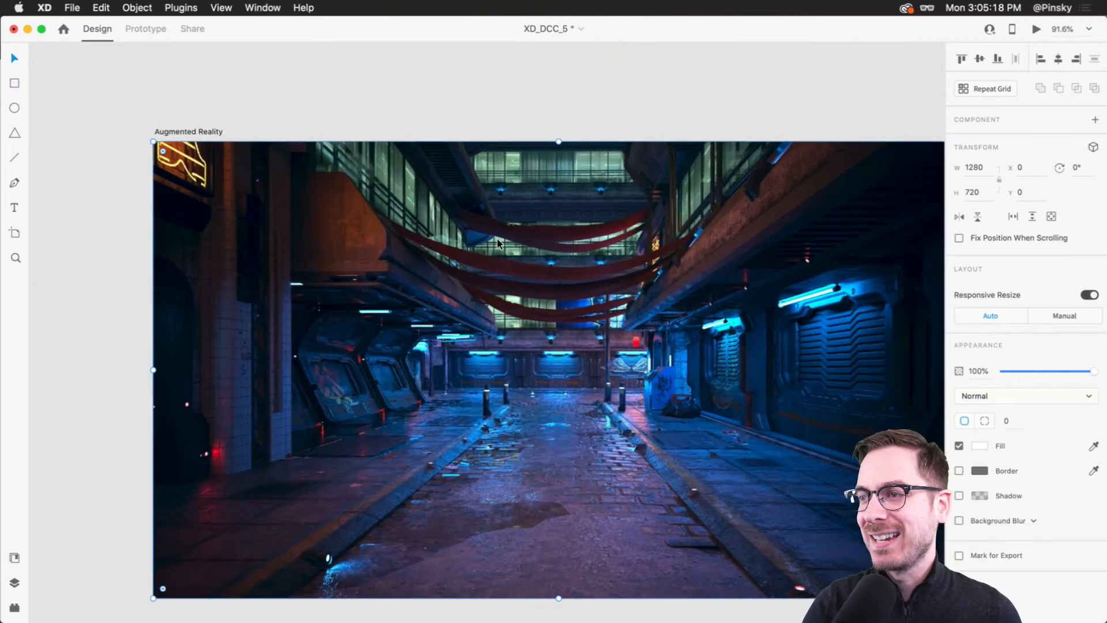
scroll(547, 350, "down", 2)
scroll(547, 349, "right", 2)
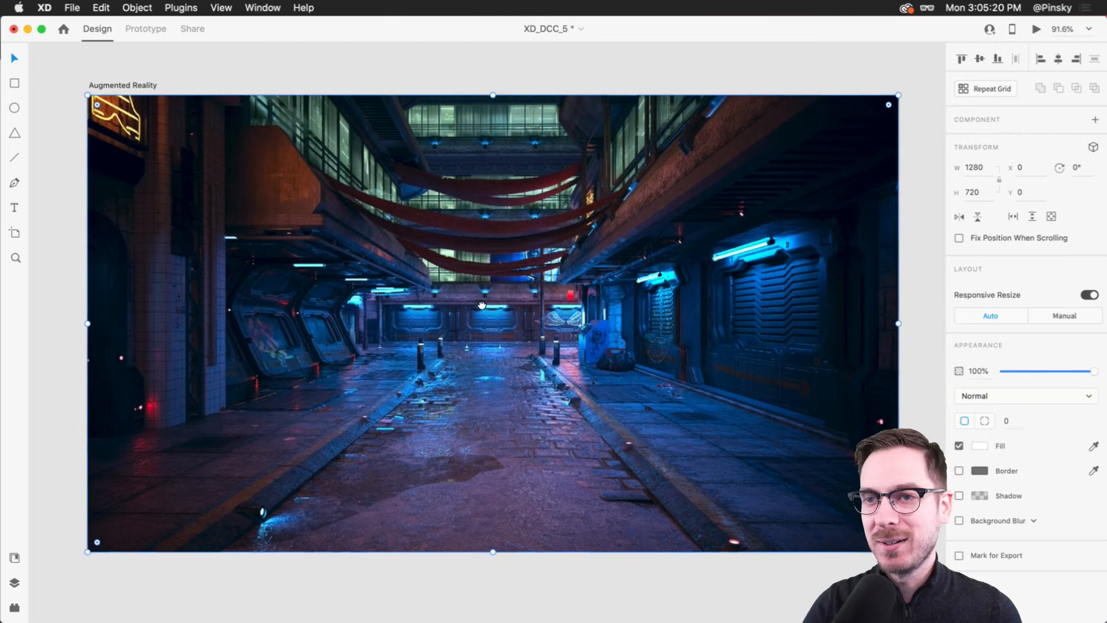
left_click_drag(414, 354, 426, 358)
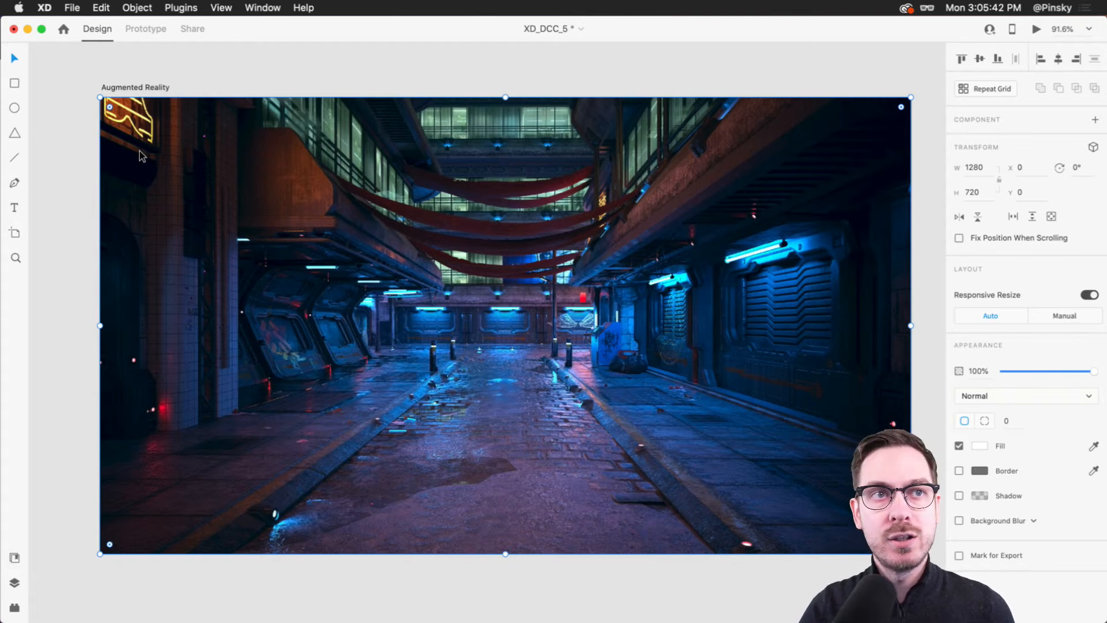
Draw a 100 × 75 triangle near the upper middle of the street image and round its corners to a radius of 7
left_click(15, 135)
left_click_drag(473, 177, 513, 196)
key("v")
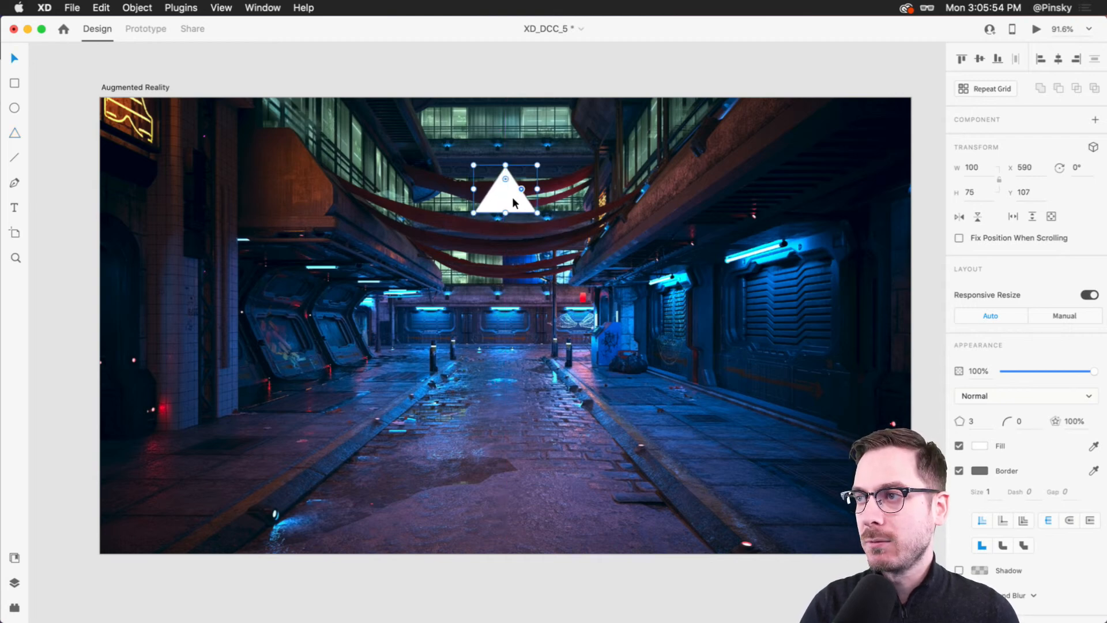
scroll(506, 174, "up", 10)
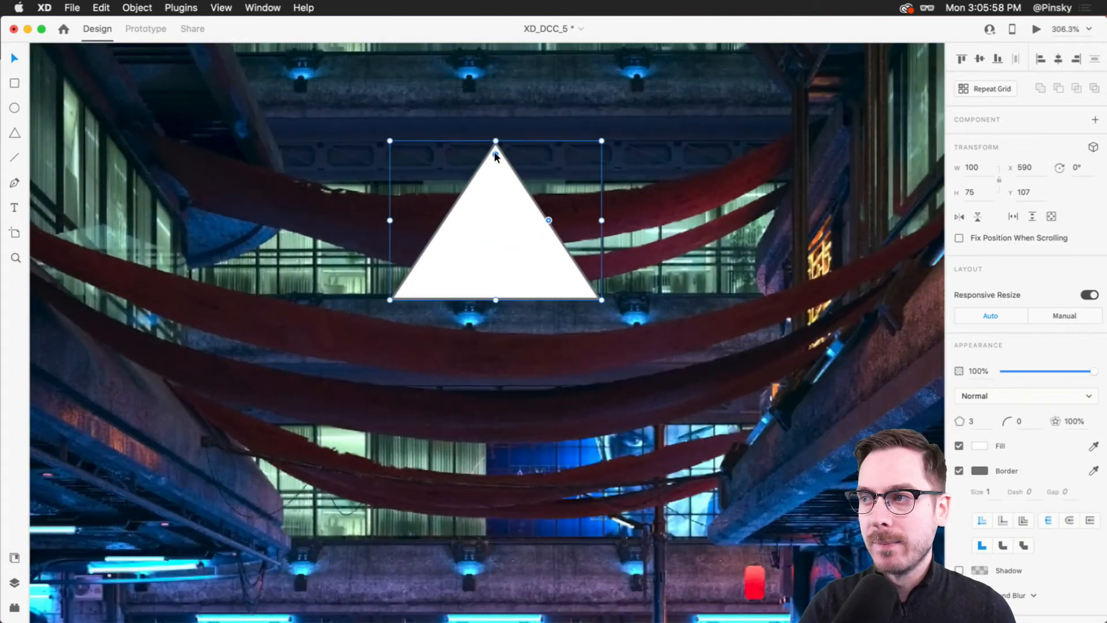
left_click_drag(494, 153, 501, 175)
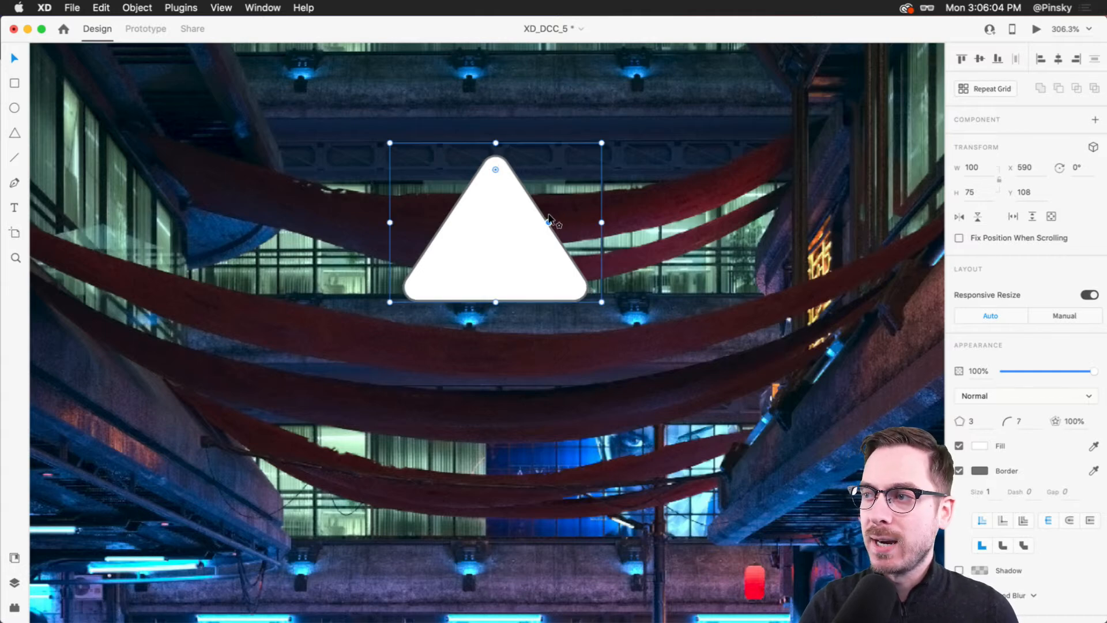
Try a lower star ratio on the triangle, undo it, and set the polygon's corner count to 5
left_click_drag(549, 218, 509, 234)
key("super+z")
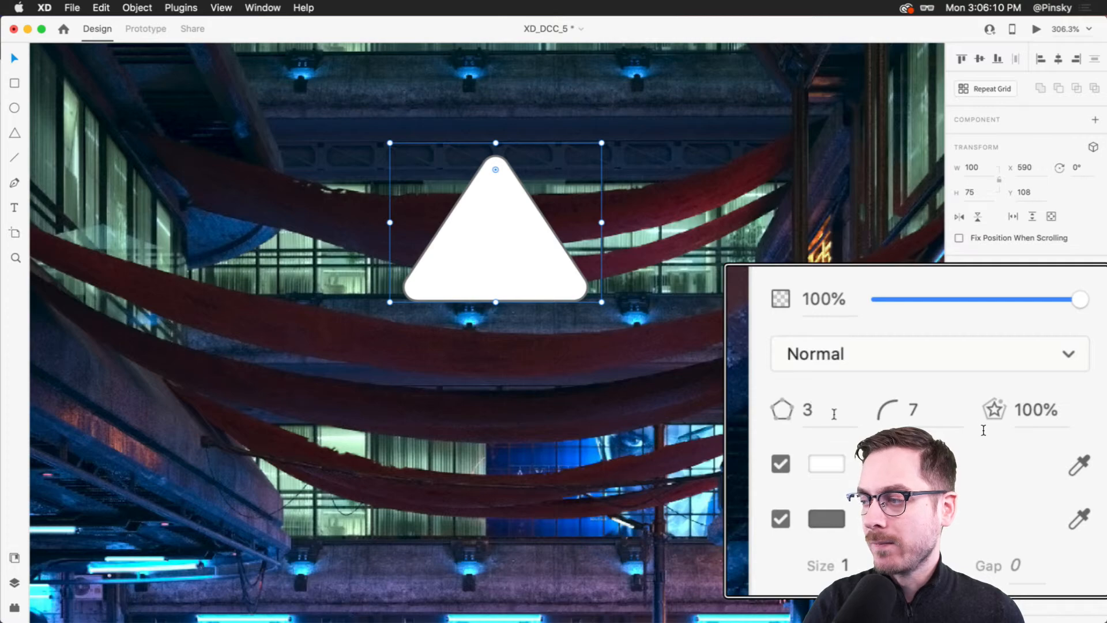
double_click(807, 410)
type("5")
key("Tab")
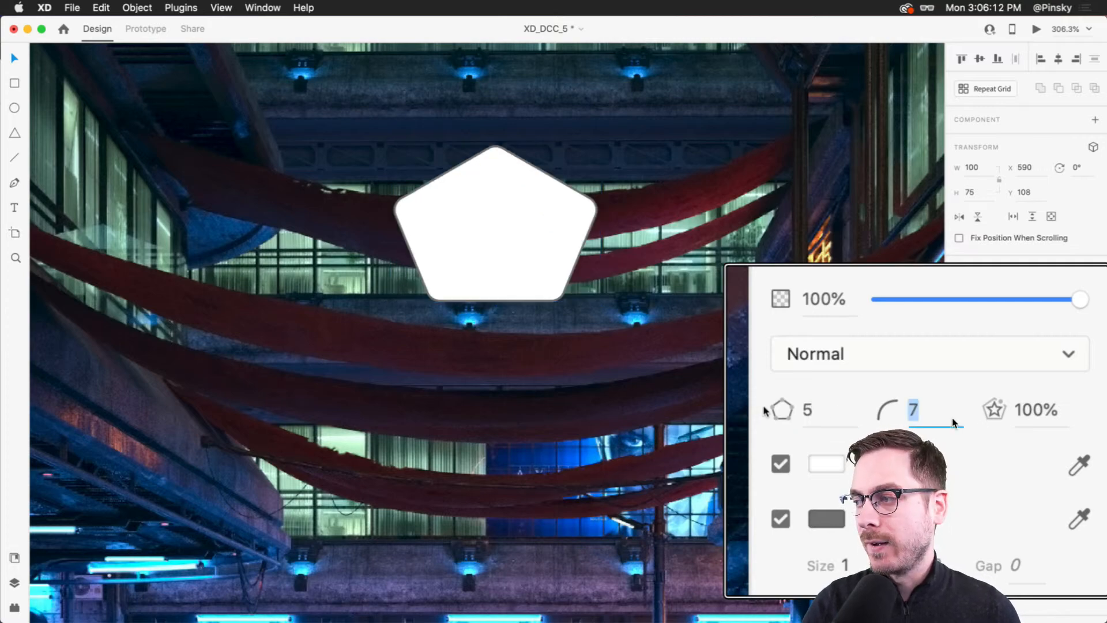
scroll(591, 195, "down", 5)
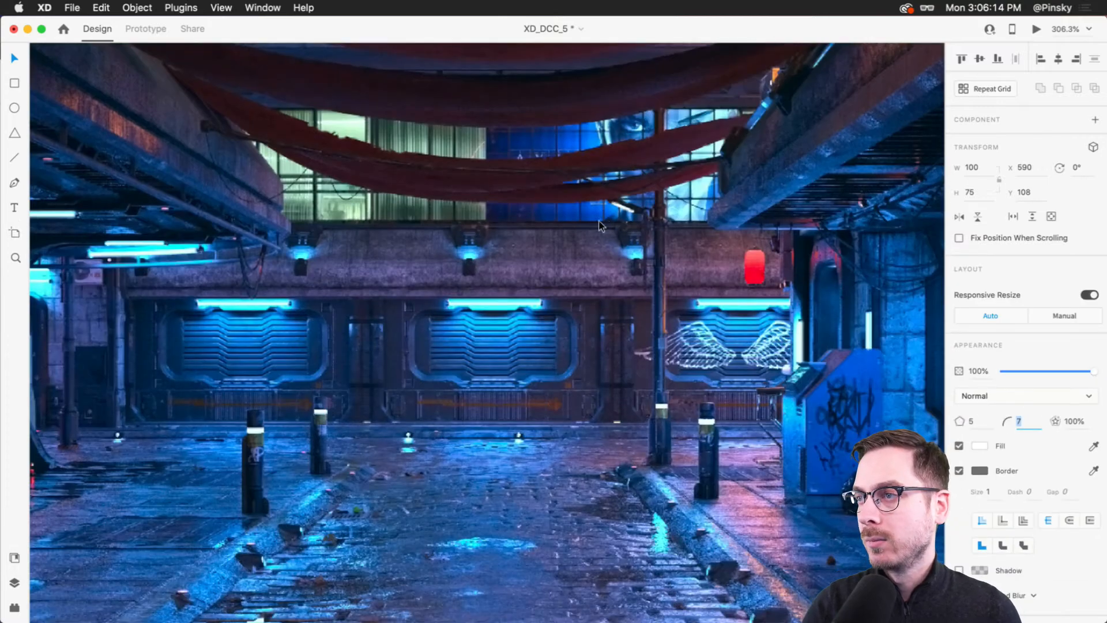
left_click(591, 195)
scroll(584, 346, "up", 8)
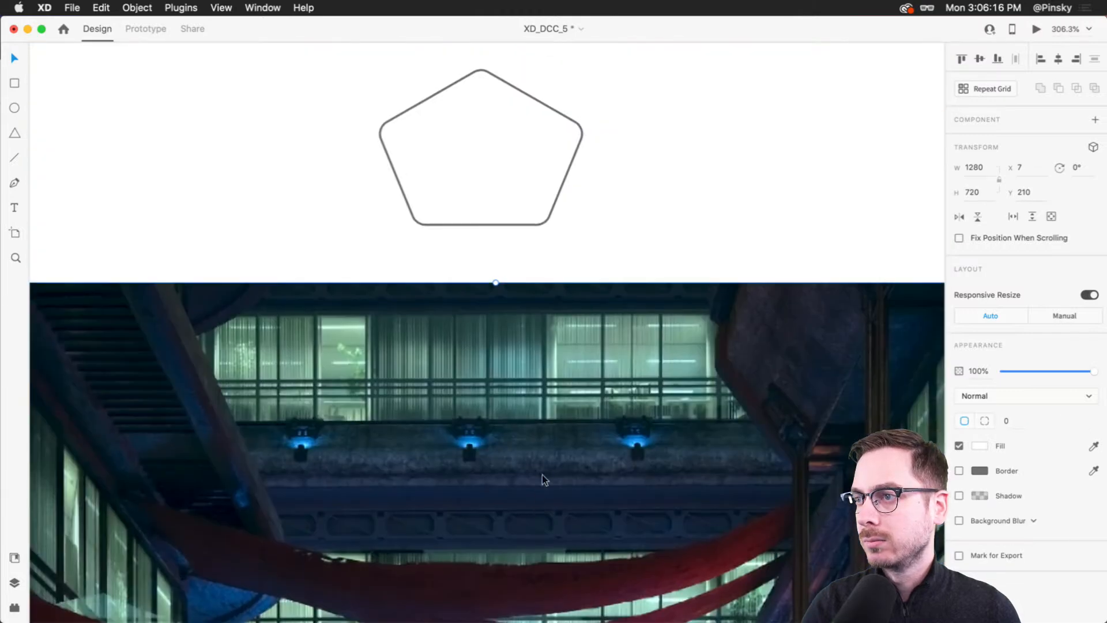
scroll(548, 446, "down", 10)
key("super+z")
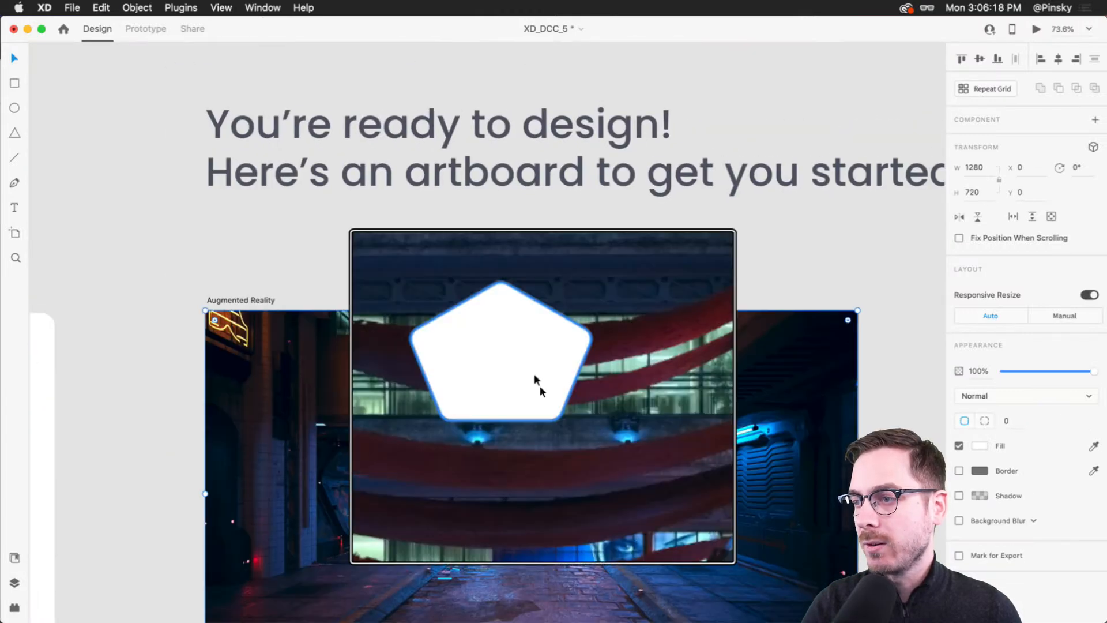
scroll(530, 380, "up", 4)
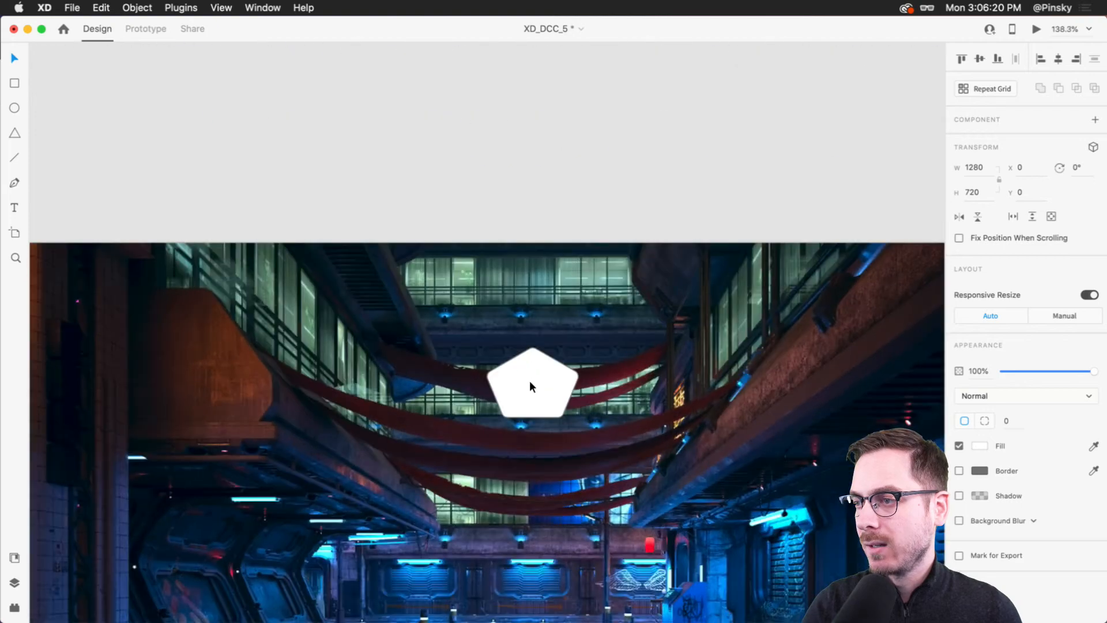
Try a star ratio on the pentagon and undo back to the rounded triangle
left_click(531, 378)
left_click_drag(557, 359, 550, 369)
key("super+z")
key("super+z")
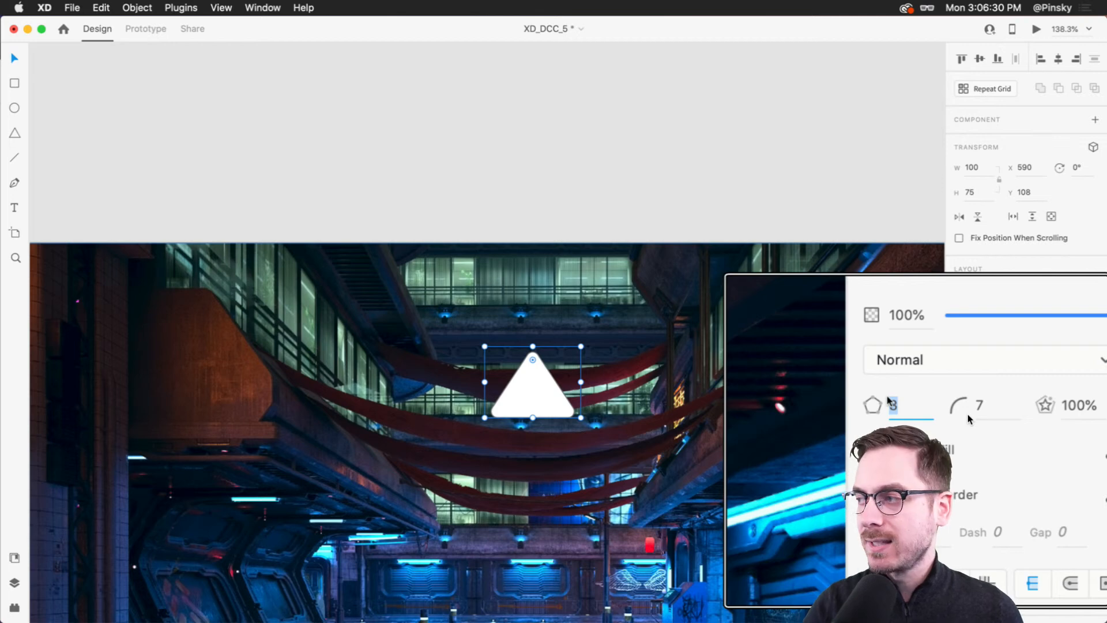
Try entering <3 as the polygon's corner count to make a heart, and undo the change
type("<")
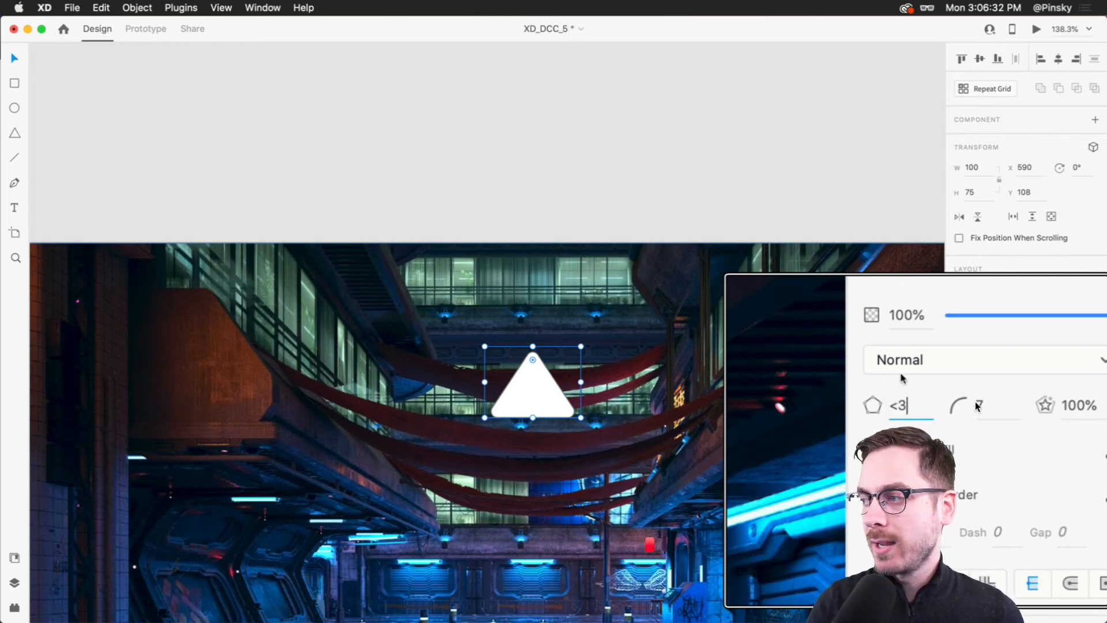
key("Return")
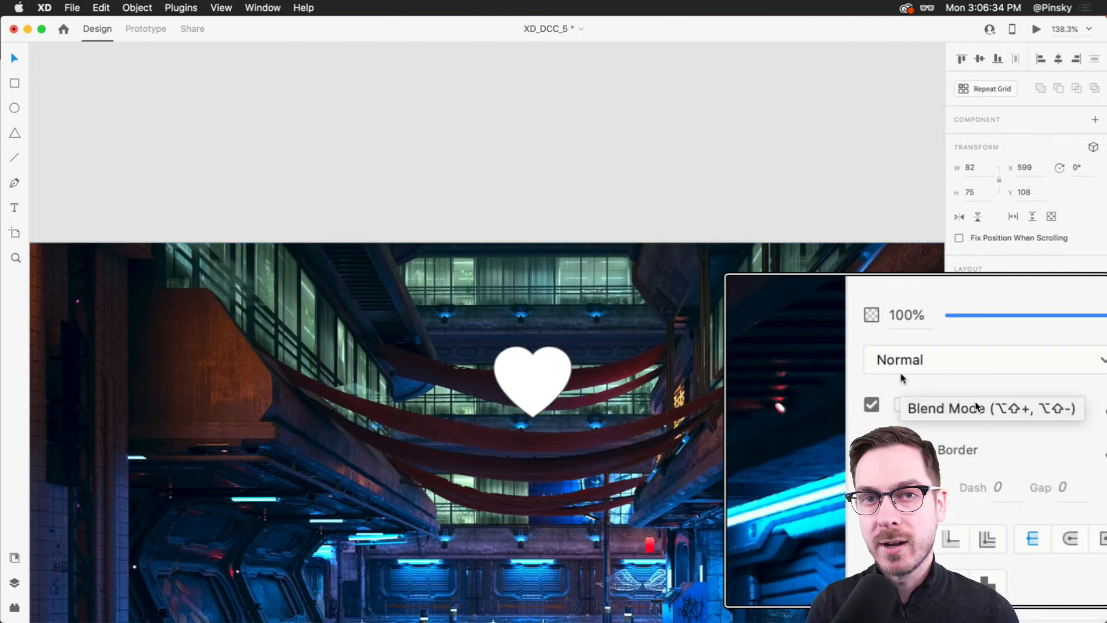
scroll(954, 364, "up", 10)
scroll(955, 364, "down", 10)
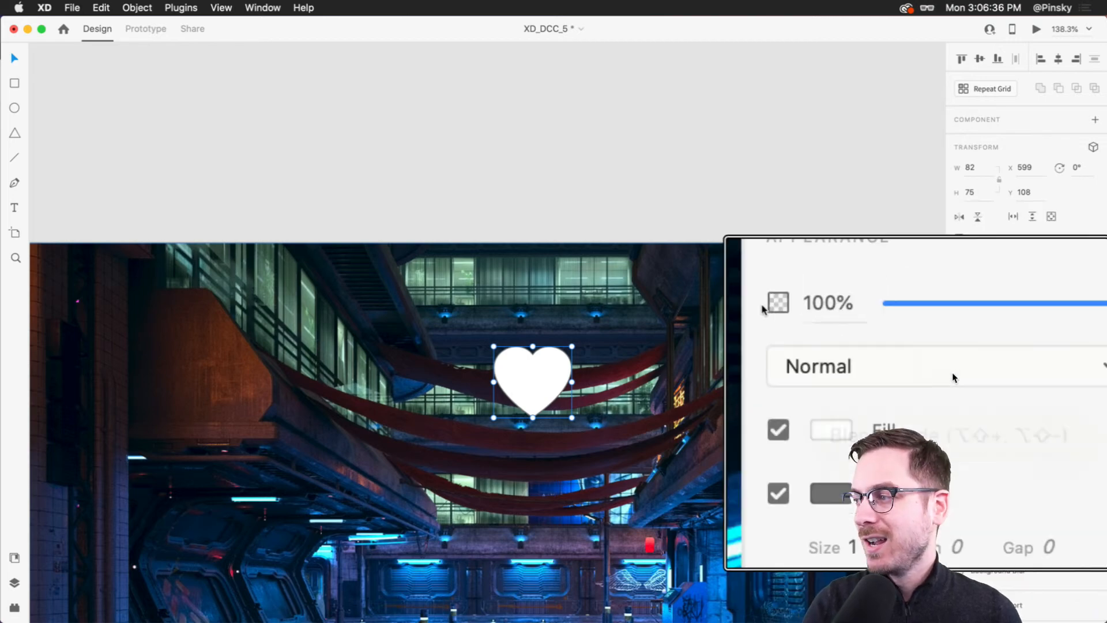
left_click_drag(639, 425, 624, 263)
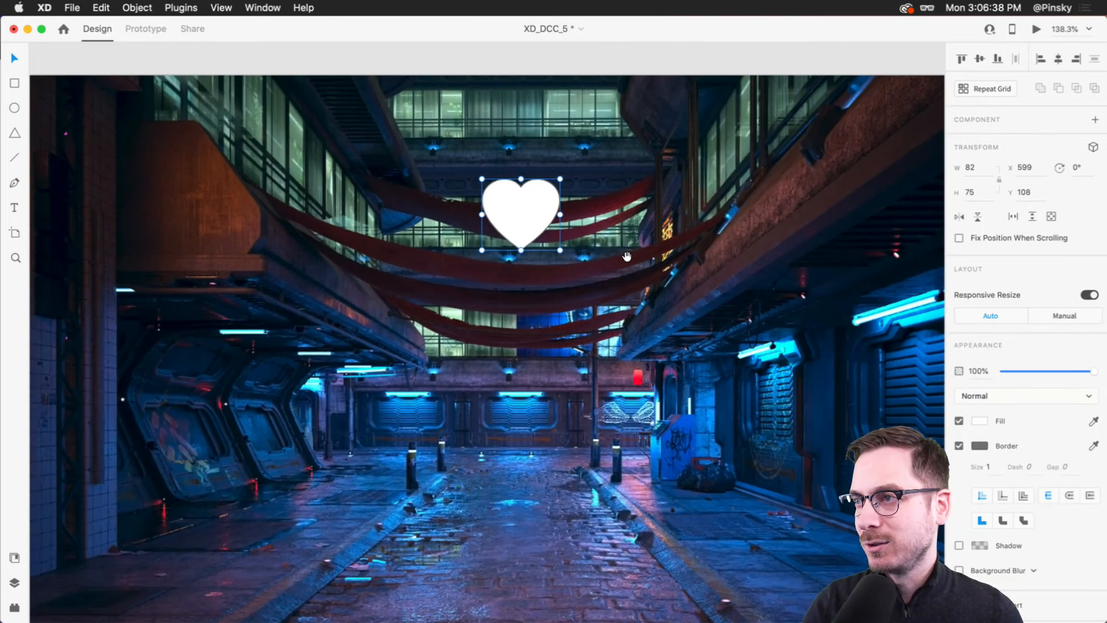
key("super+z")
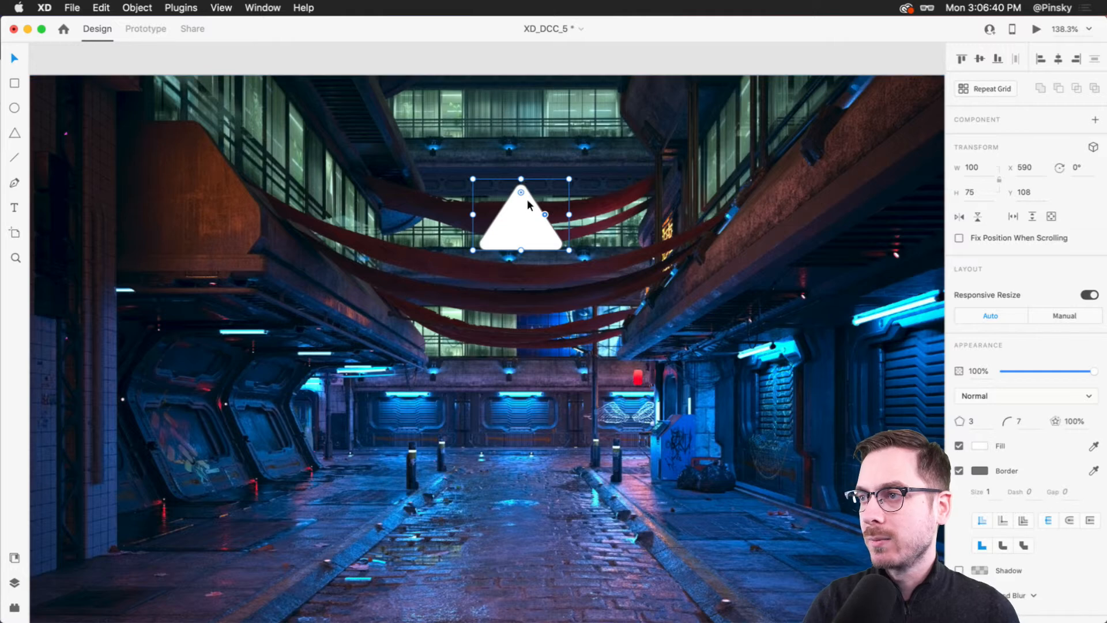
Remove the triangle's border and give it a bright pink solid fill
left_click(959, 470)
left_click(980, 446)
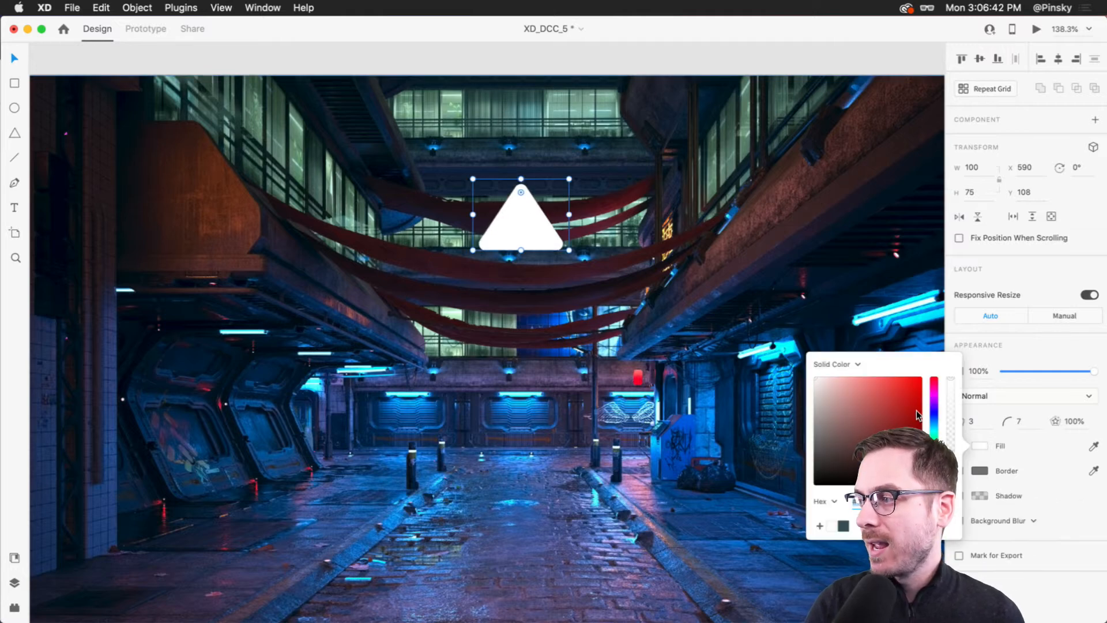
left_click(933, 397)
left_click_drag(898, 386, 884, 383)
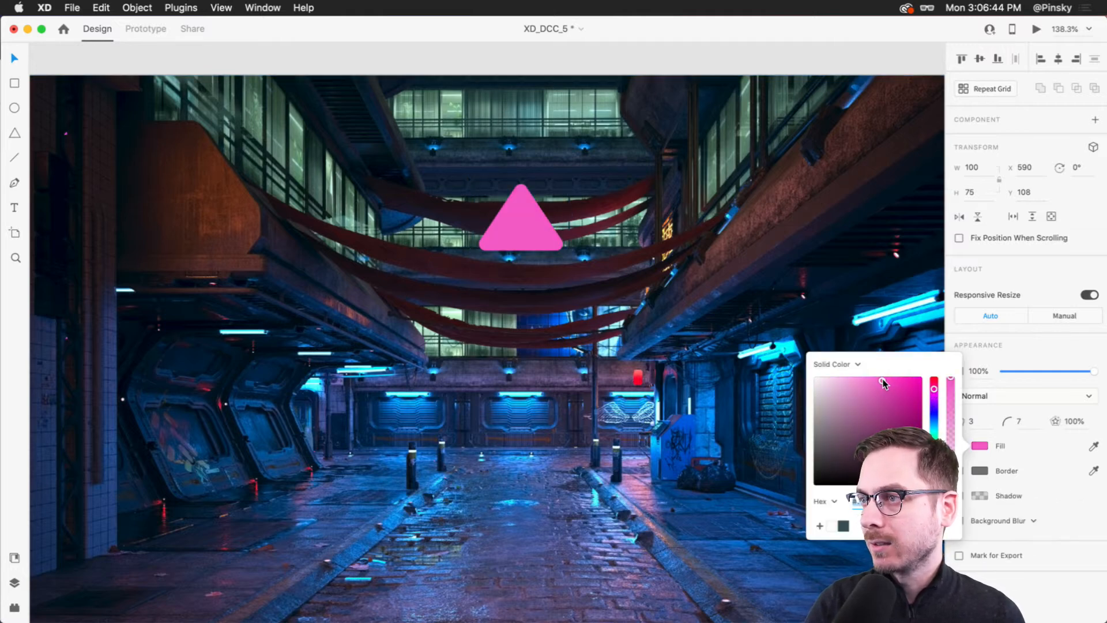
left_click(825, 311)
Move the pink triangle straight up to Y 88
left_click_drag(515, 228, 515, 211)
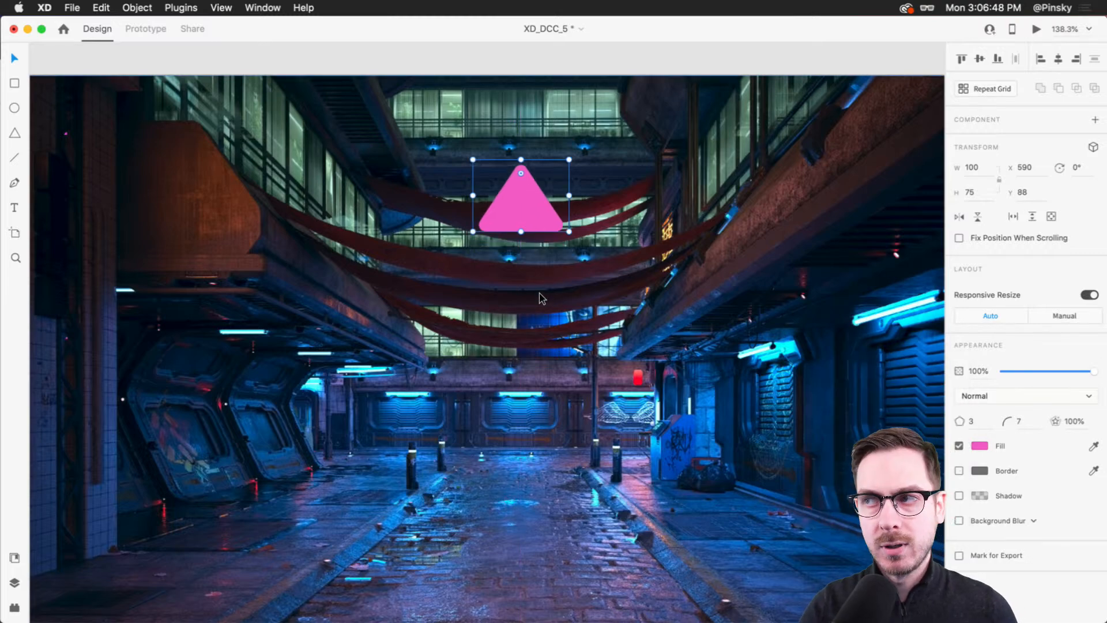
scroll(539, 293, "down", 3)
scroll(549, 321, "down", 4)
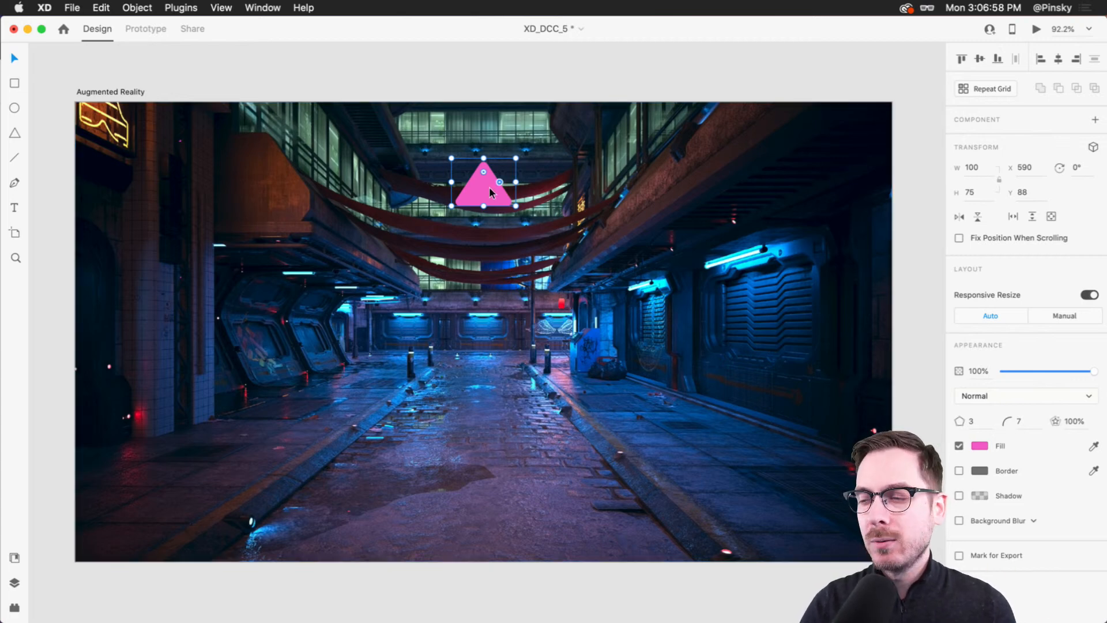
Try stacking enlarged and progressively flattened copies of the triangle along the street, and undo them all
left_click_drag(489, 188, 531, 539)
left_click_drag(485, 511, 481, 375)
left_click_drag(530, 402, 525, 396)
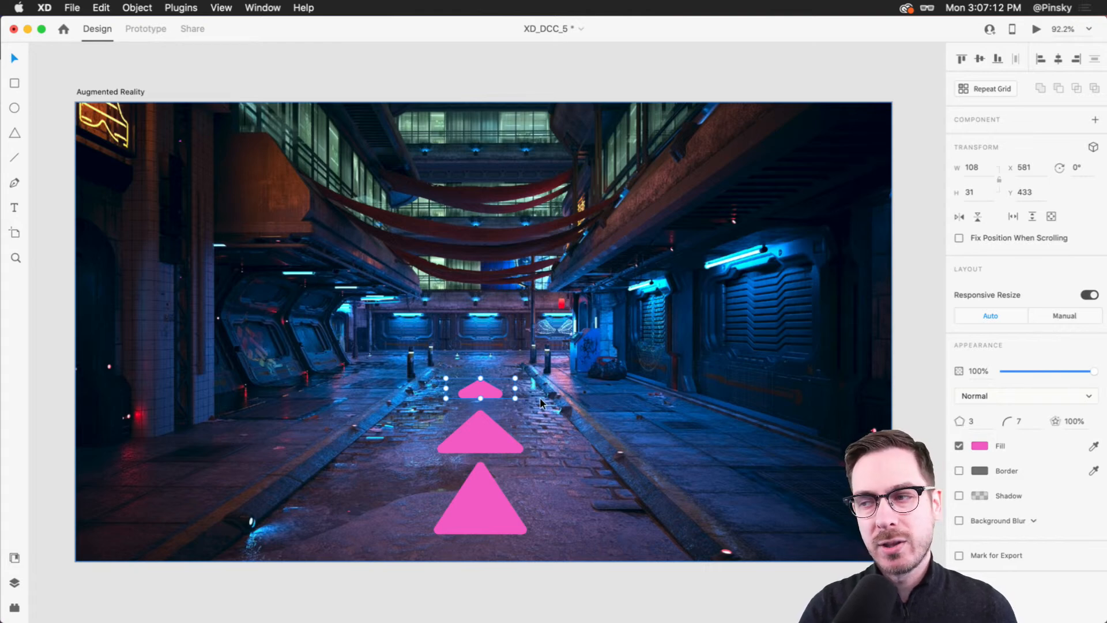
key("super+z")
key("super+z")
key("super+z")
key("super+z")
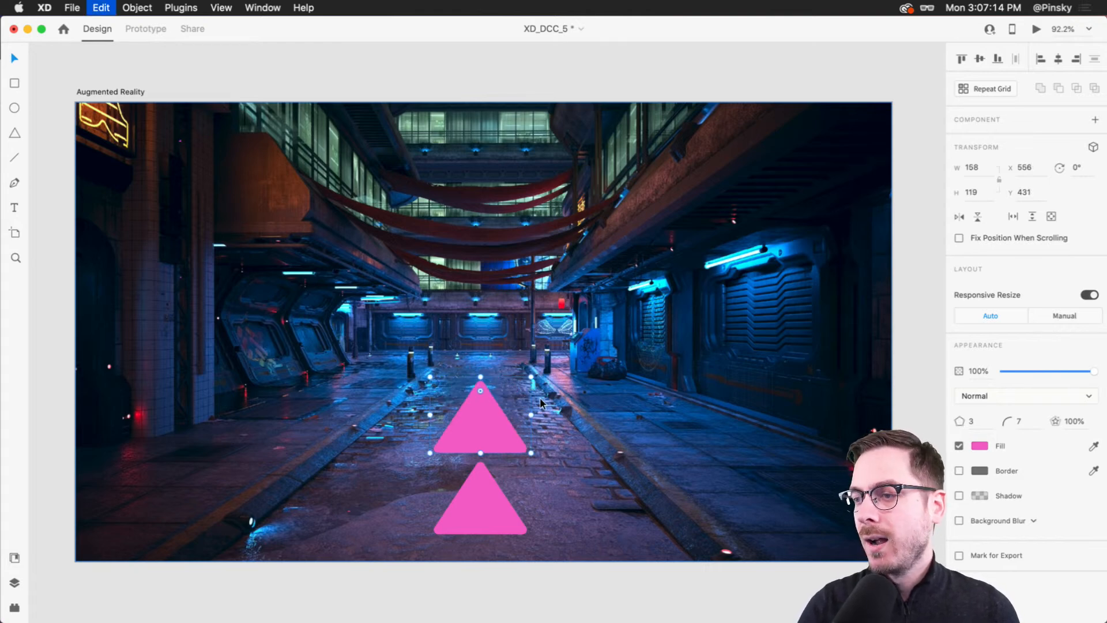
key("super+z")
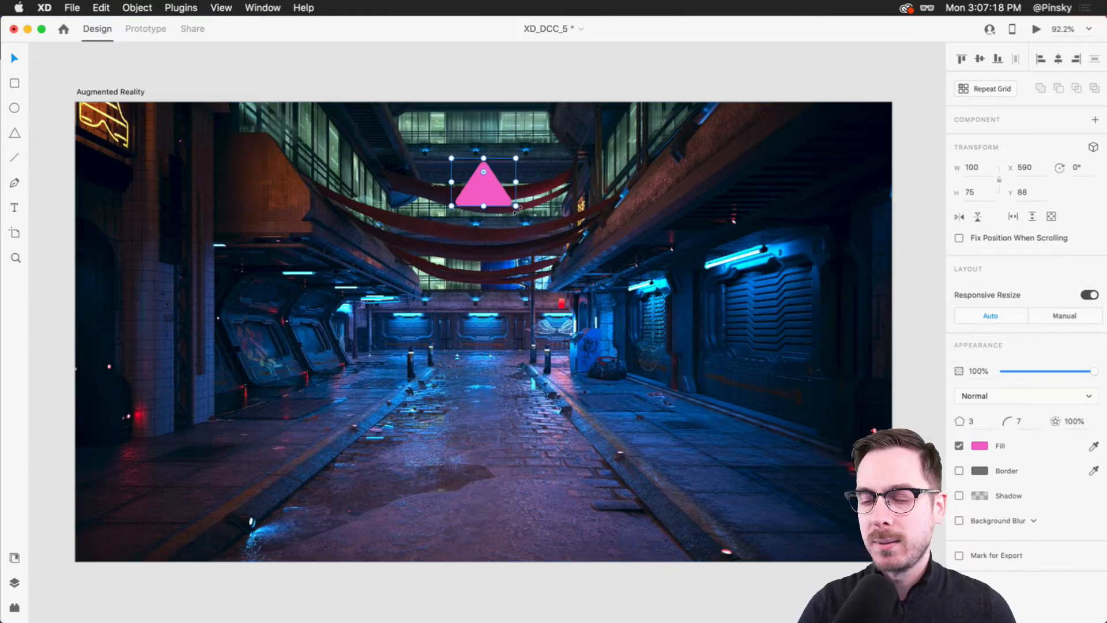
Move the triangle up to Y 80 and repeat it downward past the artboard's lower edge as a Repeat Grid about 758 high
left_click_drag(493, 186, 489, 180)
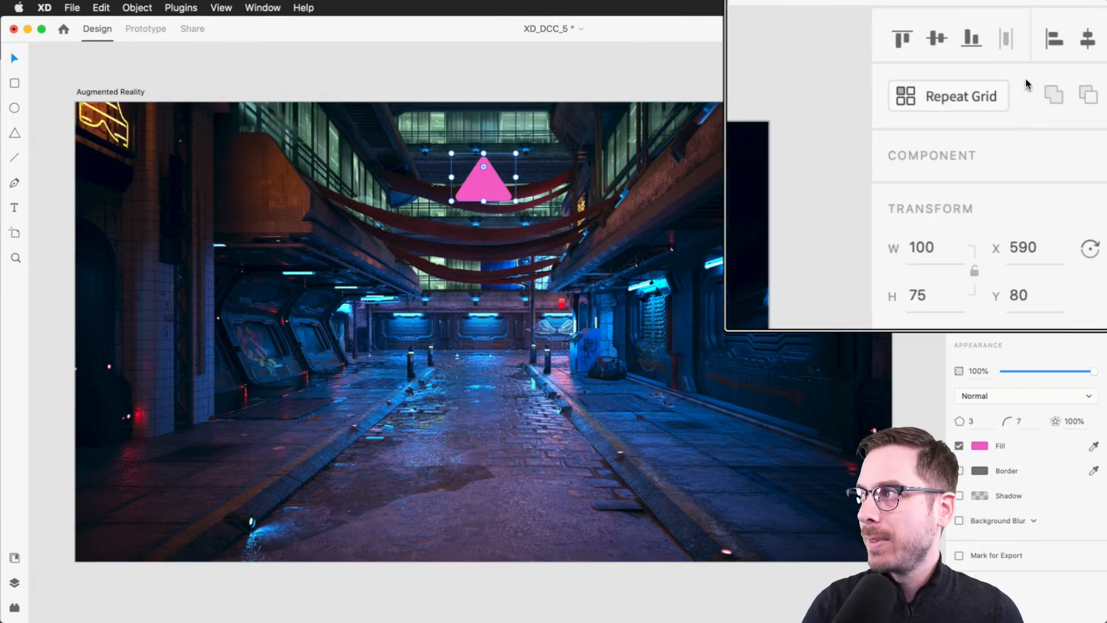
left_click(1003, 90)
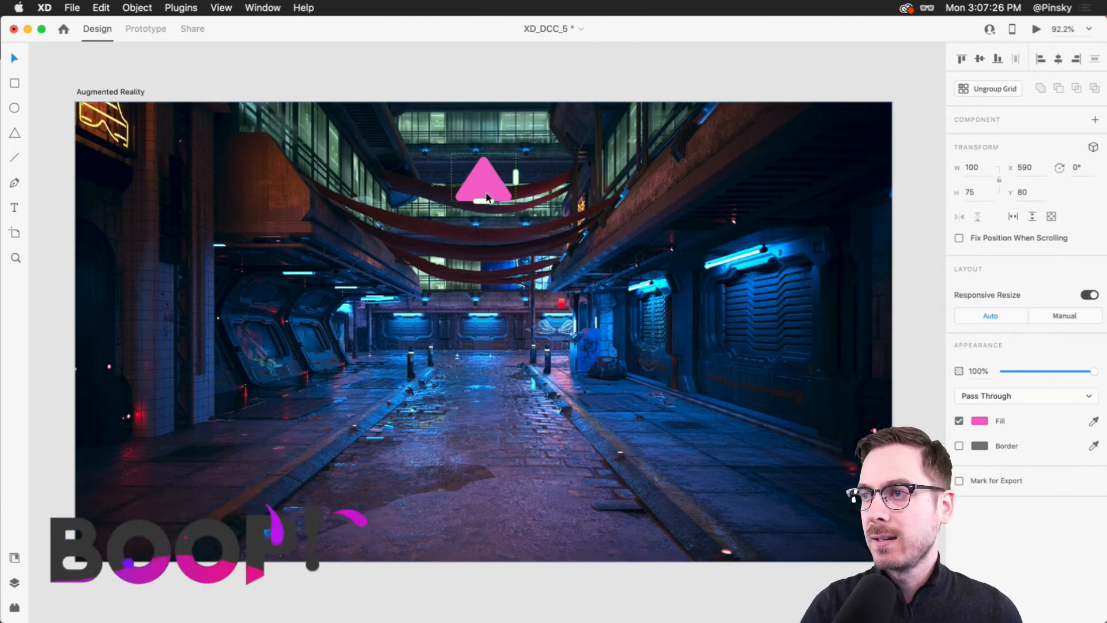
left_click_drag(489, 247, 507, 576)
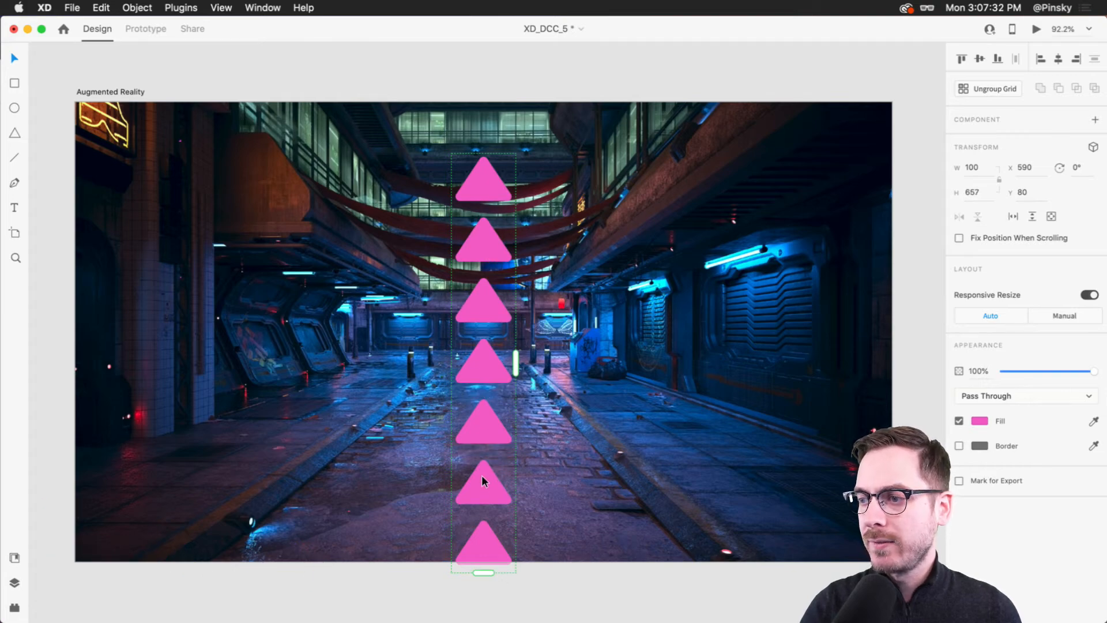
scroll(488, 526, "down", 5)
left_click_drag(485, 449, 494, 515)
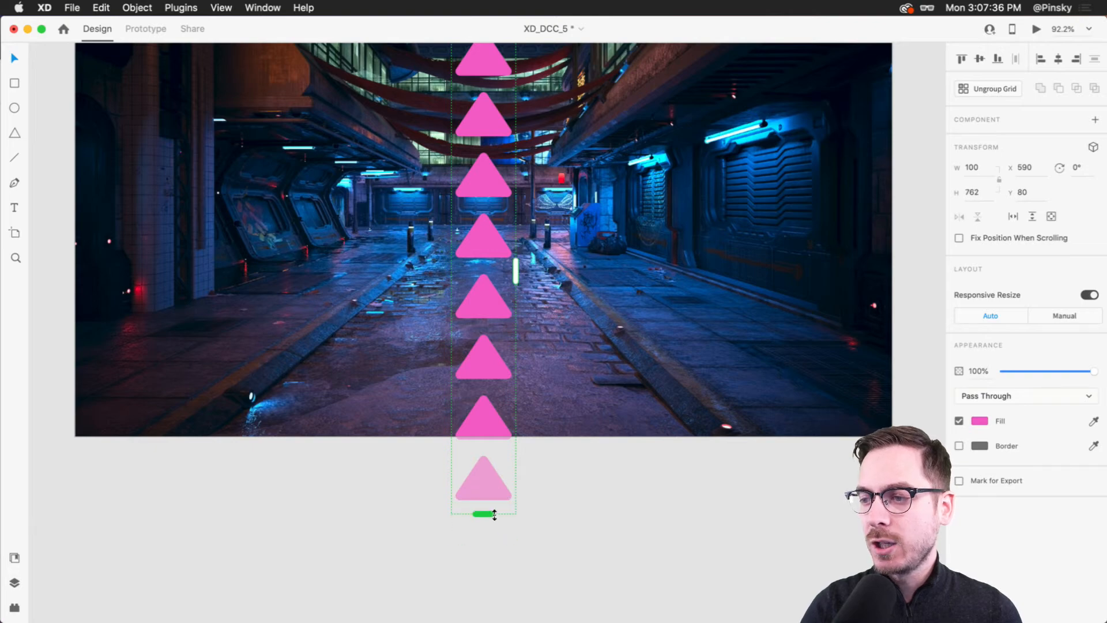
Tilt the triangle grid 62° around its X axis with 3D Transforms and place it on the street at X 554.05, Y 400.55
left_click_drag(484, 116, 481, 267)
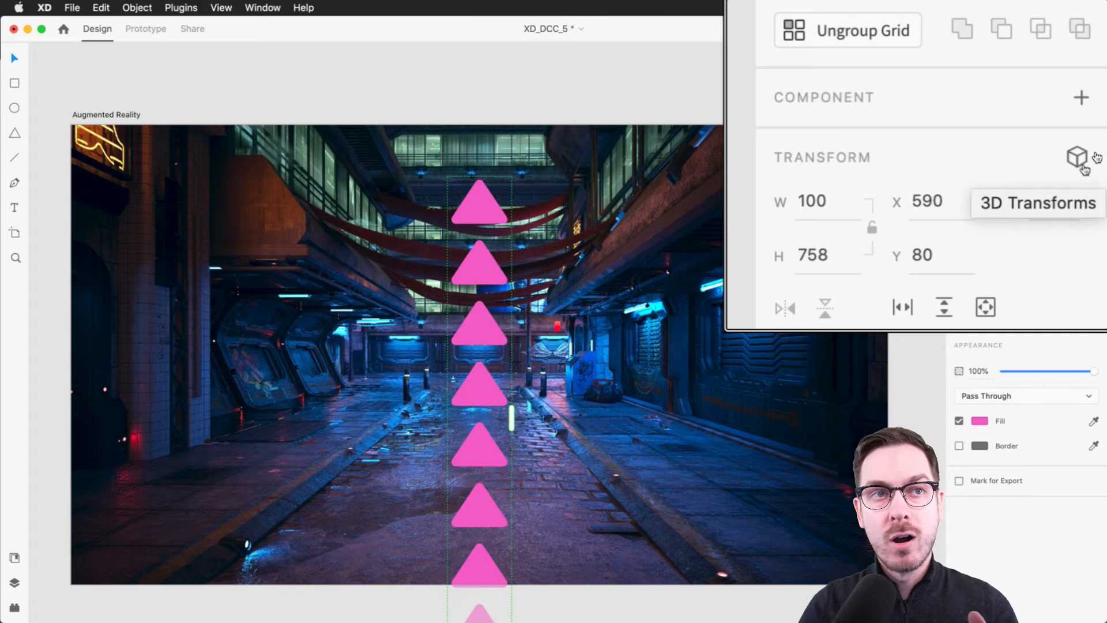
left_click(1093, 148)
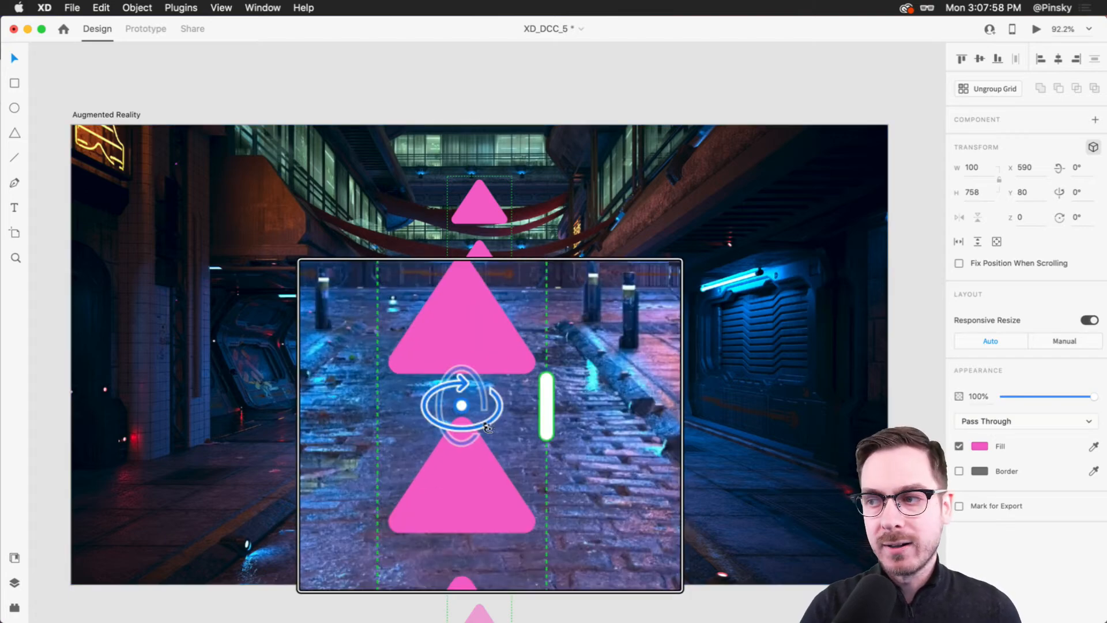
left_click_drag(472, 418, 468, 253)
left_click_drag(483, 379, 482, 421)
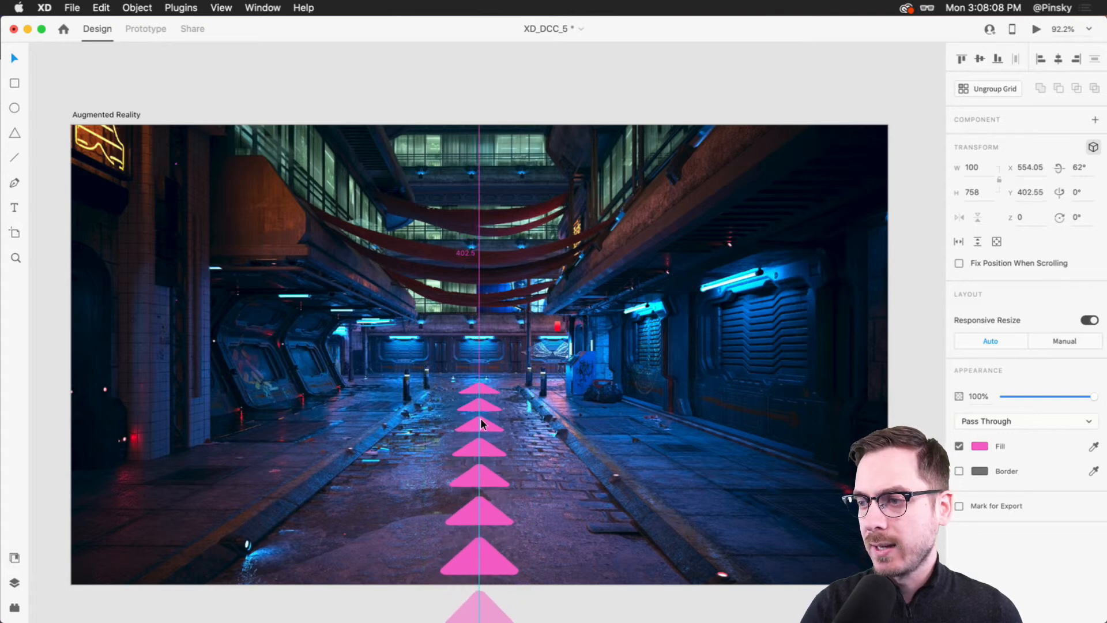
mouse_move(478, 458)
left_mouse_down()
mouse_move(483, 545)
mouse_move(481, 449)
mouse_move(479, 458)
left_mouse_up()
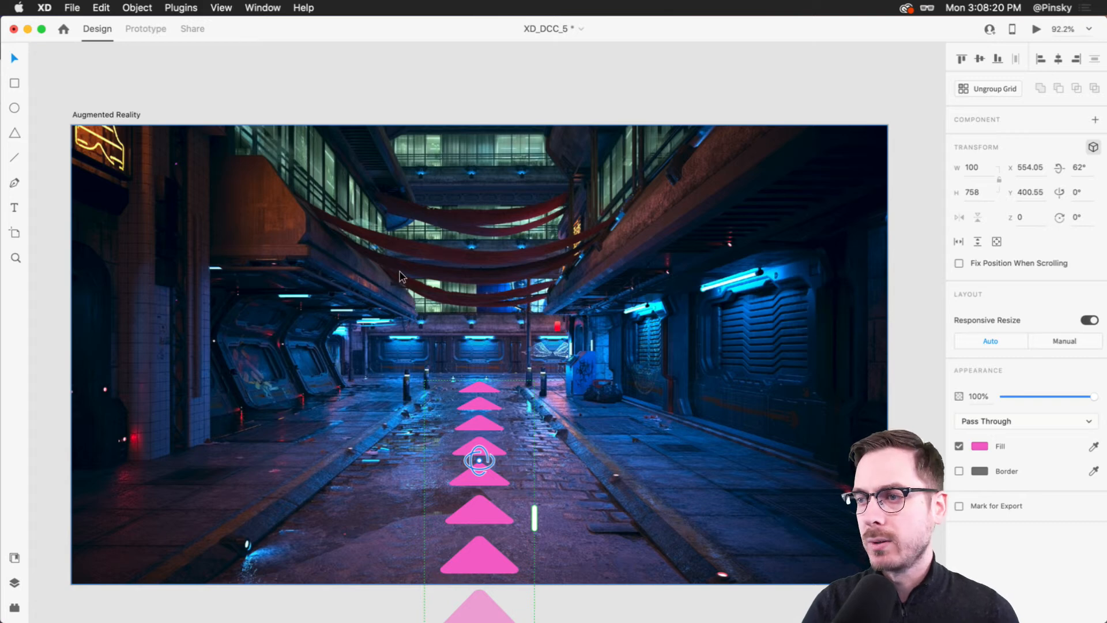
left_click(537, 272)
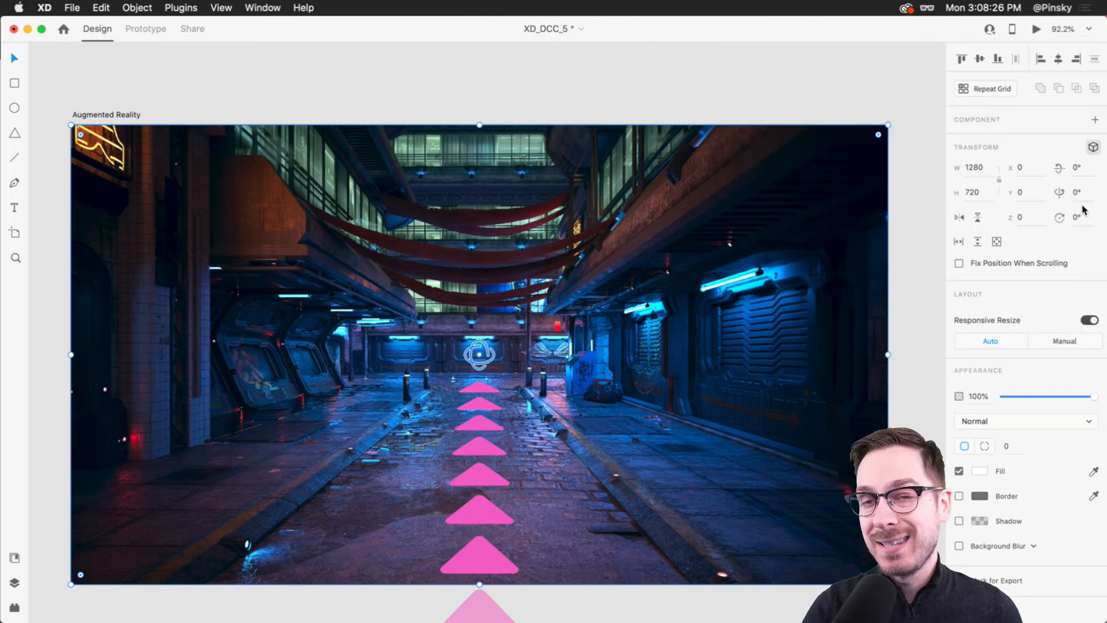
left_click(492, 450)
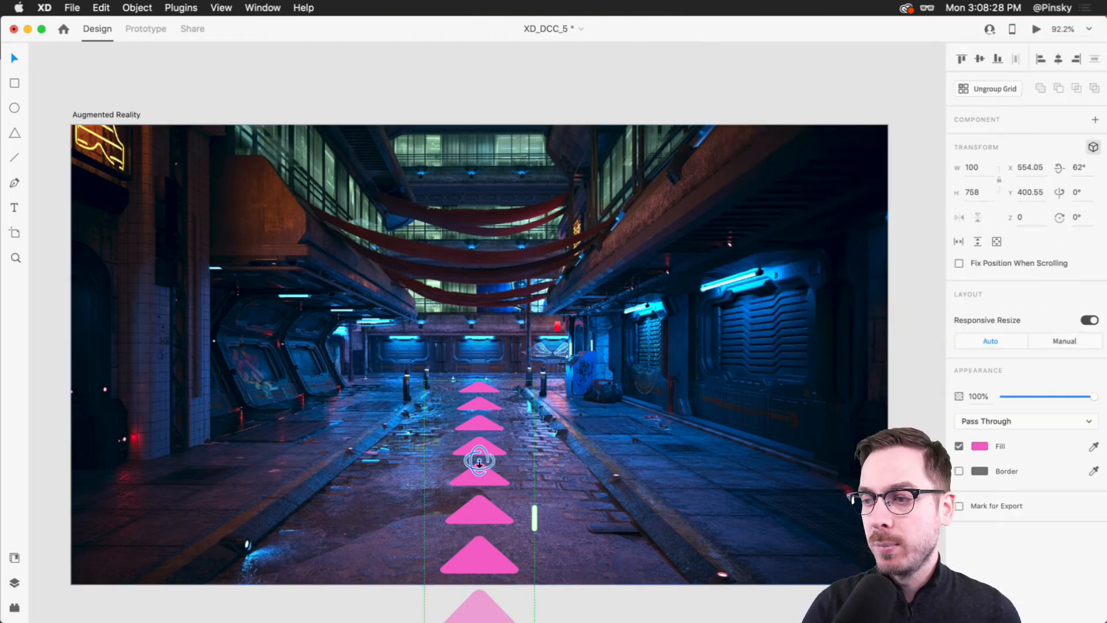
Push the background image back to Z -500 and enlarge it to 2080 by 1170 so it fills the artboard
left_click_drag(479, 460, 480, 451)
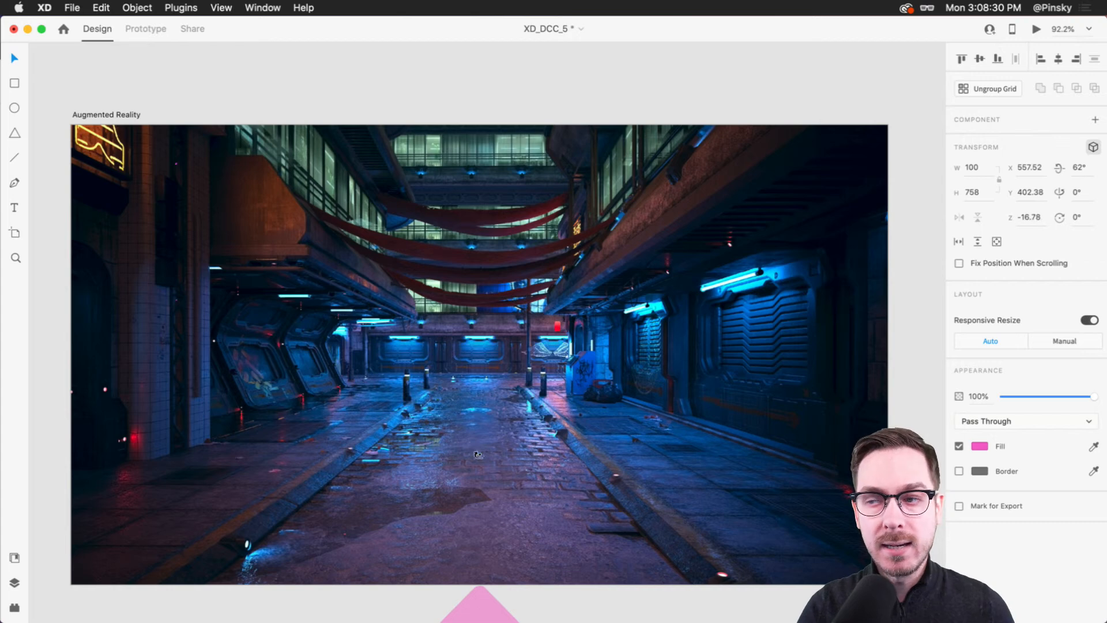
key("super+z")
left_click(493, 264)
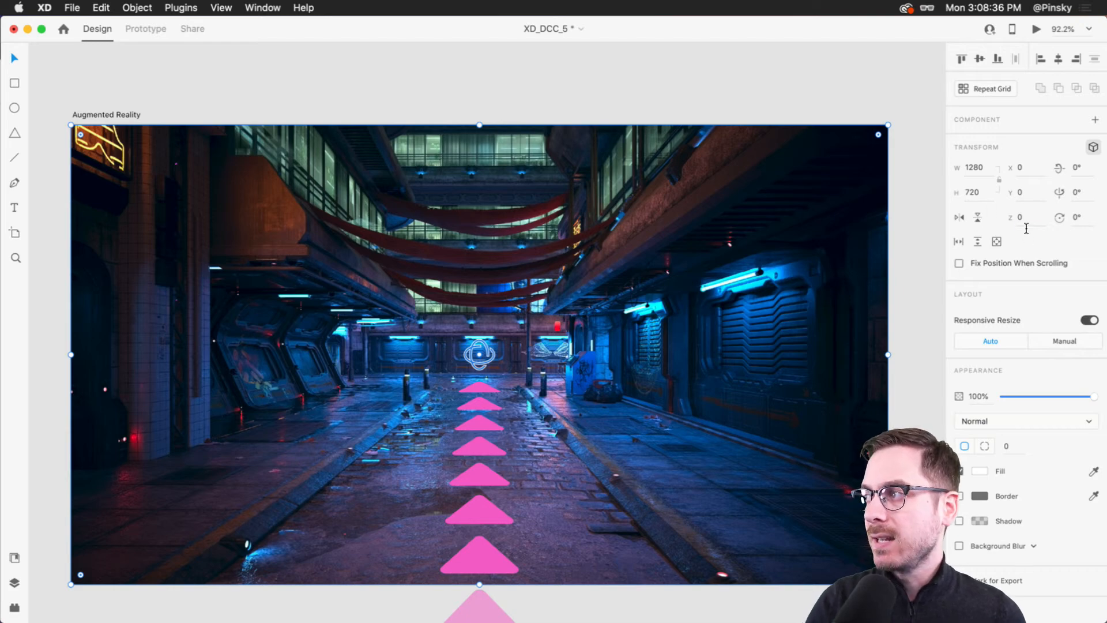
type("-500")
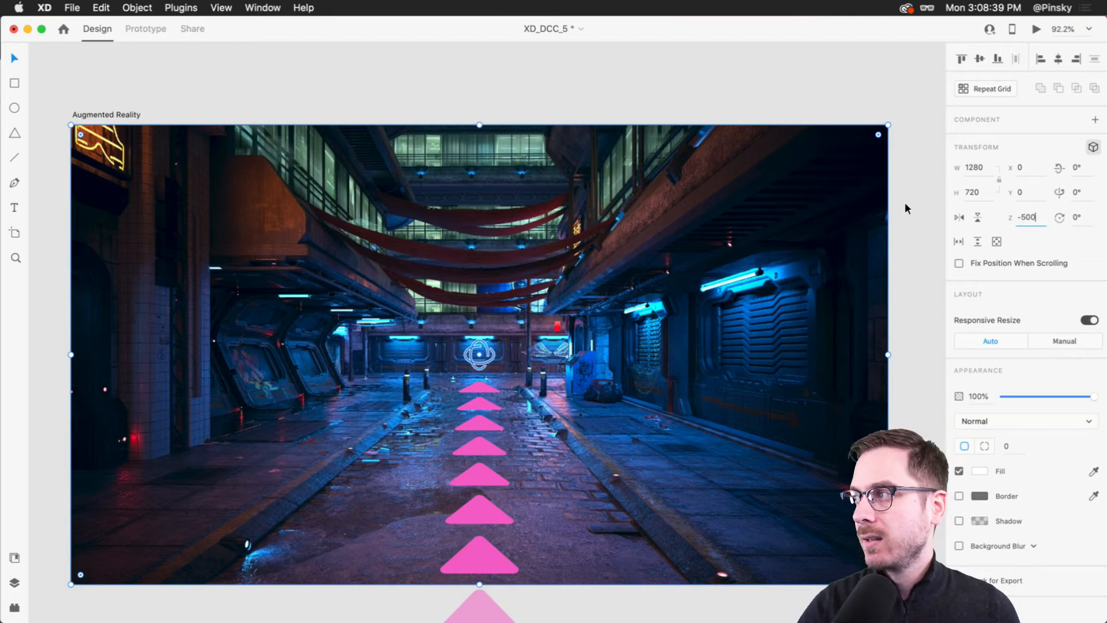
key("Return")
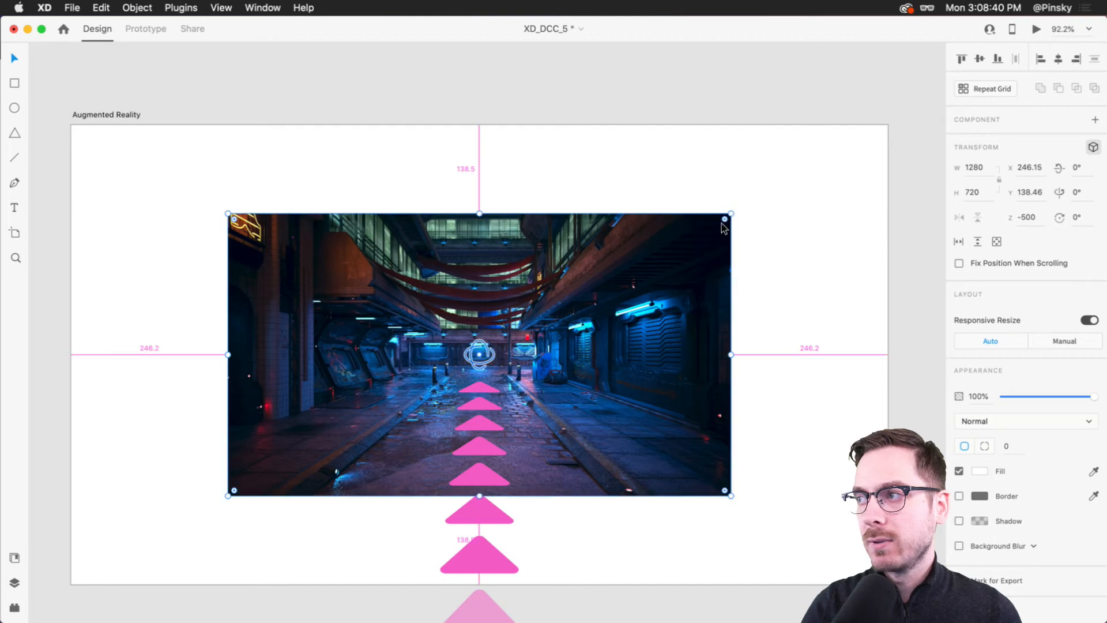
left_click_drag(730, 214, 889, 121)
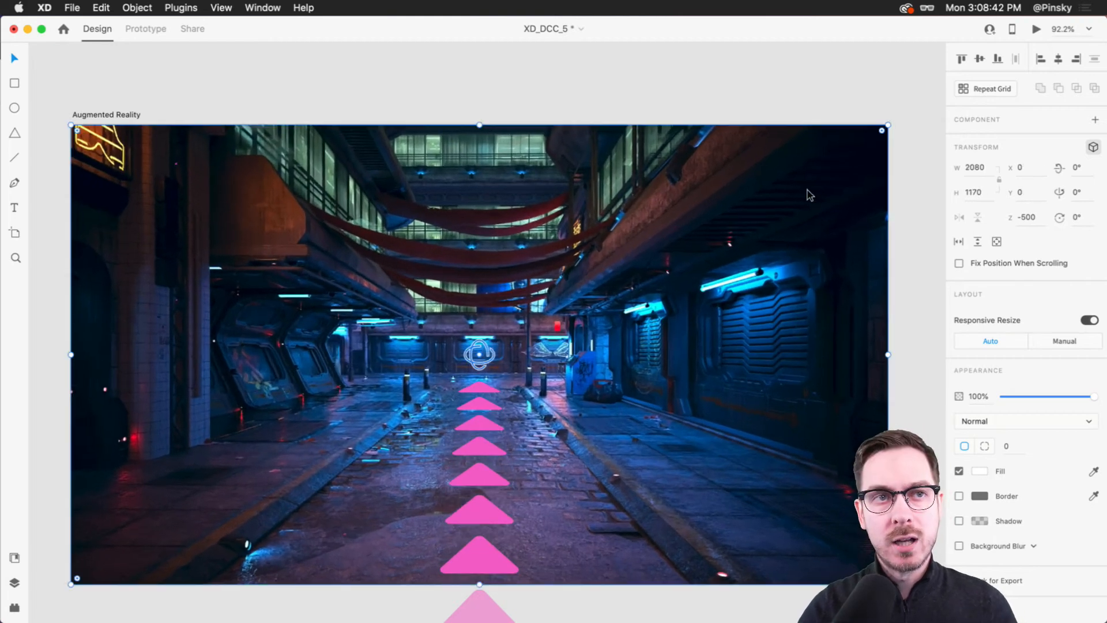
Try moving the triangle grid in depth, undo that, and place the grid at Y 401.55
left_click(478, 445)
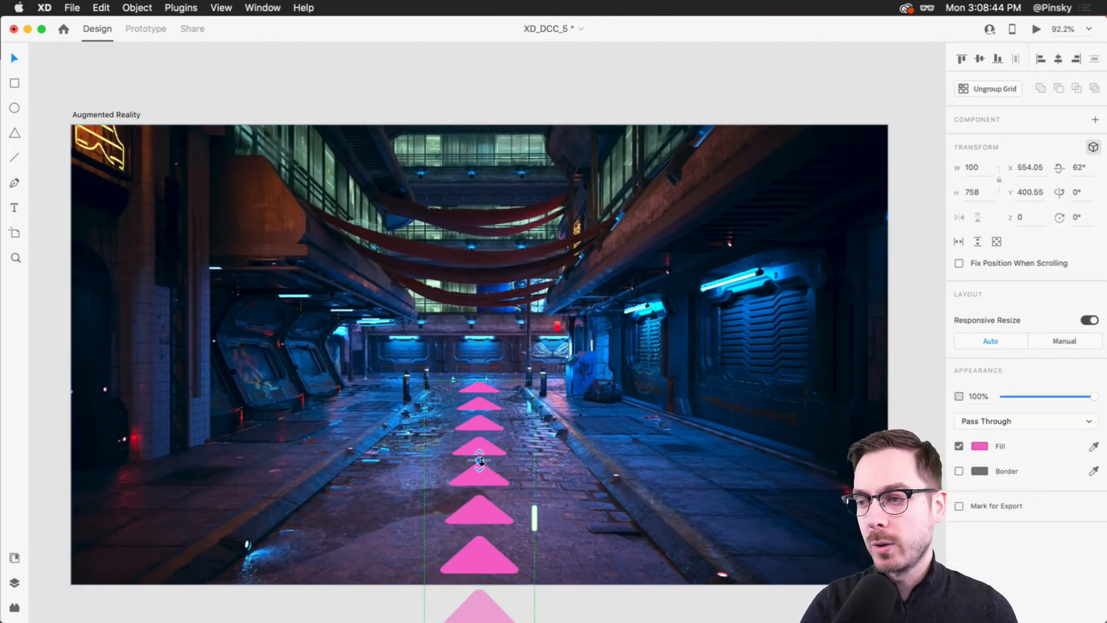
left_click_drag(480, 460, 479, 288)
key("super+z")
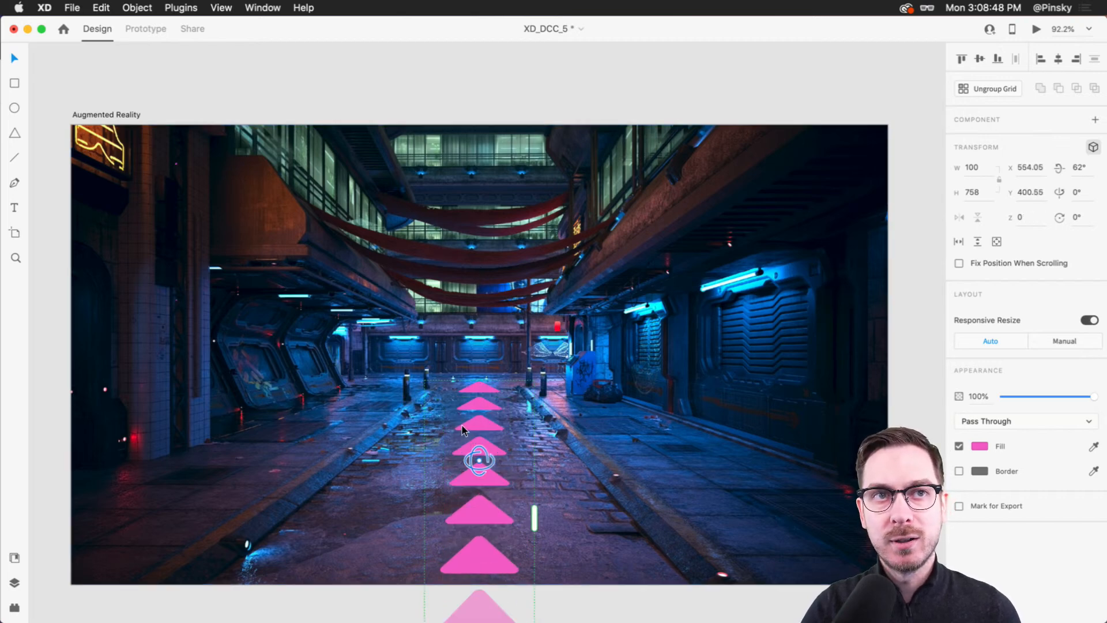
left_click_drag(482, 409, 482, 408)
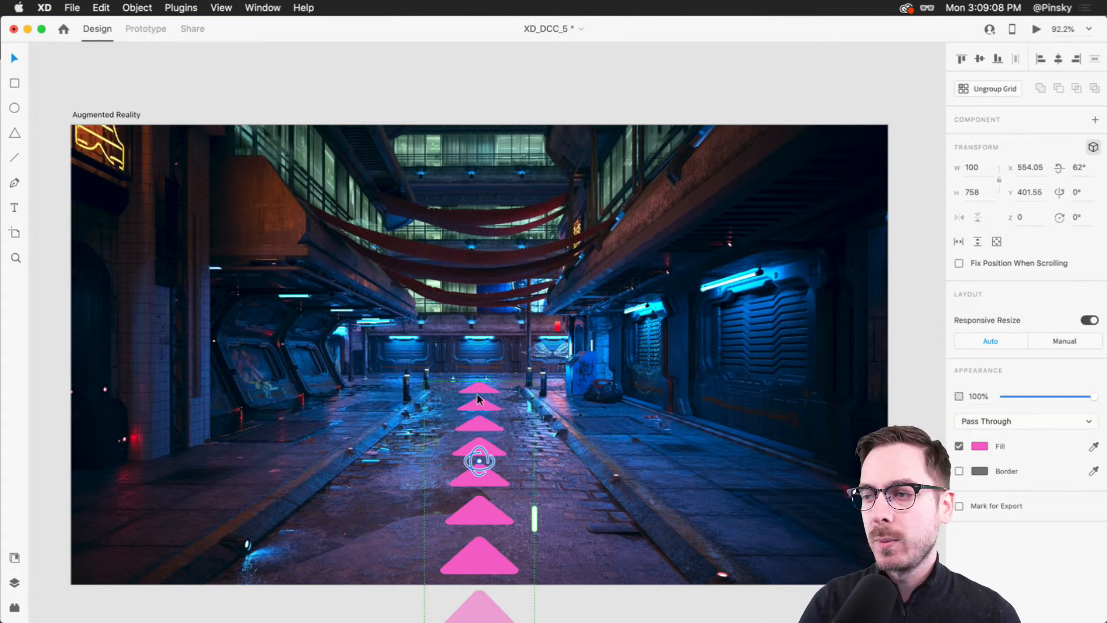
Try a Background Blur with an amount of 3 on the repeated triangles, and undo it
double_click(480, 393)
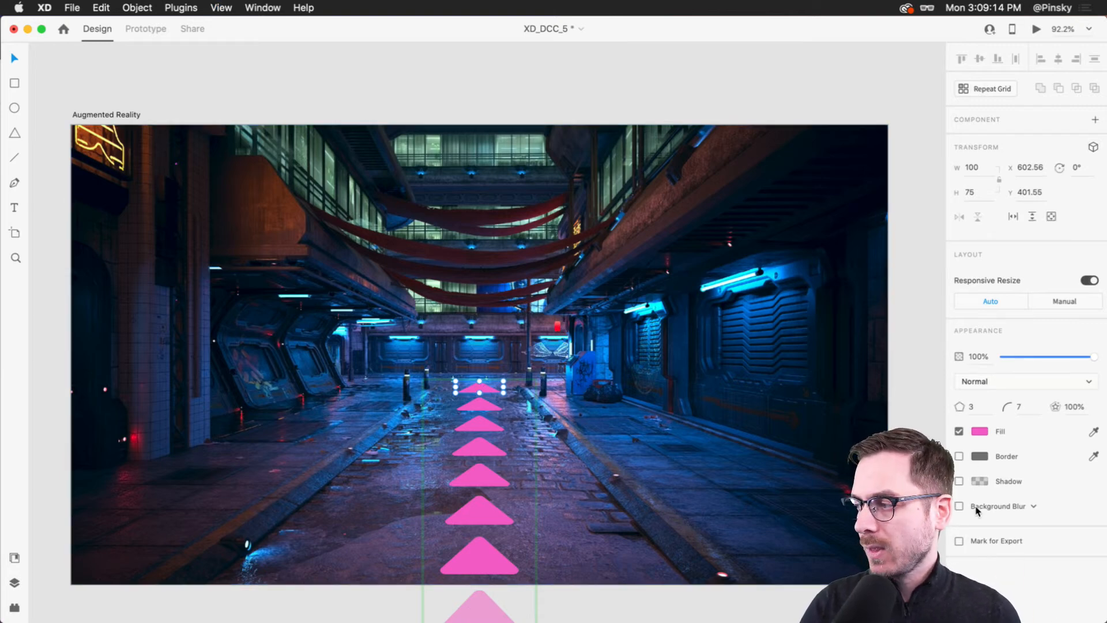
left_click(960, 505)
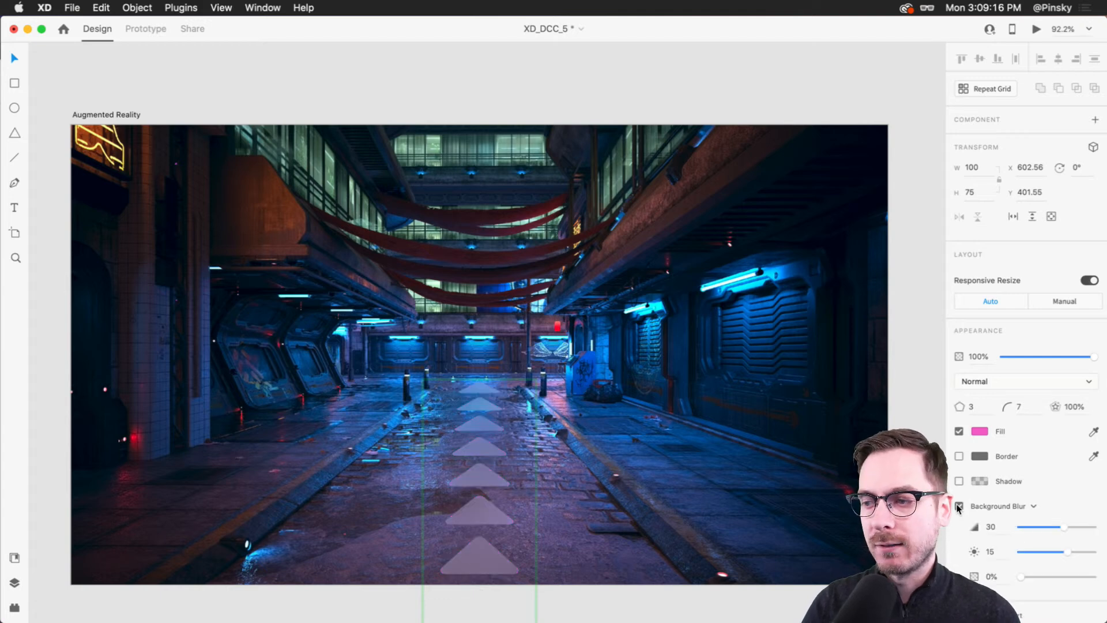
left_click_drag(1064, 527, 1026, 525)
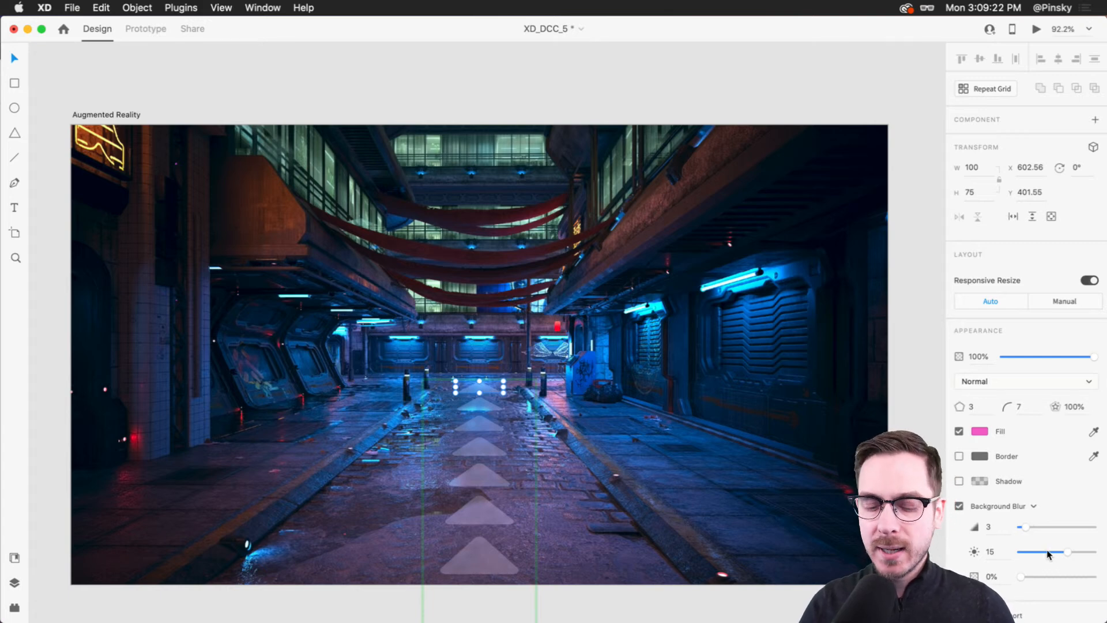
key("super+z")
key("super+z")
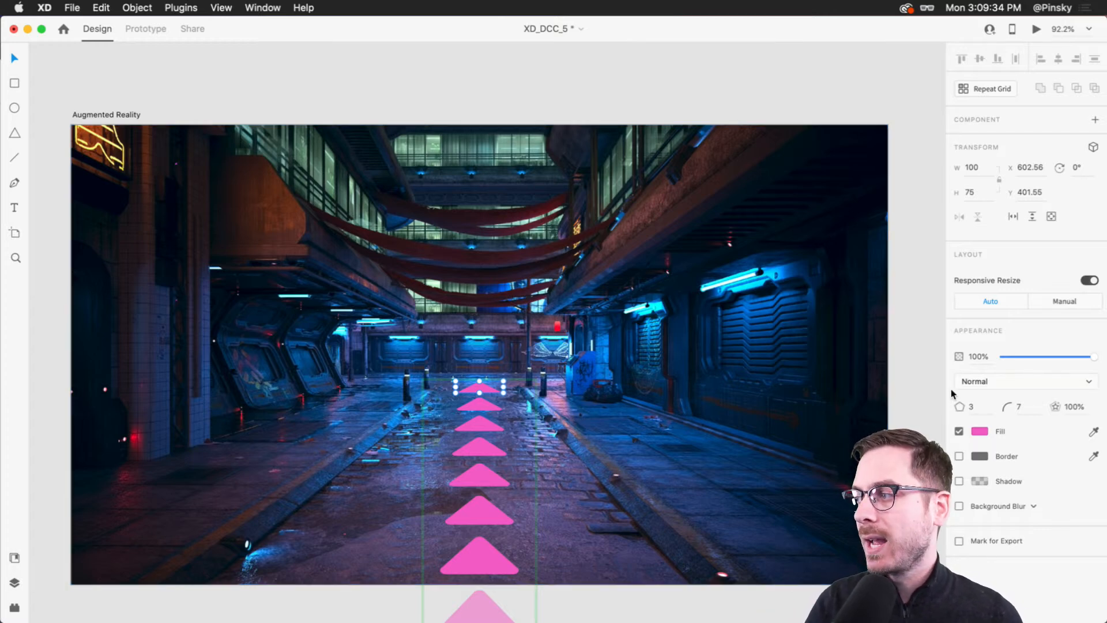
Set the repeated triangles' blend mode to Overlay and give them a shadow with a Y offset of 11
left_click(981, 382)
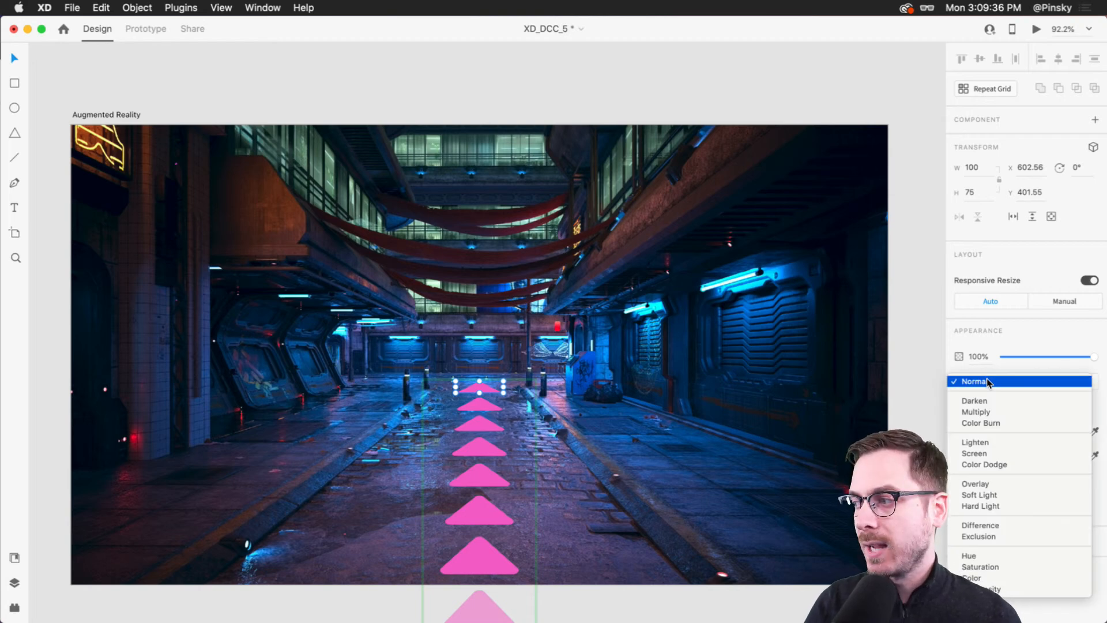
left_click(1004, 482)
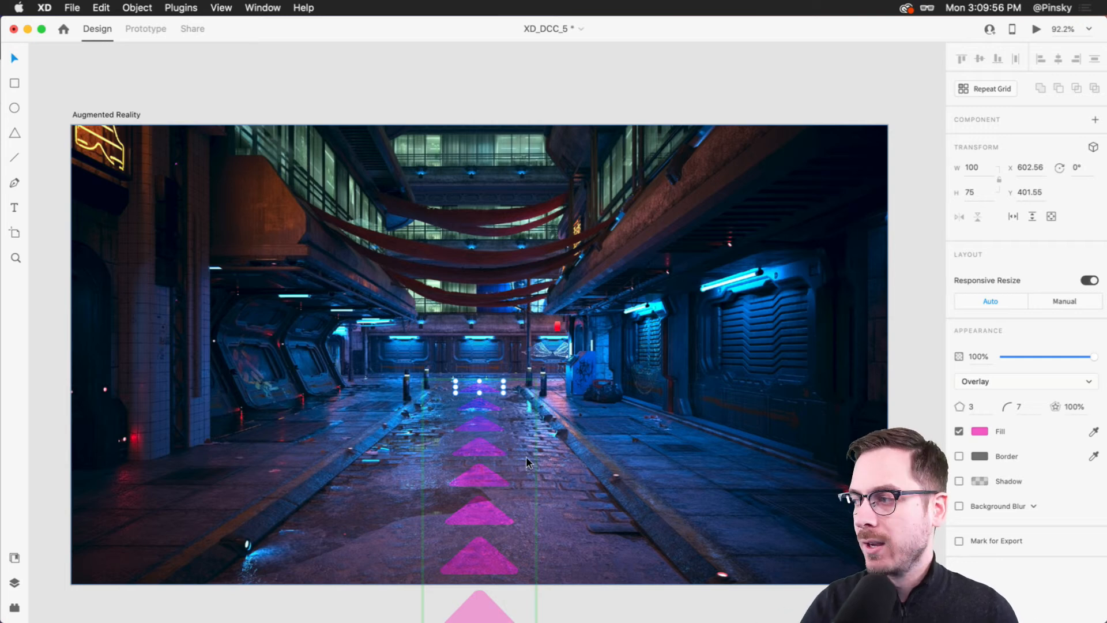
left_click(477, 448)
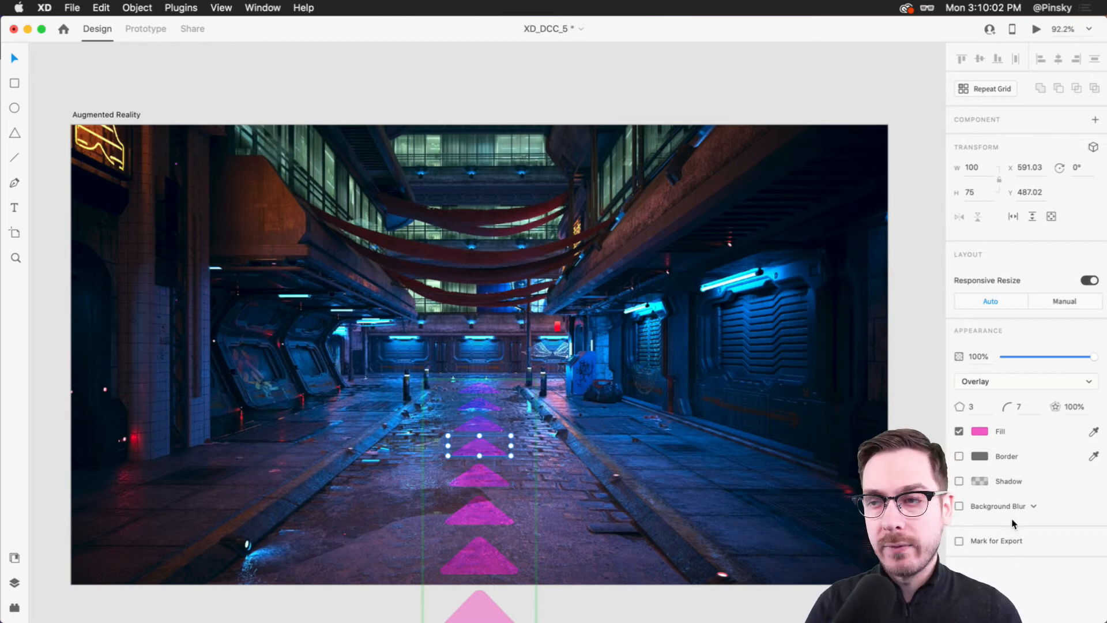
left_click(960, 482)
left_click(1016, 502)
key("Up")
key("Up")
key("Up")
key("Up")
key("Up")
key("Up")
key("Up")
key("Up")
key("Up")
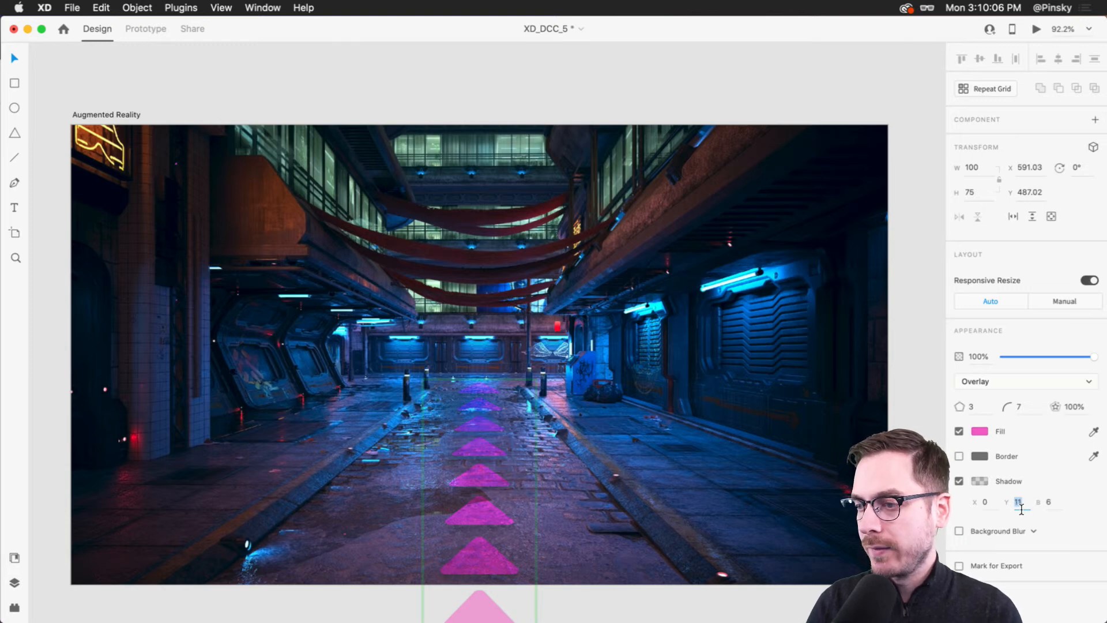
Set the triangles' shadow blur to 10 and its colour to a semi-transparent magenta
left_click(1050, 500)
key("Up")
key("Up")
key("Up")
key("Up")
left_click(981, 481)
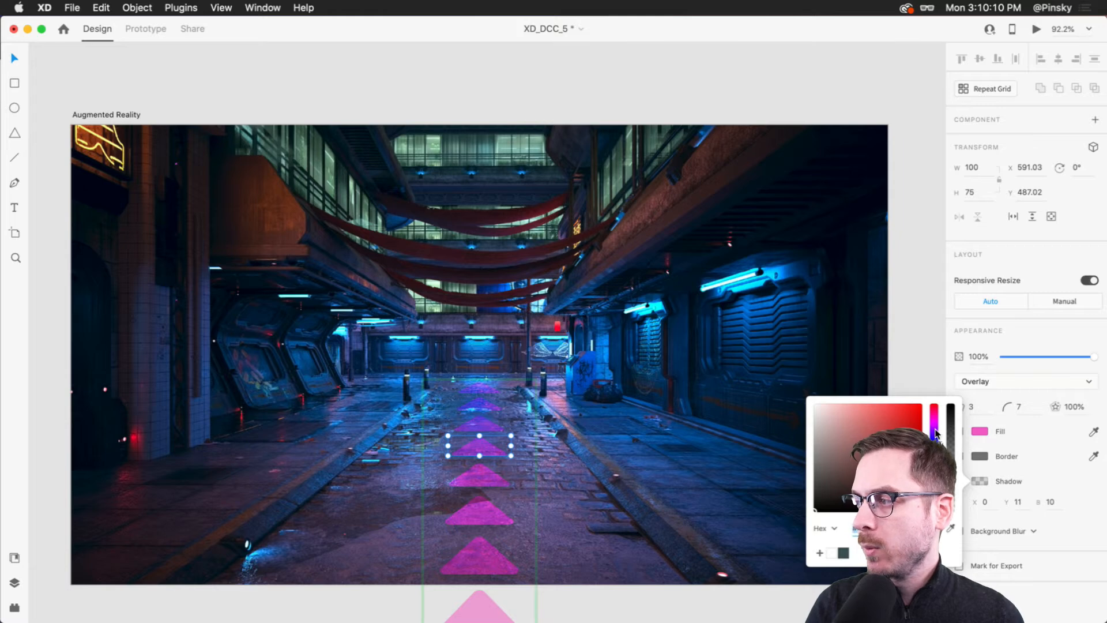
left_click_drag(951, 494, 951, 435)
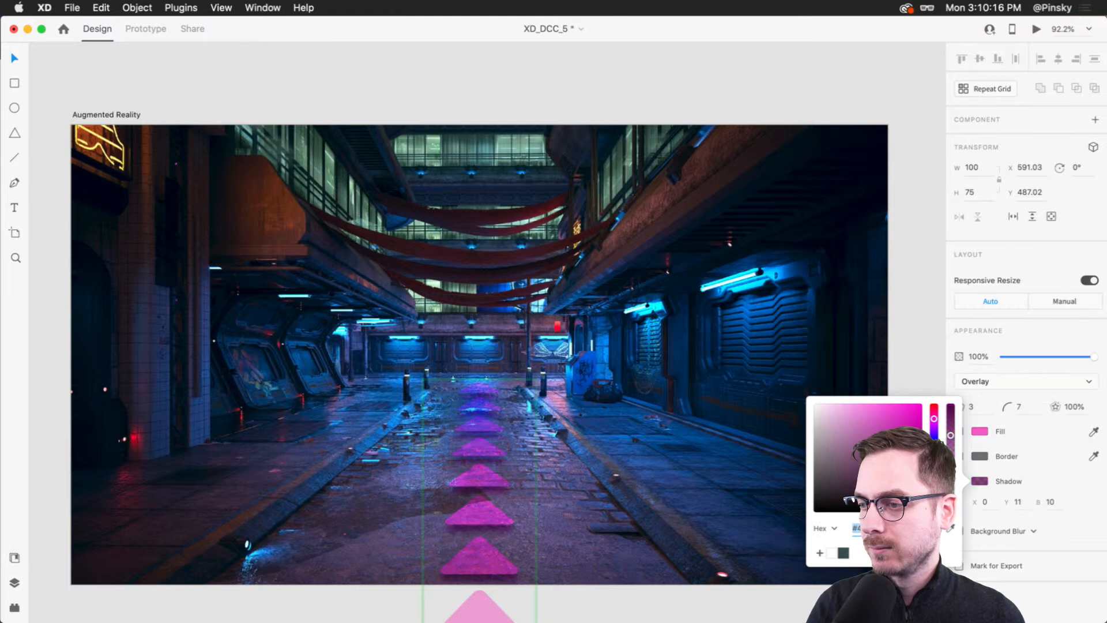
Raise the triangles' shadow to a Y offset of 15 and a blur of 18
left_click(1026, 504)
key("Up")
key("Up")
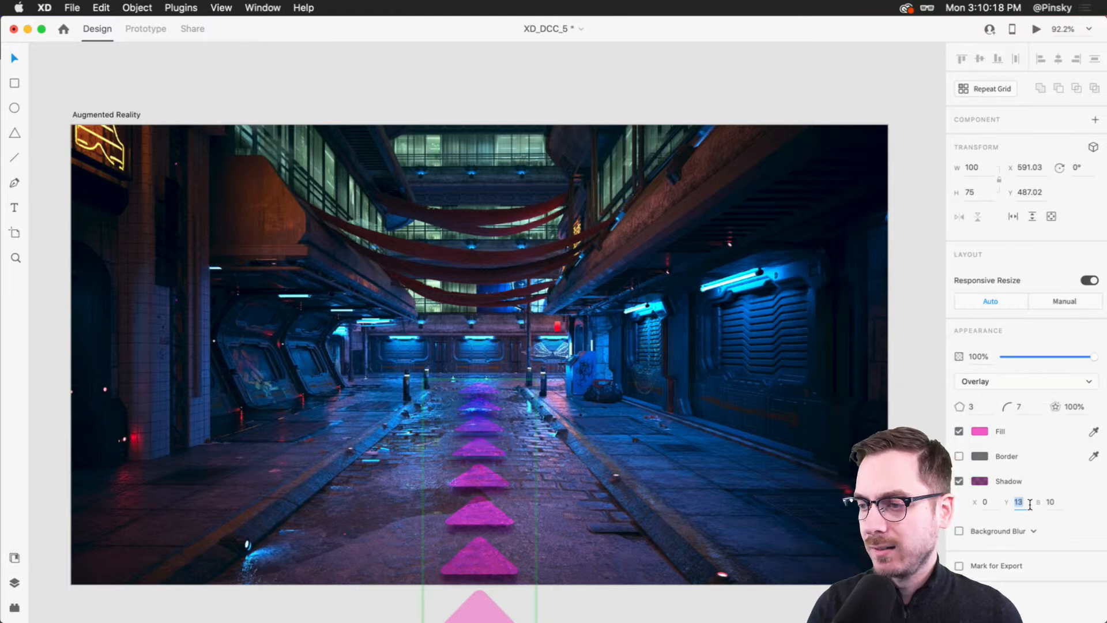
key("Tab")
key("Up")
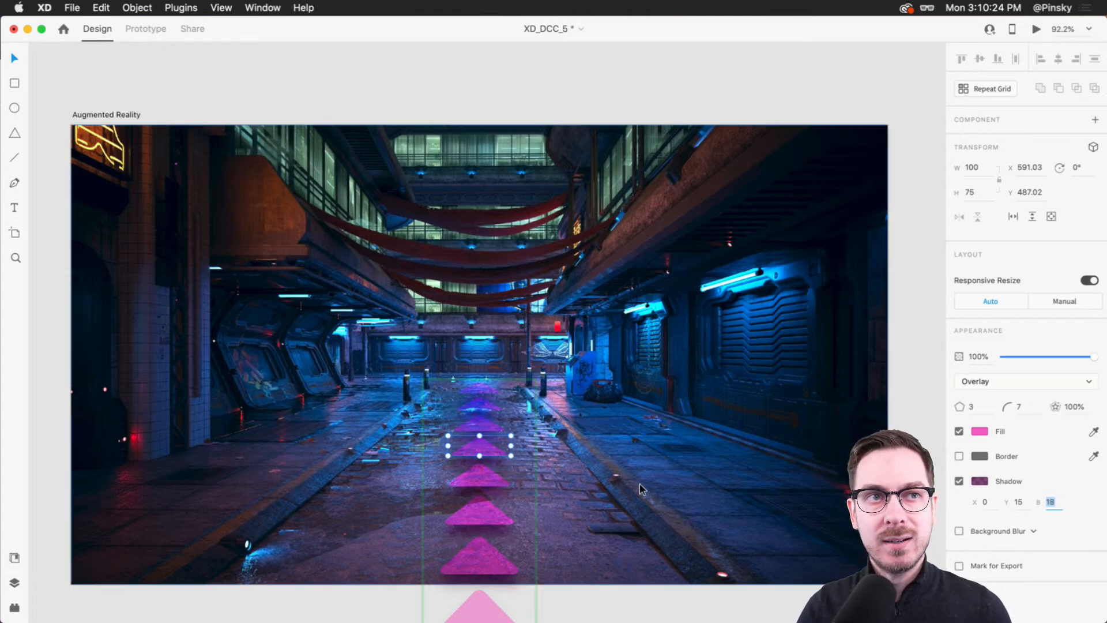
left_click(608, 426)
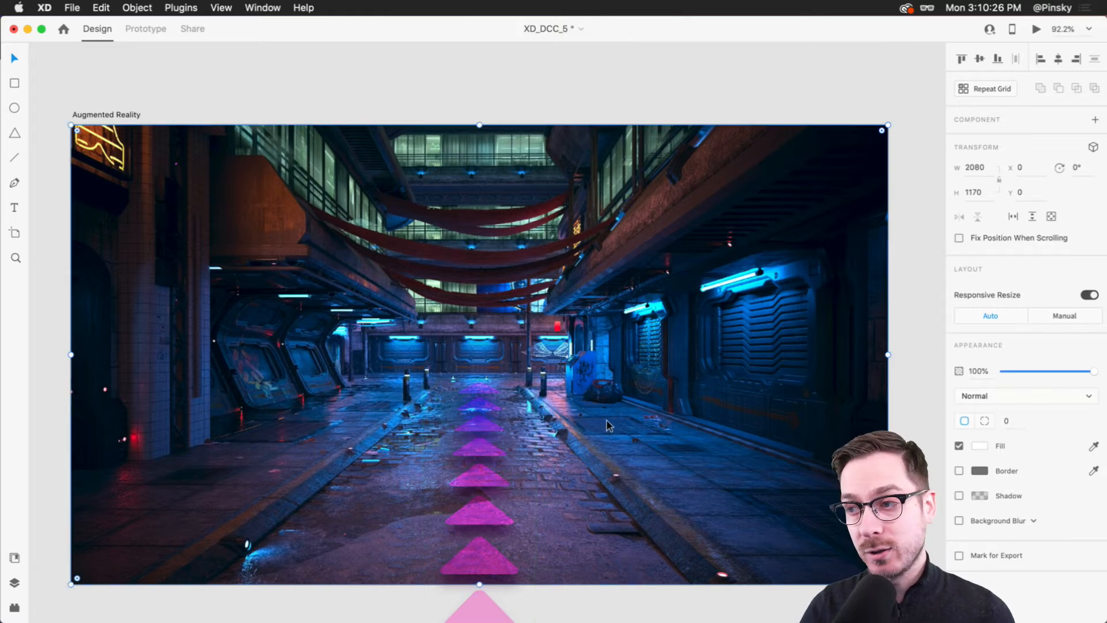
Try shifting the triangle grid up to Y 393.55 and restore its position
left_click(480, 551)
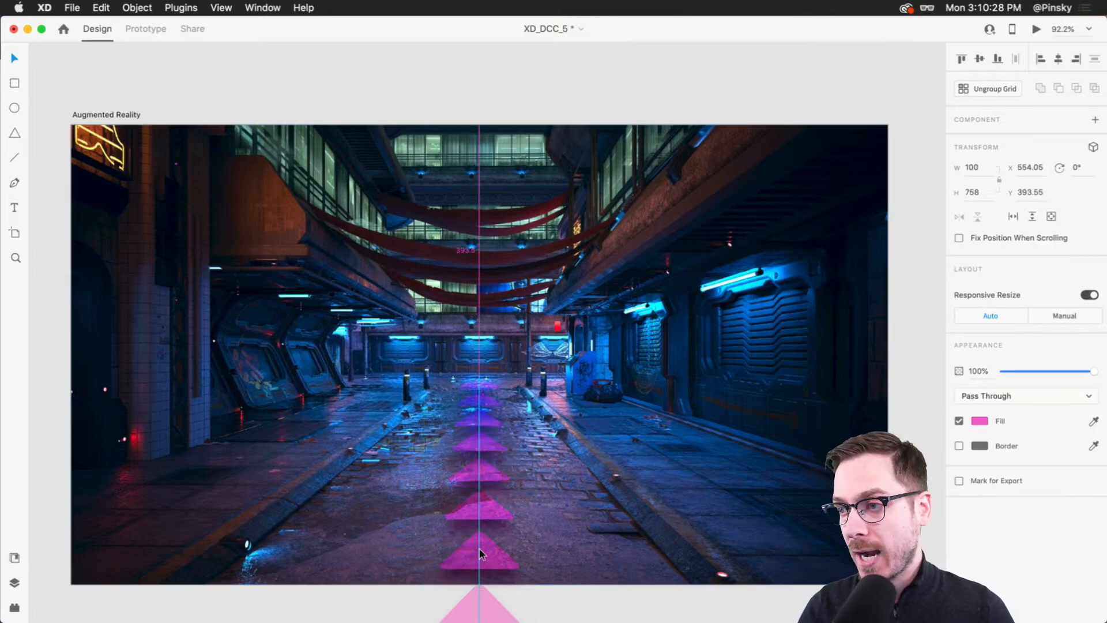
key("super+c")
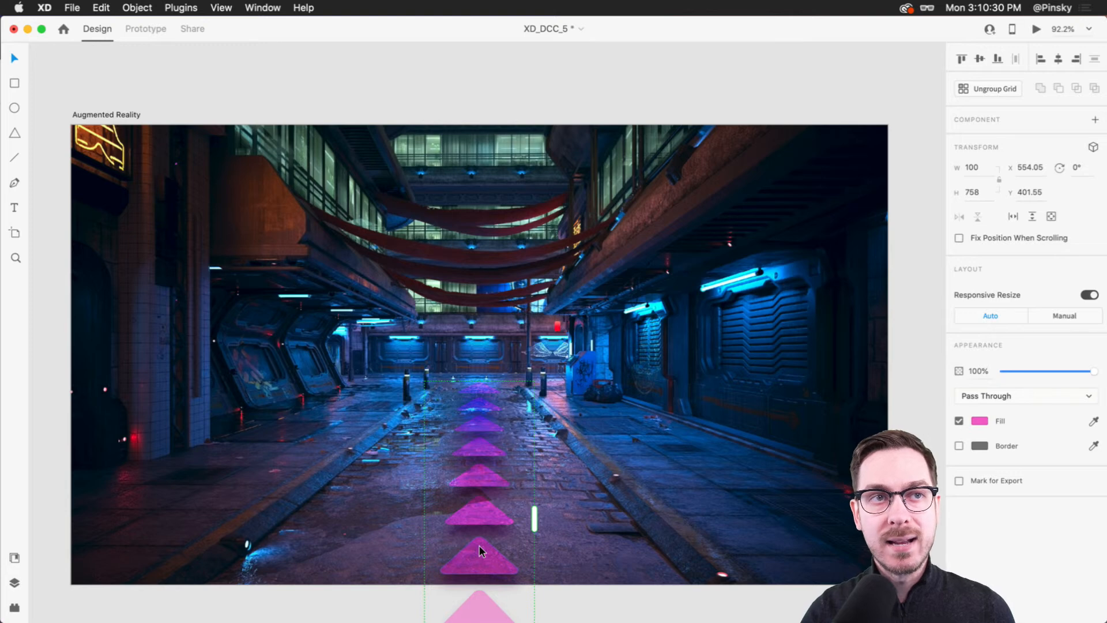
left_click(594, 467)
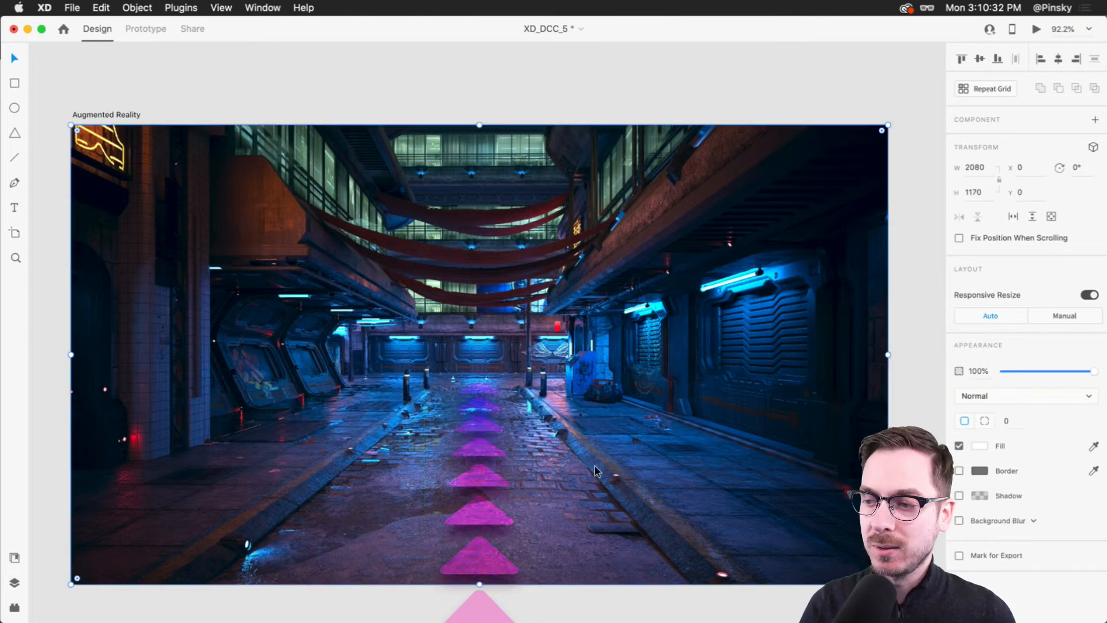
left_click(490, 508)
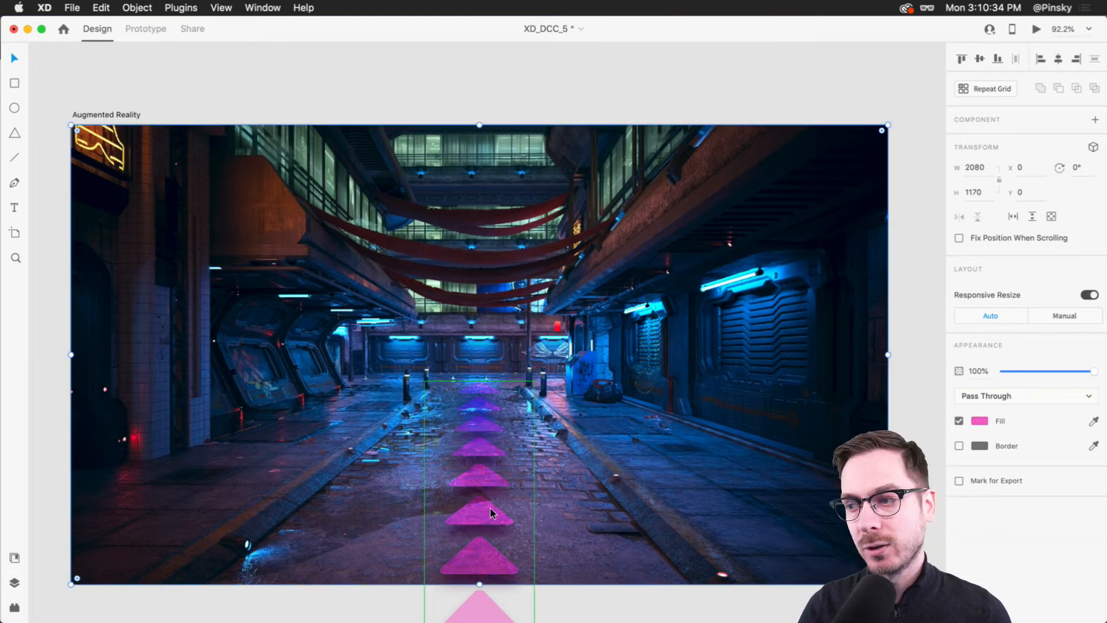
Try the Soft Light, Hard Light, Color Dodge and Screen blend modes on the triangles and return to Overlay
double_click(485, 476)
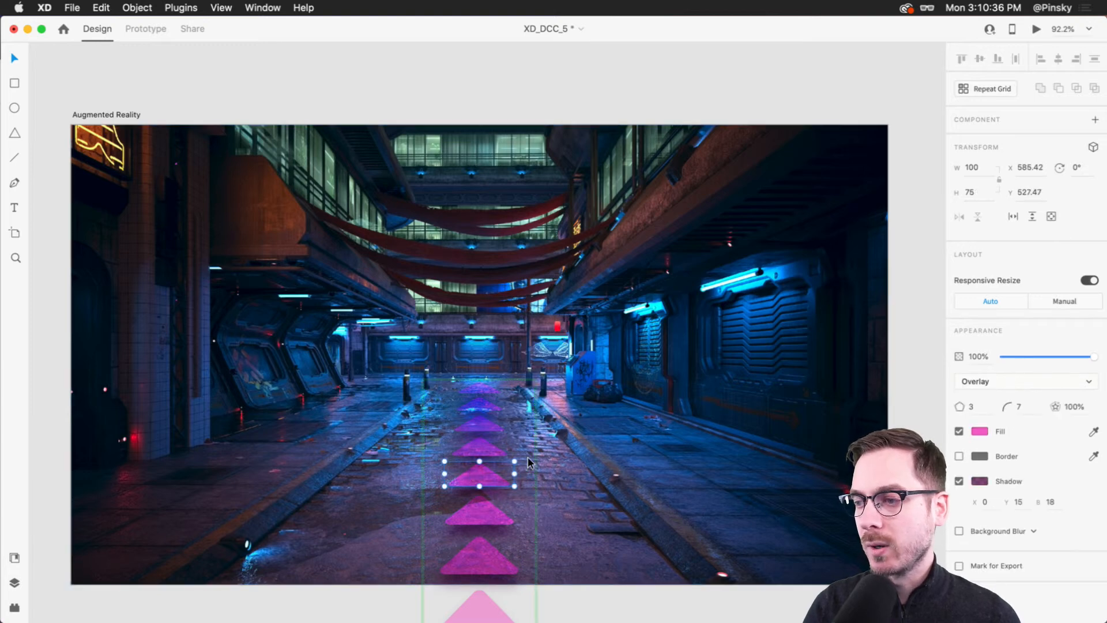
left_click(992, 381)
left_click(991, 388)
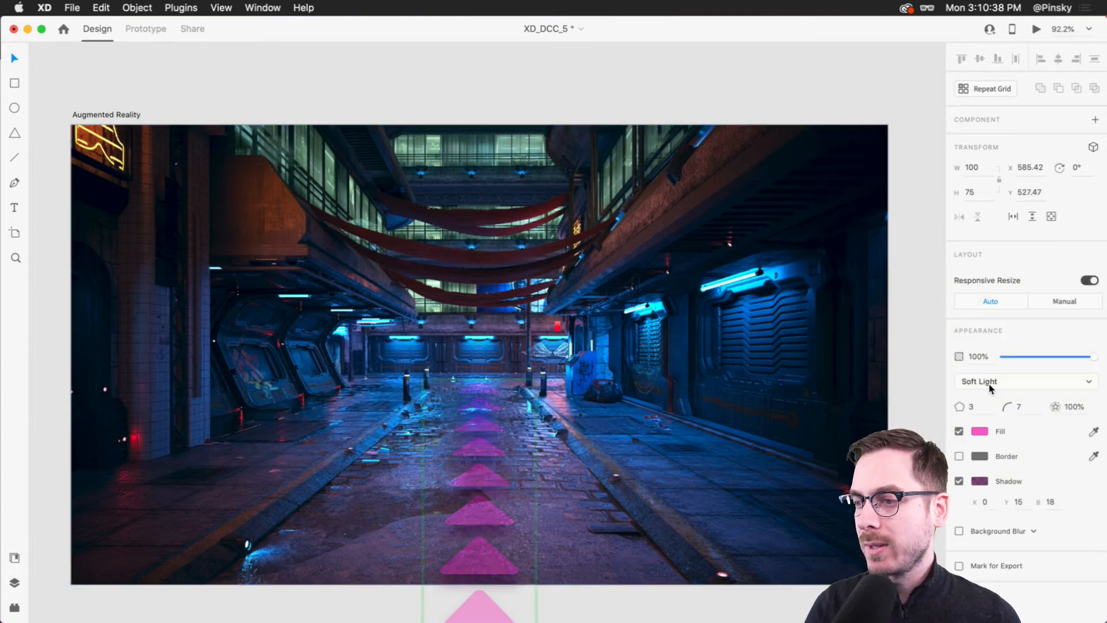
left_click(991, 385)
left_click(991, 393)
left_click(991, 382)
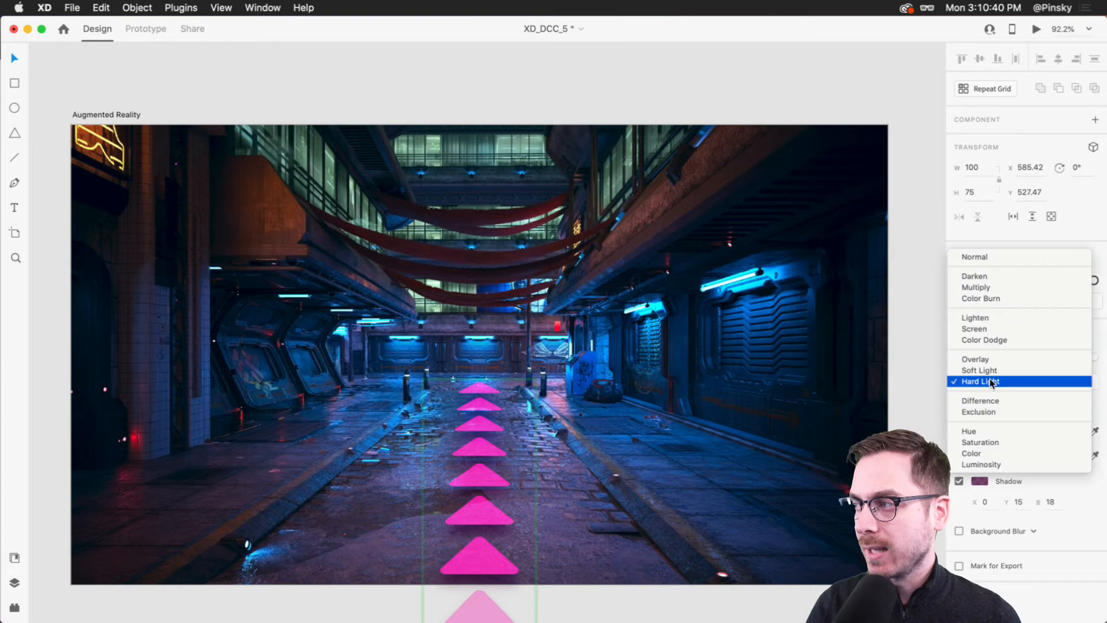
left_click(994, 340)
left_click(994, 378)
left_click(995, 370)
left_click(994, 381)
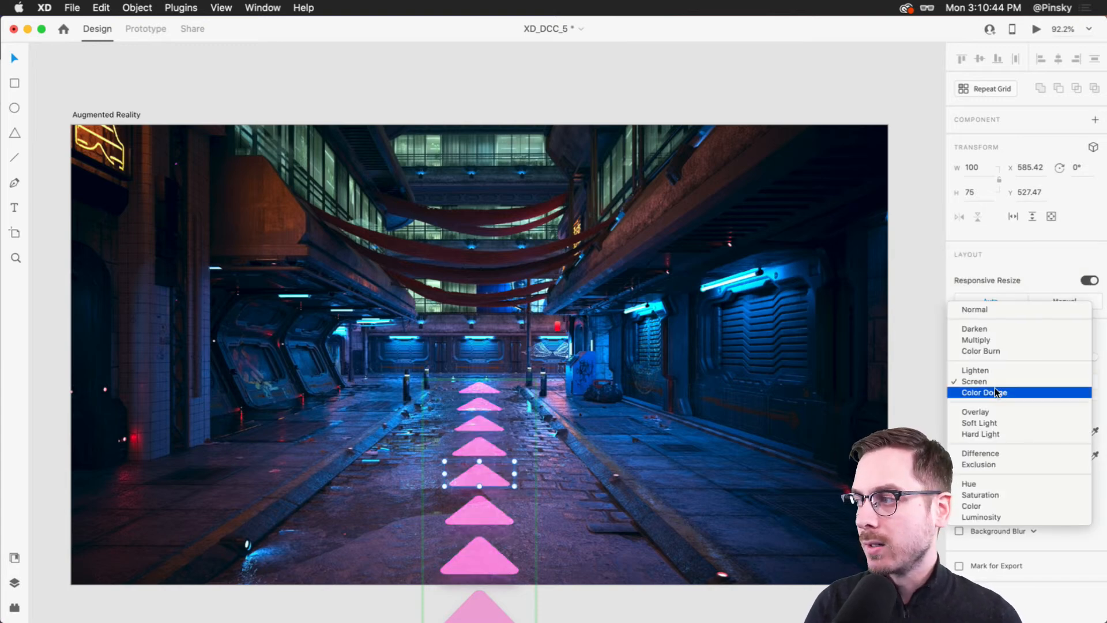
left_click(996, 411)
Try a light blue fill on the triangles, undo it, and shift their fill to a slightly redder pink
left_click(980, 431)
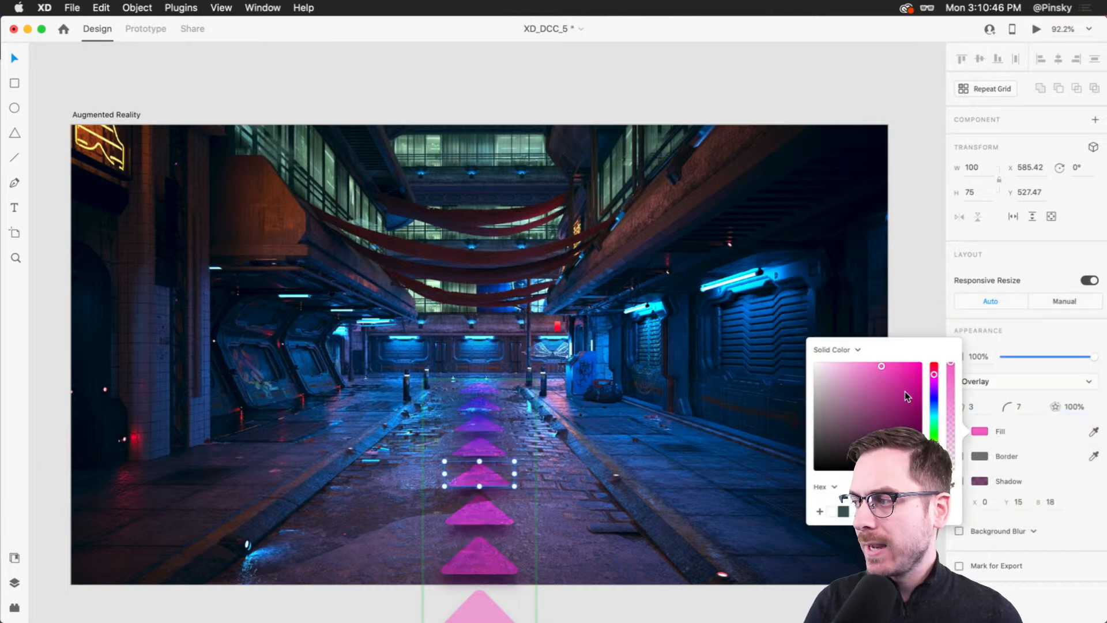
left_click_drag(934, 375, 939, 416)
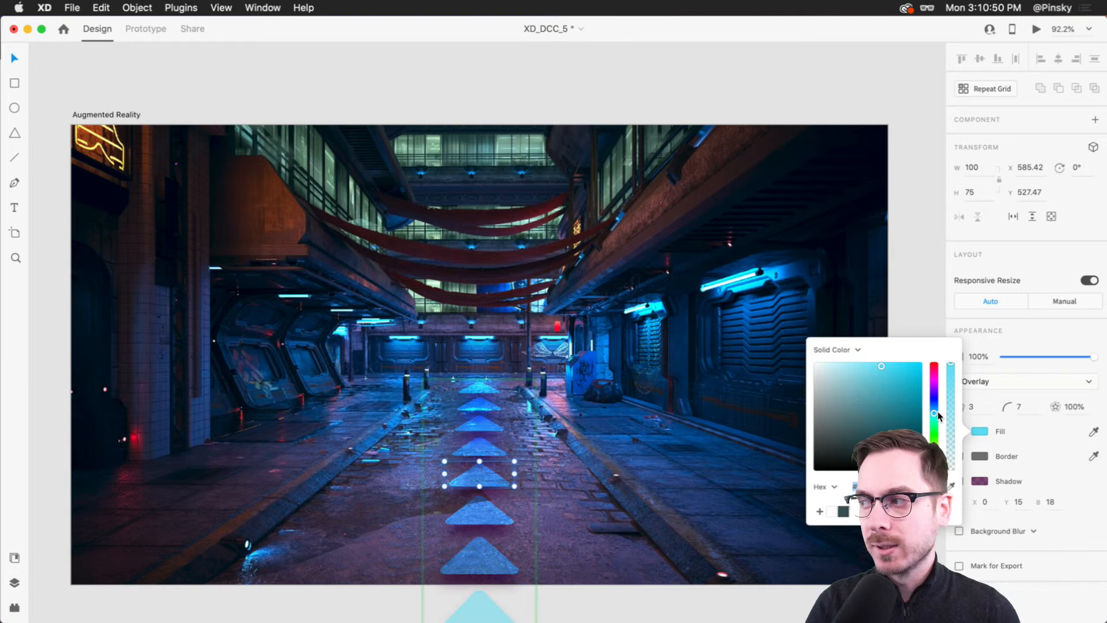
key("super+z")
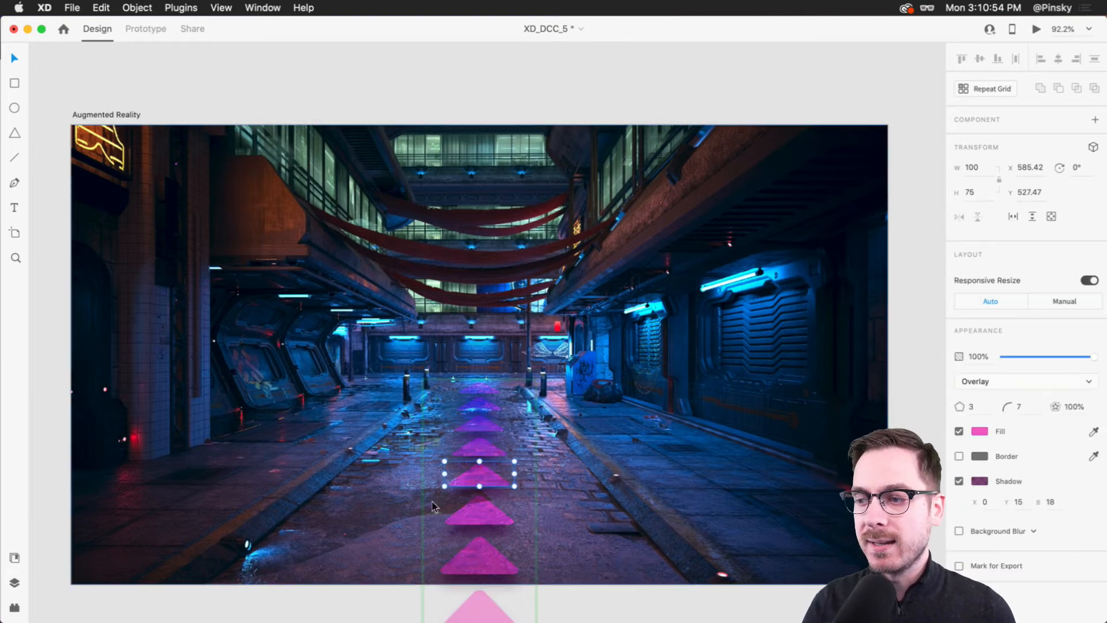
left_click(979, 433)
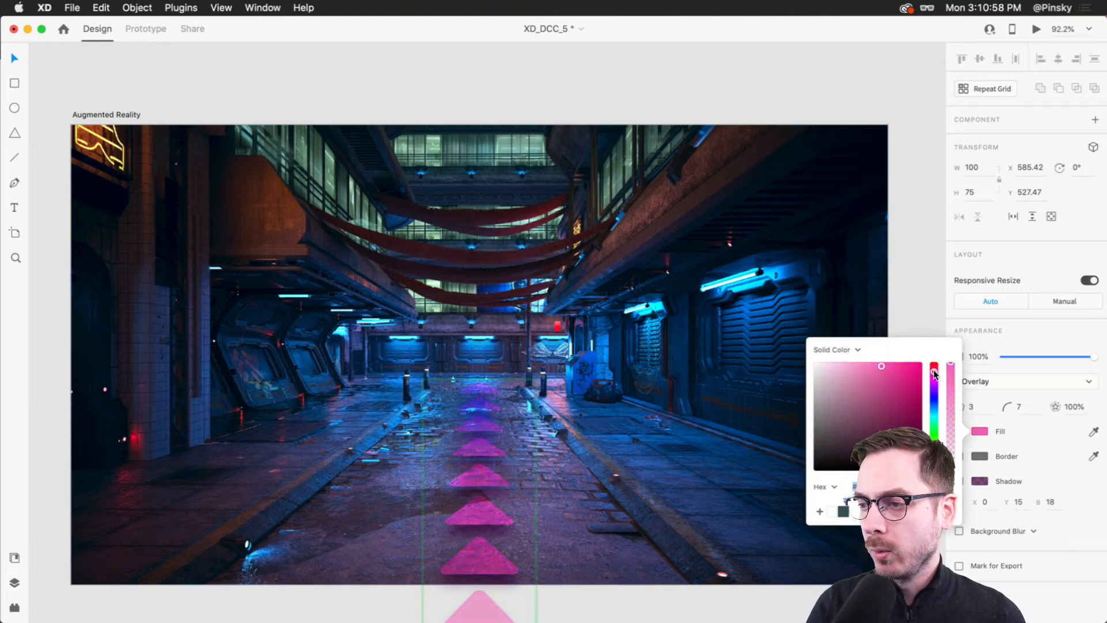
left_click(124, 441)
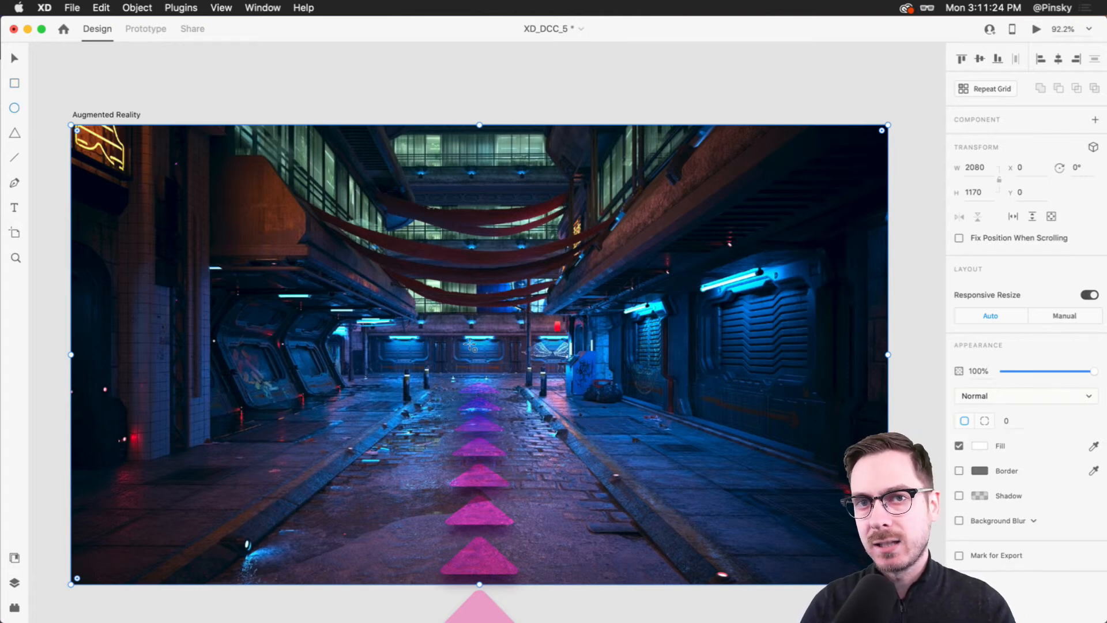
Draw a white circle about 77 in diameter, centred horizontally just above the far end of the triangle path
mouse_move(462, 330)
left_mouse_down()
mouse_move(511, 380)
mouse_move(487, 352)
left_mouse_up()
key("v")
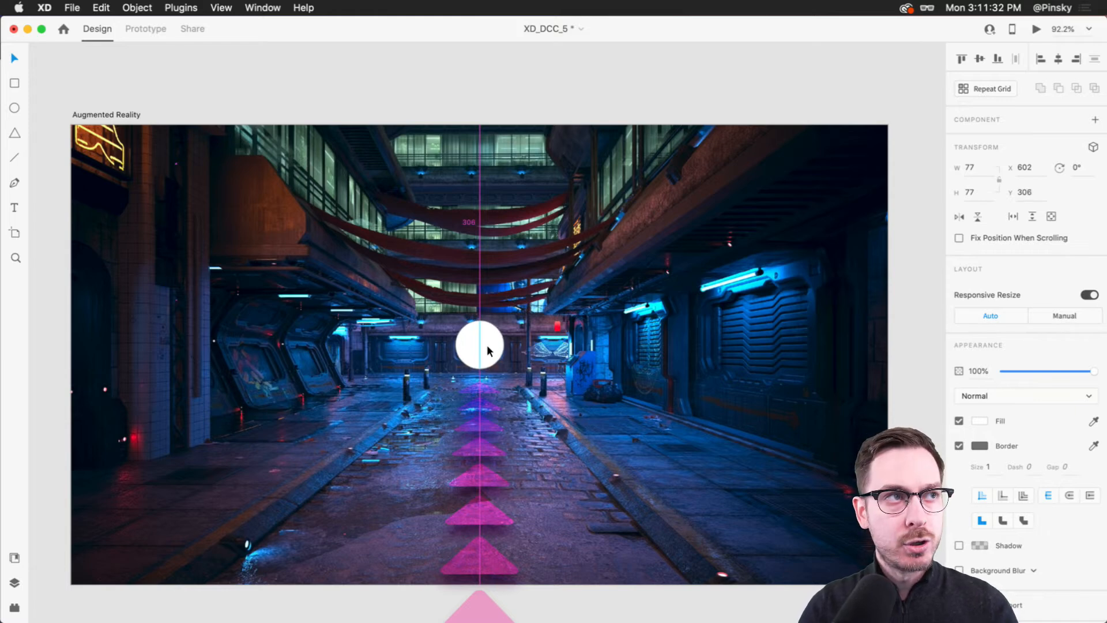
Apply a background blur to the white circle above the triangle path and set the blur amount to 9
left_click_drag(487, 350, 488, 350)
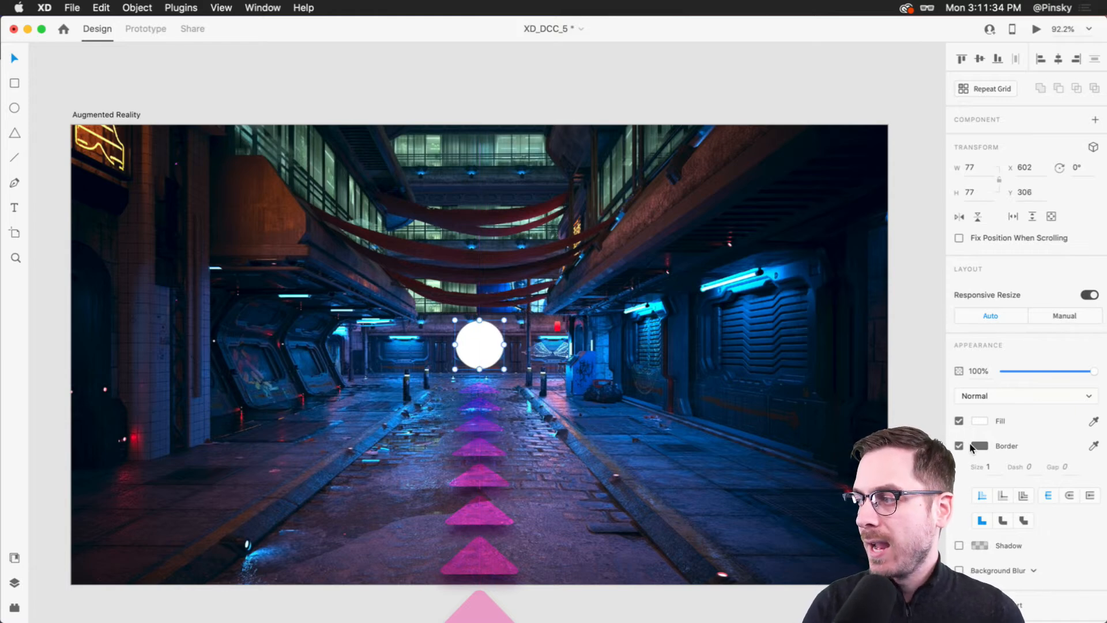
left_click(959, 571)
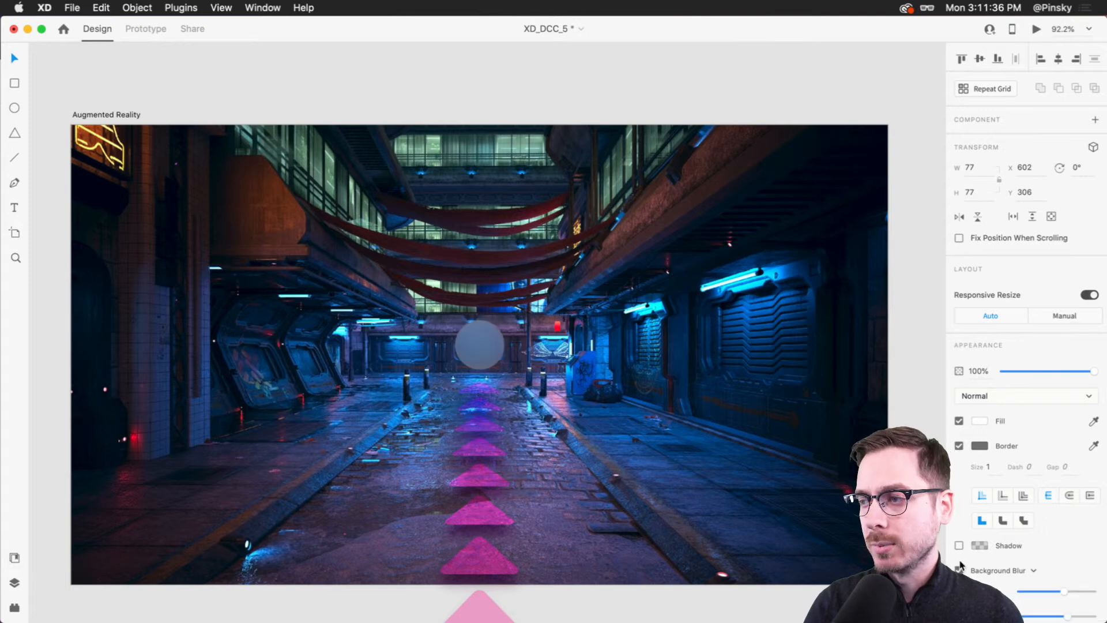
scroll(1058, 585, "down", 3)
left_click_drag(1062, 523, 1030, 524)
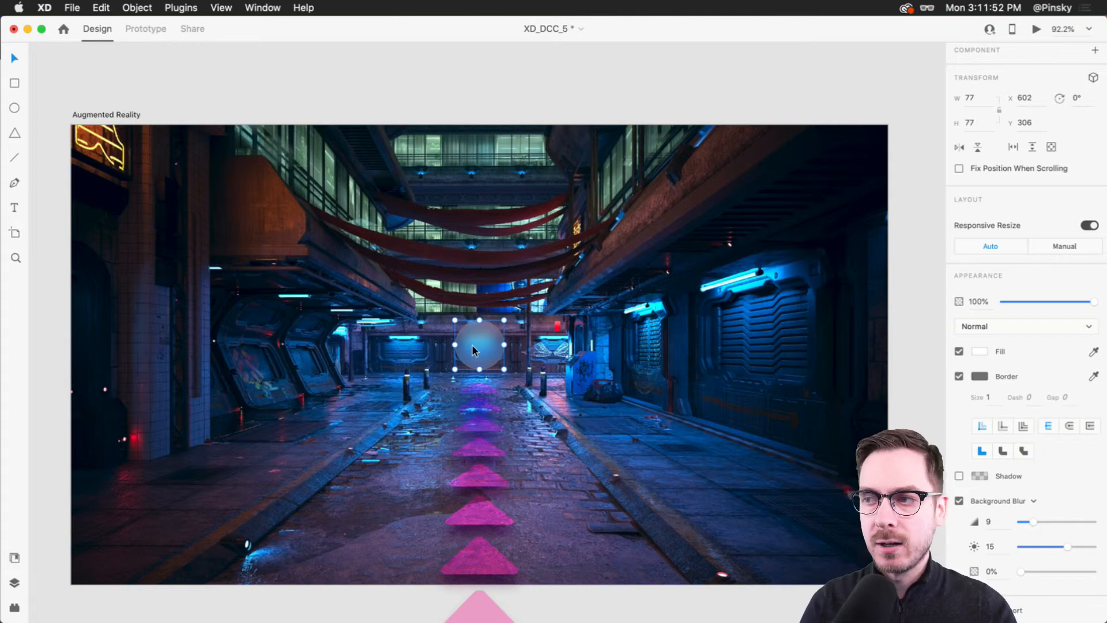
Add the text "30 FT" inside the blurred circle and shift it toward the circle's centre
scroll(482, 344, "down", 5)
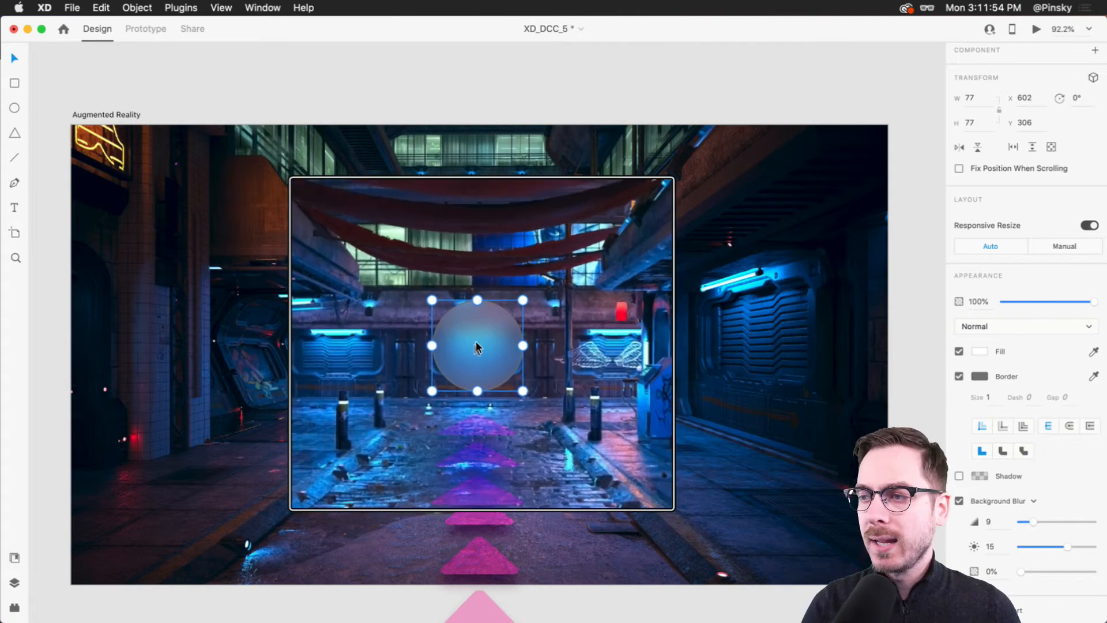
scroll(480, 228, "up", 8)
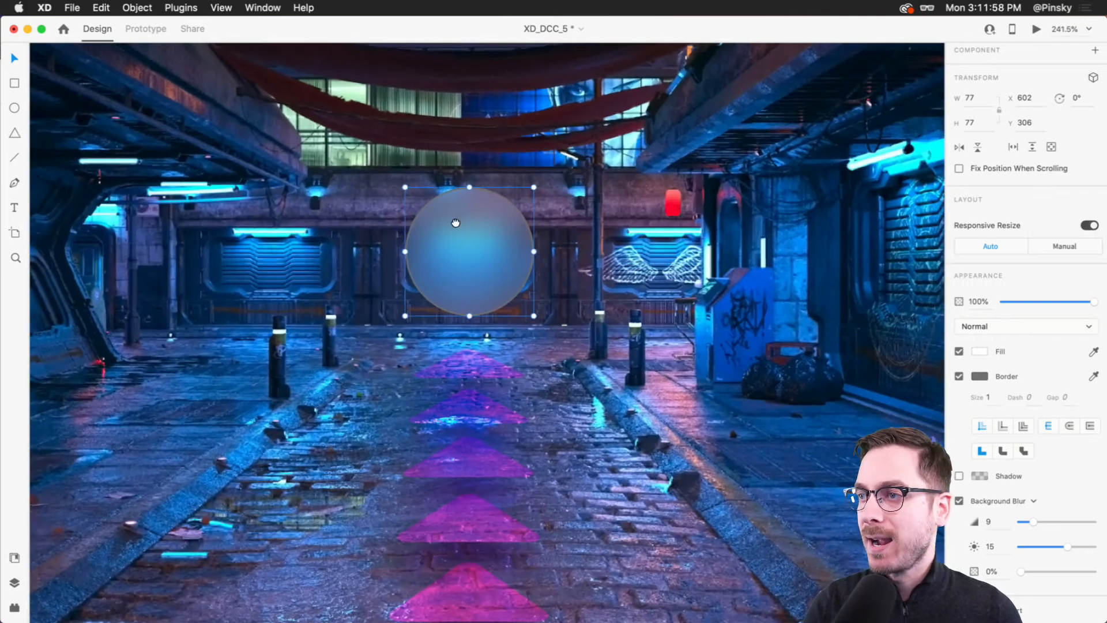
left_click_drag(456, 222, 479, 272)
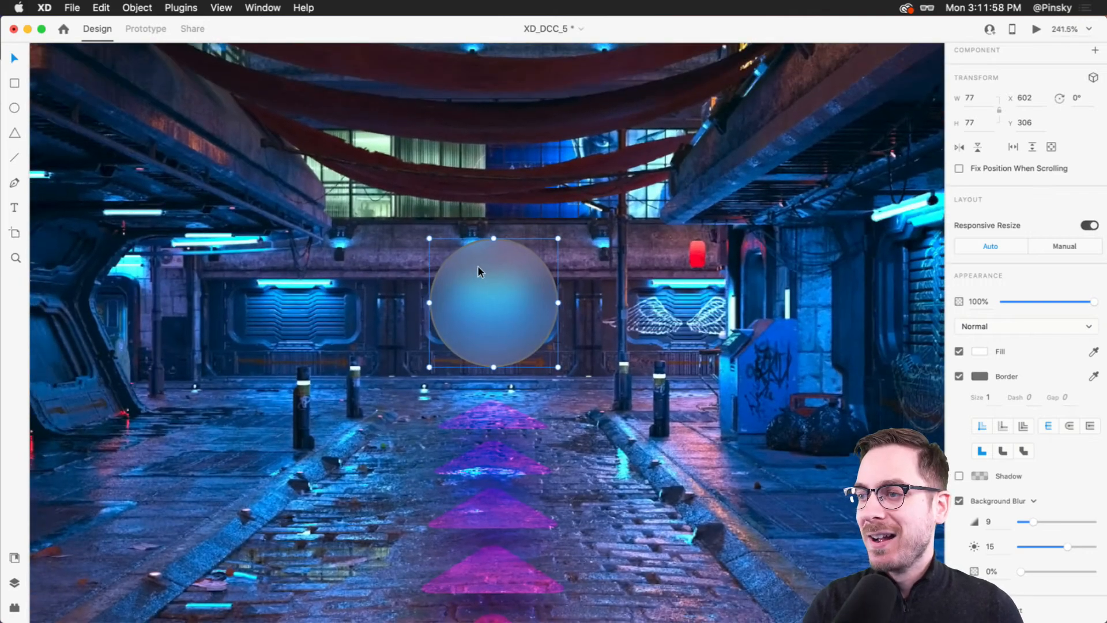
key("t")
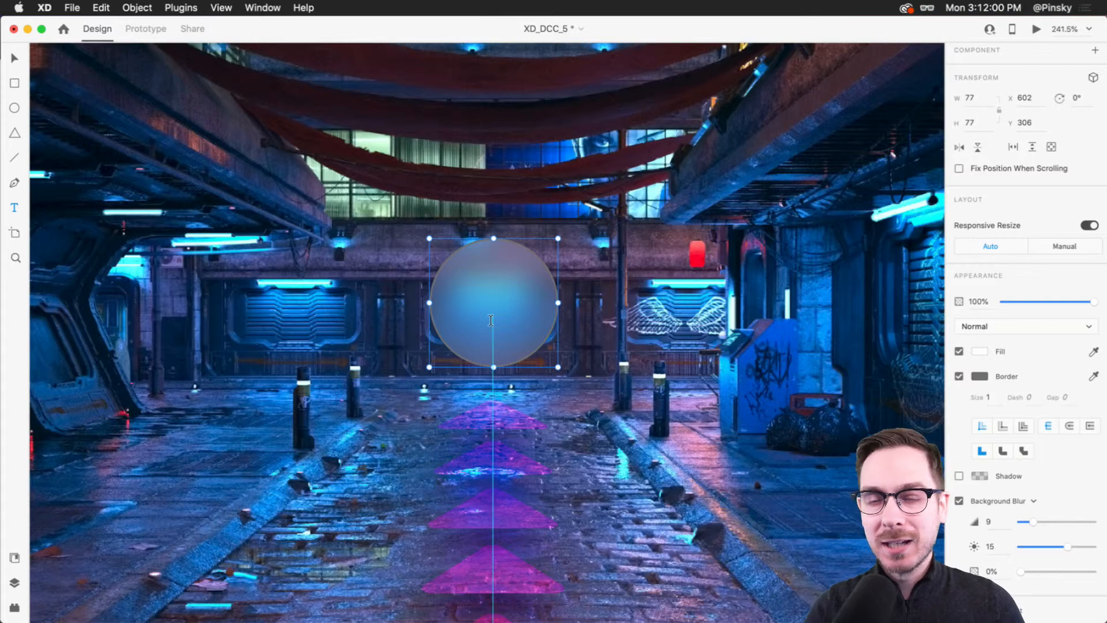
left_click(491, 321)
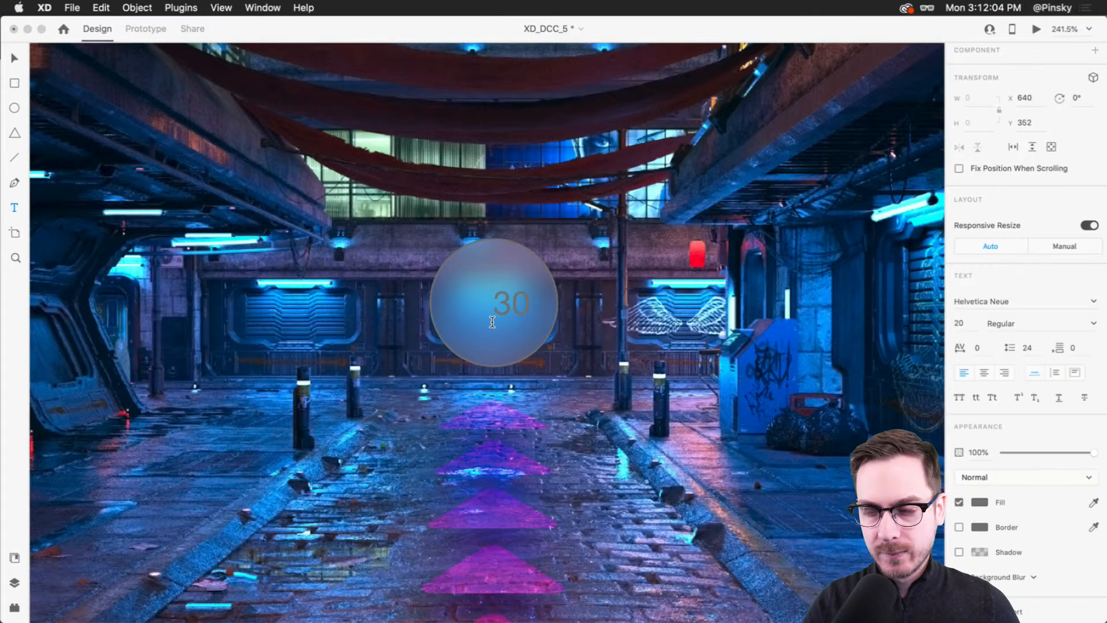
key("Escape")
left_click_drag(517, 302, 482, 299)
Format the 30 FT label in Rift Bold with a near-white fill
left_click(1026, 302)
type("Rift")
key("Return")
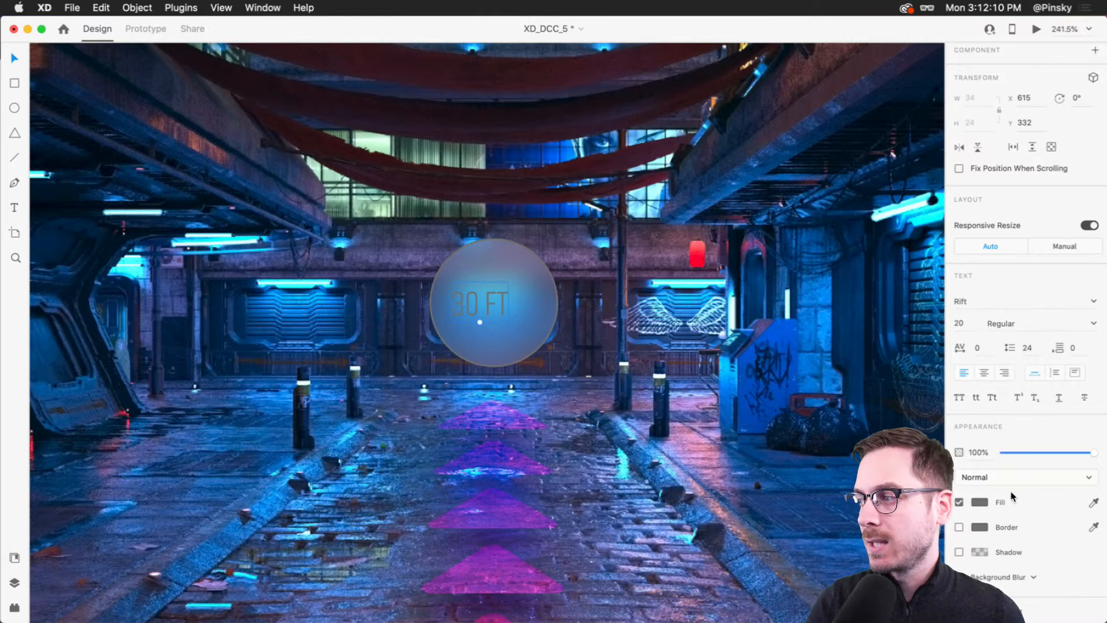
left_click(982, 505)
left_click_drag(854, 457, 821, 425)
left_click(1038, 323)
left_click(1038, 324)
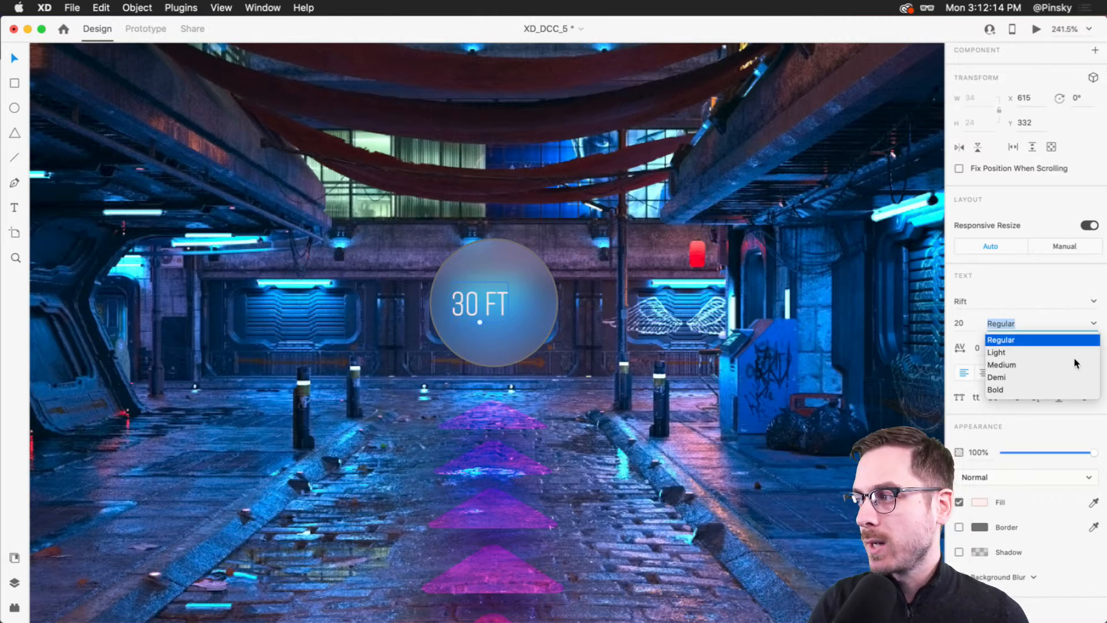
left_click(1015, 388)
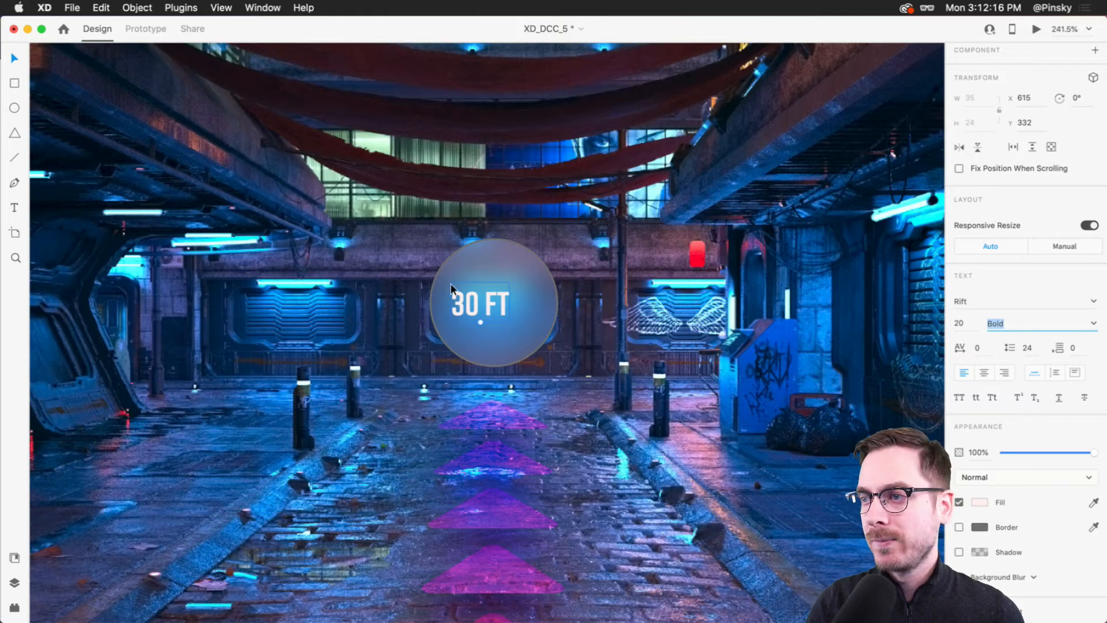
Centre the 30 FT label in the circle, make it pure white and enlarge it to size 29
left_click_drag(487, 298, 500, 298)
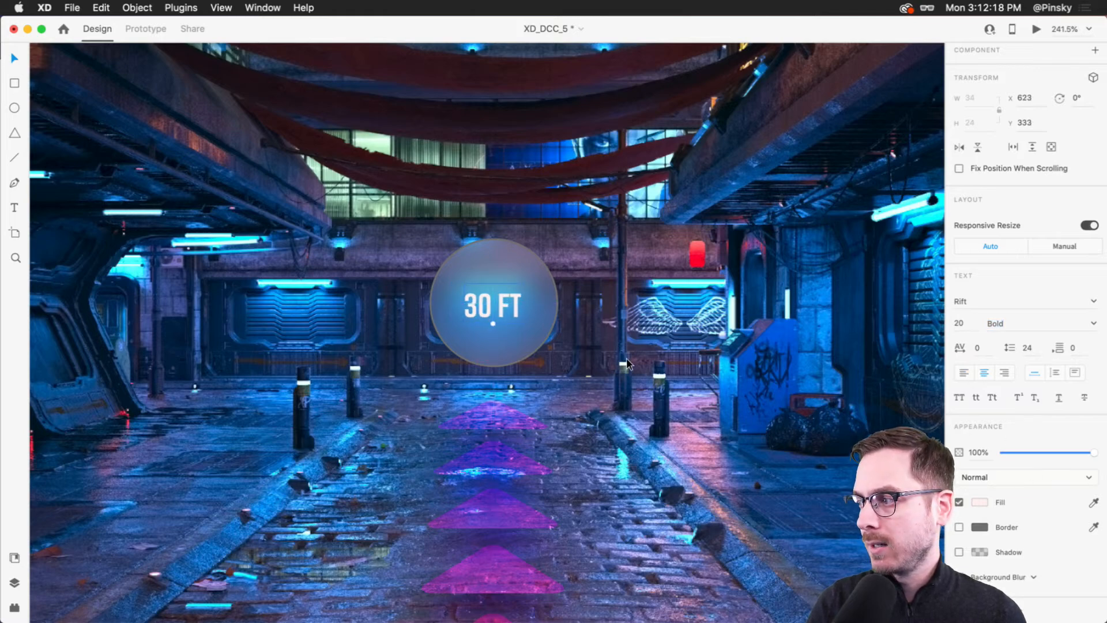
left_click(980, 502)
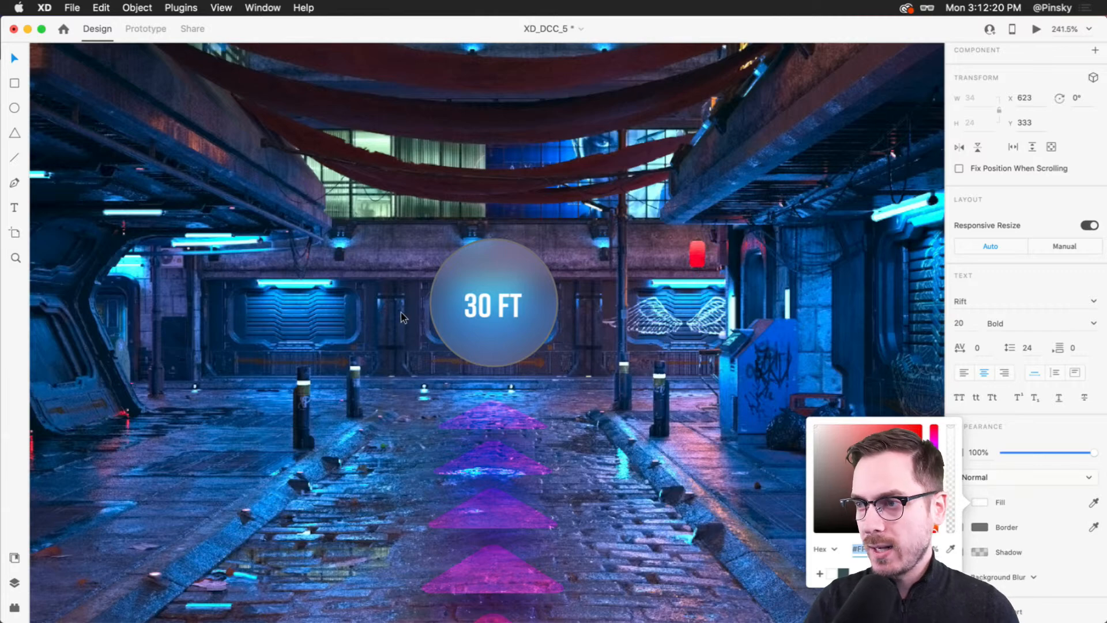
left_click(500, 312)
mouse_move(494, 323)
left_mouse_down()
mouse_move(494, 344)
mouse_move(506, 316)
left_mouse_up()
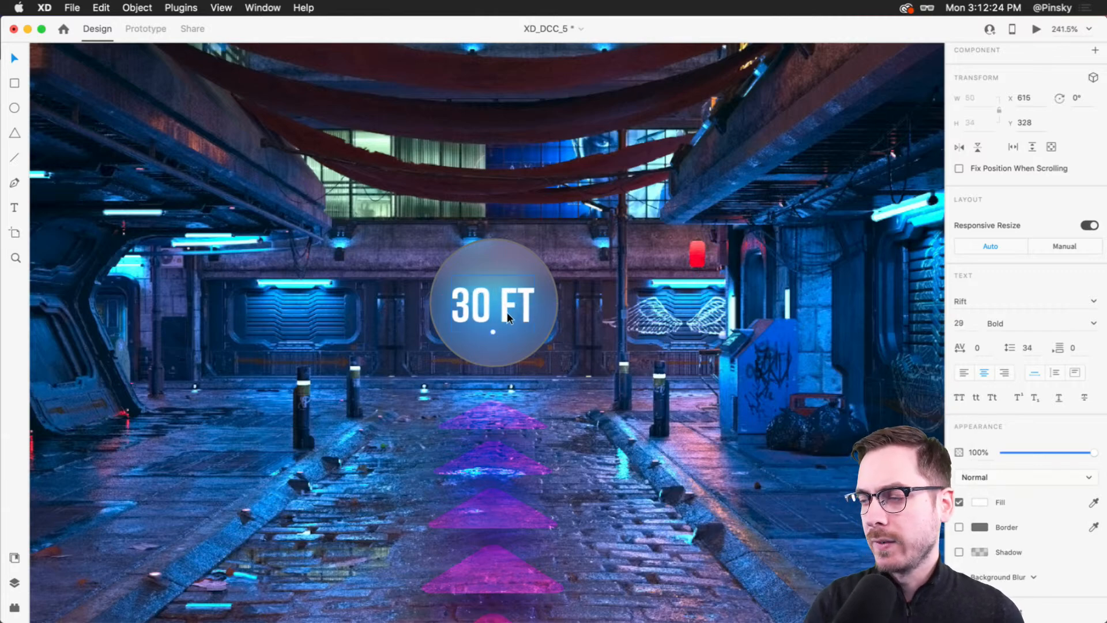
Lower the circle's background blur brightness to 8 and give the circle a white (#FFFFFF) outer stroke
scroll(507, 313, "down", 5)
scroll(505, 315, "up", 3)
scroll(504, 315, "up", 3)
left_click(506, 250)
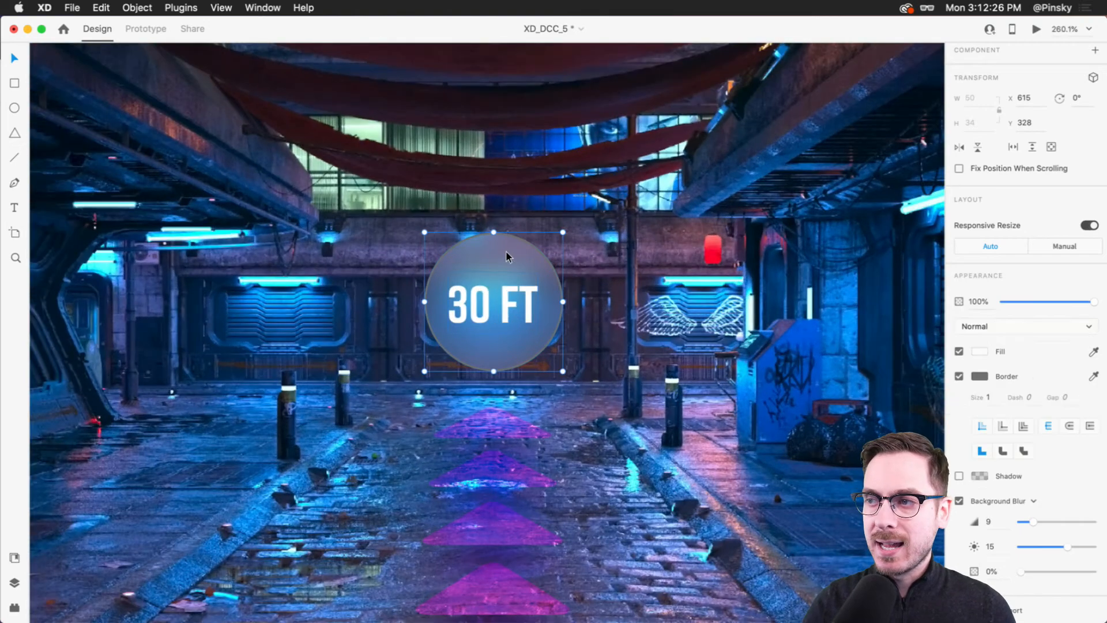
left_click_drag(1069, 543, 1062, 543)
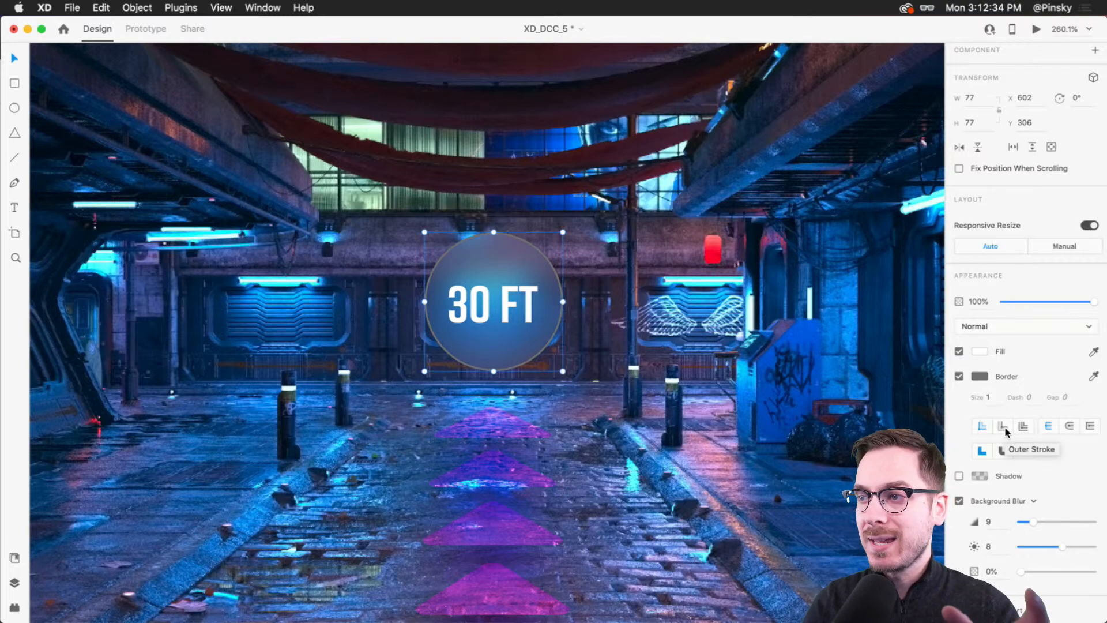
left_click(1004, 428)
left_click(979, 378)
left_click_drag(819, 353, 776, 229)
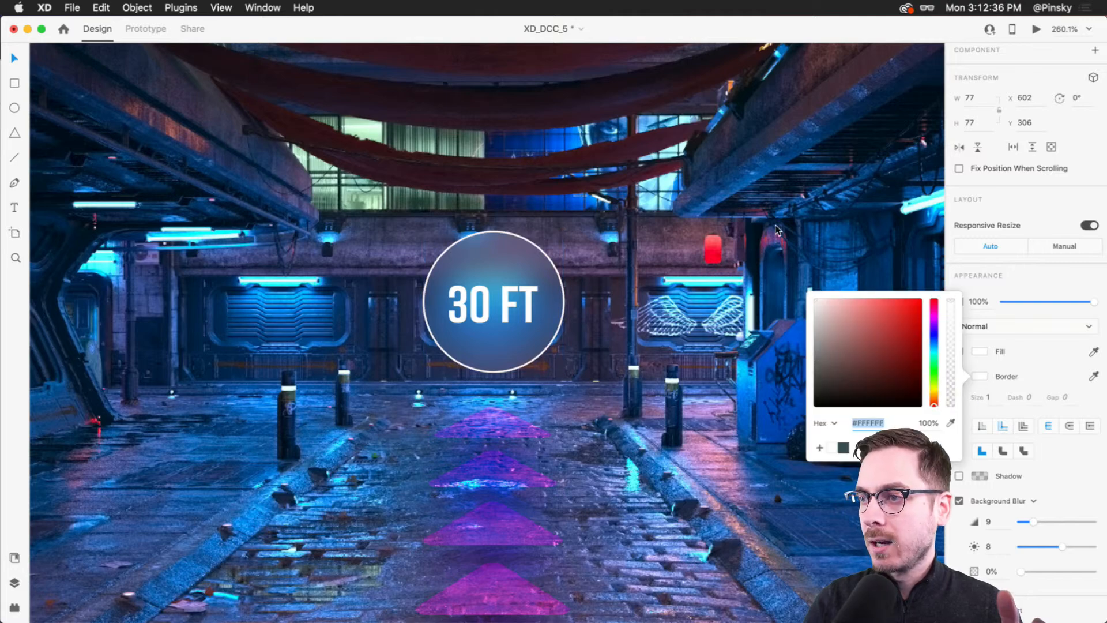
Set the circle's border size to 11 and reduce the border colour's opacity to 20%
left_click(1006, 395)
type("11")
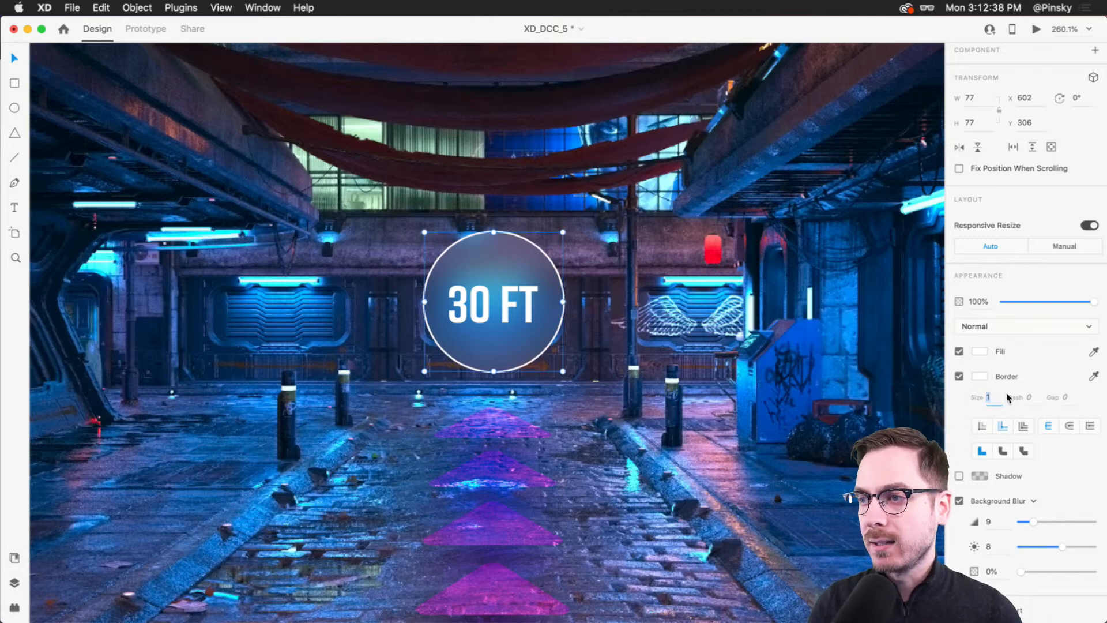
key("Return")
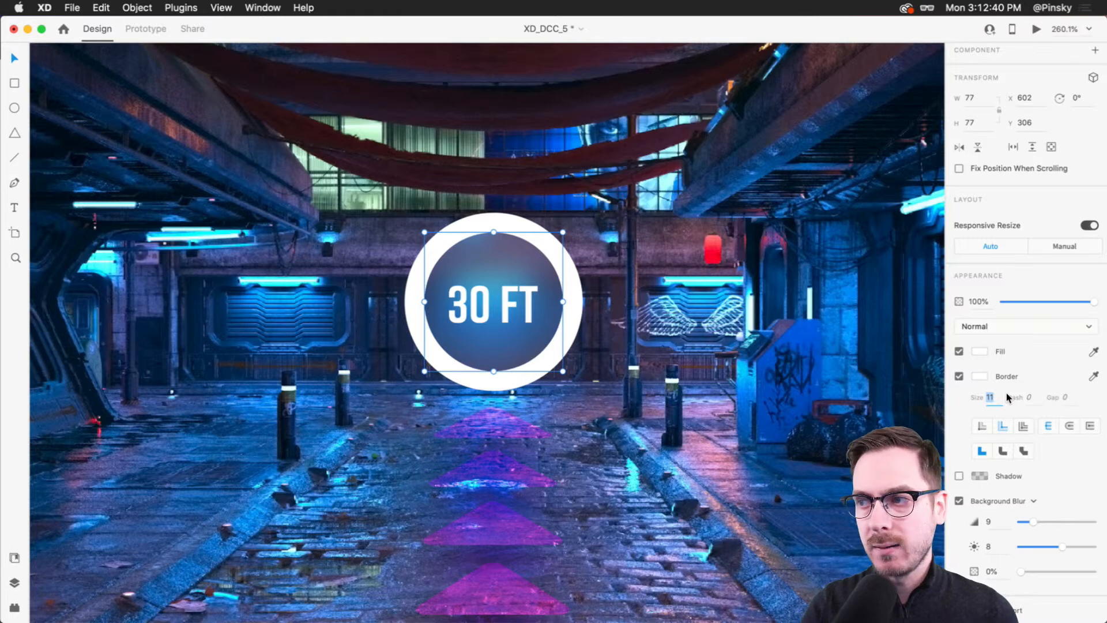
left_click(980, 378)
left_click_drag(951, 304, 957, 384)
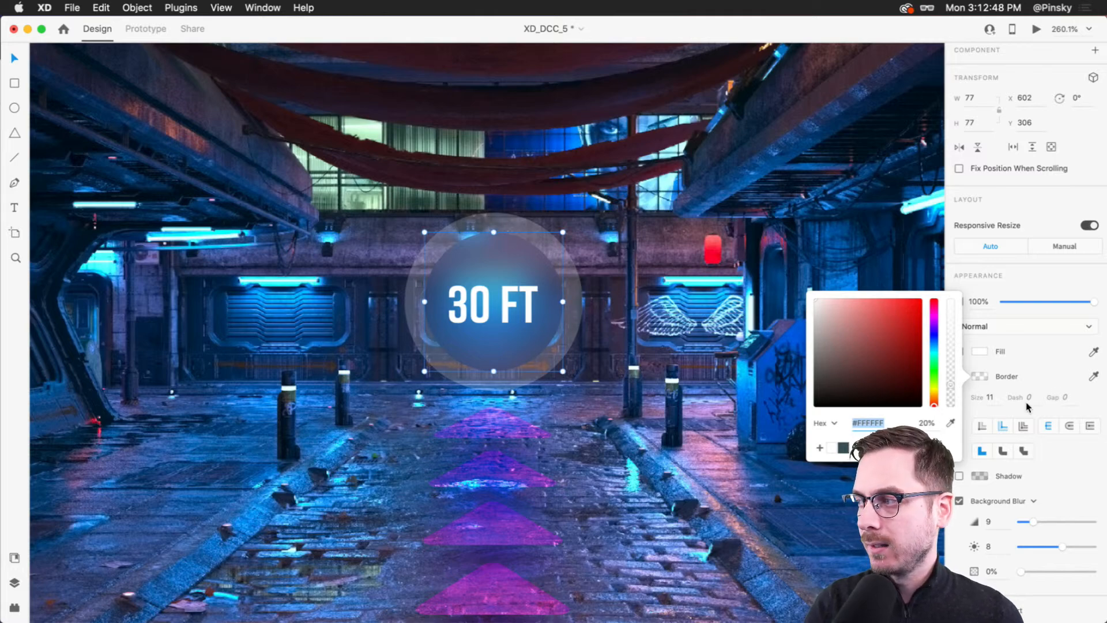
Reduce the circle's background blur brightness to 5
left_click(1020, 425)
mouse_move(1064, 548)
left_mouse_down()
mouse_move(1054, 522)
mouse_move(1031, 514)
mouse_move(1062, 541)
left_mouse_up()
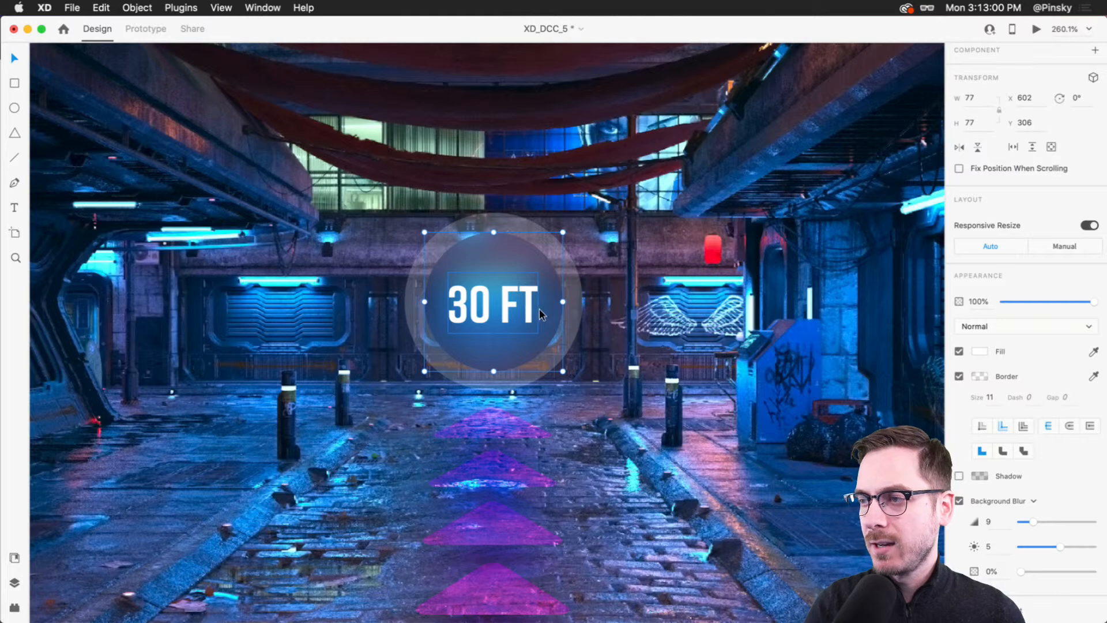
scroll(538, 309, "down", 10)
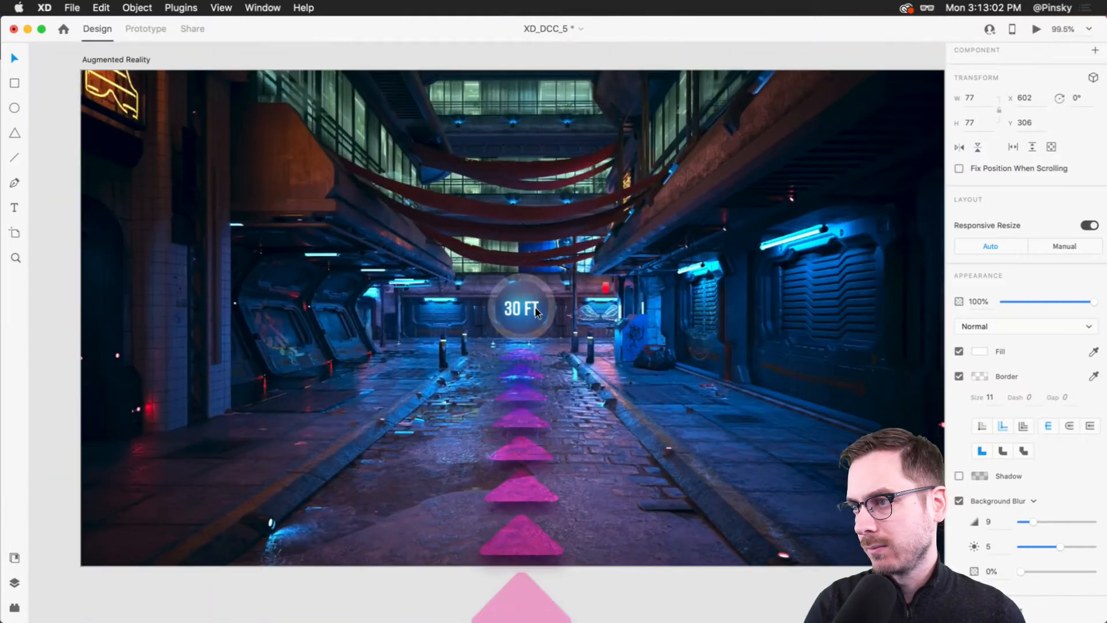
scroll(536, 312, "up", 3)
left_click(571, 306)
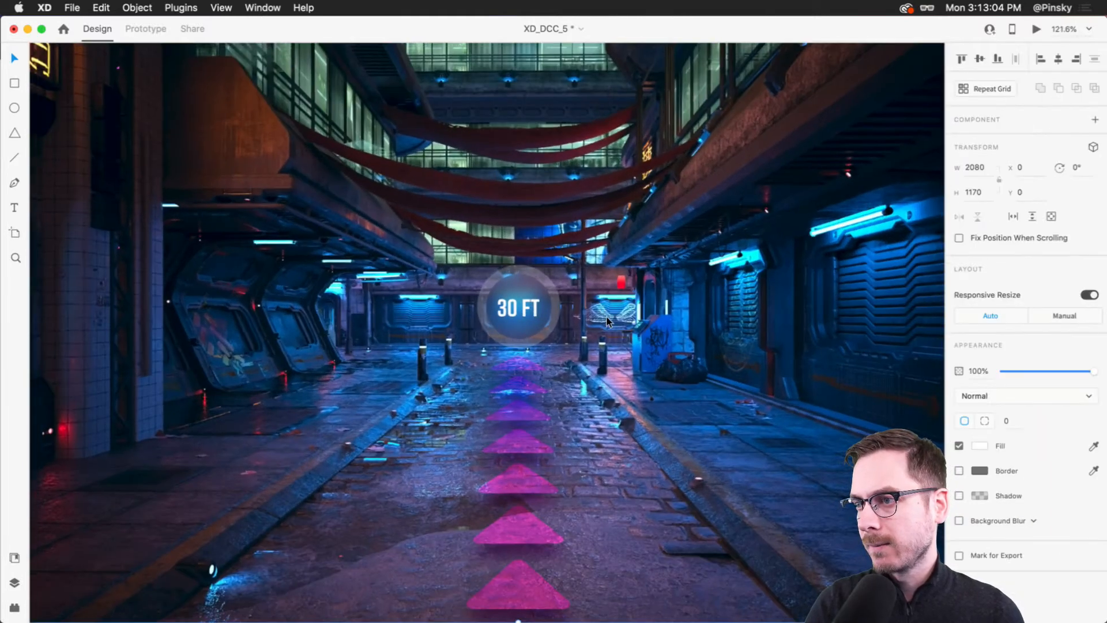
left_click(541, 314)
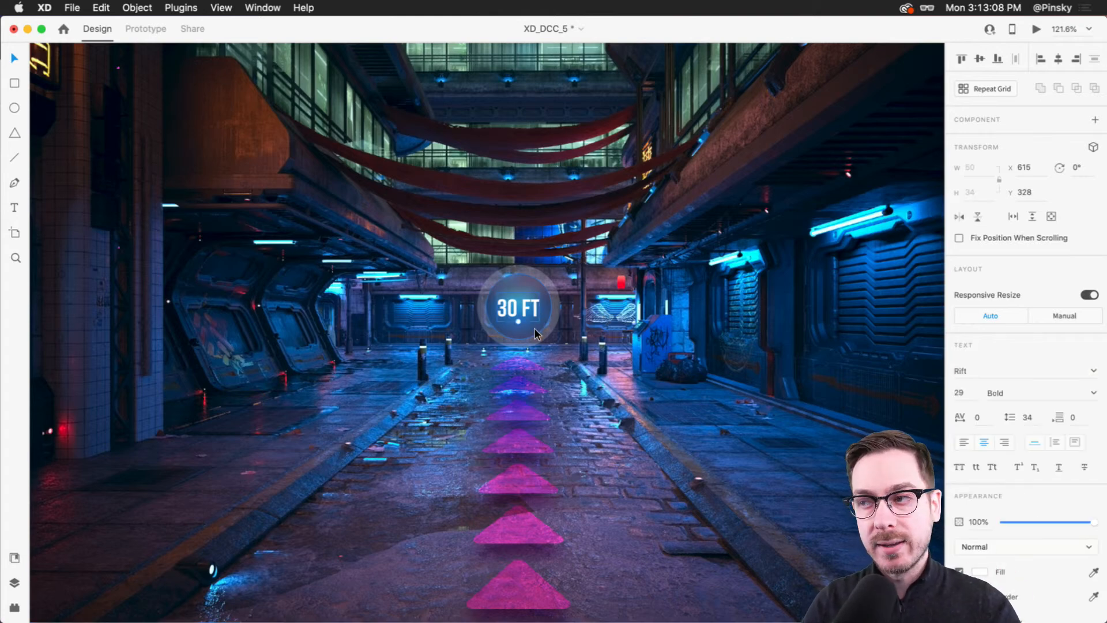
left_click(594, 303)
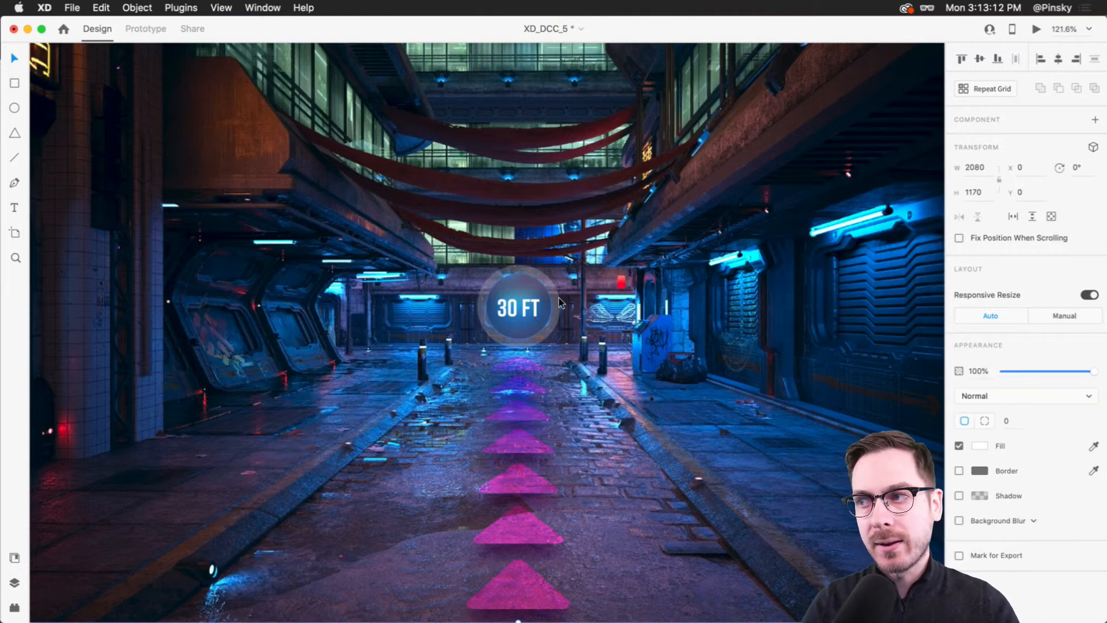
left_click(547, 284)
left_click_drag(547, 281, 552, 278)
left_click(587, 267)
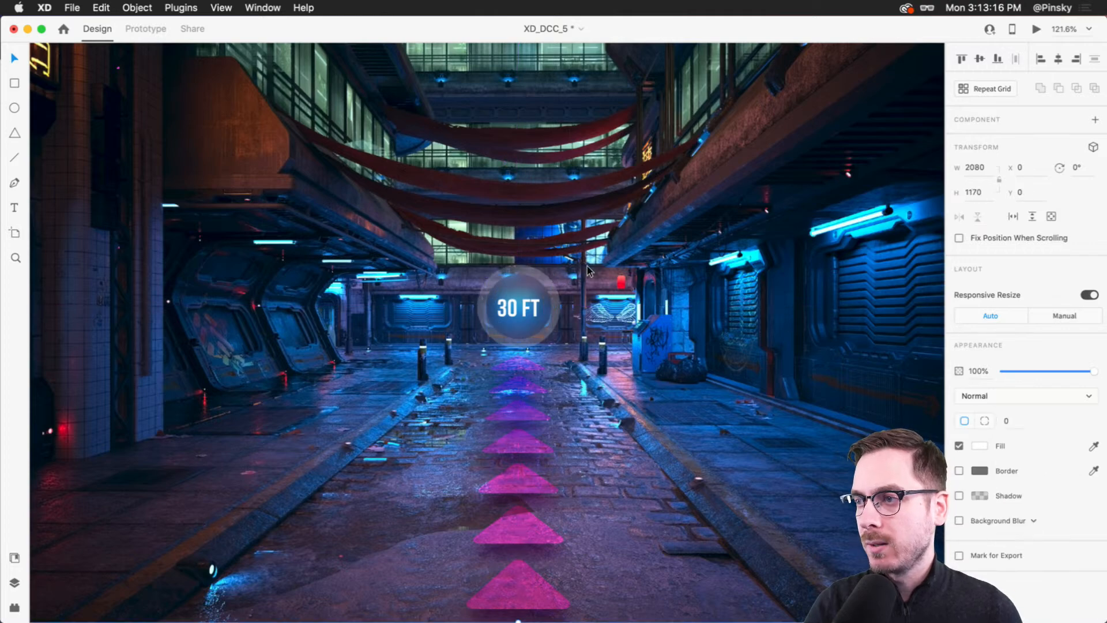
Try a blue and a muted purple fill on the 30 FT label, and undo them
left_click(520, 296)
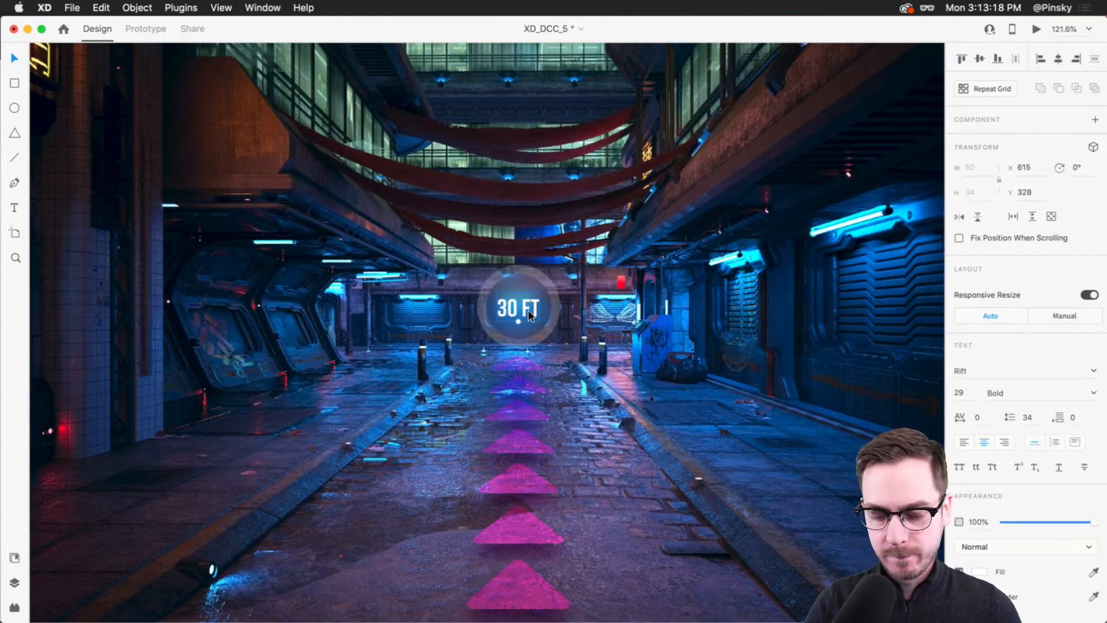
key("super+alt+v")
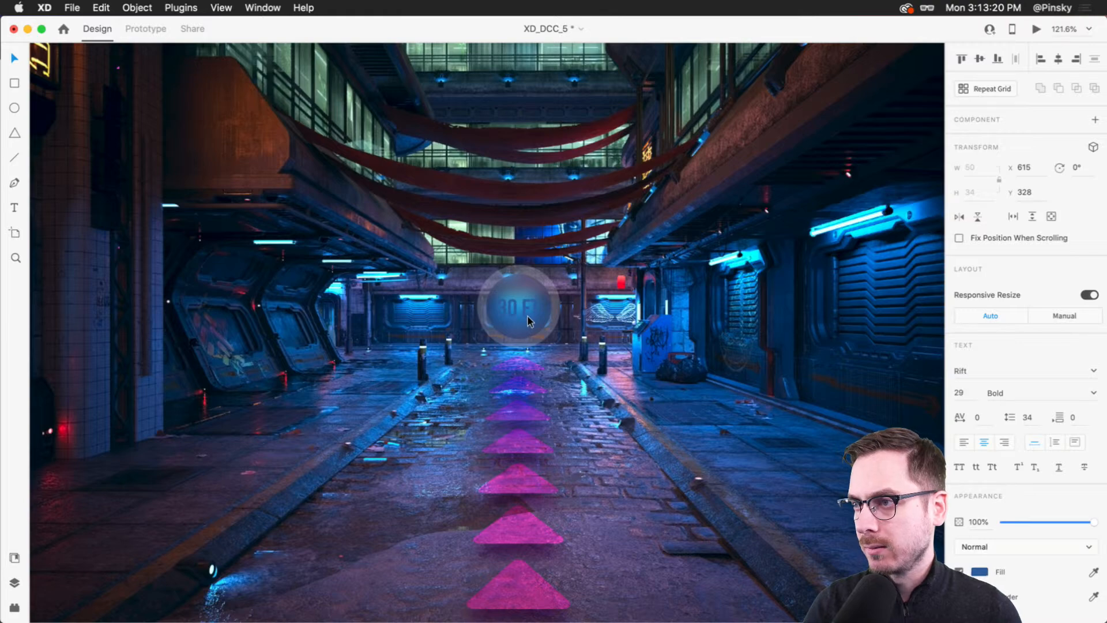
key("super+alt+v")
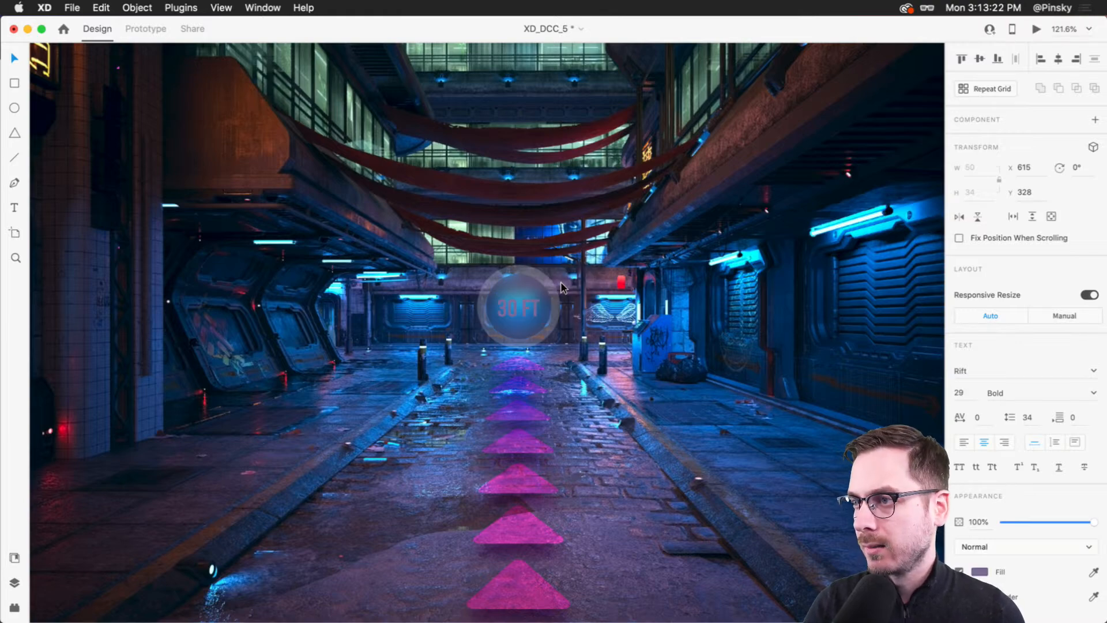
key("super+z")
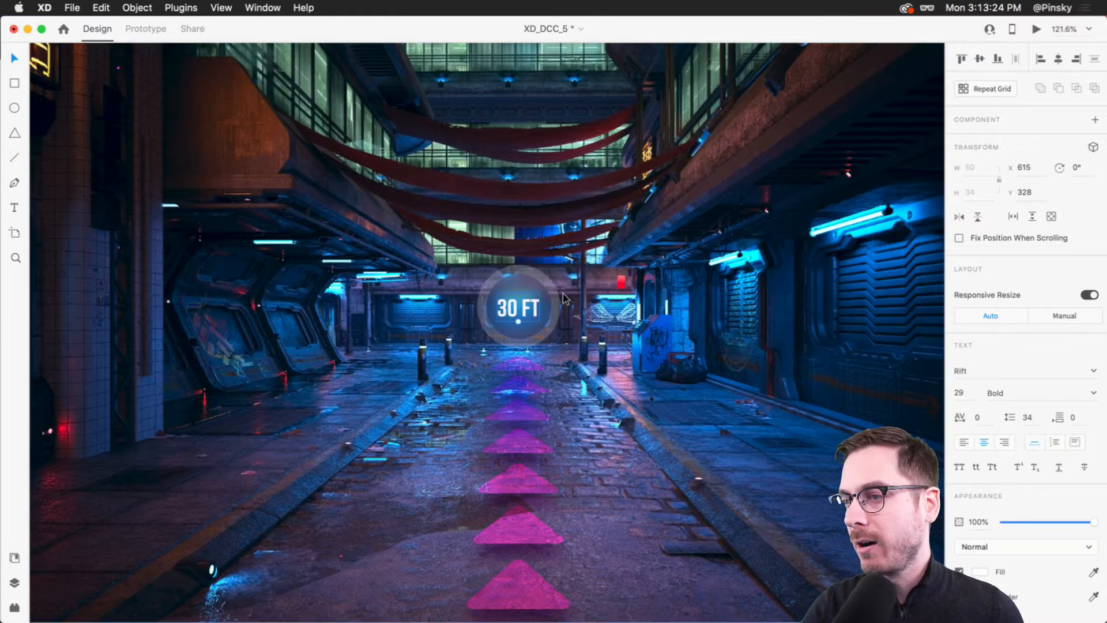
Draw a white rectangle about 189 by 275 over the street on the left of the triangle path, at about X 278, Y 283
scroll(563, 293, "down", 5)
scroll(566, 295, "up", 4)
scroll(566, 296, "down", 5)
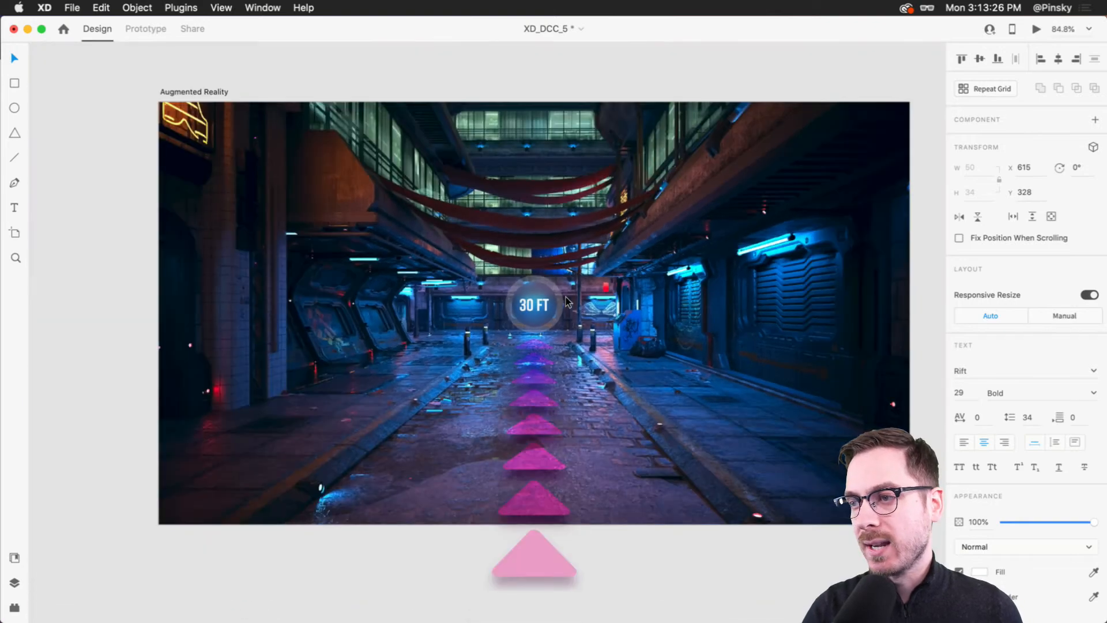
scroll(553, 298, "right", 2)
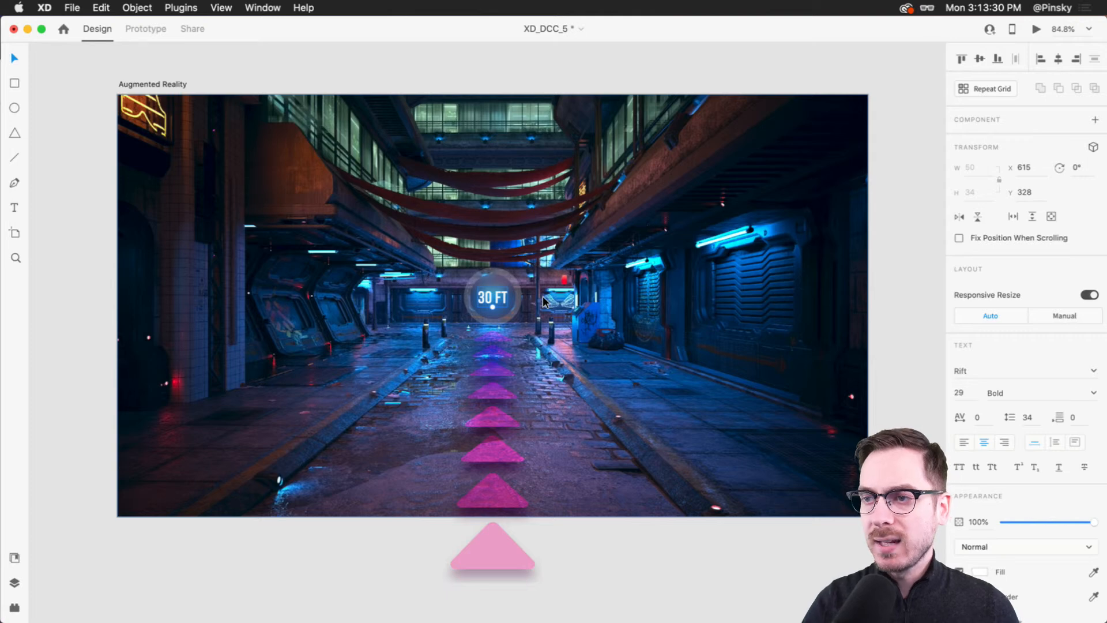
left_click(309, 358)
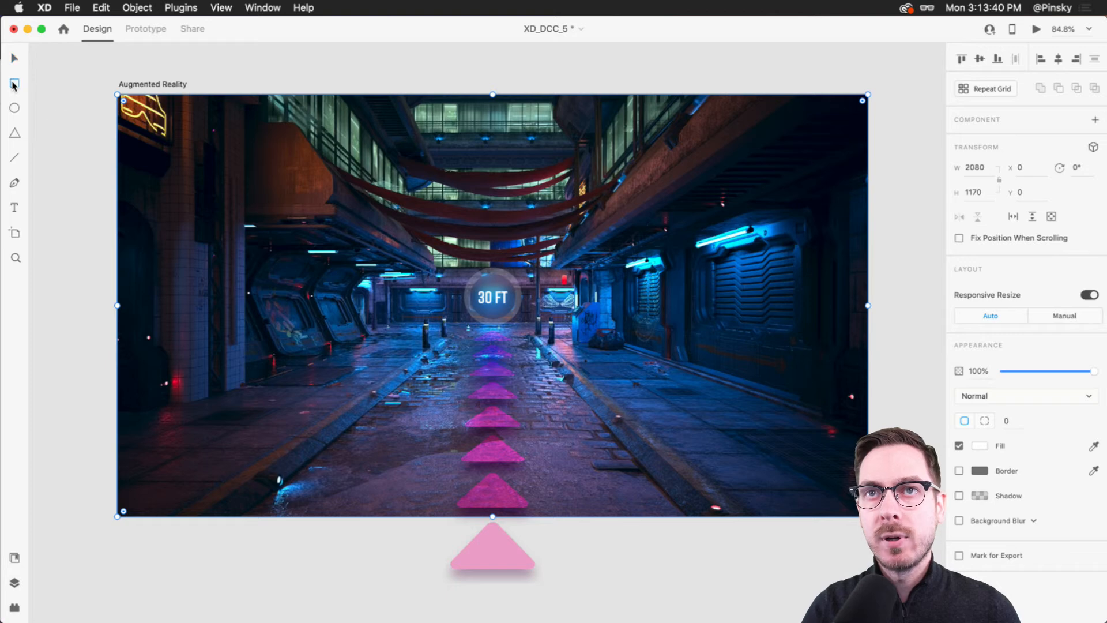
left_click_drag(283, 254, 393, 413)
key("v")
left_click_drag(337, 339, 336, 349)
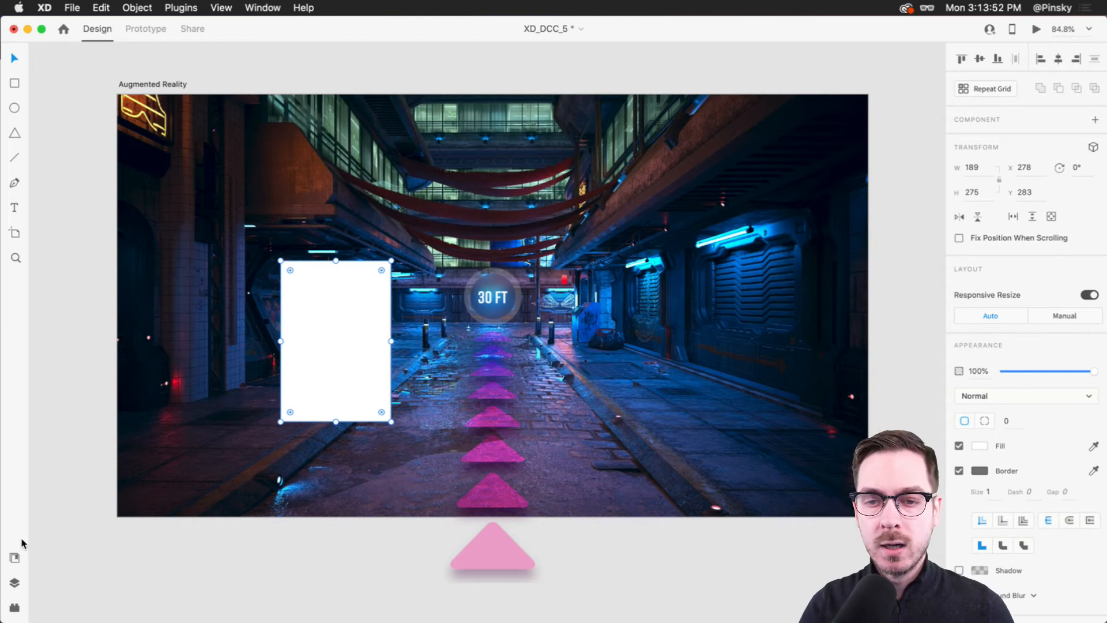
Start Fancy Maps' Set Map As Fill for the white rectangle and choose Tokyo as the destination
left_click(16, 610)
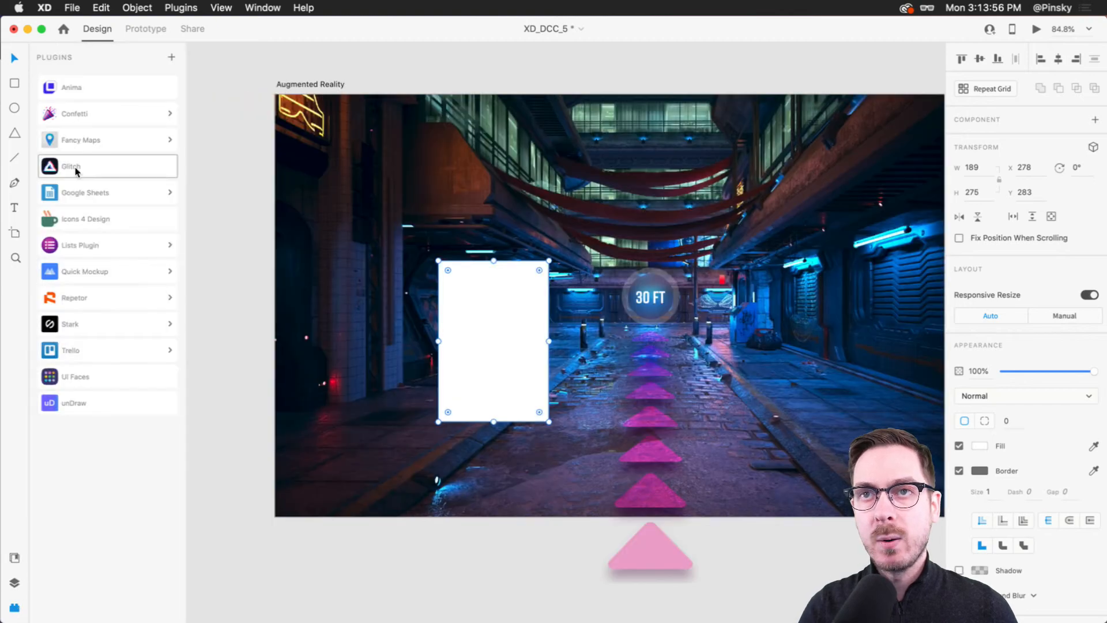
left_click(114, 136)
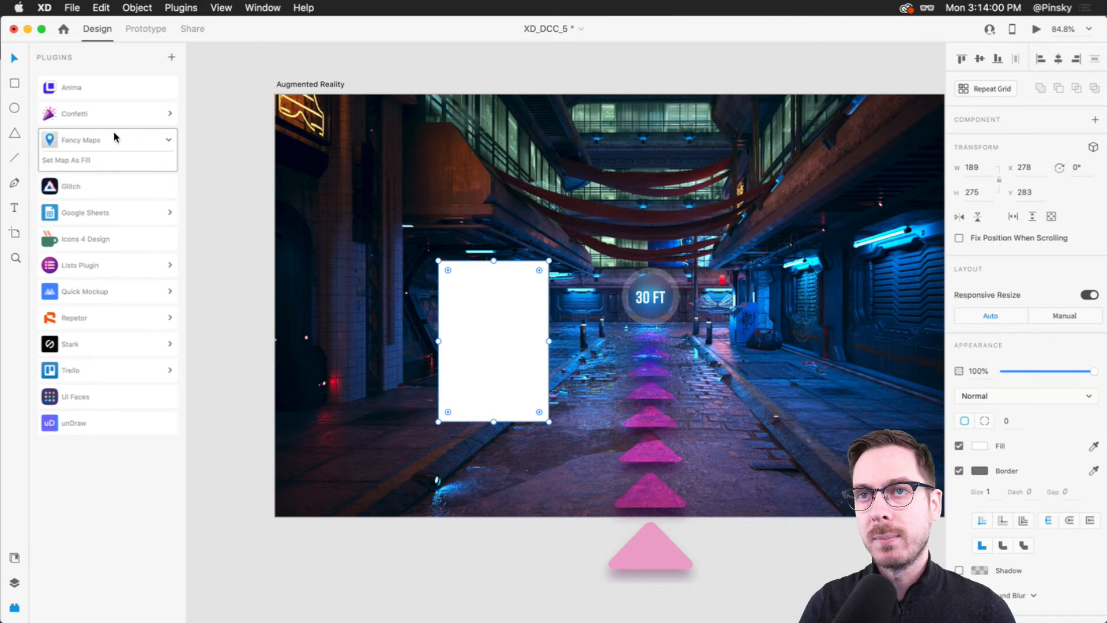
left_click(90, 158)
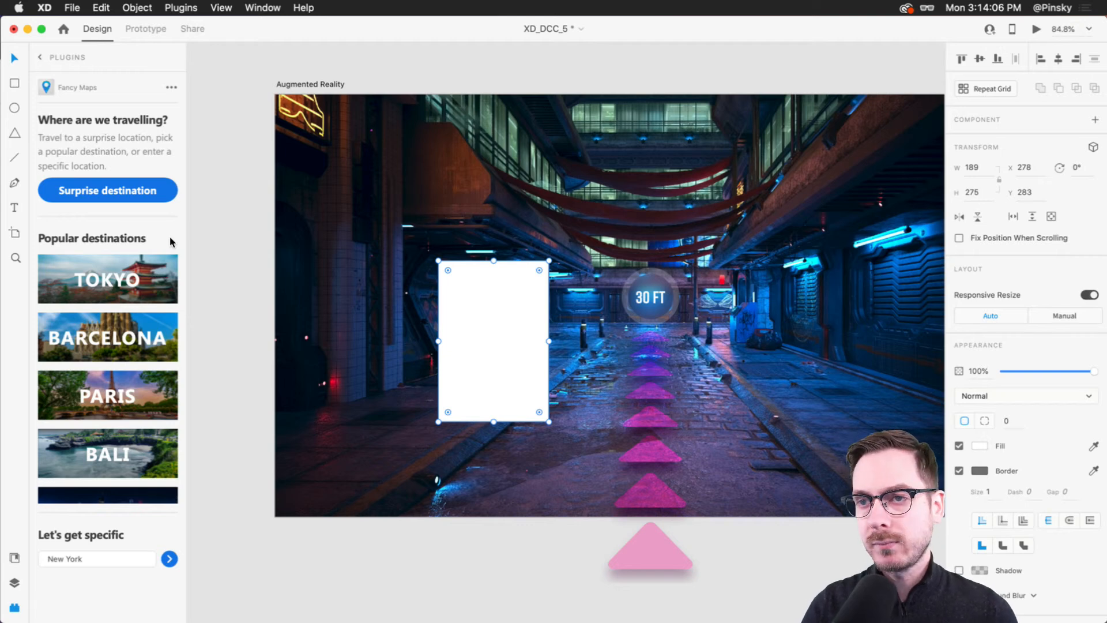
scroll(133, 346, "down", 5)
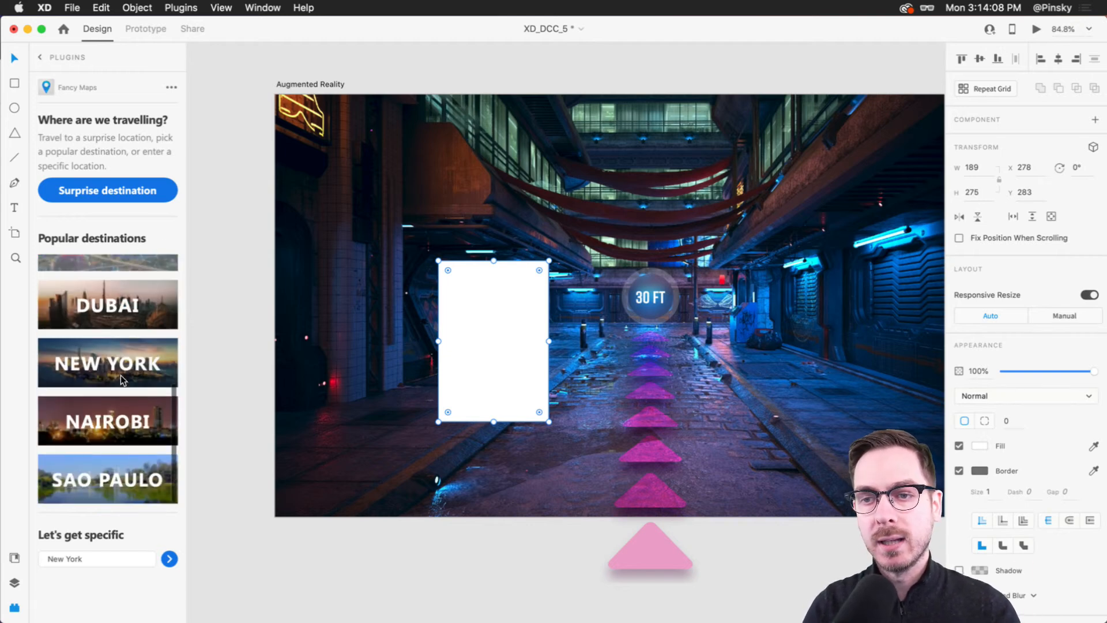
scroll(120, 375, "up", 5)
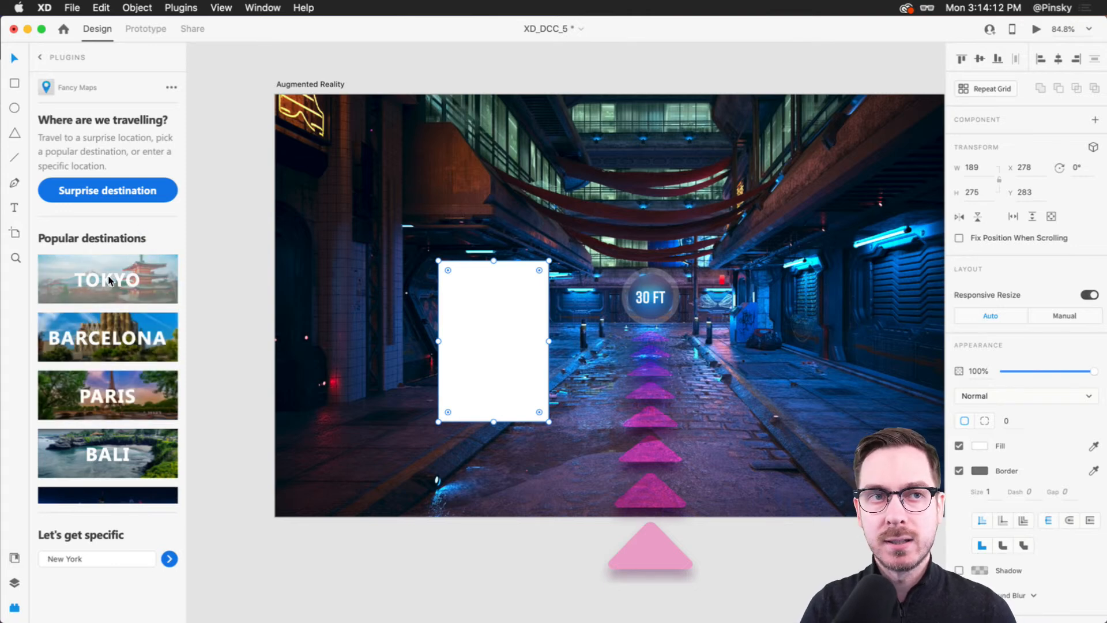
left_click(150, 271)
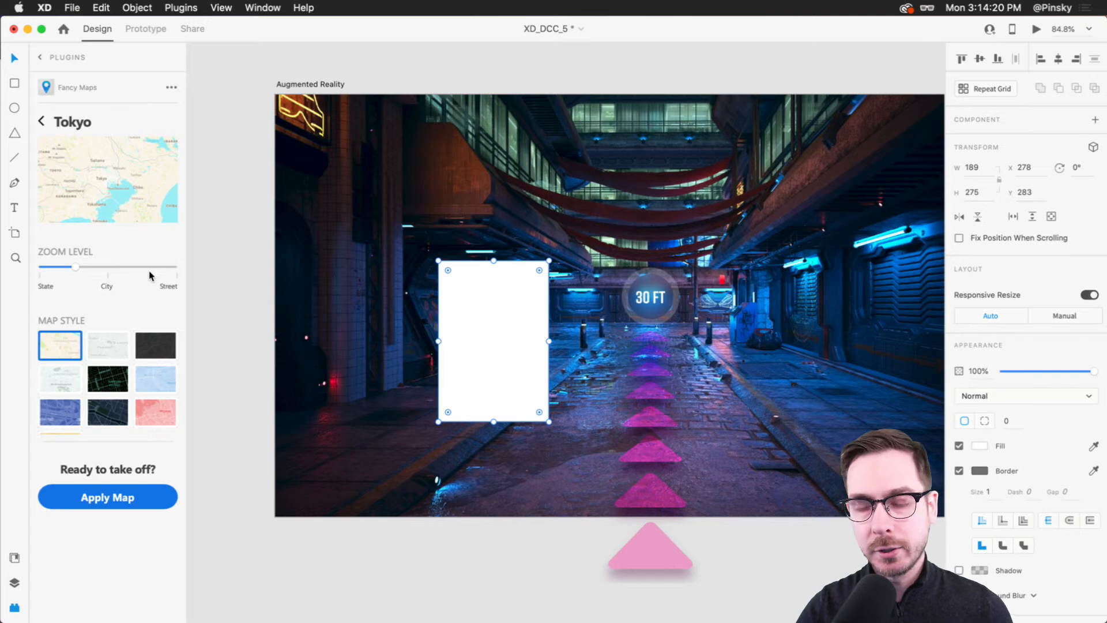
Zoom the Tokyo map to between City and Street level, choose the dark navy map style and apply it to the rectangle
left_click(143, 267)
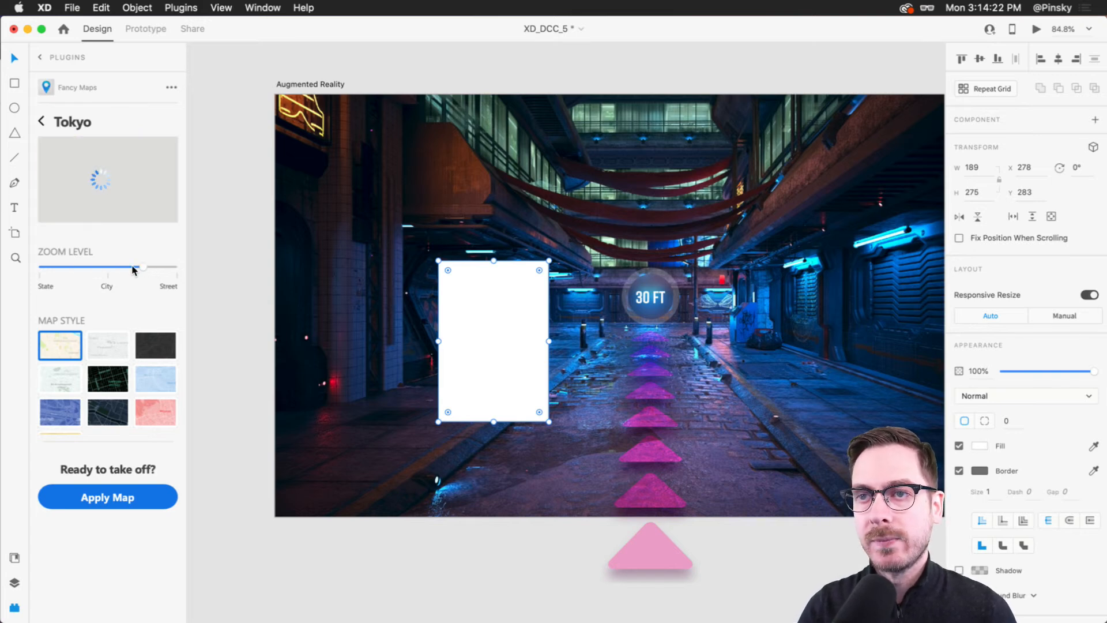
left_click_drag(145, 265, 138, 264)
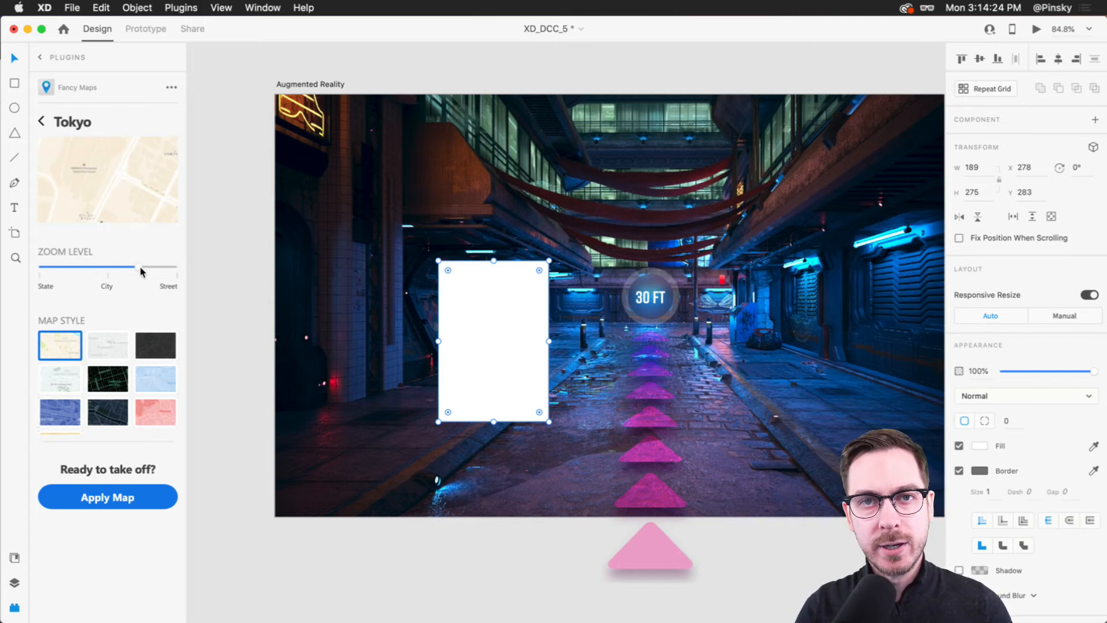
left_click_drag(142, 269, 141, 268)
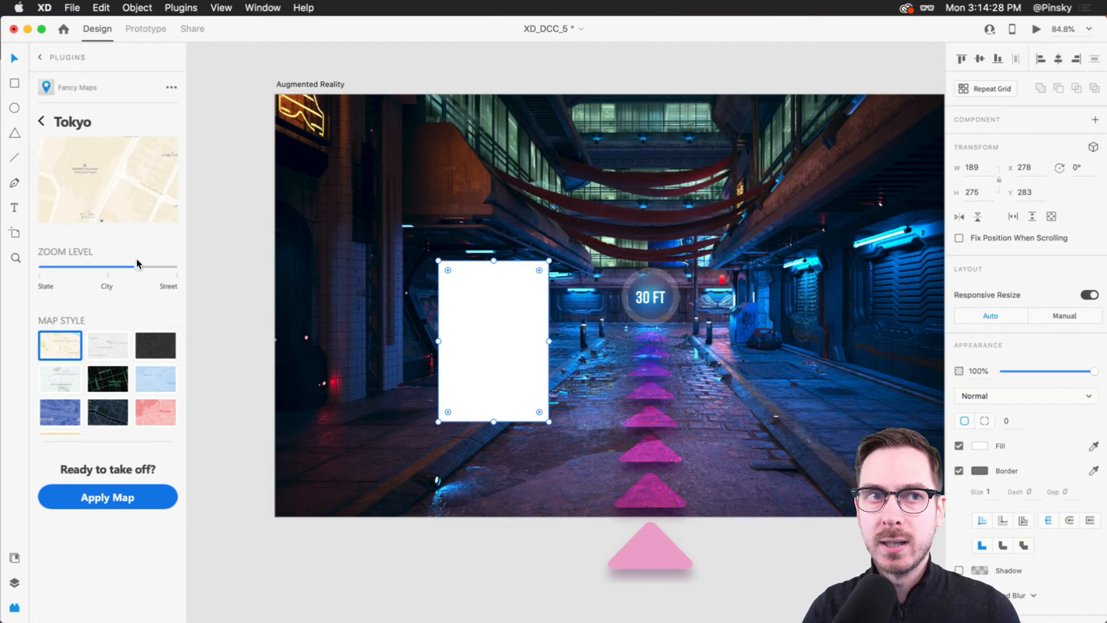
left_click(112, 411)
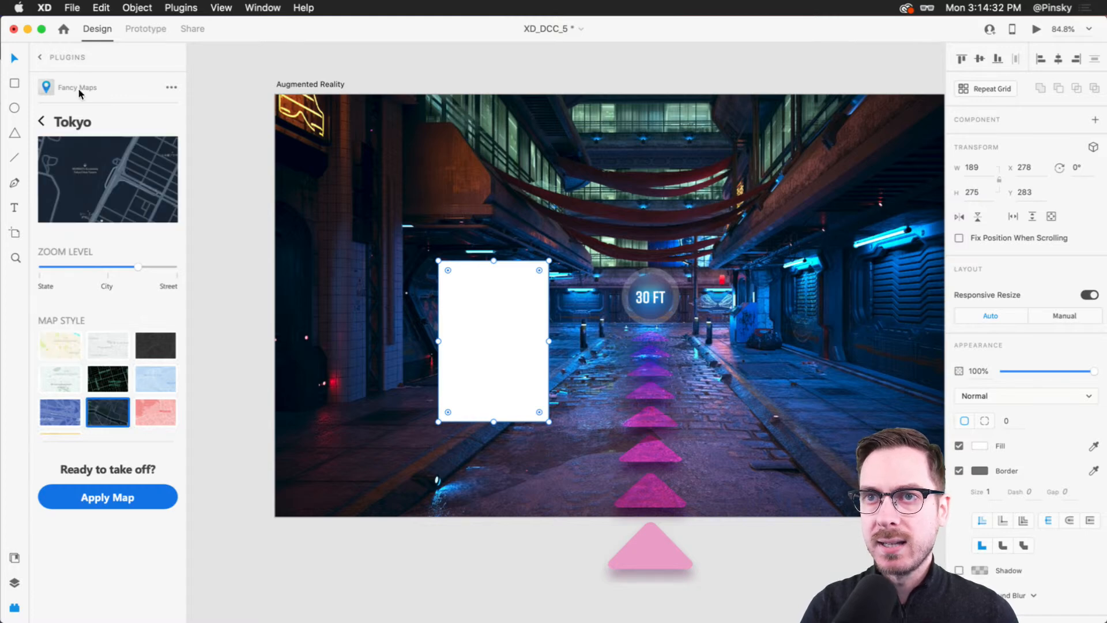
left_click(129, 499)
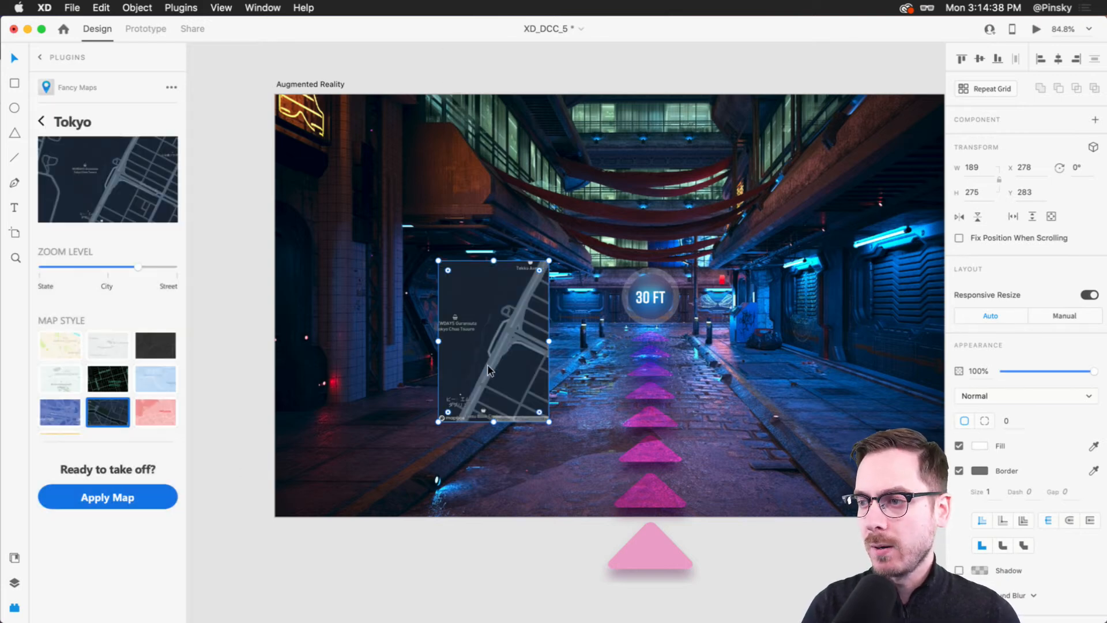
left_click_drag(549, 422, 559, 430)
left_click(532, 365)
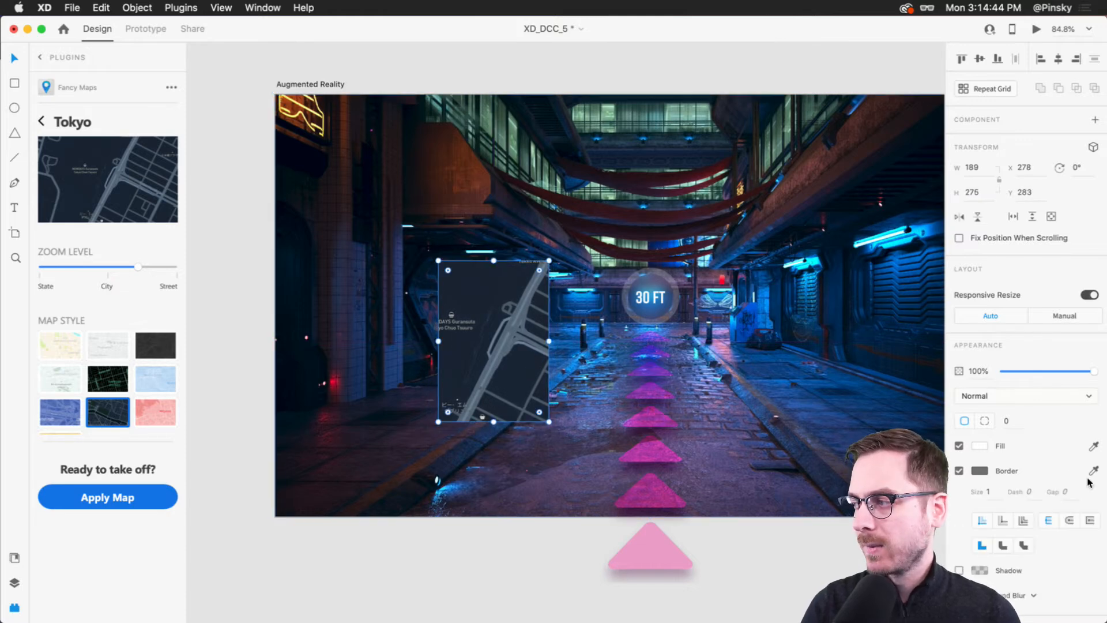
Make the map rectangle's border colour fully transparent
left_click(980, 470)
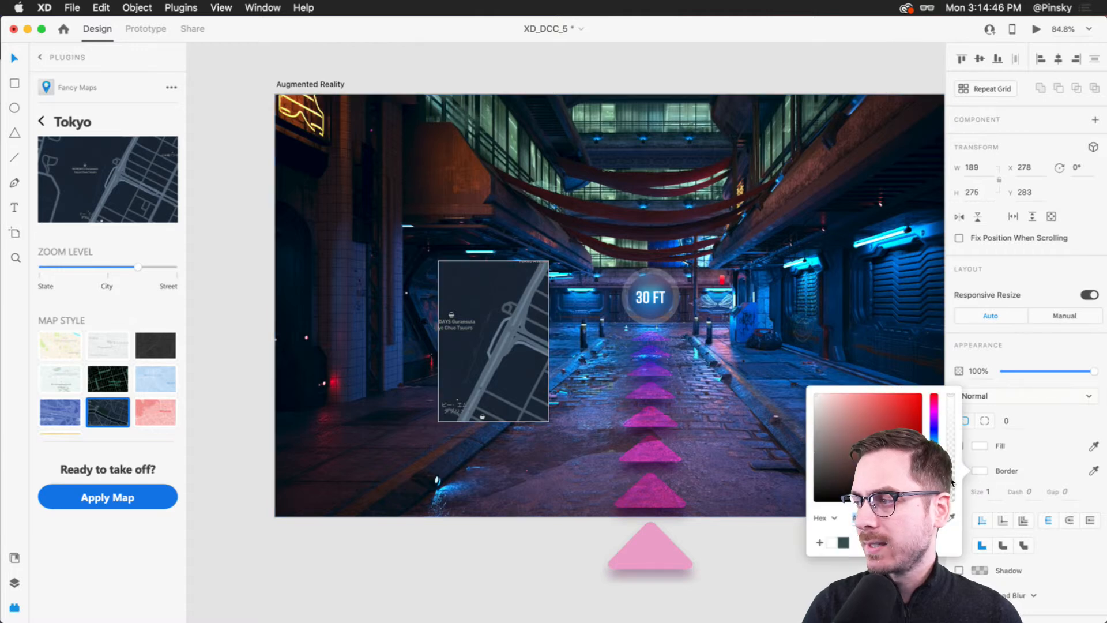
left_click_drag(950, 439, 963, 427)
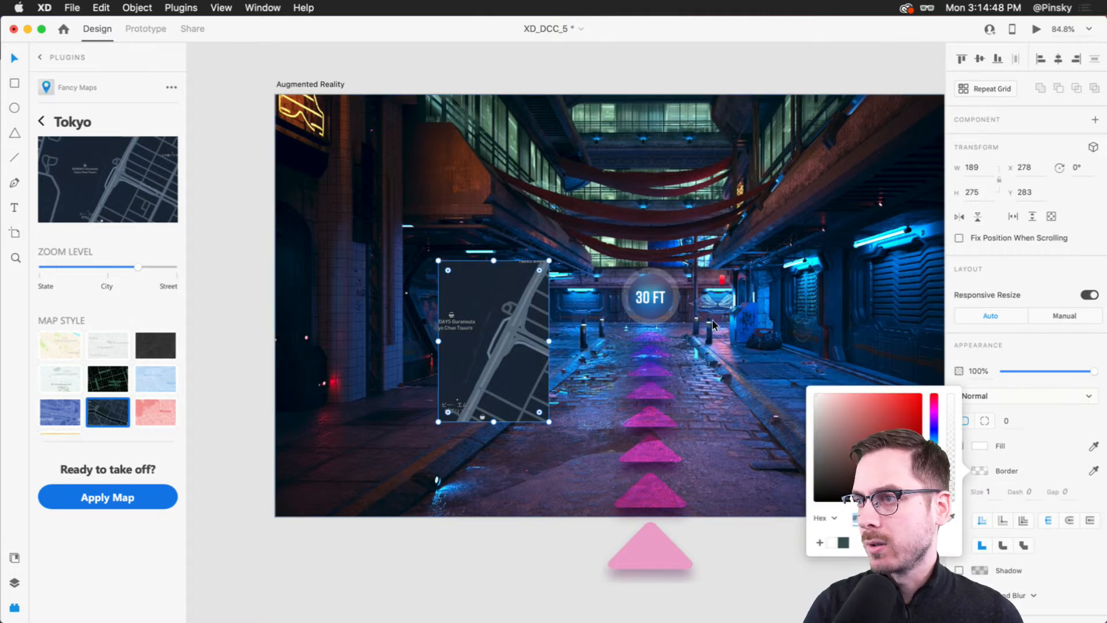
left_click(1026, 352)
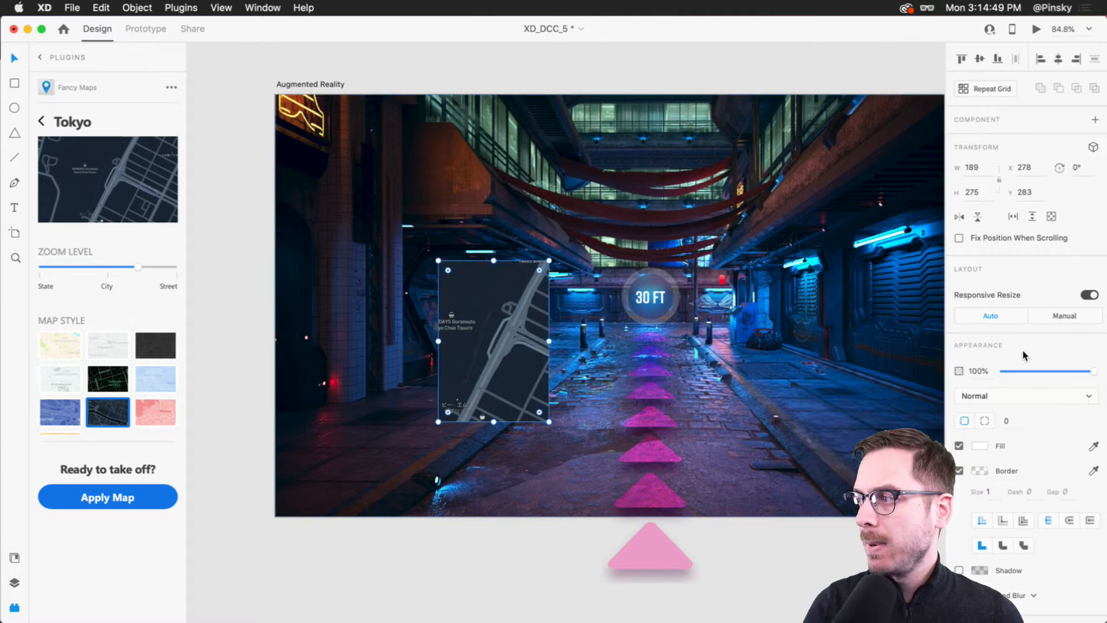
Set the map rectangle's blend mode to Screen and move it left to about X 227, keeping Y at 283
left_click(1019, 397)
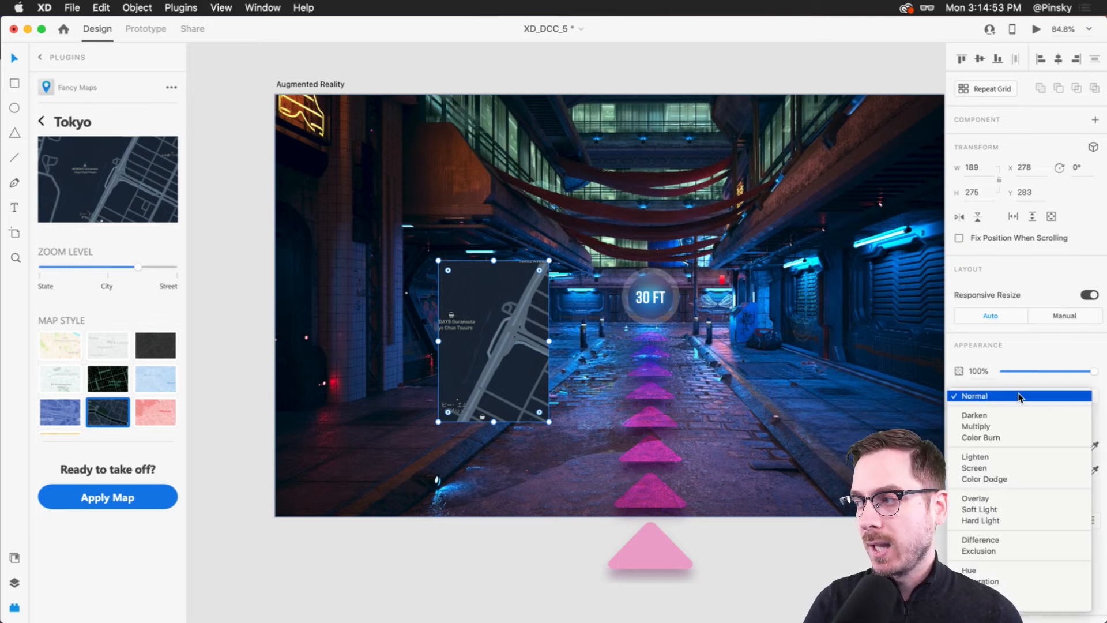
left_click(1018, 468)
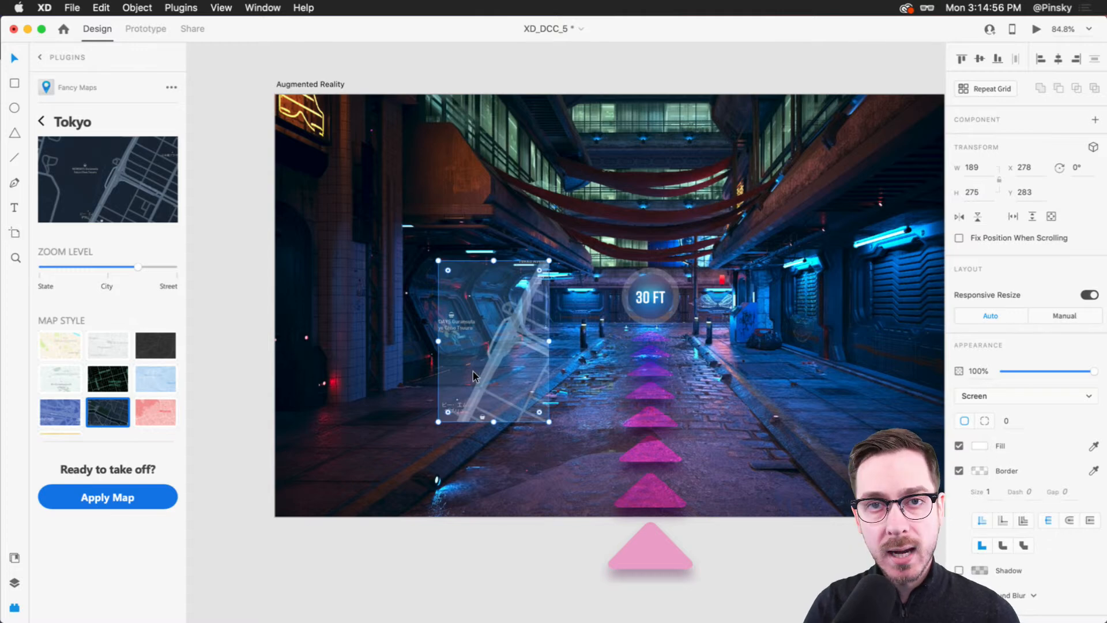
left_click_drag(473, 370, 446, 373)
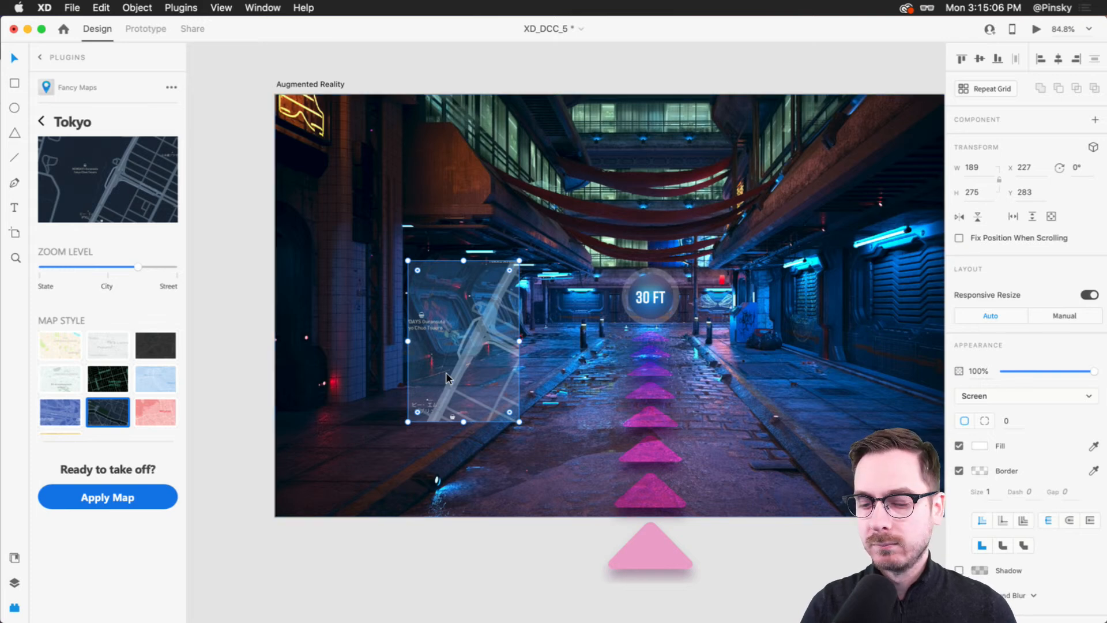
Duplicate the map rectangle in place and set the copy's blend mode to Color Dodge
key("super+y")
key("super+d")
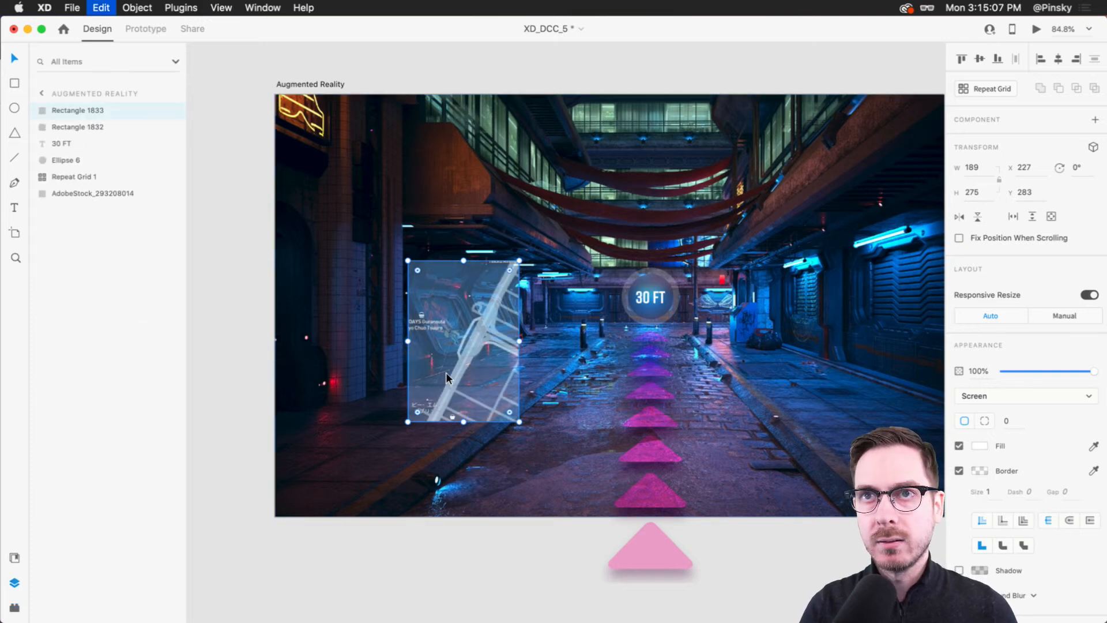
left_click(1013, 393)
left_click(1013, 408)
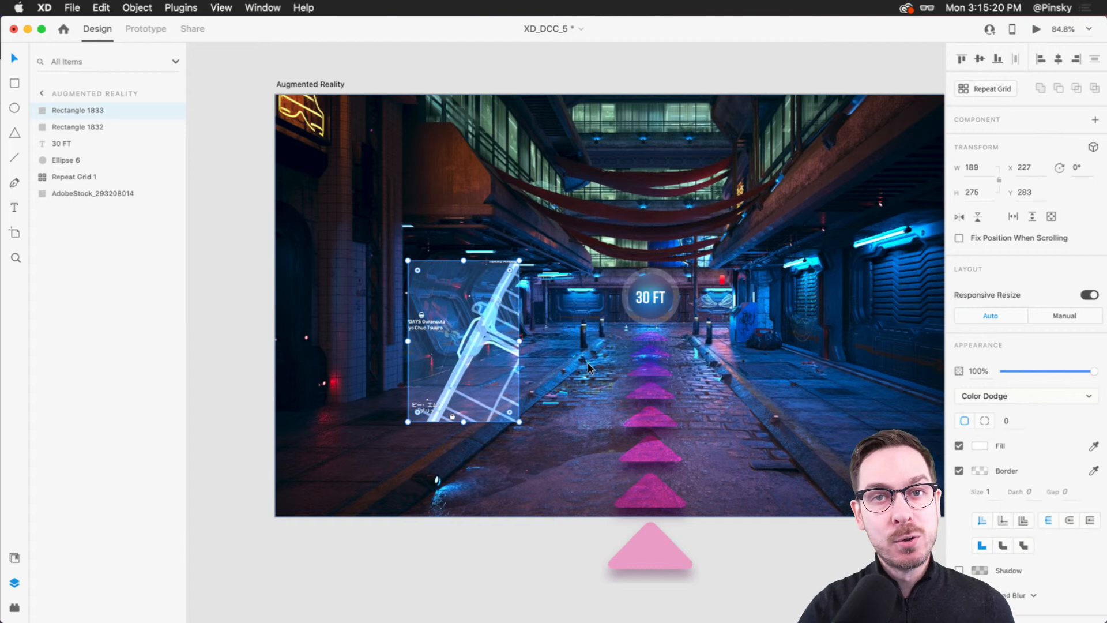
Try the Overlay and Soft Light blend modes on the map copy and return it to Color Dodge
left_click(996, 396)
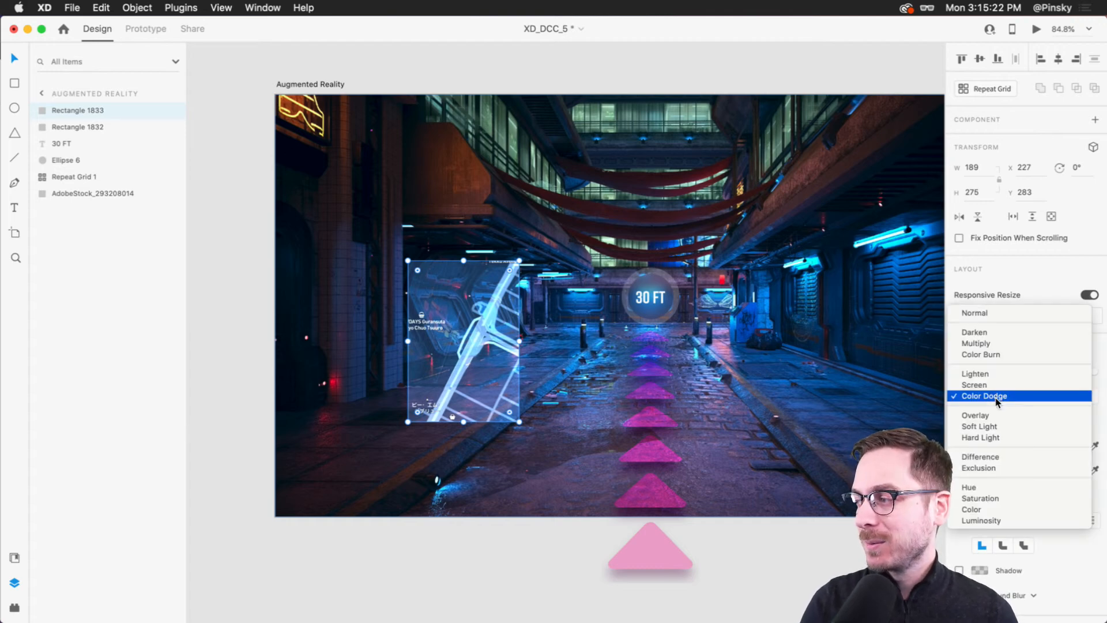
left_click(996, 413)
left_click(996, 395)
left_click(993, 402)
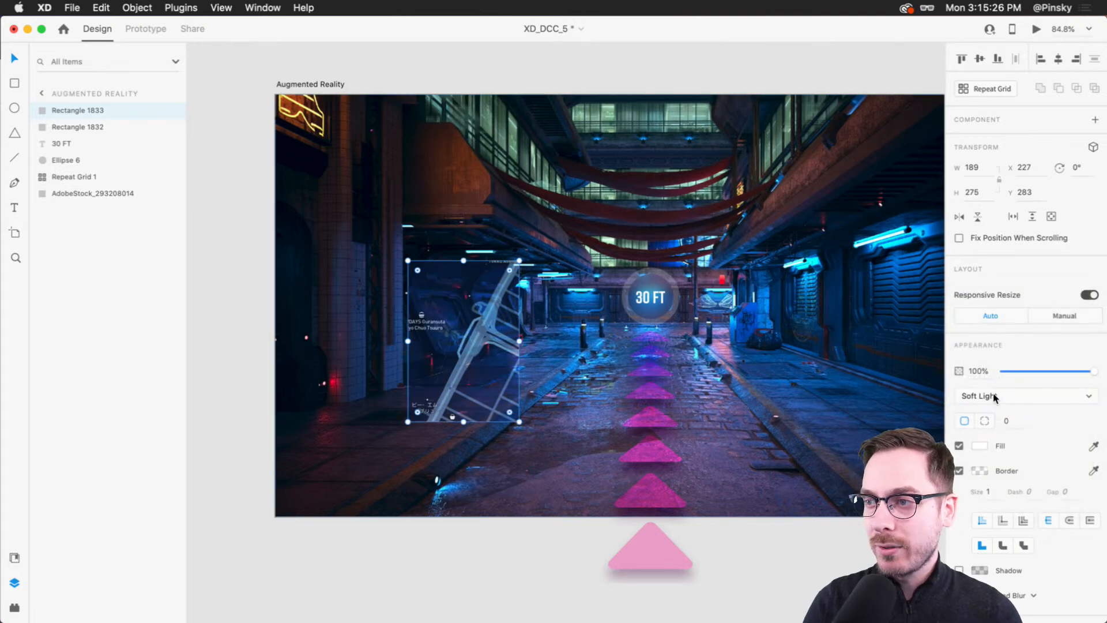
left_click(996, 395)
left_click(1002, 371)
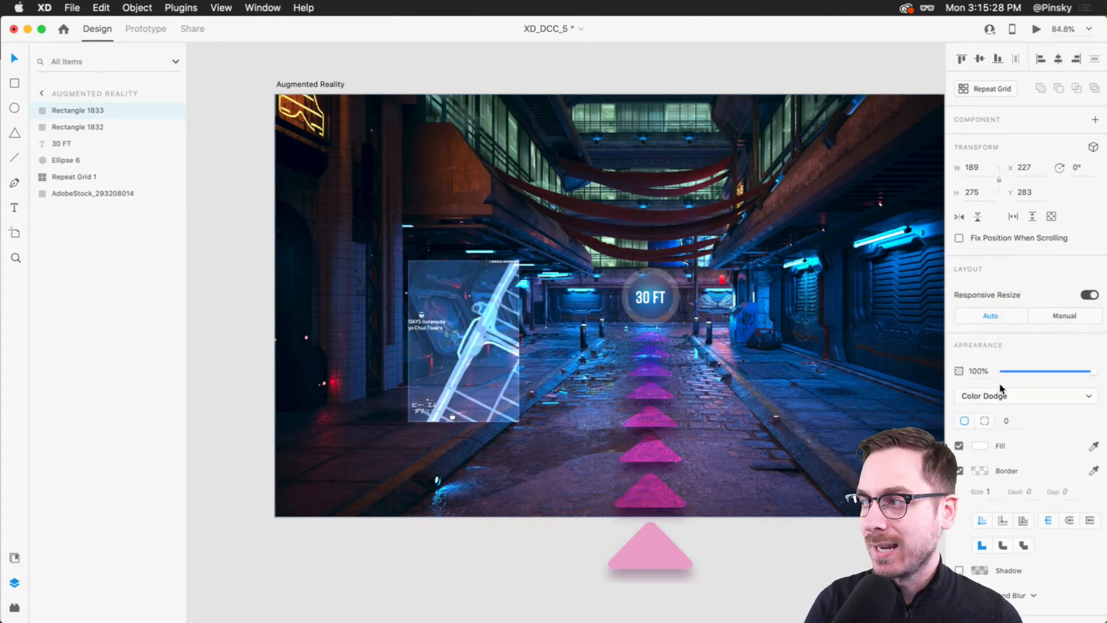
Add a shadow to the map copy with a semi-transparent blue colour and a blur of 36
scroll(977, 533, "down", 1)
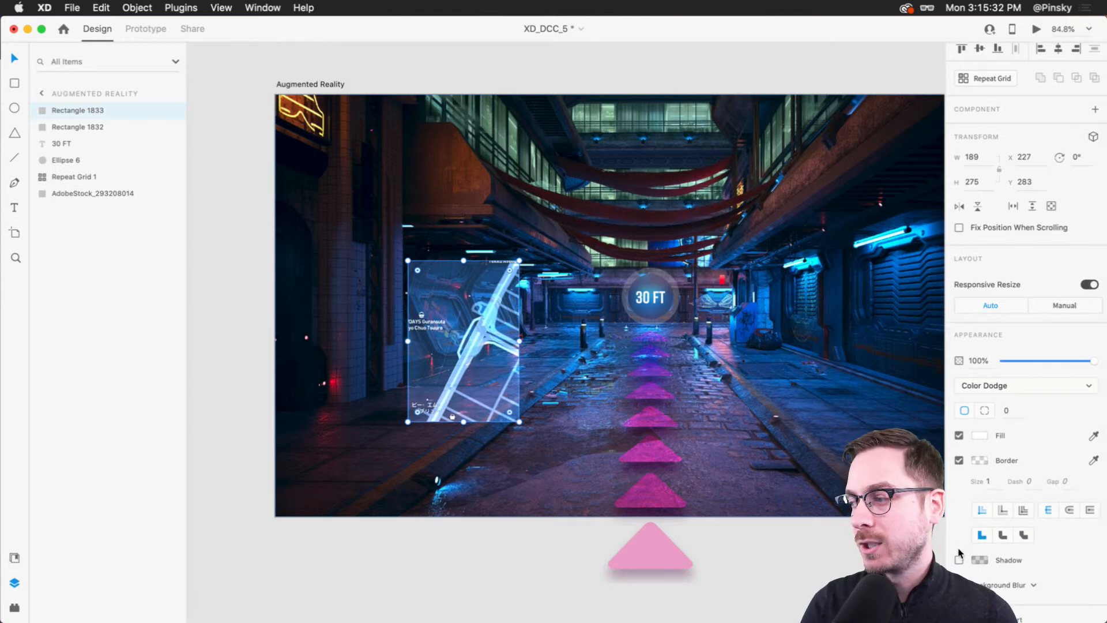
left_click(959, 560)
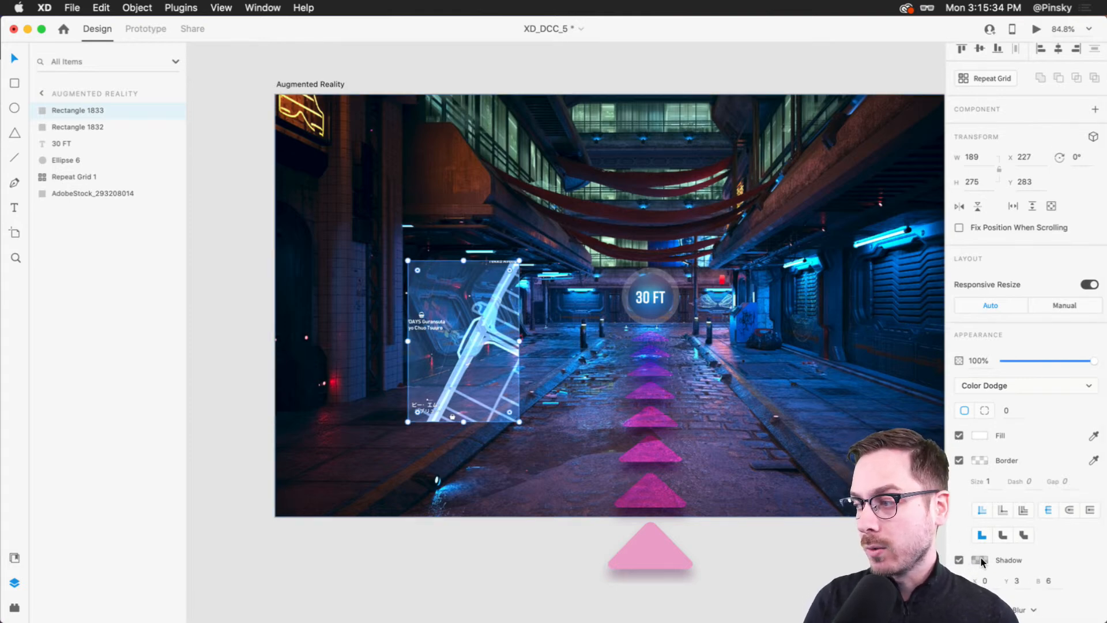
scroll(987, 560, "down", 2)
left_click(980, 537)
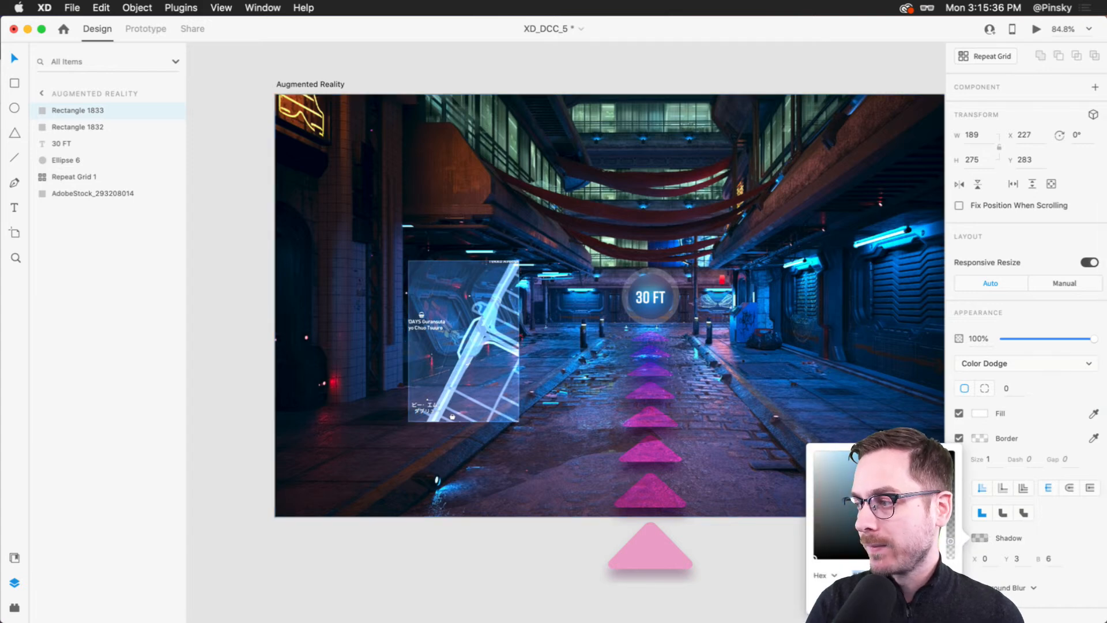
left_click(1018, 570)
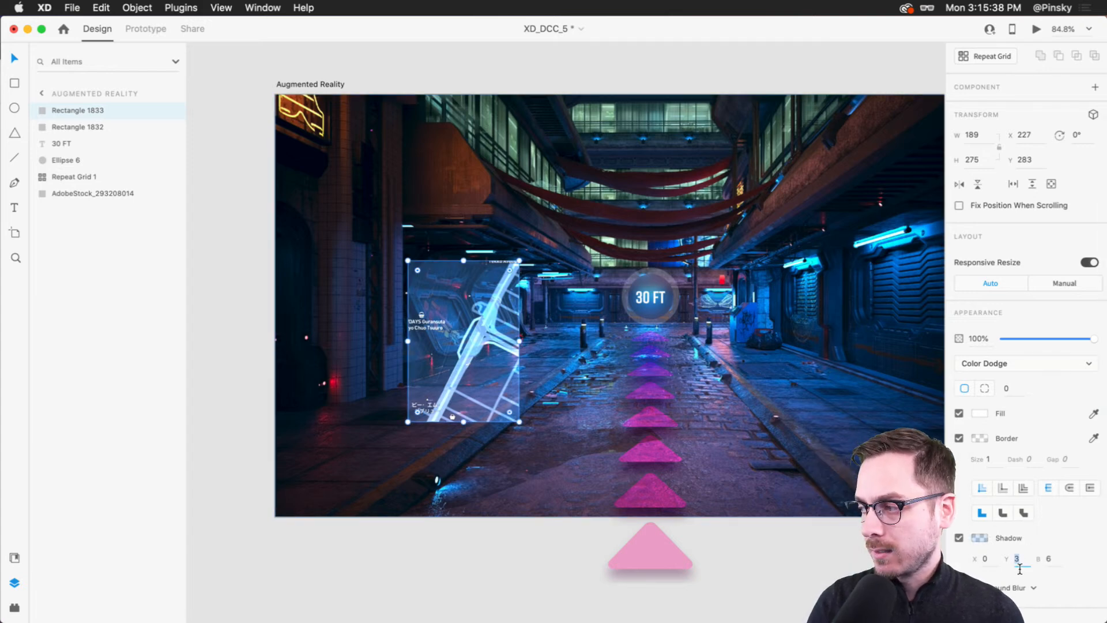
key("Tab")
key("shift+Up")
key("shift+Up")
key("shift+Up")
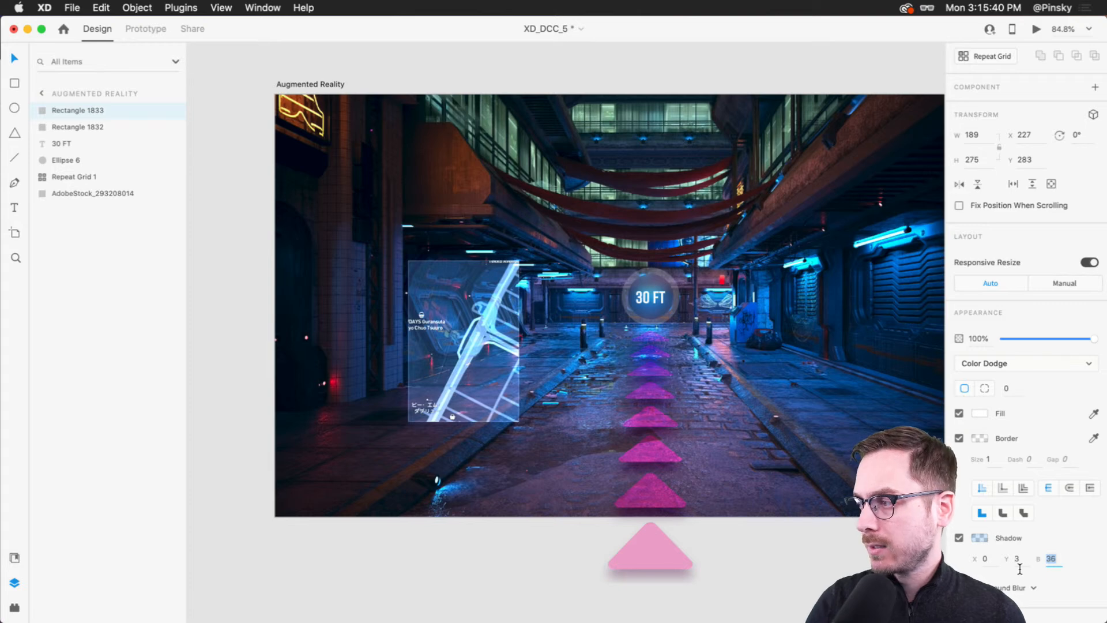
Raise the opacity of the map copy's shadow colour, and set the shadow's Y offset to 0 and blur to 46
left_click(979, 537)
left_click_drag(951, 541, 951, 489)
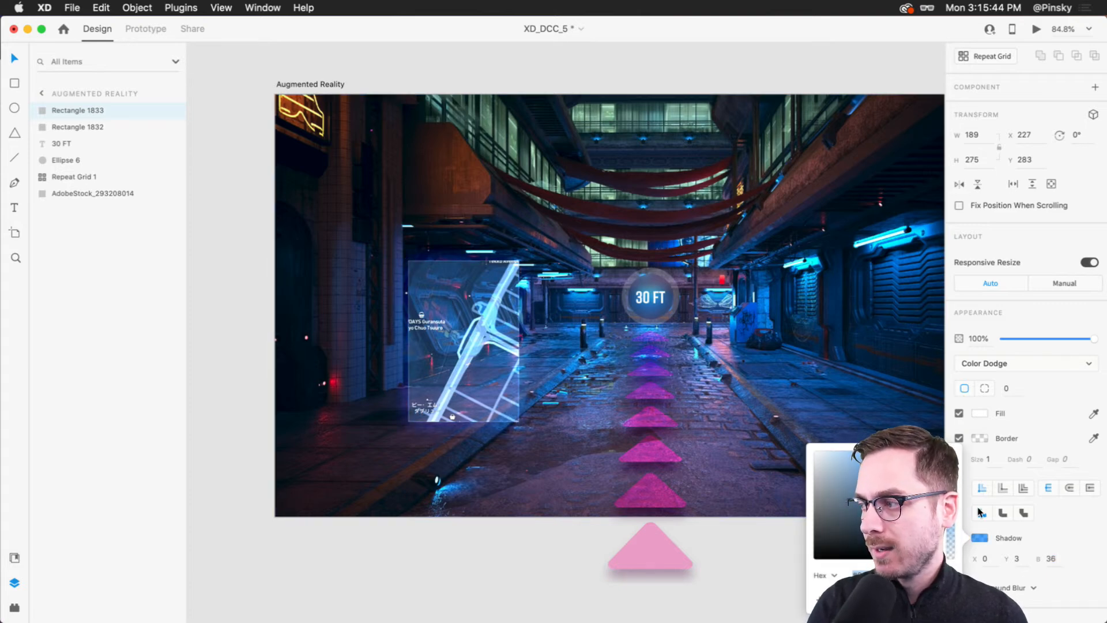
left_click(1052, 560)
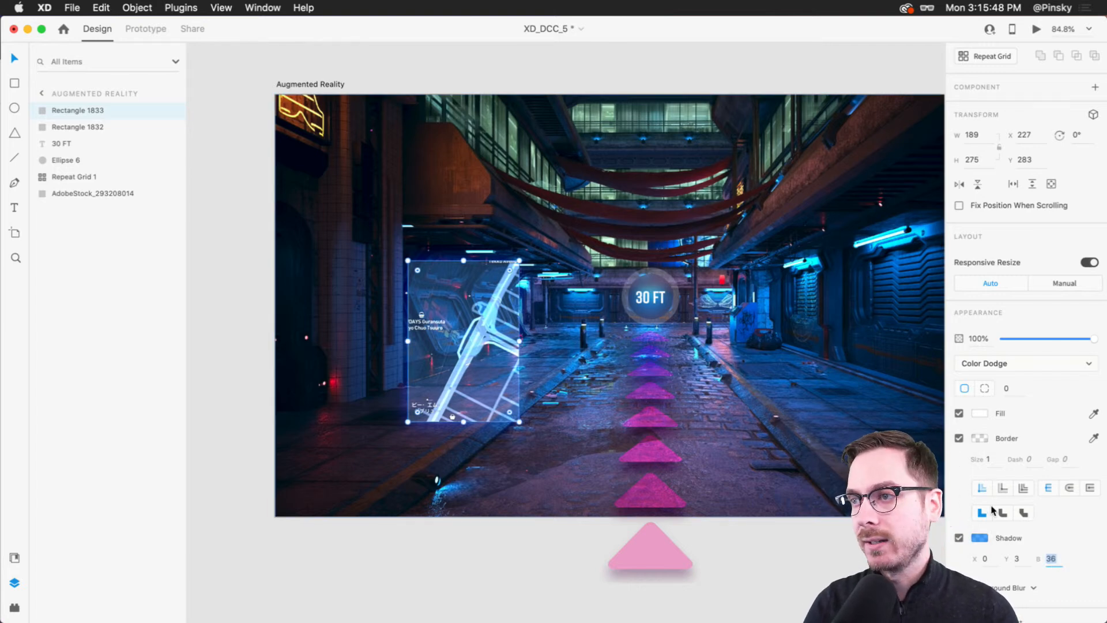
left_click(1025, 564)
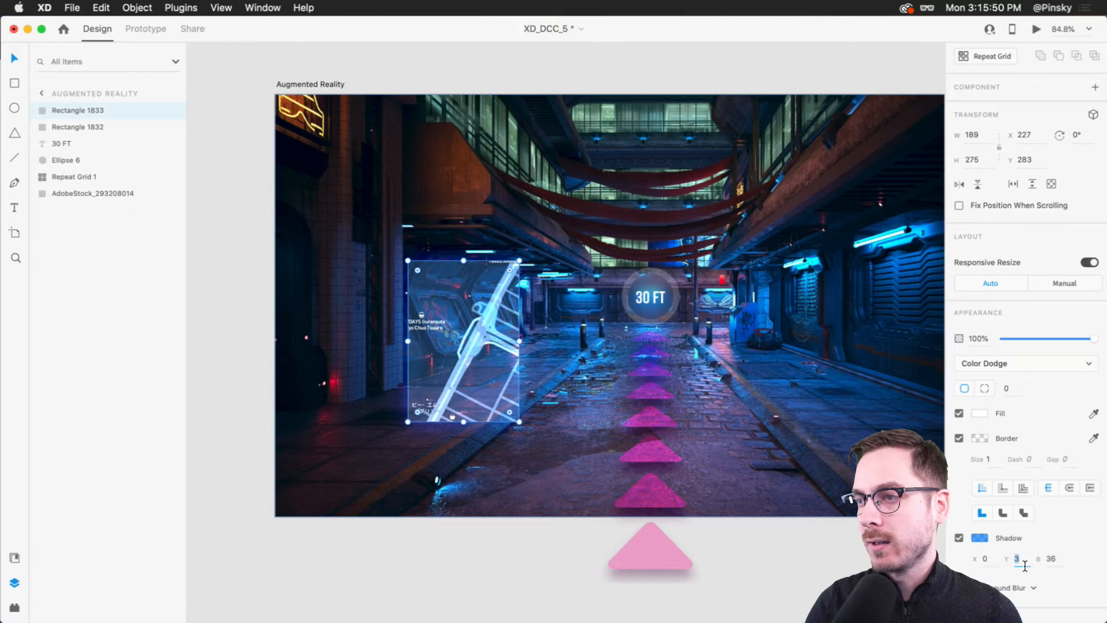
type("0")
key("Tab")
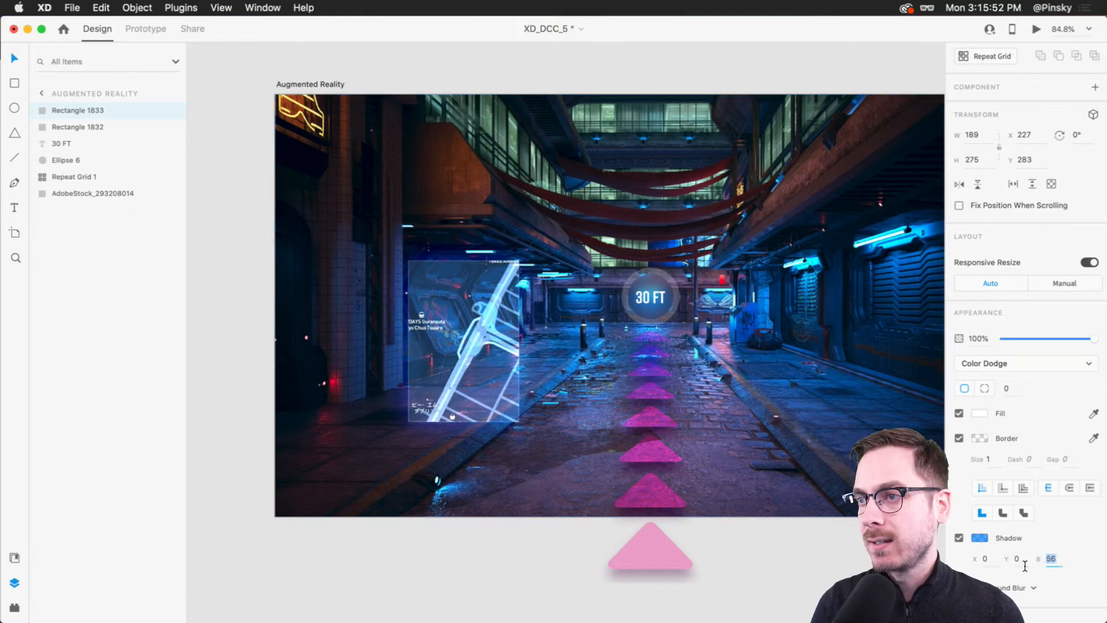
key("shift+Up")
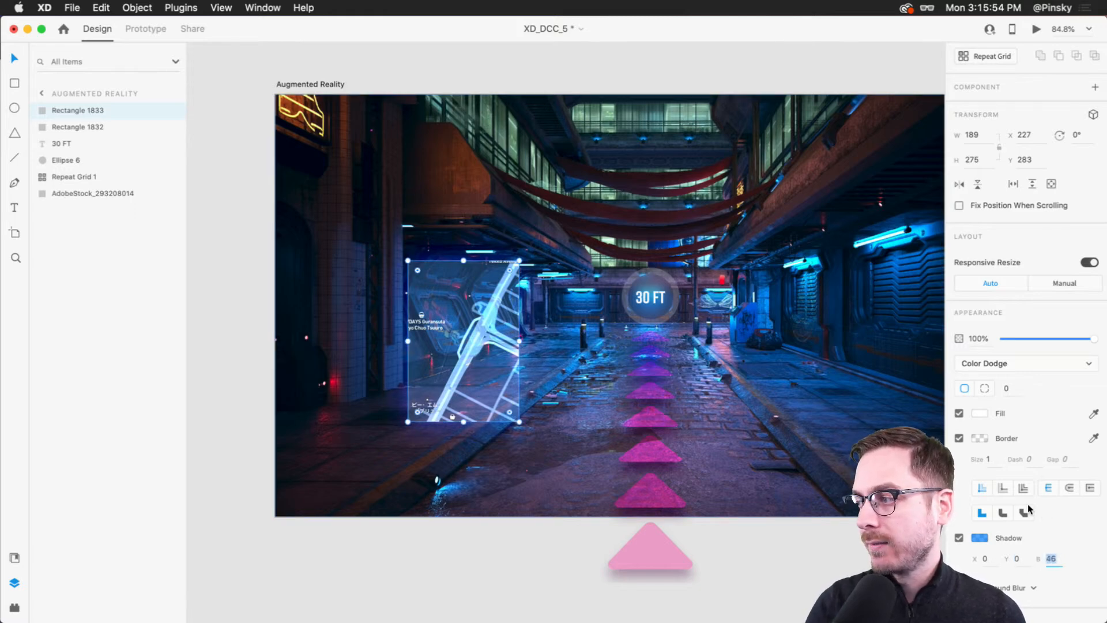
Change the map copy's shadow colour to a bright magenta, keeping the top map layer selected
left_click(980, 537)
left_click_drag(938, 504, 938, 470)
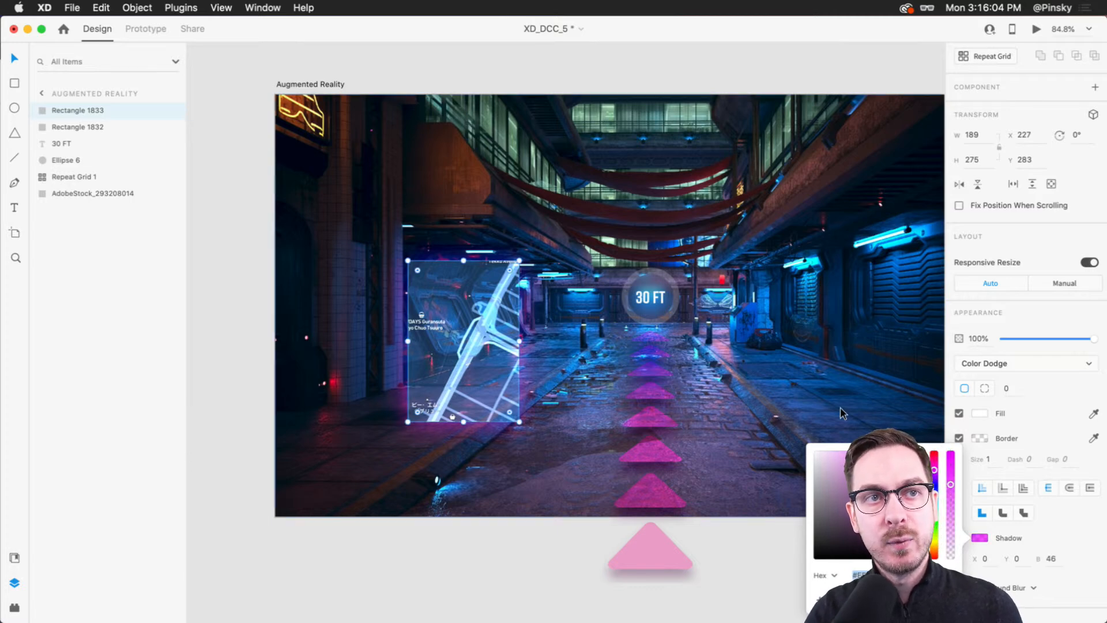
left_click(108, 110)
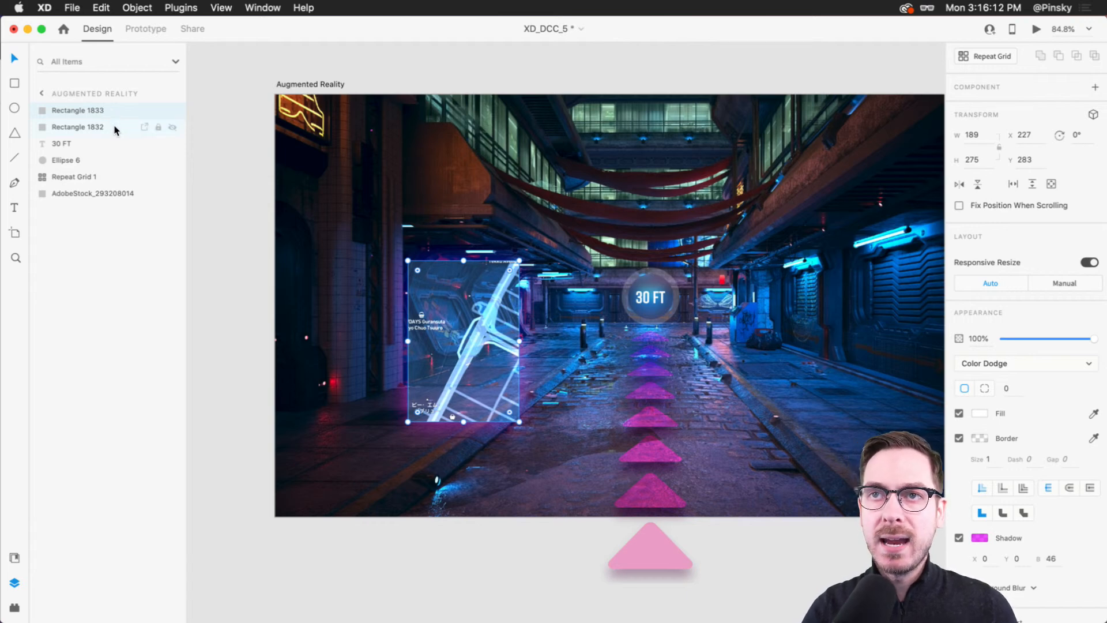
Group the two map rectangles and rename the group "Maps"
left_click(114, 130, "shift")
key("super+g")
double_click(71, 110)
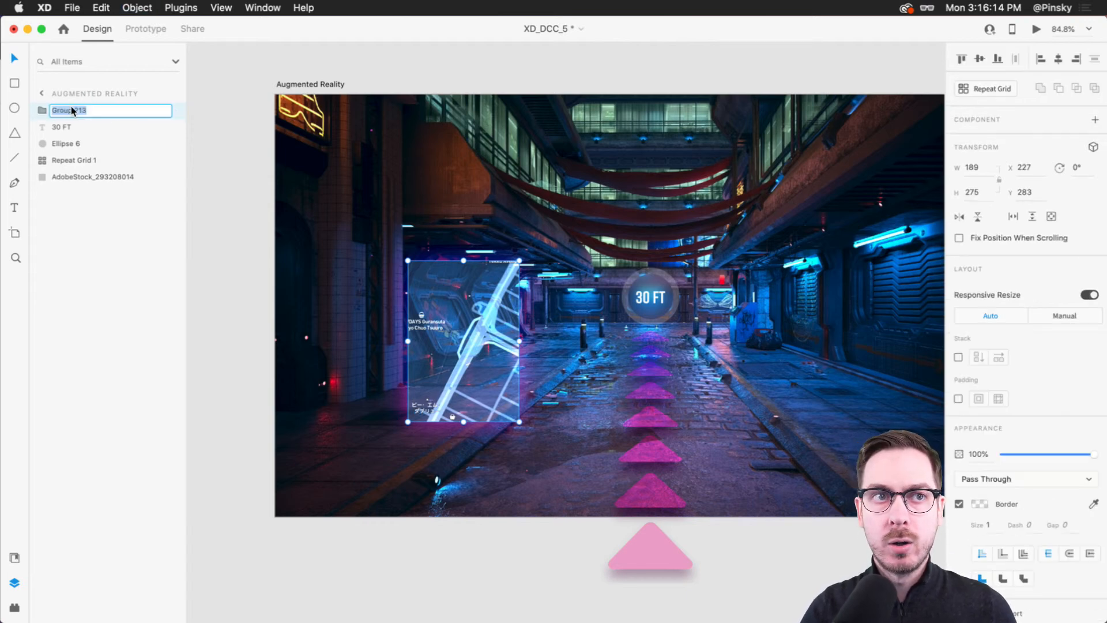
type("Maps")
key("Return")
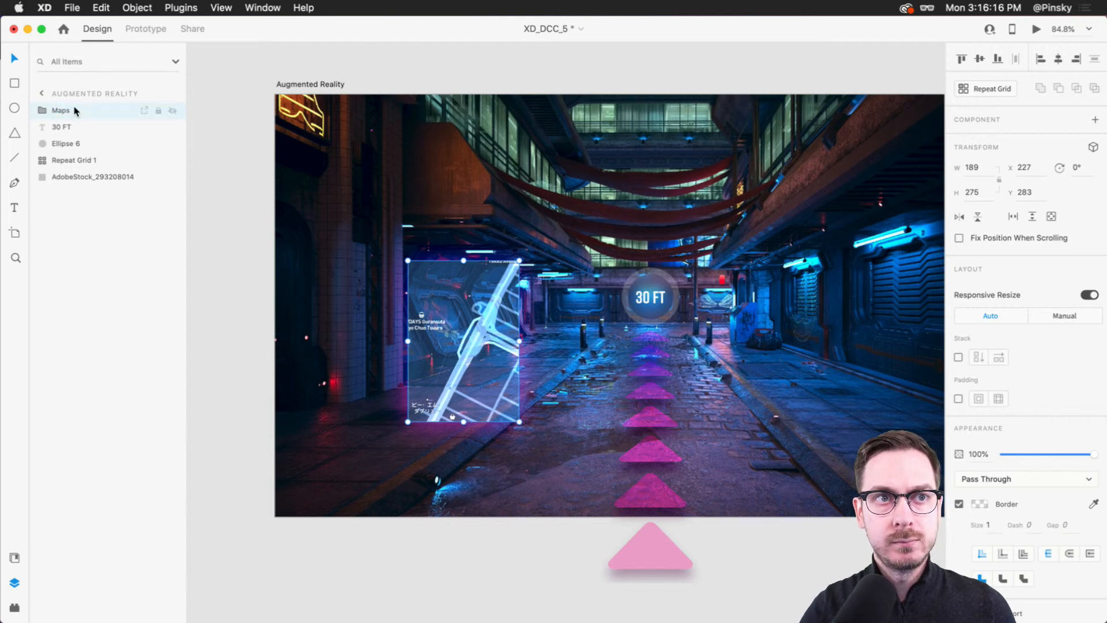
Shift the Maps group toward the left wall and tilt it in 3D to 16° about X and 24° about Y, with a depth of about 164
mouse_move(479, 314)
left_mouse_down()
mouse_move(455, 312)
mouse_move(466, 313)
left_mouse_up()
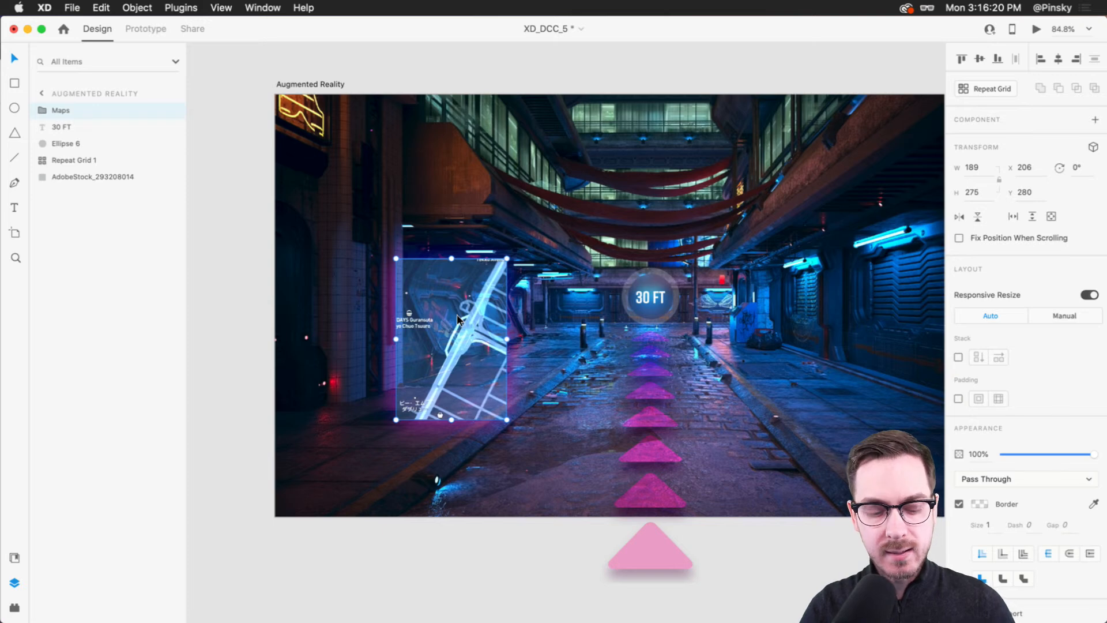
key("super+t")
left_click_drag(463, 349, 461, 391)
left_click_drag(440, 348, 433, 439)
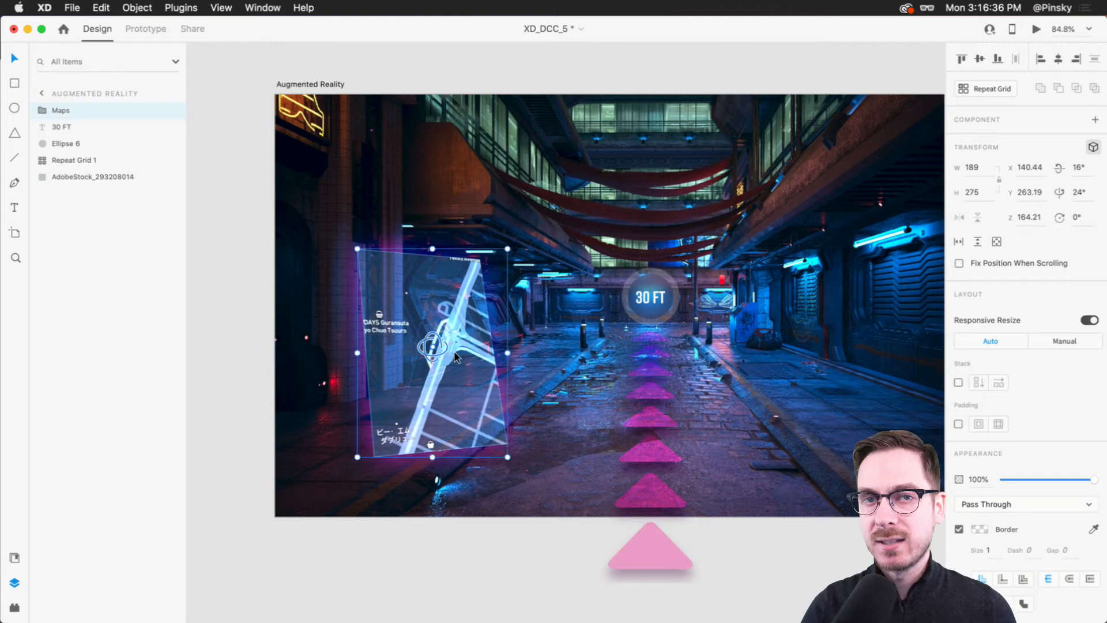
left_click(422, 68)
left_click_drag(712, 260, 660, 263)
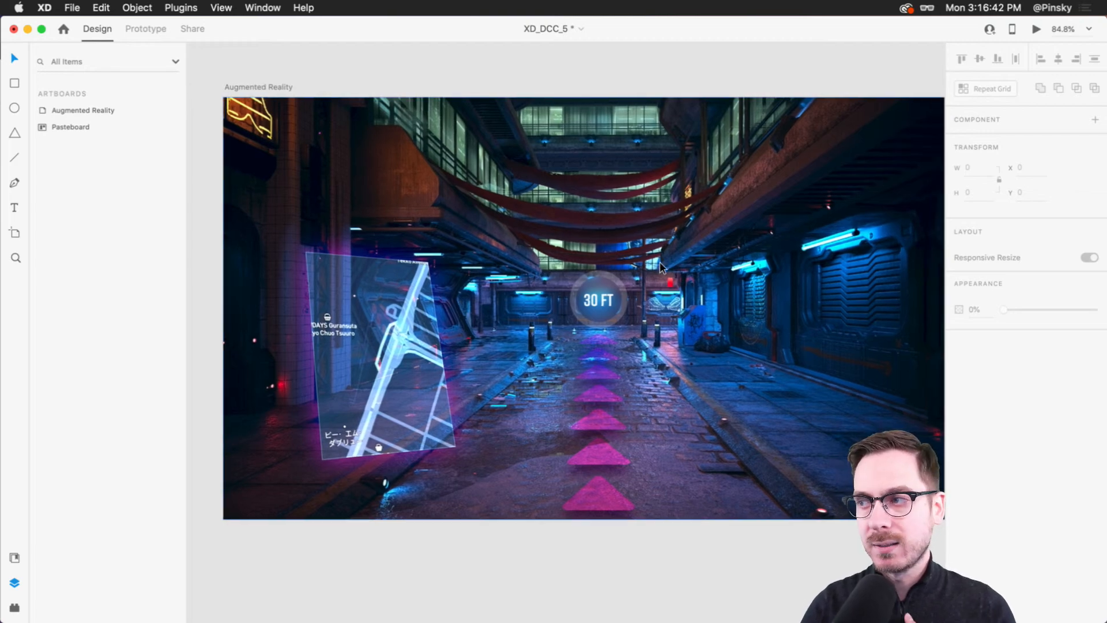
left_click_drag(698, 322, 682, 335)
key("super+z")
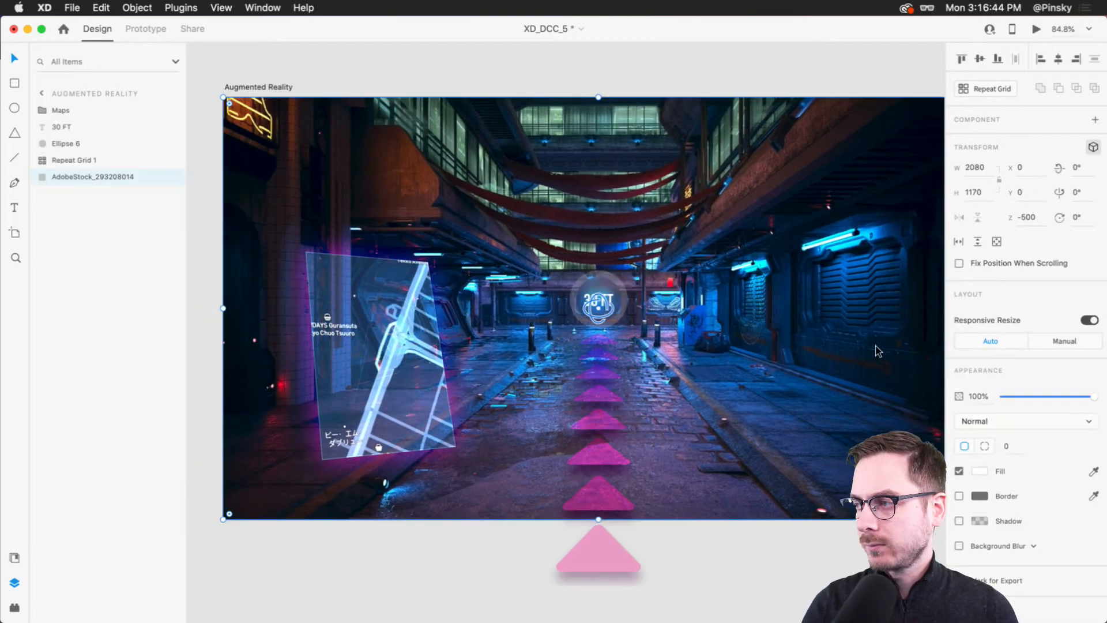
left_click_drag(850, 337, 781, 343)
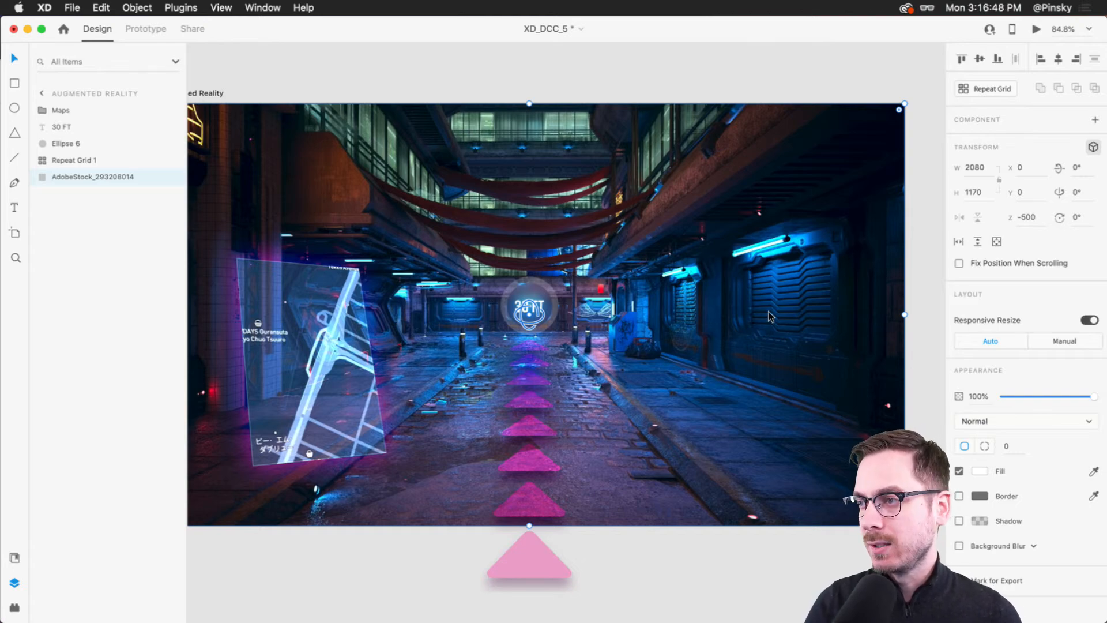
scroll(757, 304, "up", 5)
scroll(757, 305, "down", 5)
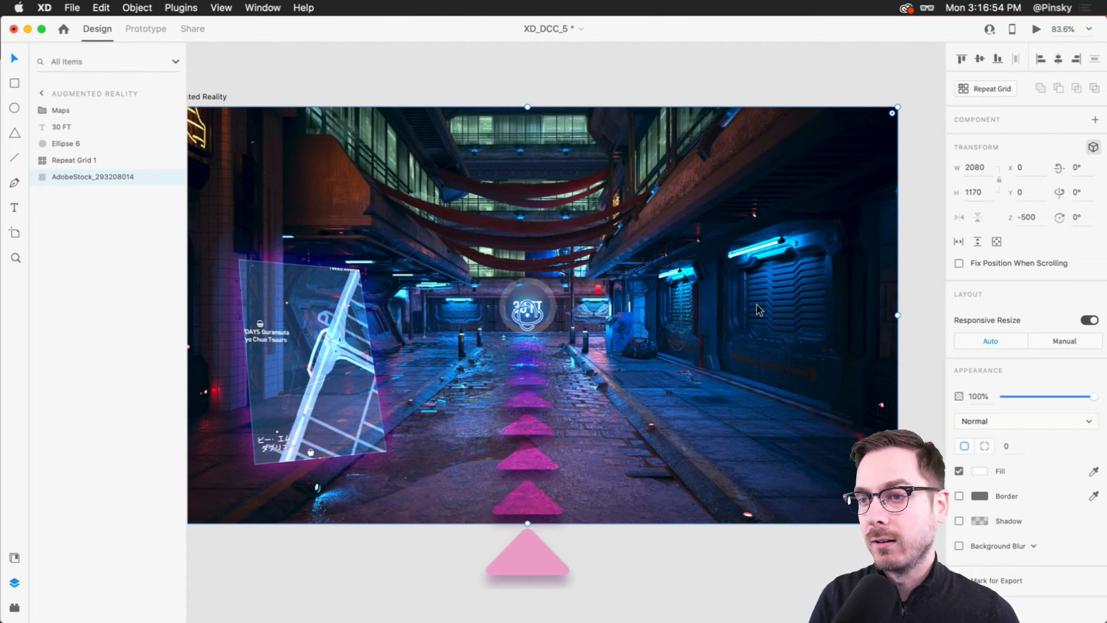
Try the Screen blend mode on the top map rectangle inside the Maps group, nudging its position slightly
left_click(42, 112)
left_click(42, 111)
left_click(62, 128)
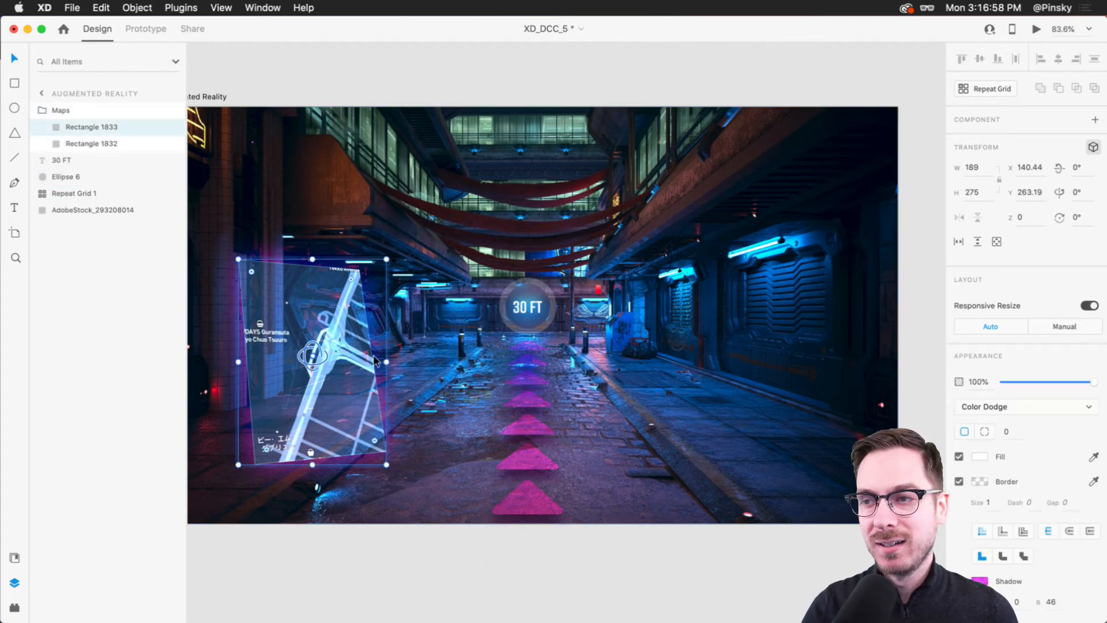
left_click_drag(334, 411, 338, 406)
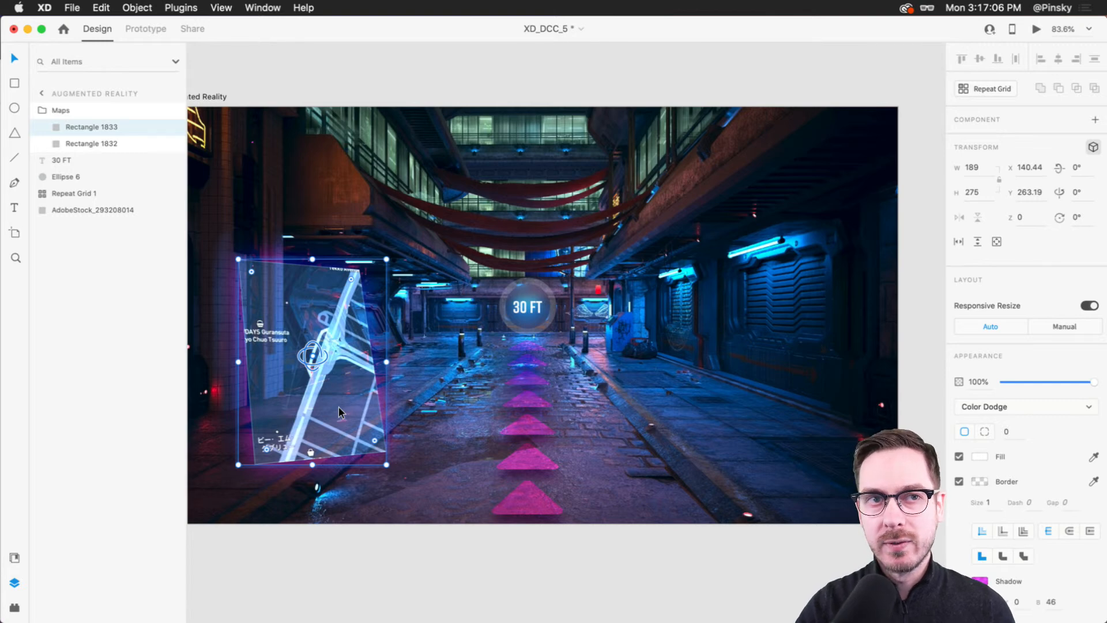
left_click(973, 408)
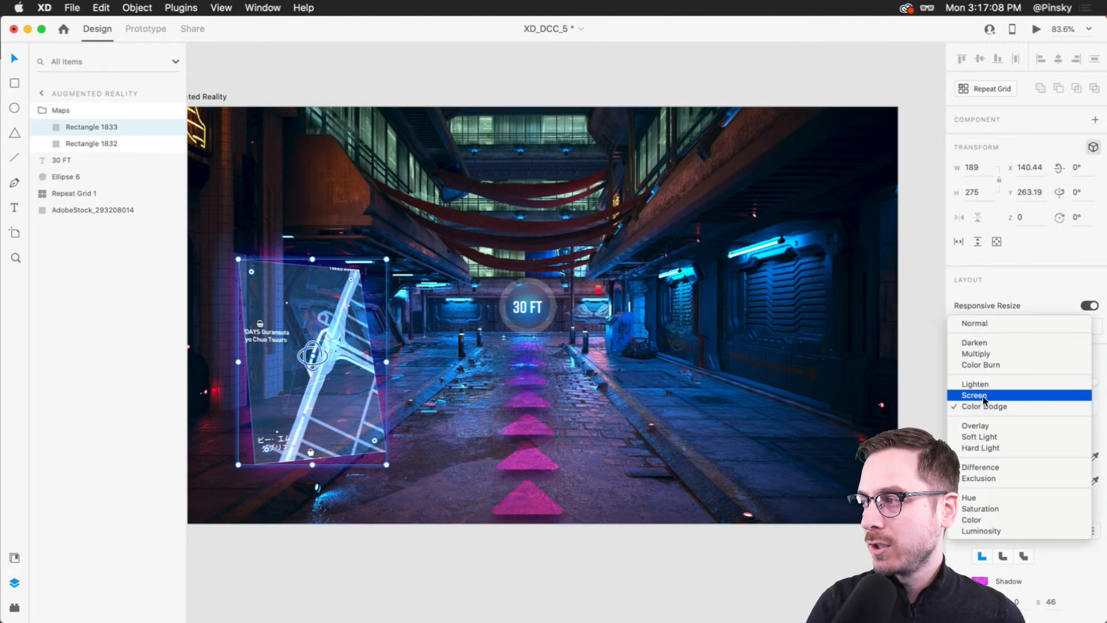
left_click(982, 396)
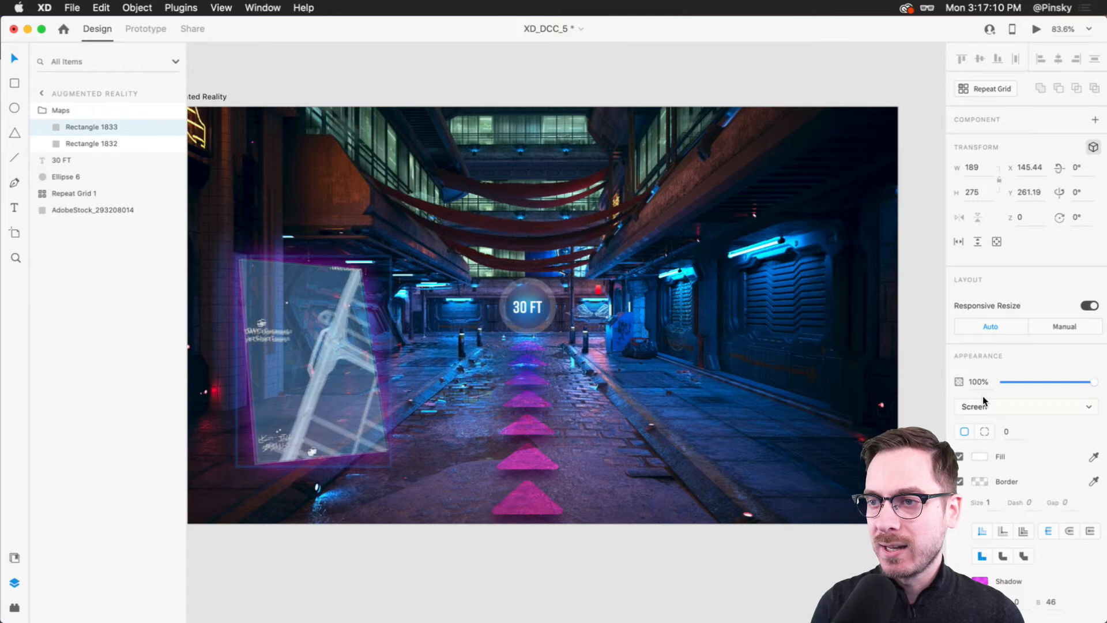
key("Left")
key("Left")
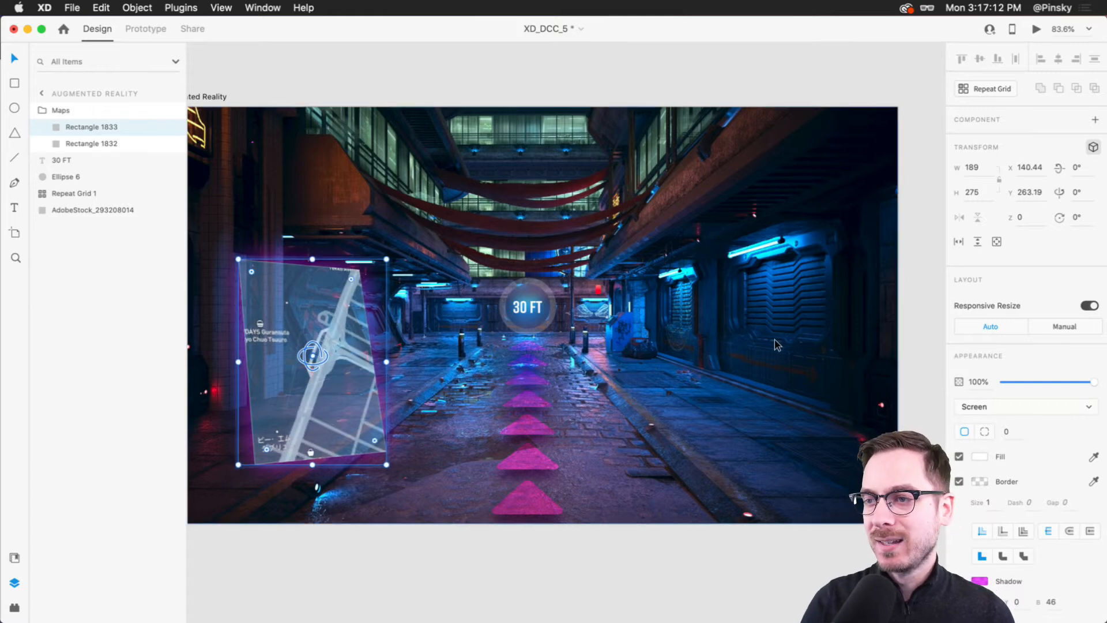
key("Down")
left_click(470, 74)
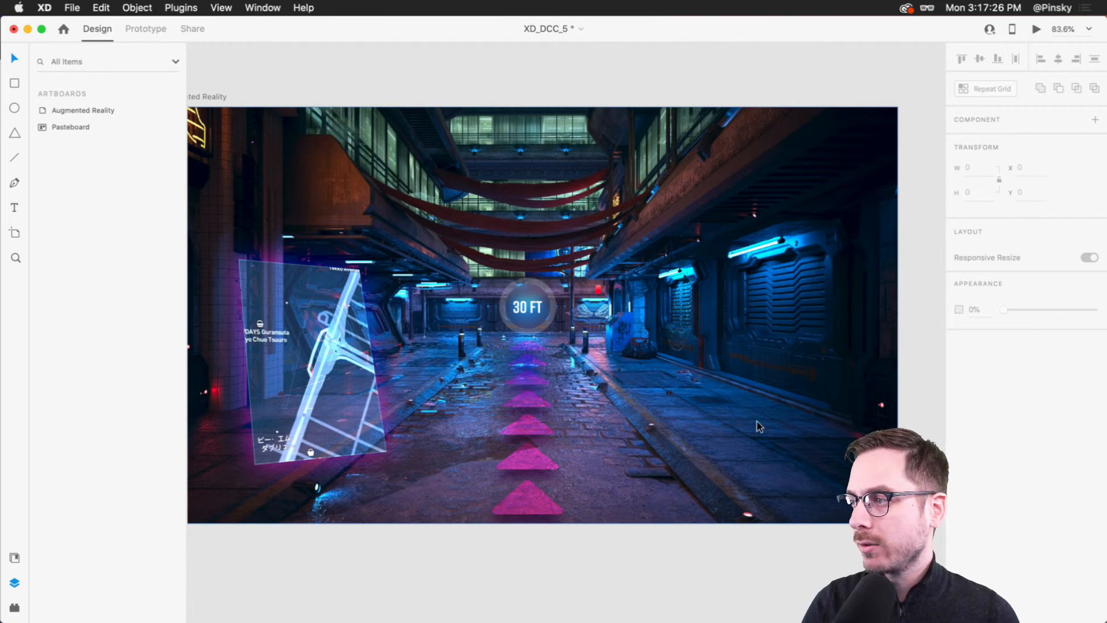
Draw a circle about 22 px wide on the wall between the two right-hand shutters and fill it with pink
scroll(830, 289, "up", 10)
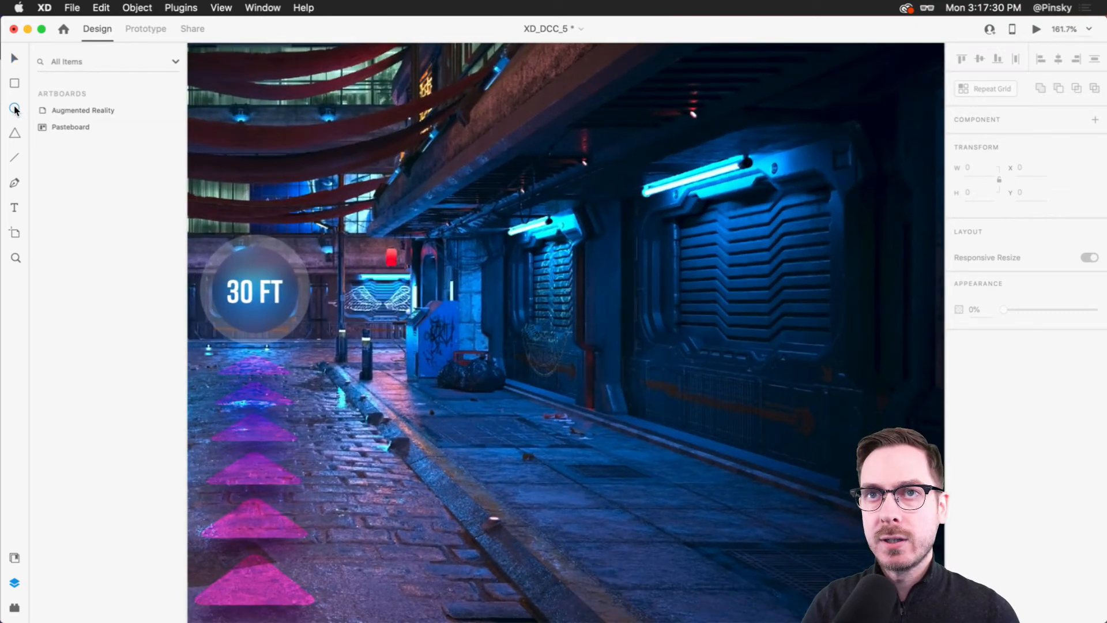
left_click(14, 109)
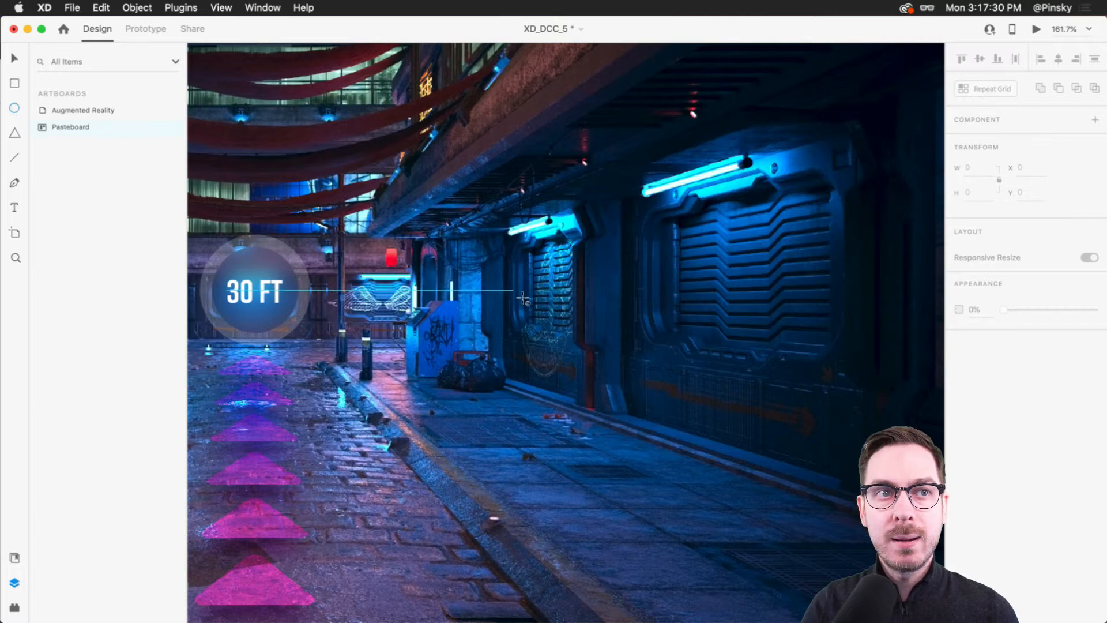
left_click_drag(589, 288, 613, 317)
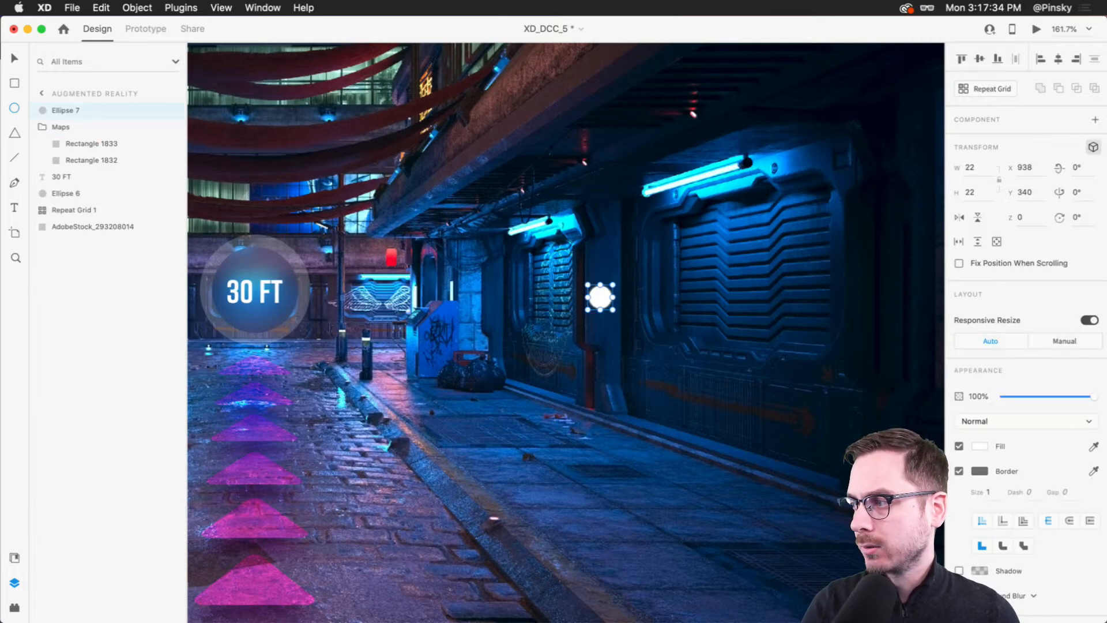
left_click(980, 447)
left_click(890, 390)
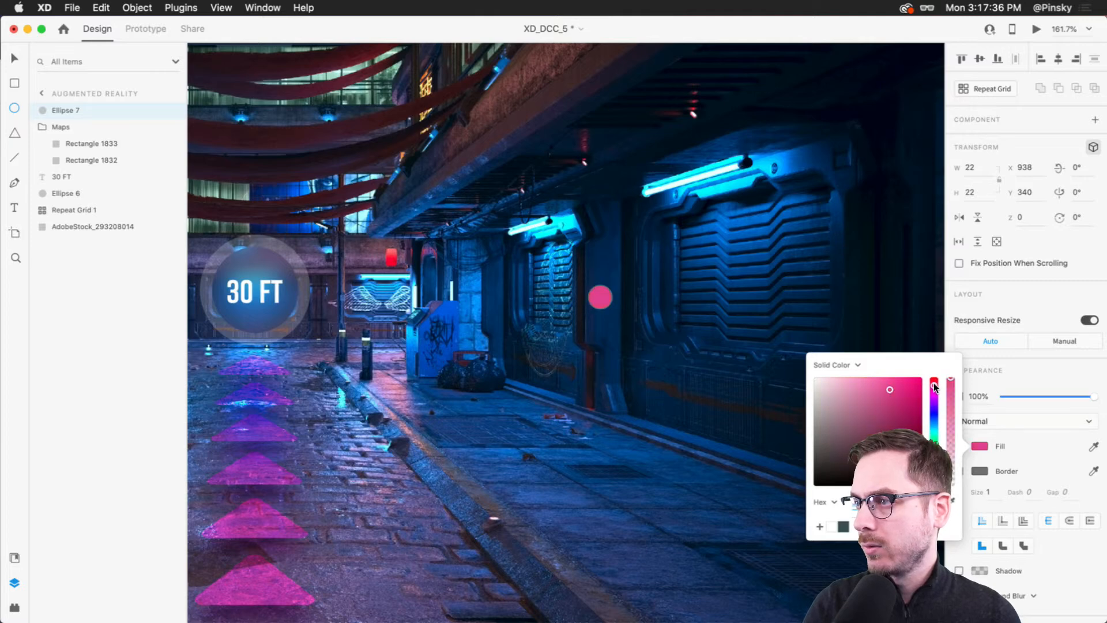
left_click(962, 436)
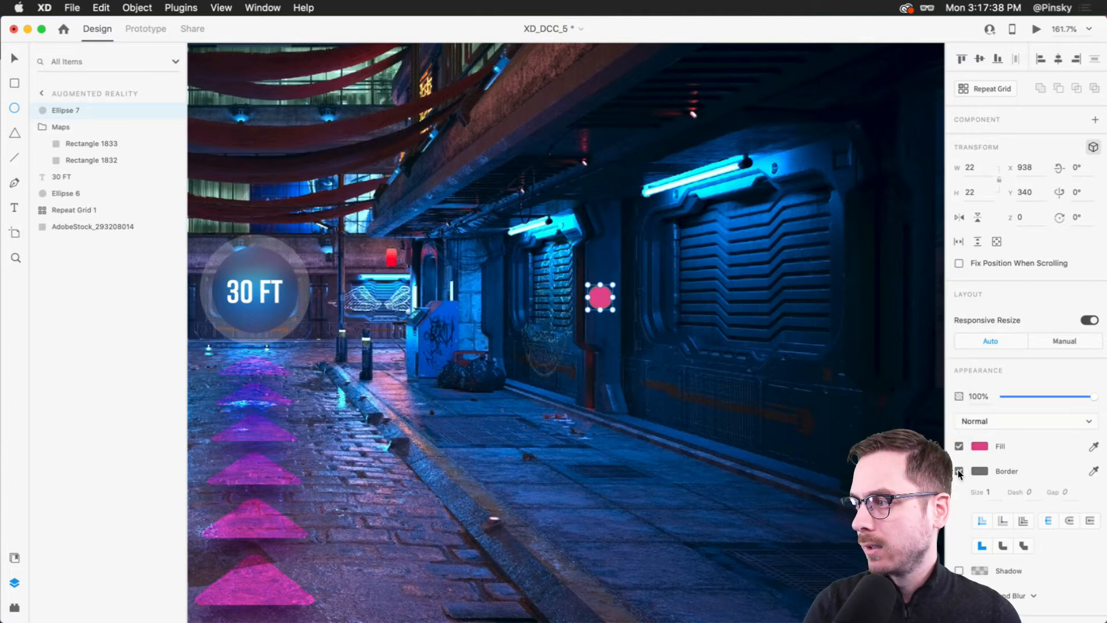
Give the pink circle a white border of size 3 and turn off 3D transforms
left_click(980, 471)
left_click(990, 496)
key("Up")
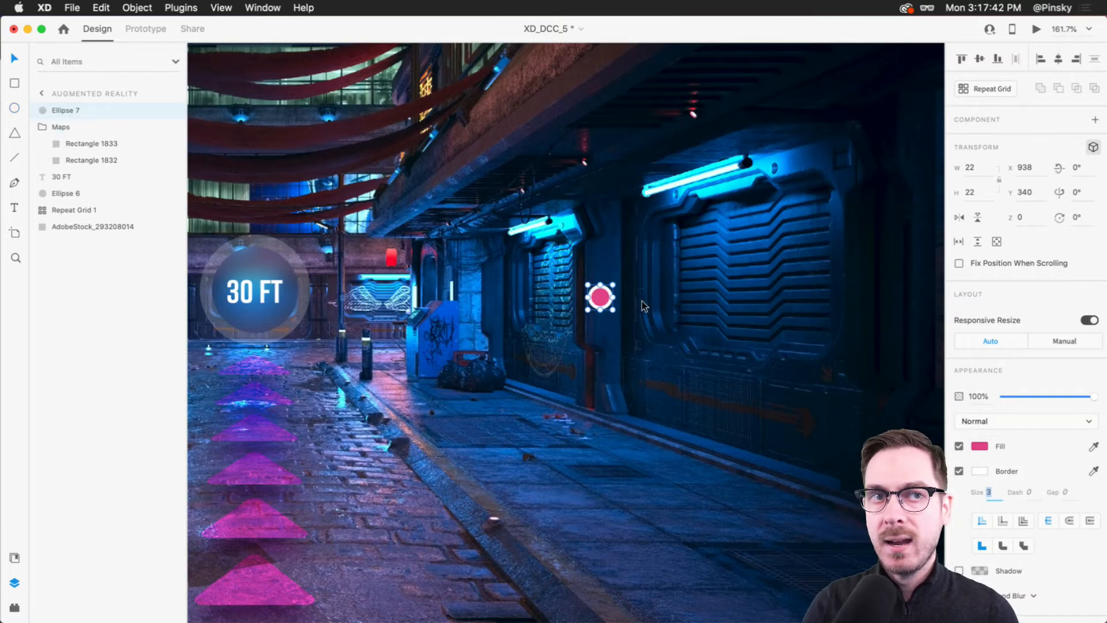
scroll(686, 320, "up", 3)
key("Escape")
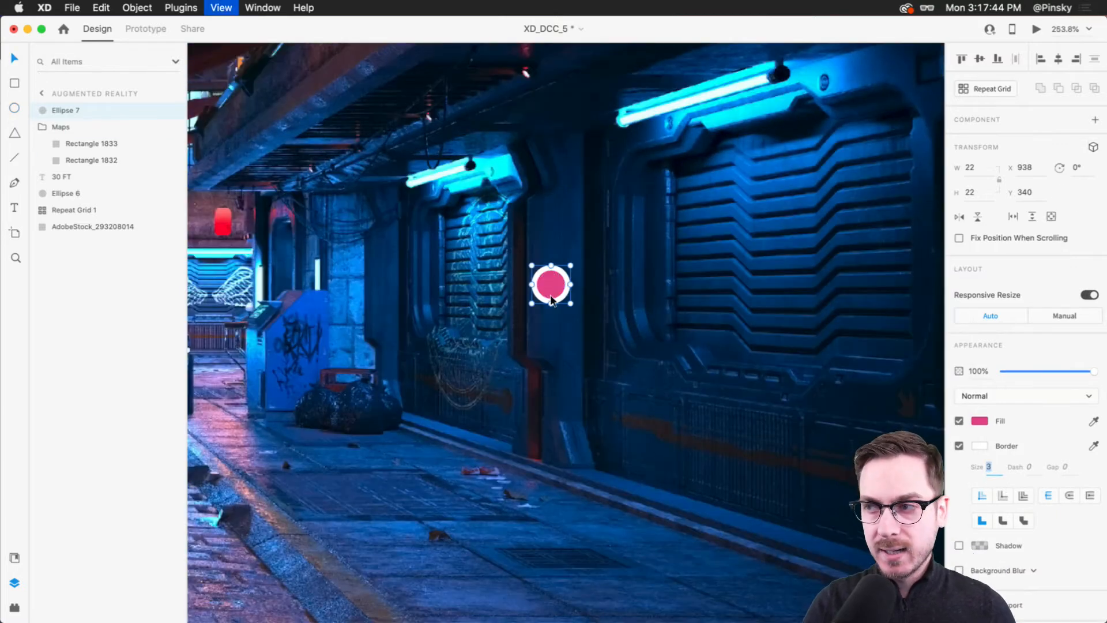
Move the circle up slightly and draw a vertical line about 114 px long below it, with a white border of size 8
left_click_drag(553, 288, 567, 512)
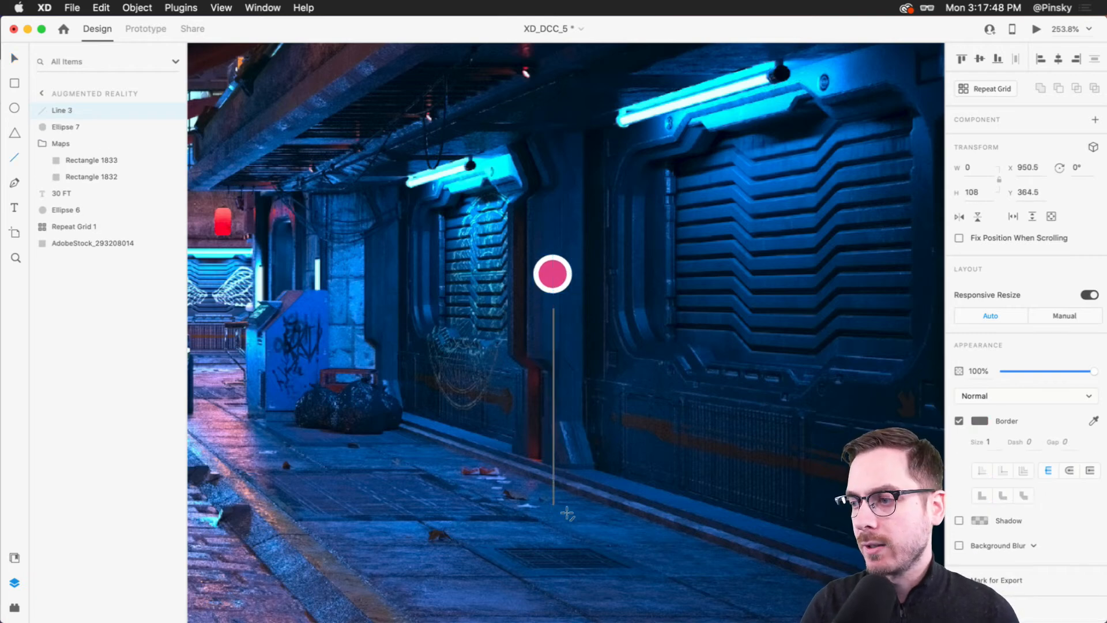
left_click(980, 420)
left_click(856, 372)
left_click(991, 442)
key("Up")
key("Up")
key("Up")
key("Up")
key("Up")
key("Up")
key("Up")
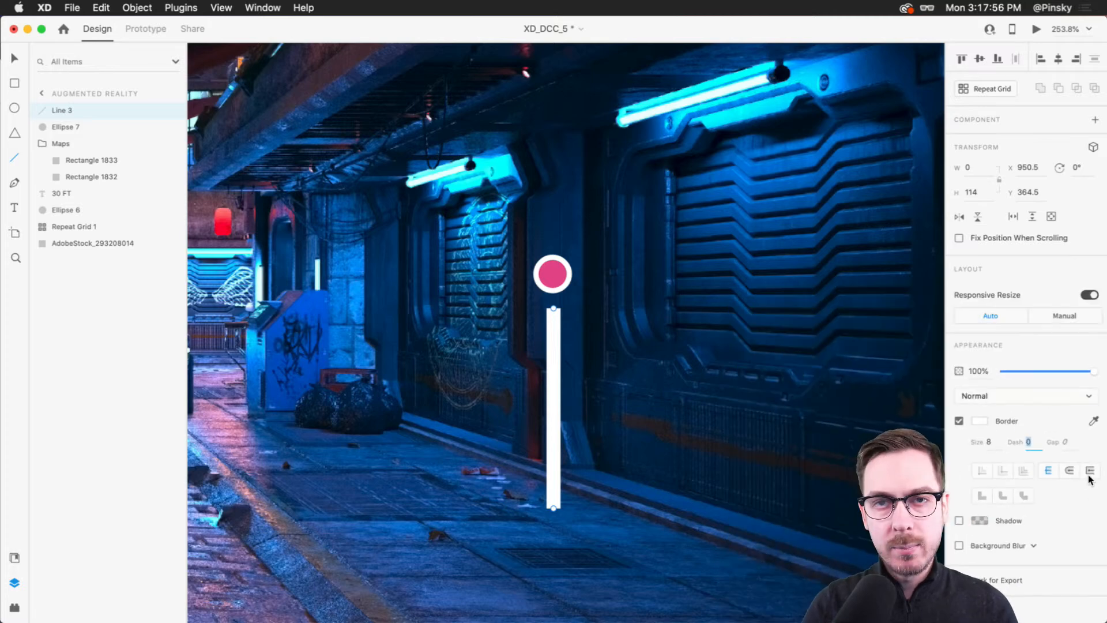
Try a dash length of 8 on the vertical line
key("Up")
key("Up")
key("Up")
key("Up")
key("Up")
key("Up")
key("Up")
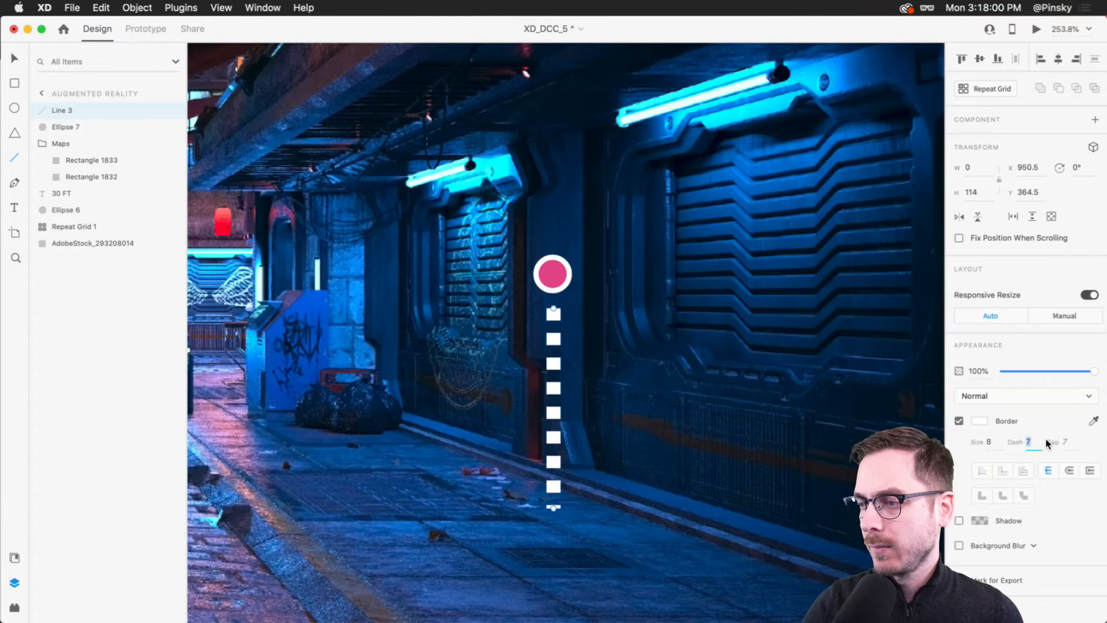
key("Up")
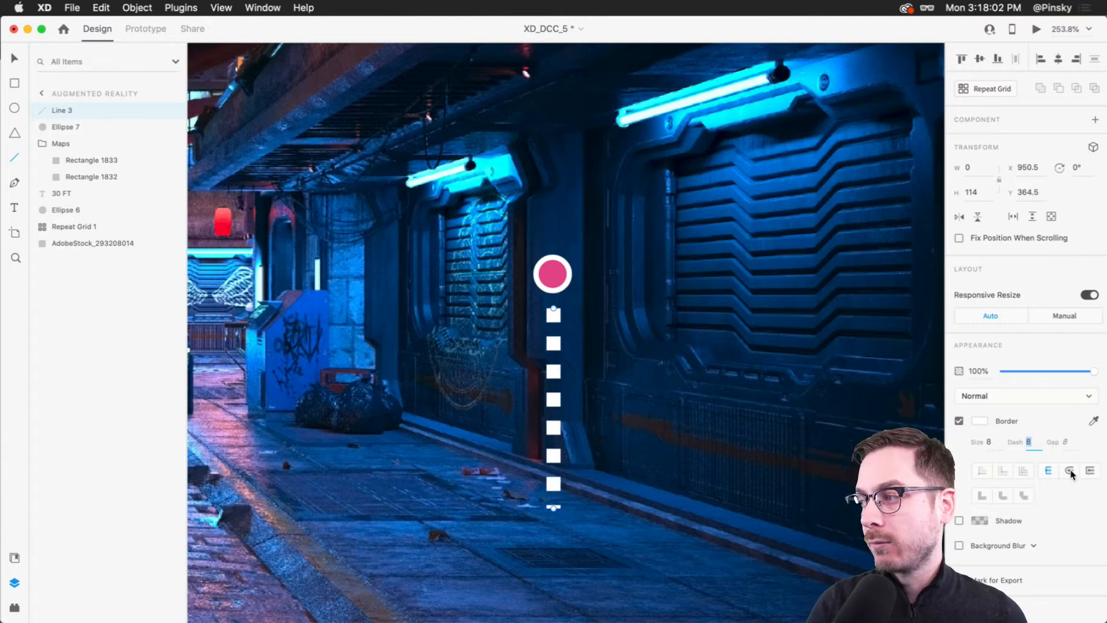
Give the vertical line round caps, a dash of 10 and a gap of 21
left_click(1070, 472)
type("10")
key("Tab")
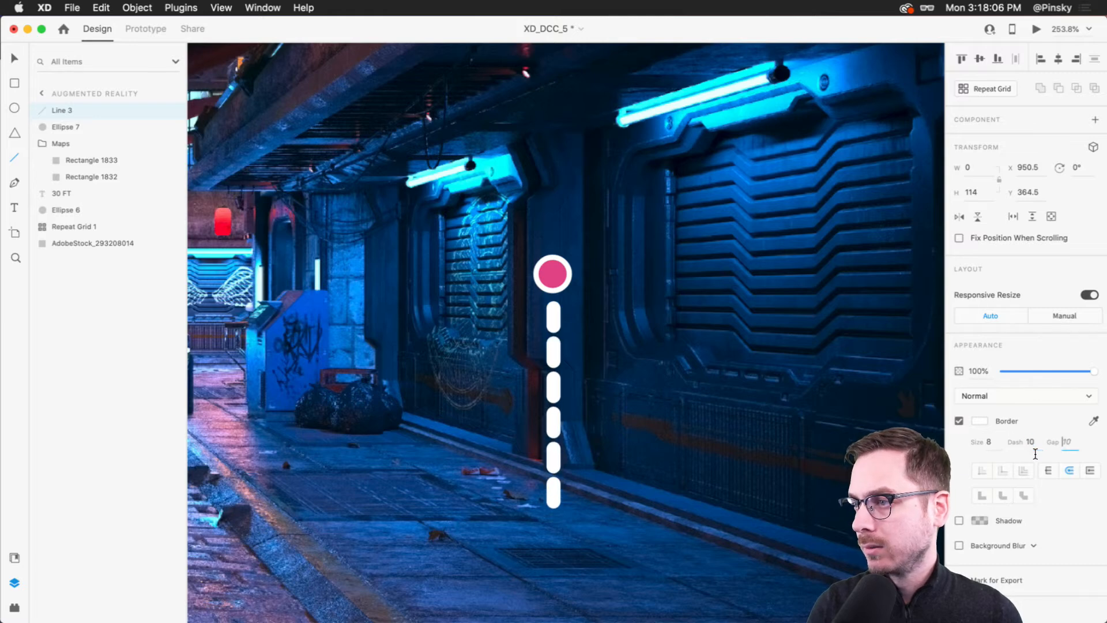
type("20")
key("Return")
key("Down")
key("Up")
key("Up")
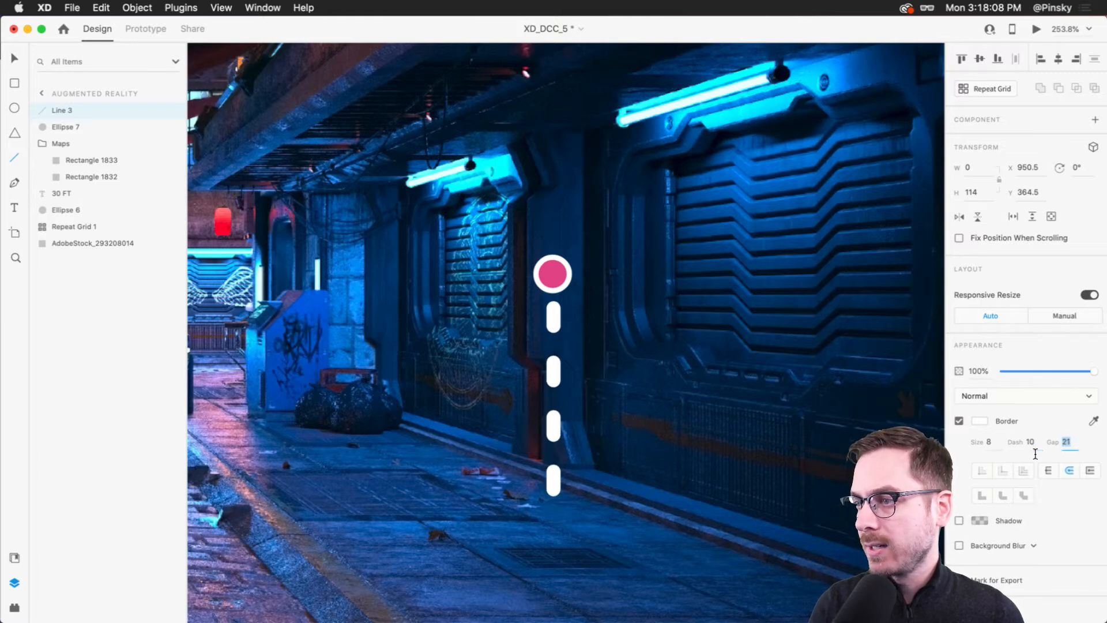
Turn the dashes into round dots by setting the line's dash to 0 and its gap to 22
key("shift+Tab")
key("shift+Down")
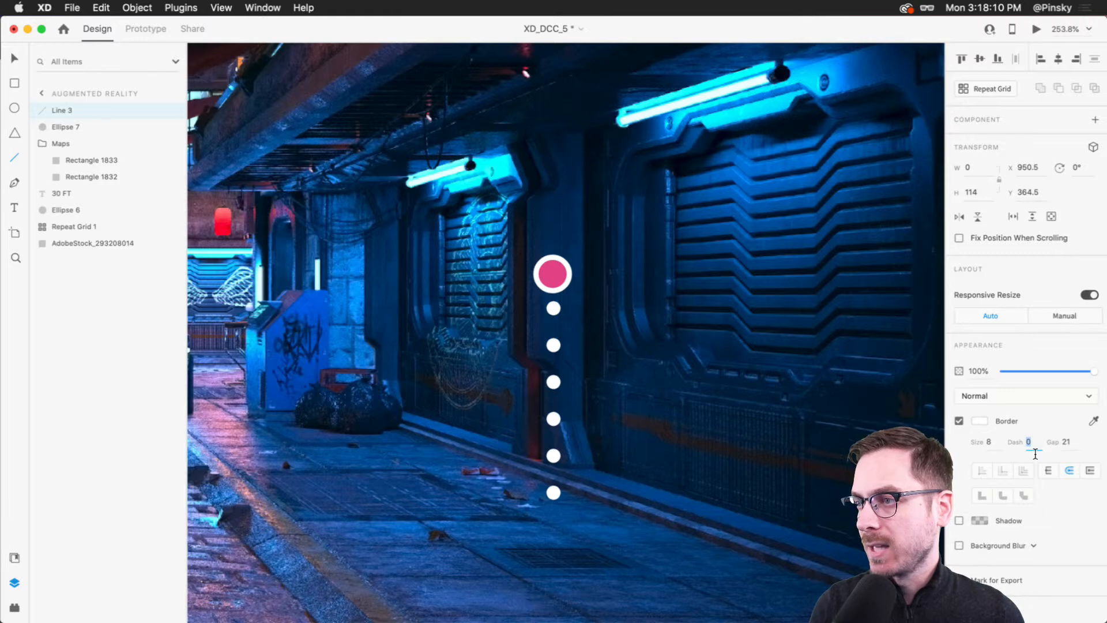
key("Tab")
key("Up")
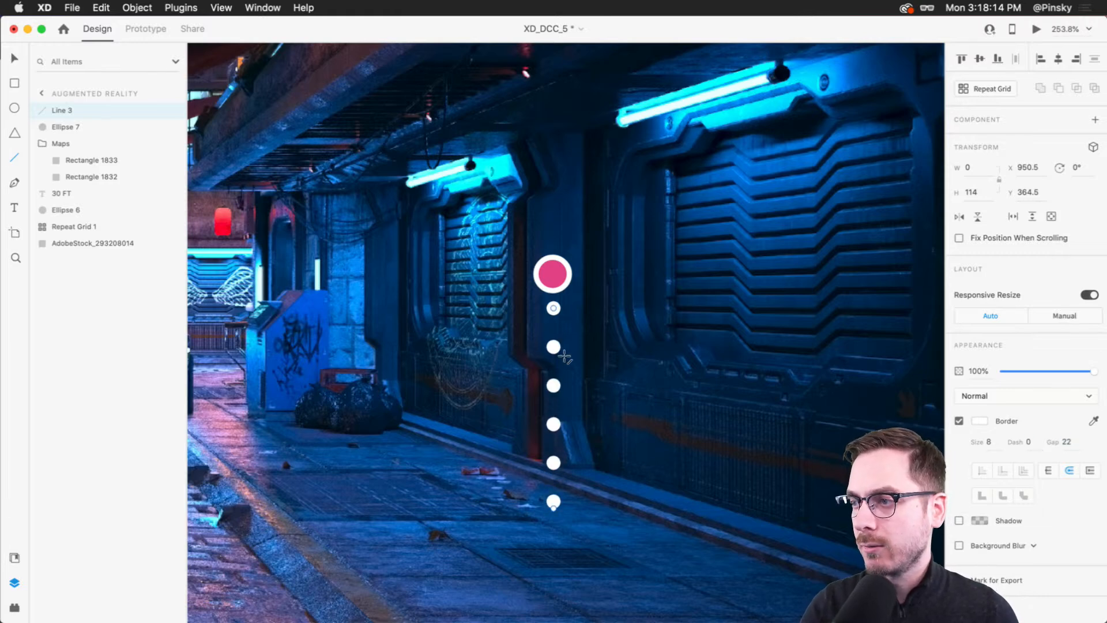
Shift the dotted line down slightly under the circle and enlarge the circle to 24 by 24
left_click_drag(556, 347, 555, 353)
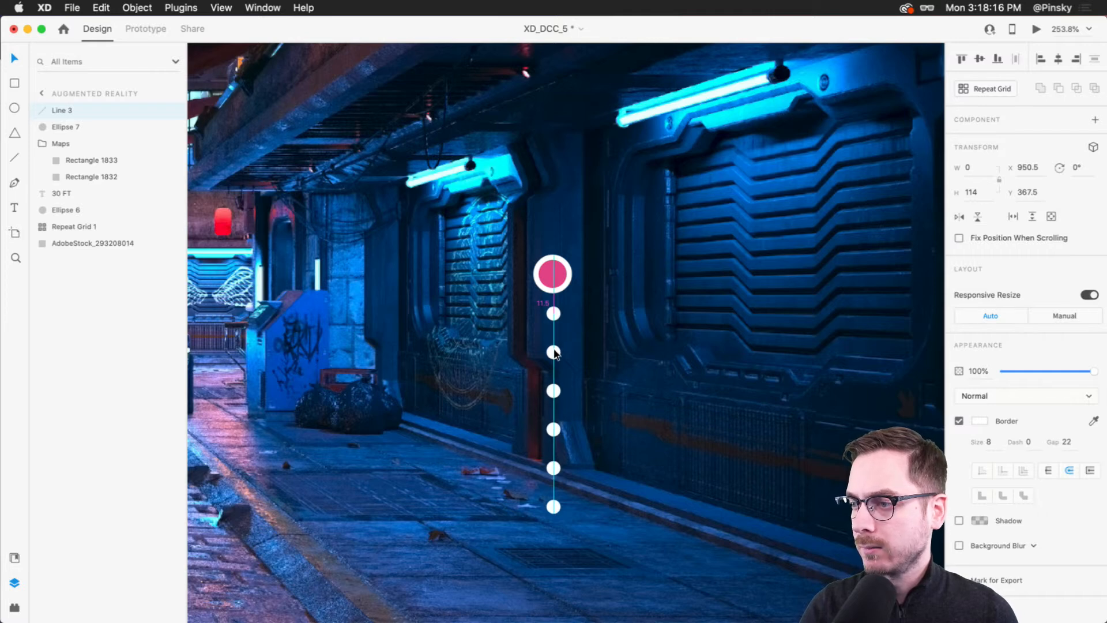
left_click(551, 271)
left_click_drag(574, 298, 575, 298)
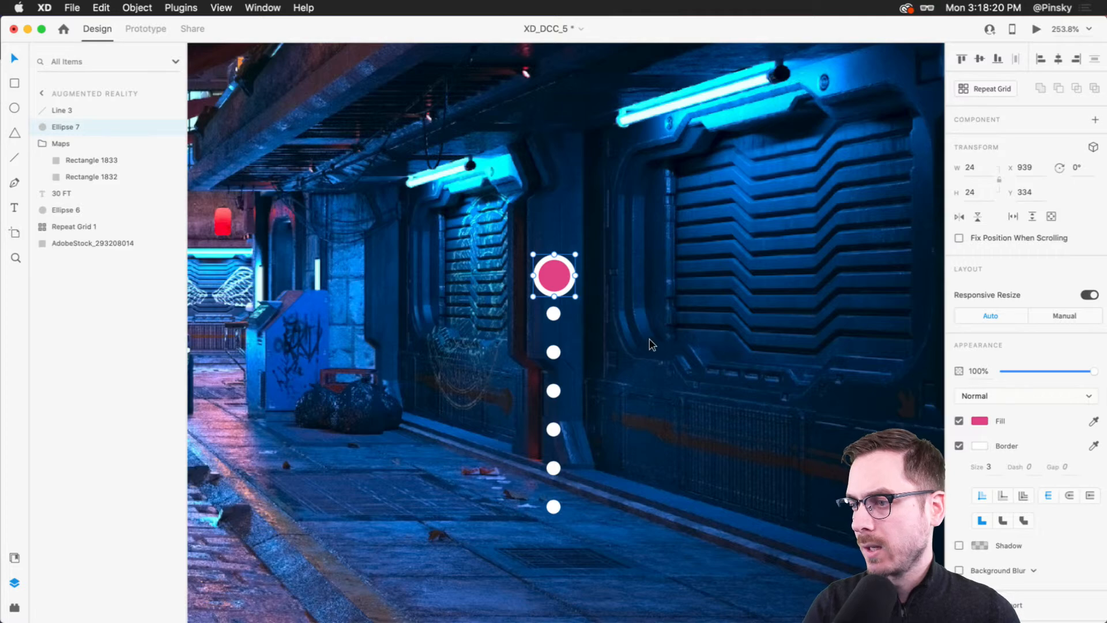
scroll(650, 339, "down", 5)
scroll(650, 339, "up", 4)
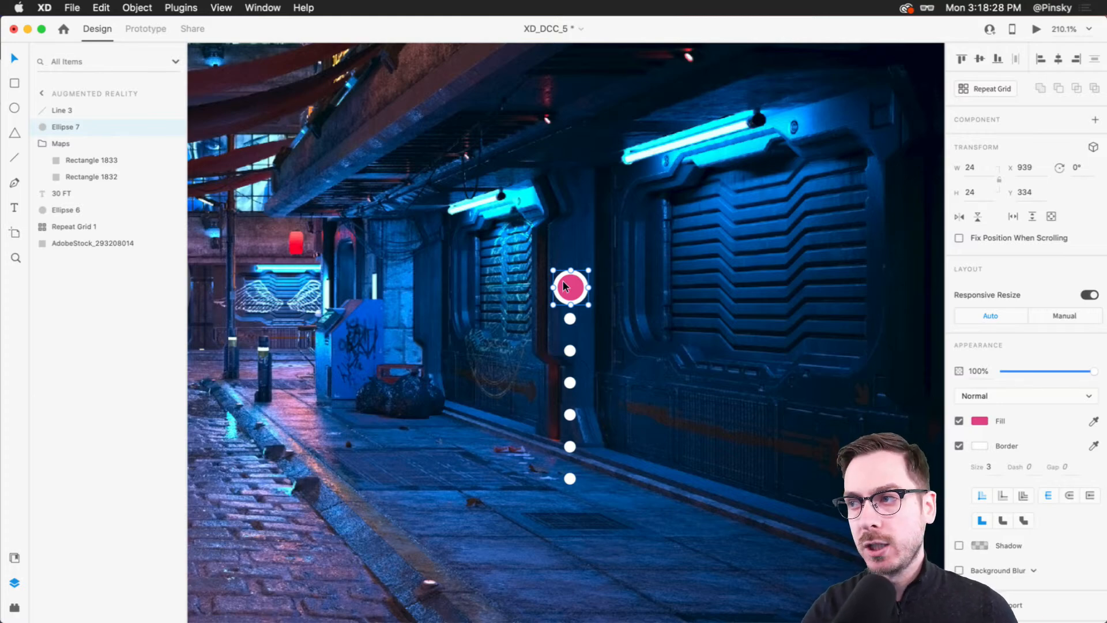
Draw a rectangle about 191 by 114 above the circle and a downward-pointing triangle about 23 by 20 on its lower edge
left_click_drag(473, 180, 461, 317)
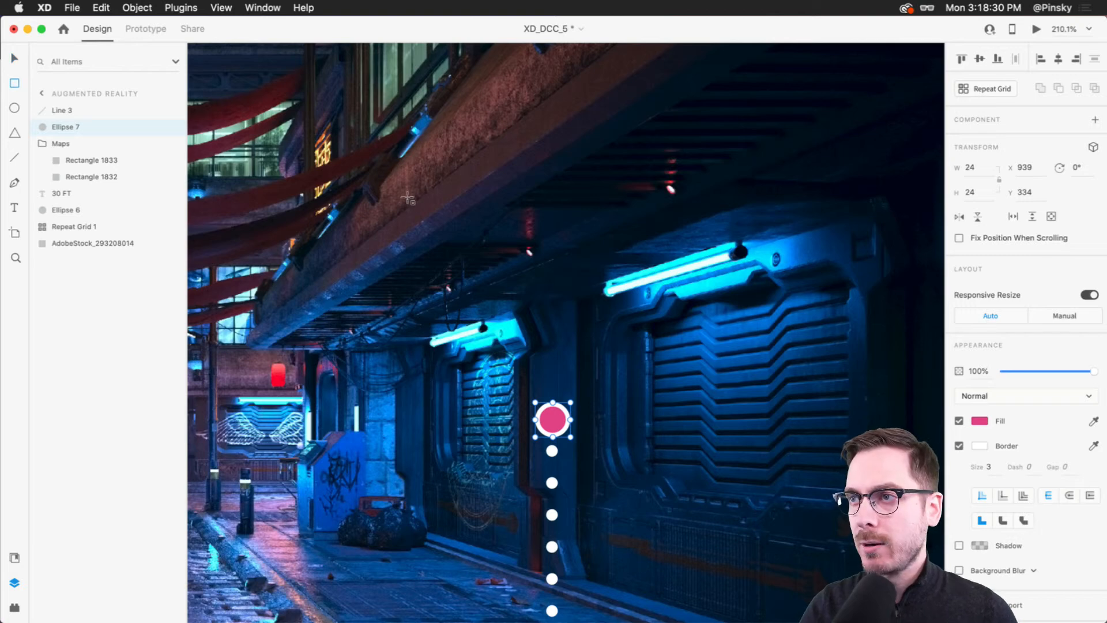
mouse_move(396, 155)
left_mouse_down()
mouse_move(656, 325)
mouse_move(695, 322)
mouse_move(674, 324)
left_mouse_up()
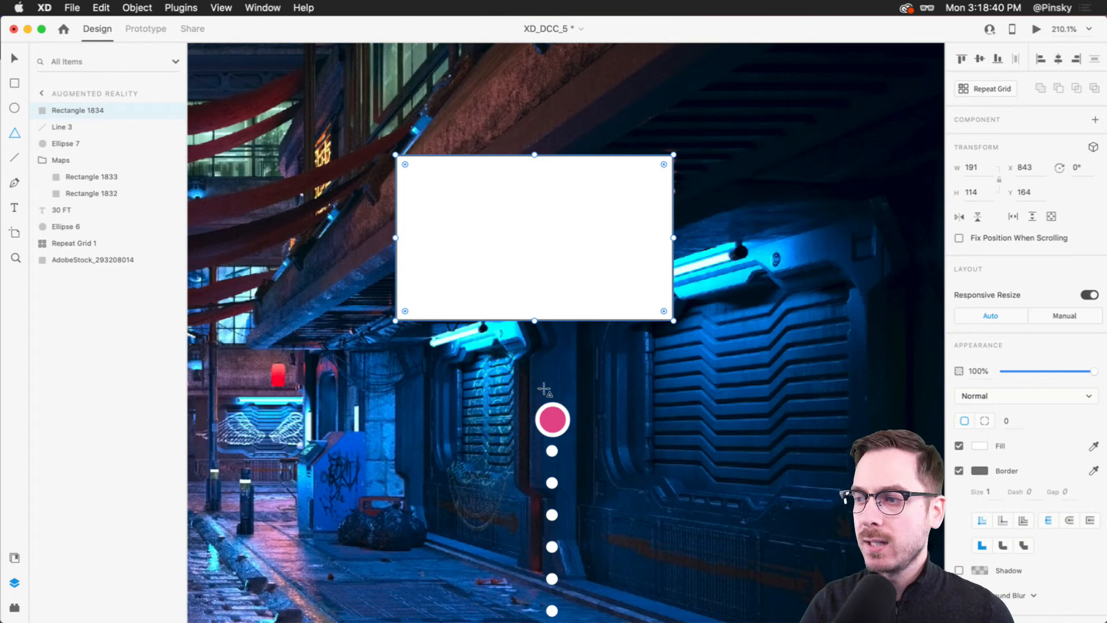
left_click_drag(528, 308, 563, 337)
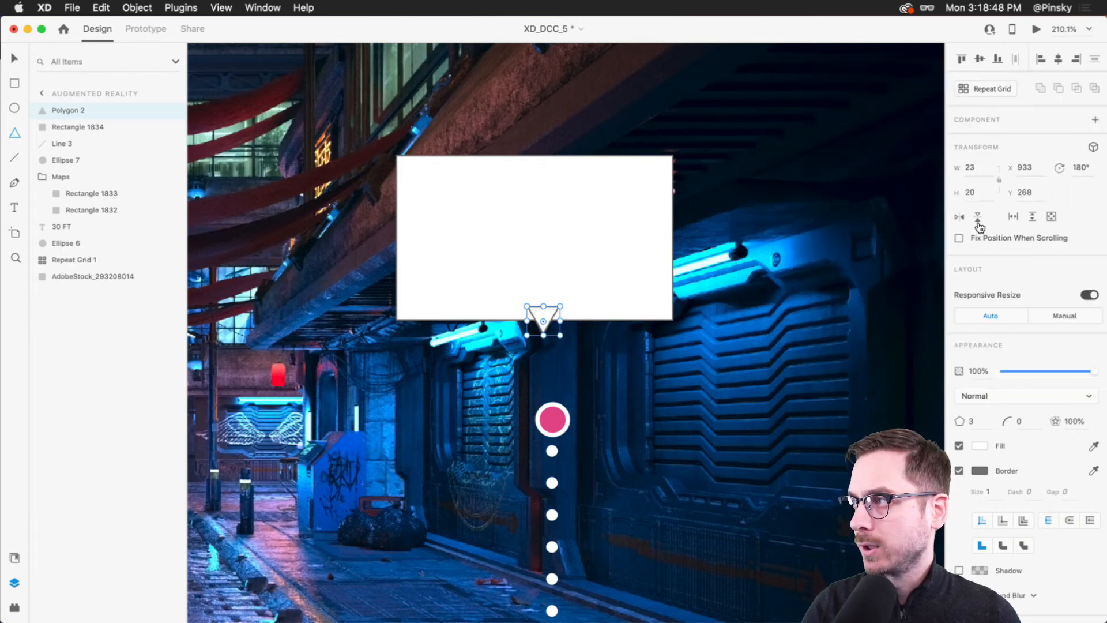
Center the downward-pointing triangle horizontally on the white rectangle's lower edge
key("Right")
key("Right")
key("Right")
key("Right")
key("Right")
key("Right")
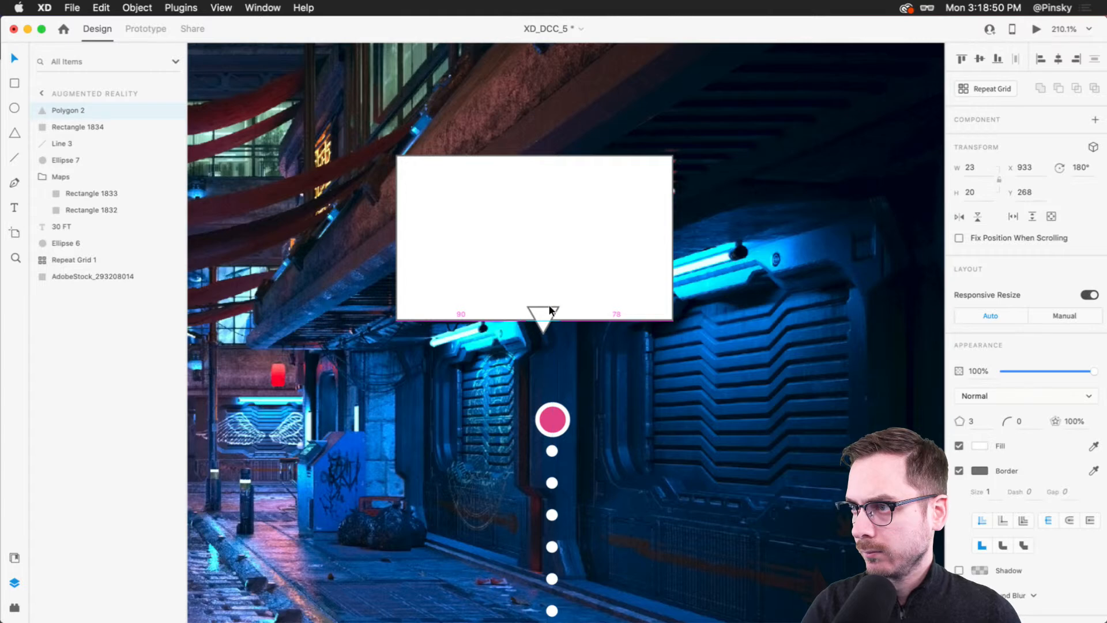
left_click_drag(555, 311, 541, 310)
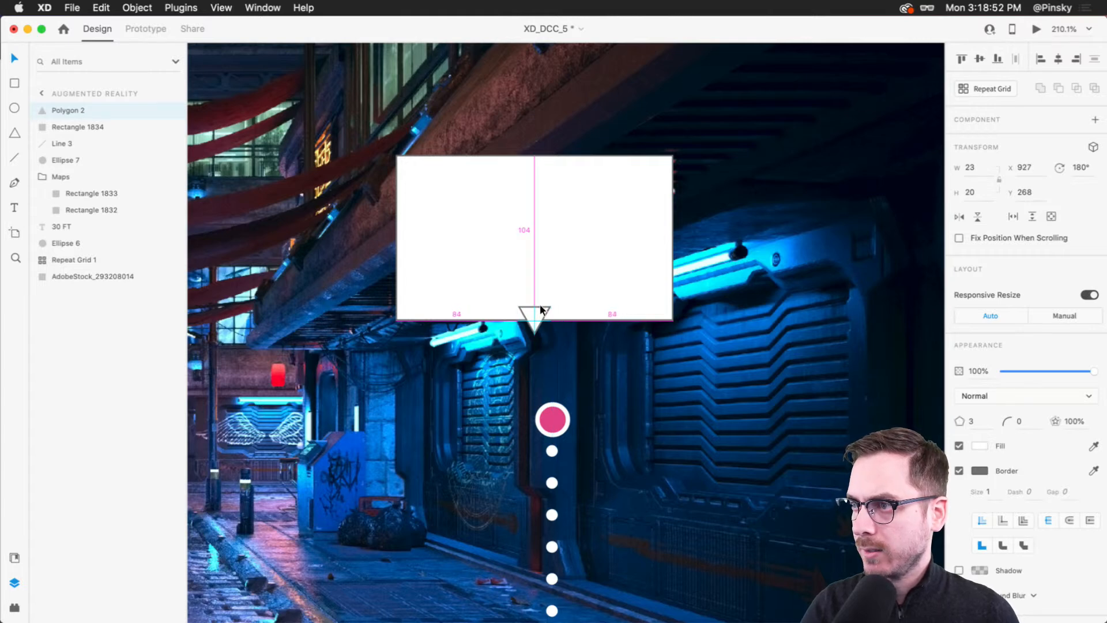
Round the white rectangle's corners to 9 and the triangle's corners to 3
left_click(655, 306)
left_click_drag(665, 311, 661, 308)
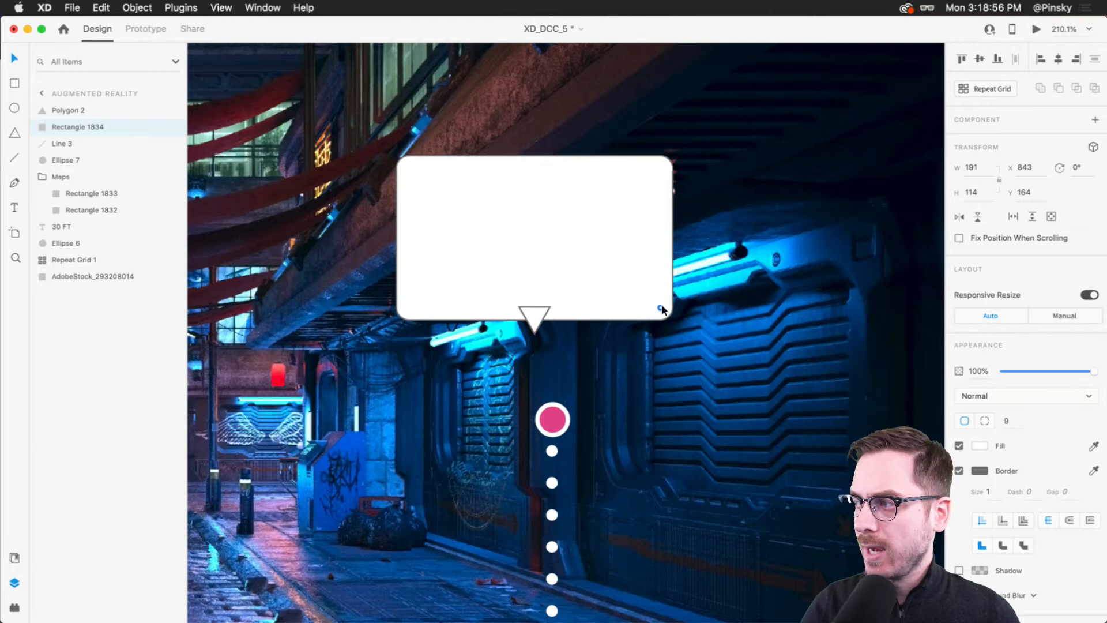
left_click_drag(662, 311, 662, 311)
left_click(531, 315)
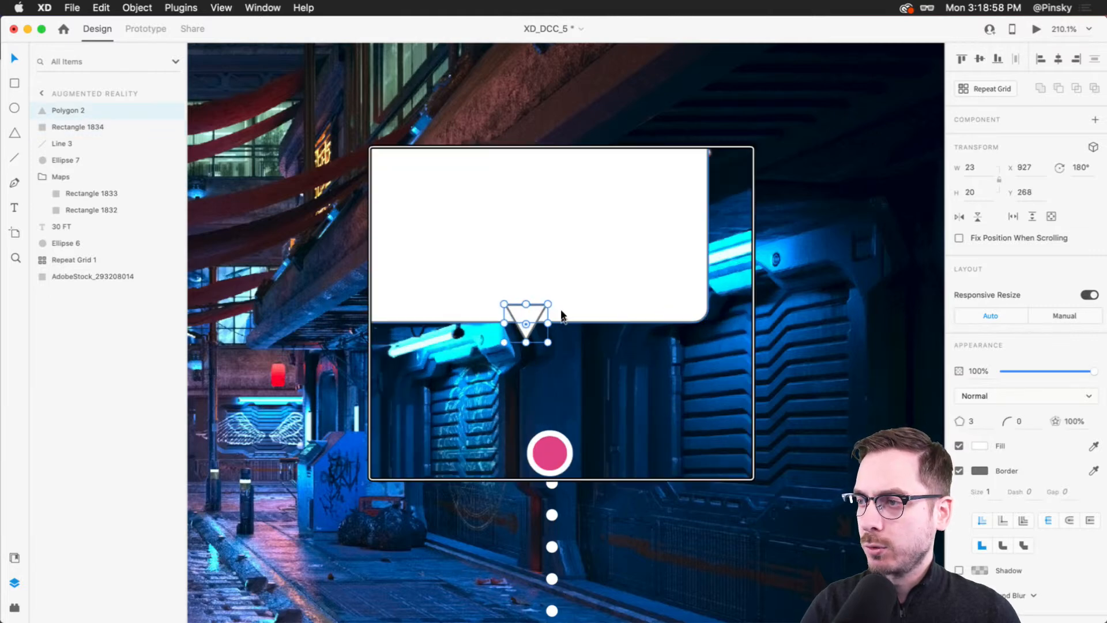
mouse_move(504, 333)
left_mouse_down()
mouse_move(503, 314)
mouse_move(505, 342)
left_mouse_up()
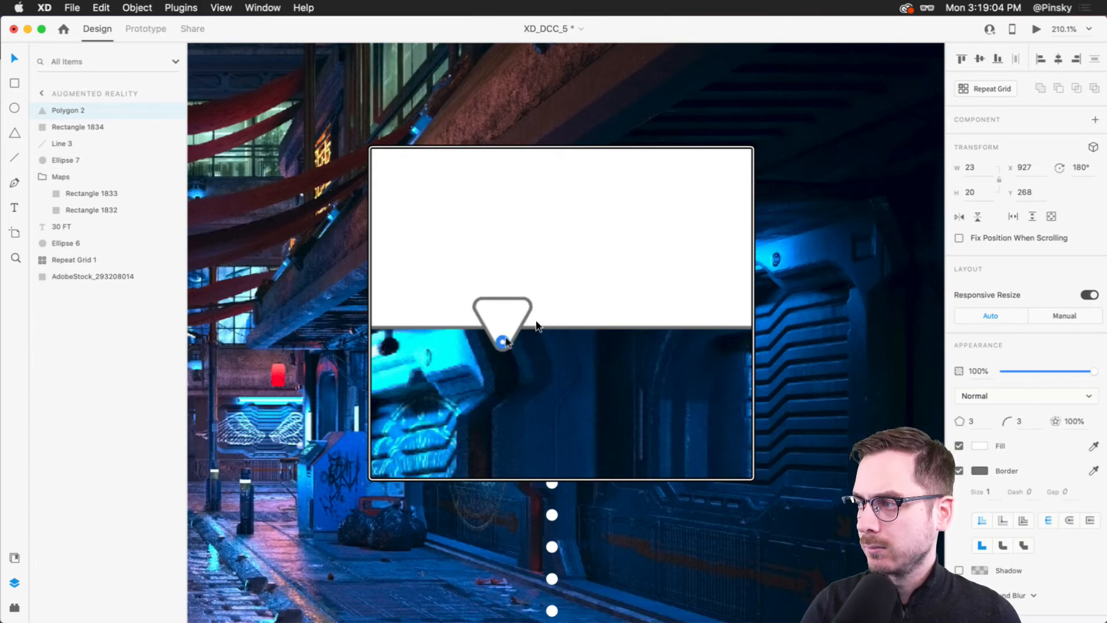
scroll(537, 322, "up", 10)
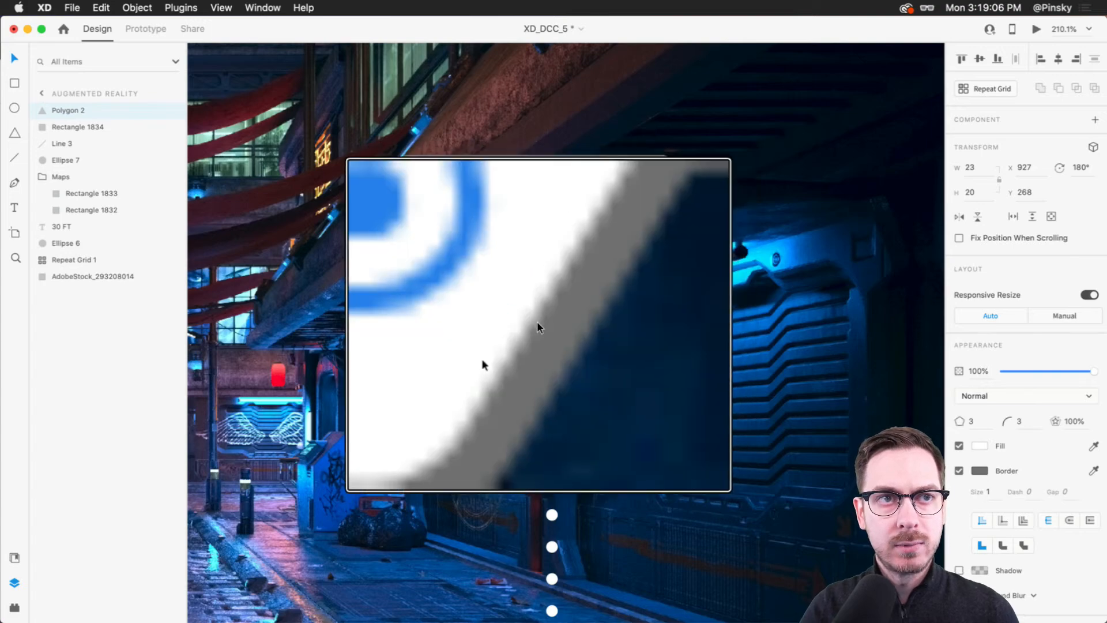
scroll(538, 322, "down", 10)
Unite the rectangle and triangle into one callout shape and place it with its pointer centered just above the pink circle
left_click(588, 284, "shift")
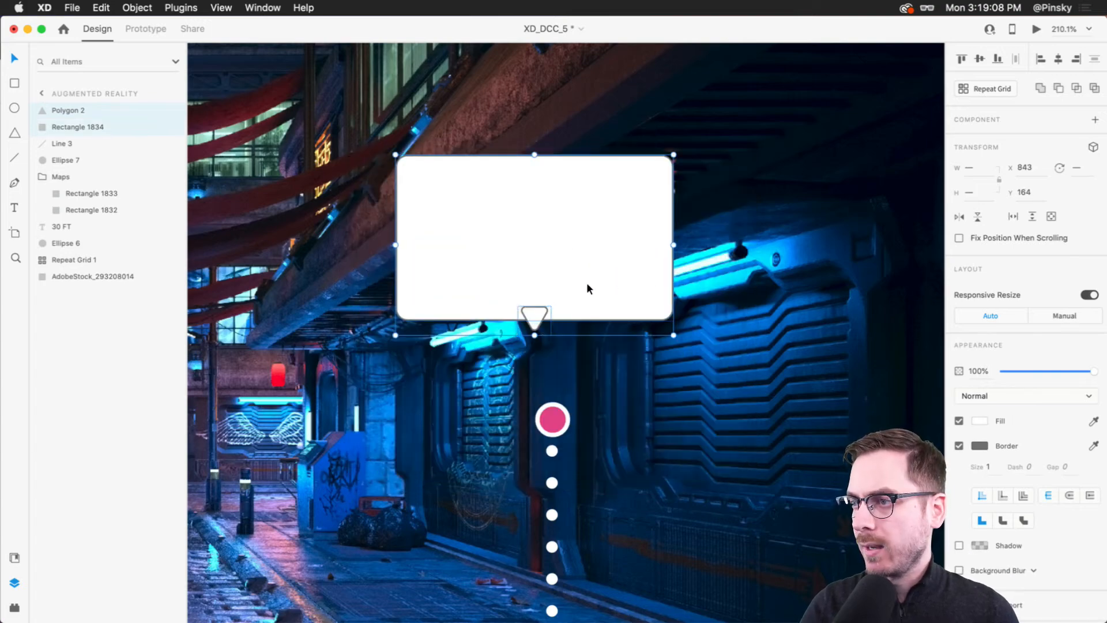
mouse_move(571, 282)
left_mouse_down()
mouse_move(591, 316)
mouse_move(561, 284)
left_mouse_up()
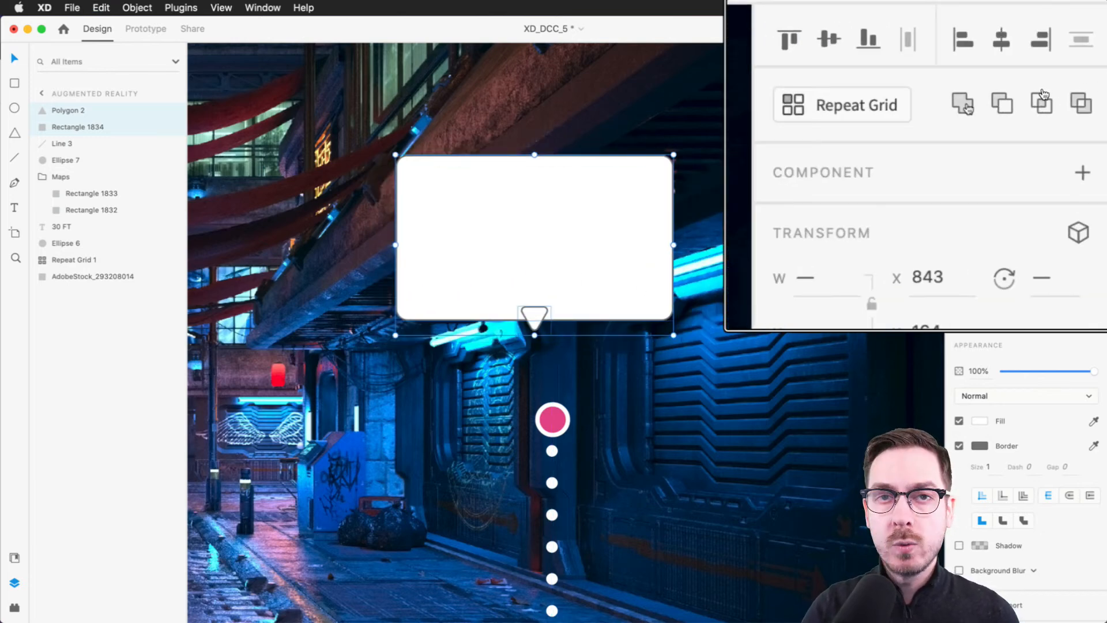
left_click(1043, 91)
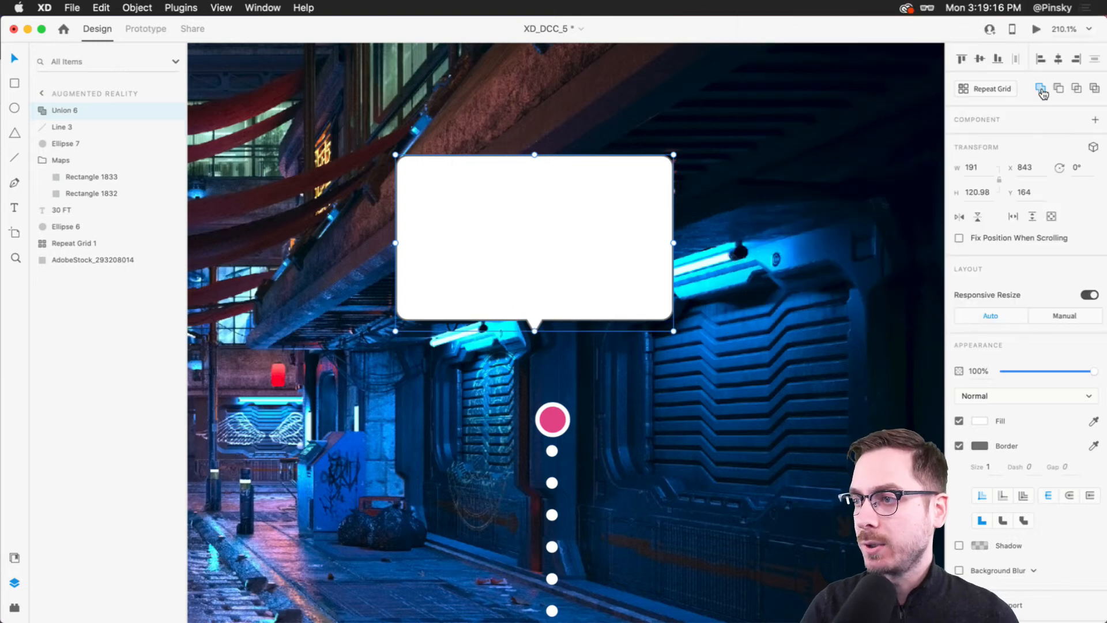
left_click_drag(567, 235, 584, 287)
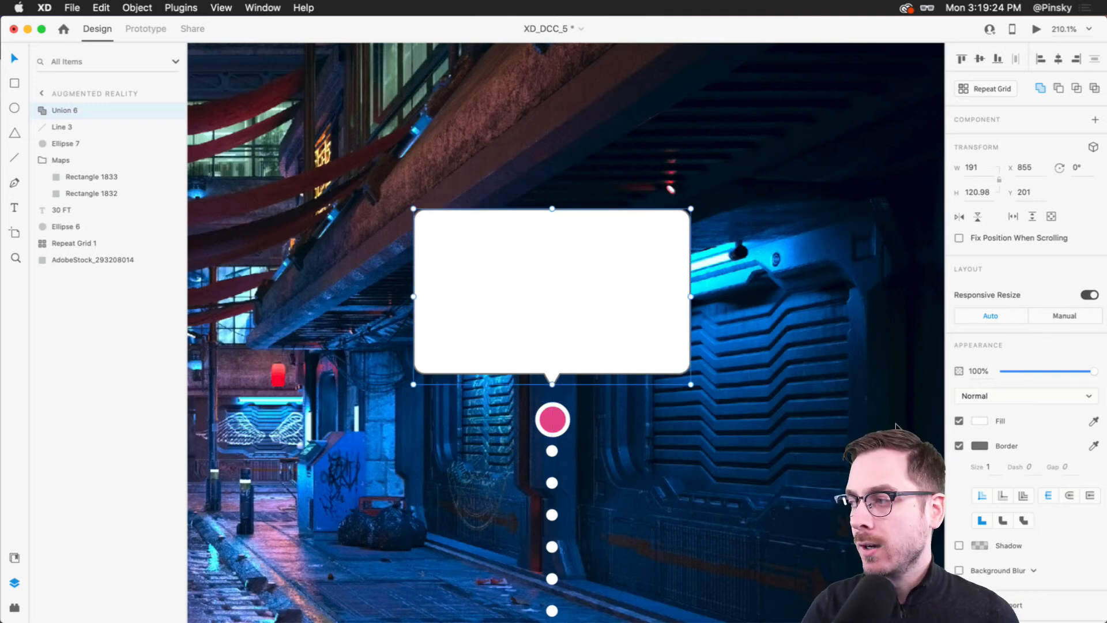
Try the Overlay and Soft Light blend modes on the callout shape, then undo both changes
left_click(1014, 396)
left_click(996, 497)
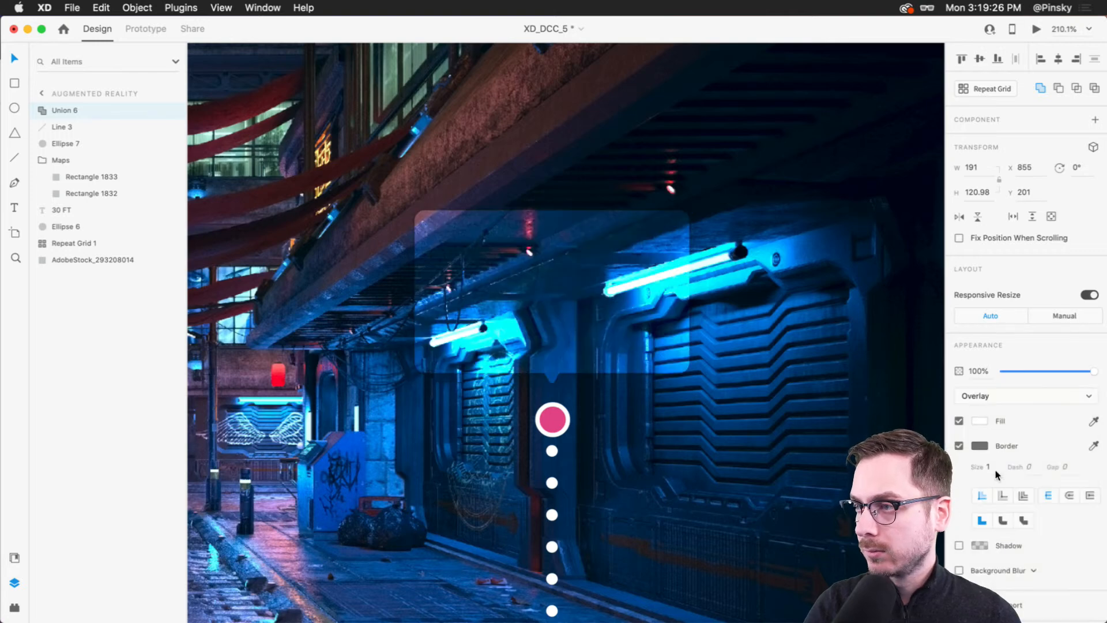
left_click(1016, 391)
left_click(1013, 407)
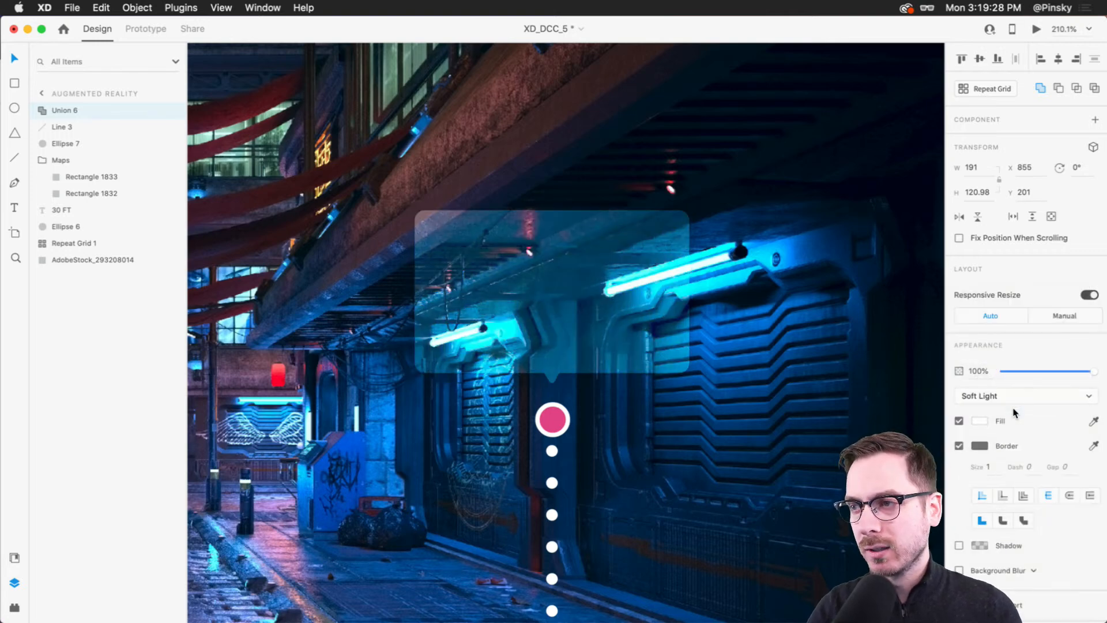
key("super+z")
key("super+z")
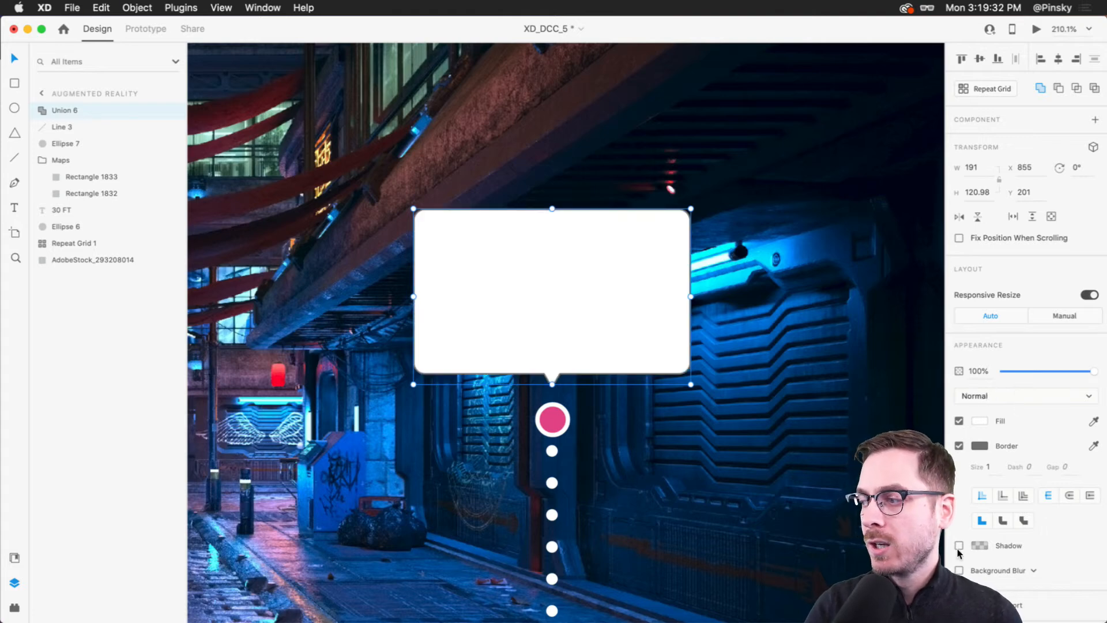
Give the callout a background blur with brightness 24 and increased effect opacity, and make its border transparent
left_click(959, 570)
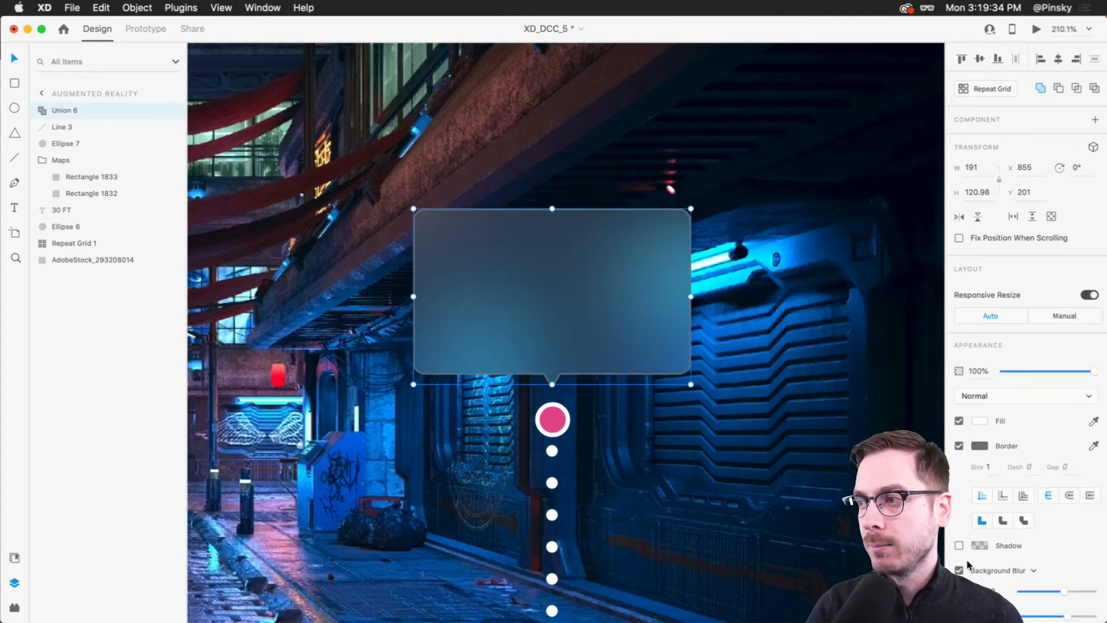
left_click(980, 445)
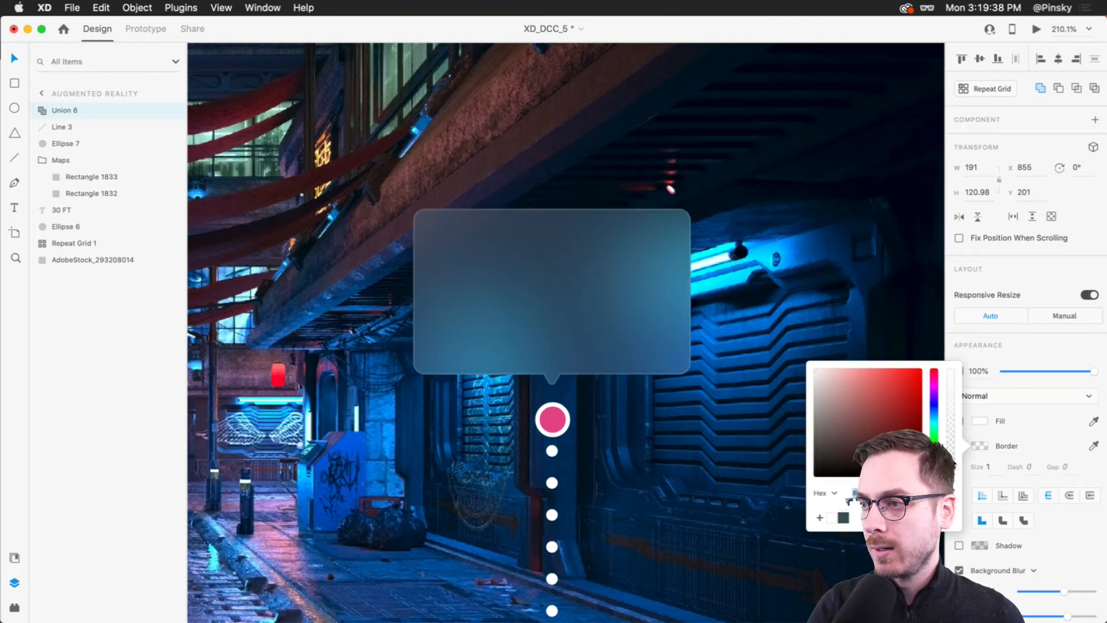
scroll(1033, 542, "down", 2)
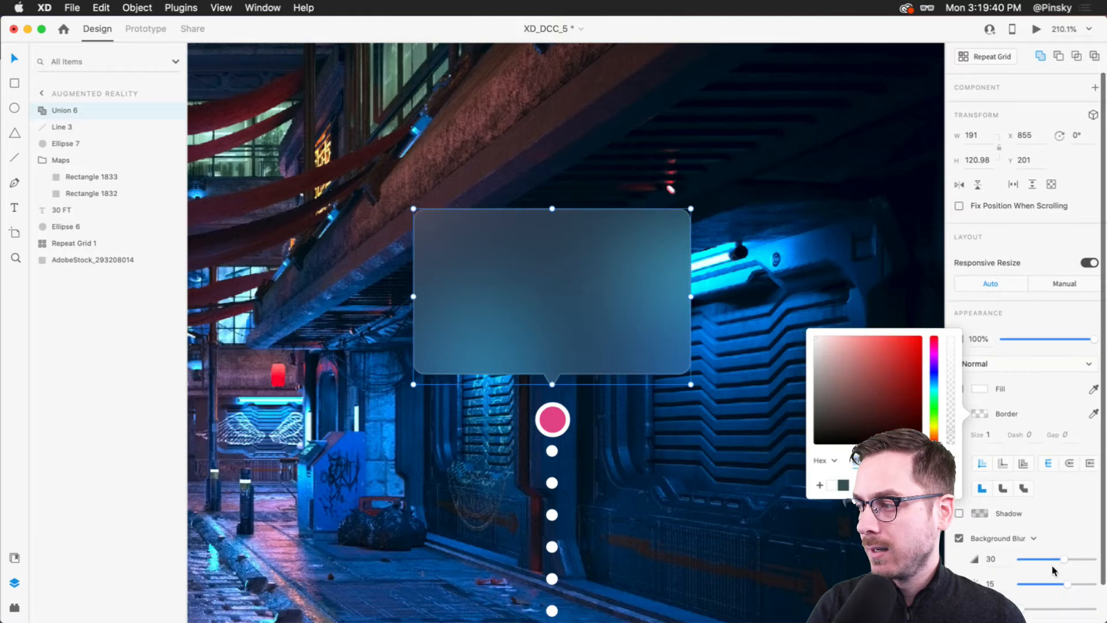
left_click_drag(1069, 584, 1076, 580)
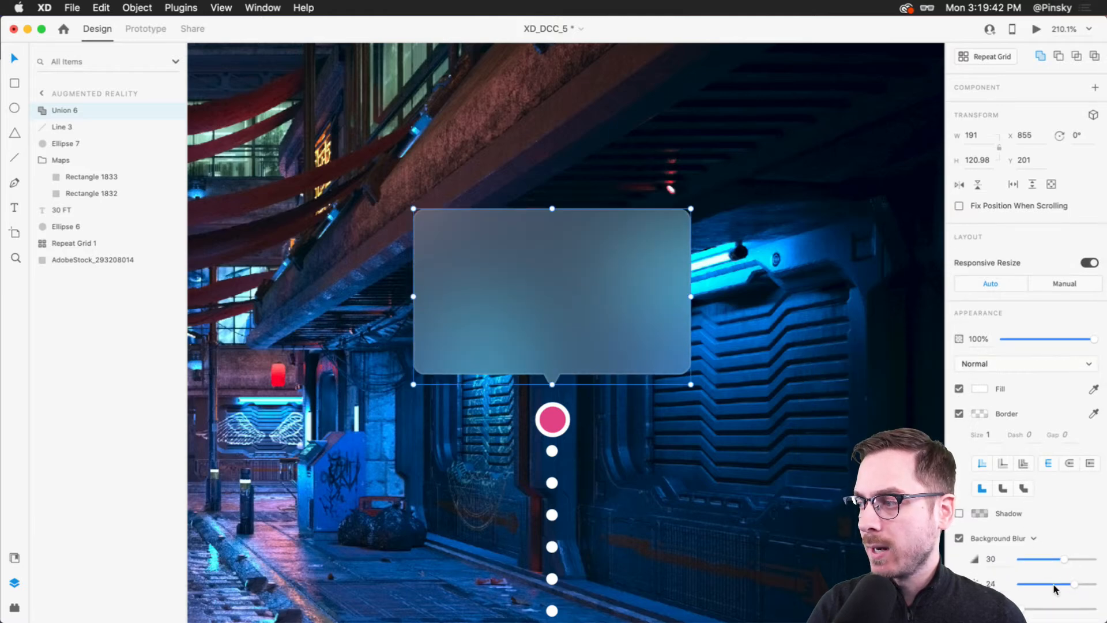
left_click_drag(1020, 608, 1051, 608)
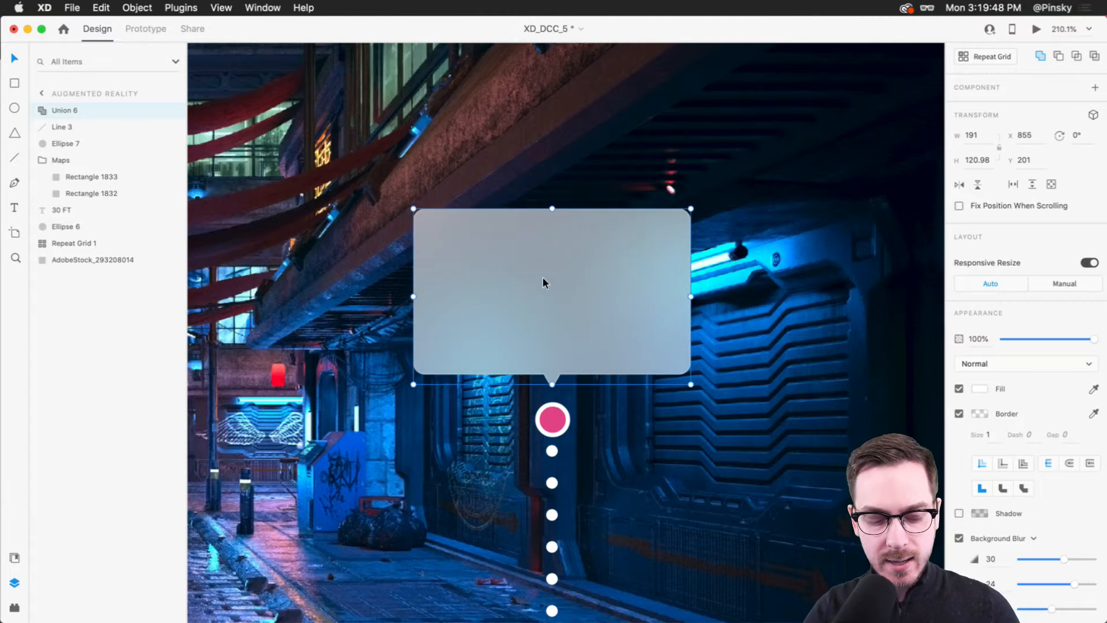
Draw a borderless rectangle about 183 by 73 inside the callout's upper part, with corners rounded to 5
key("r")
left_click_drag(421, 217, 685, 325)
key("v")
key("super+0")
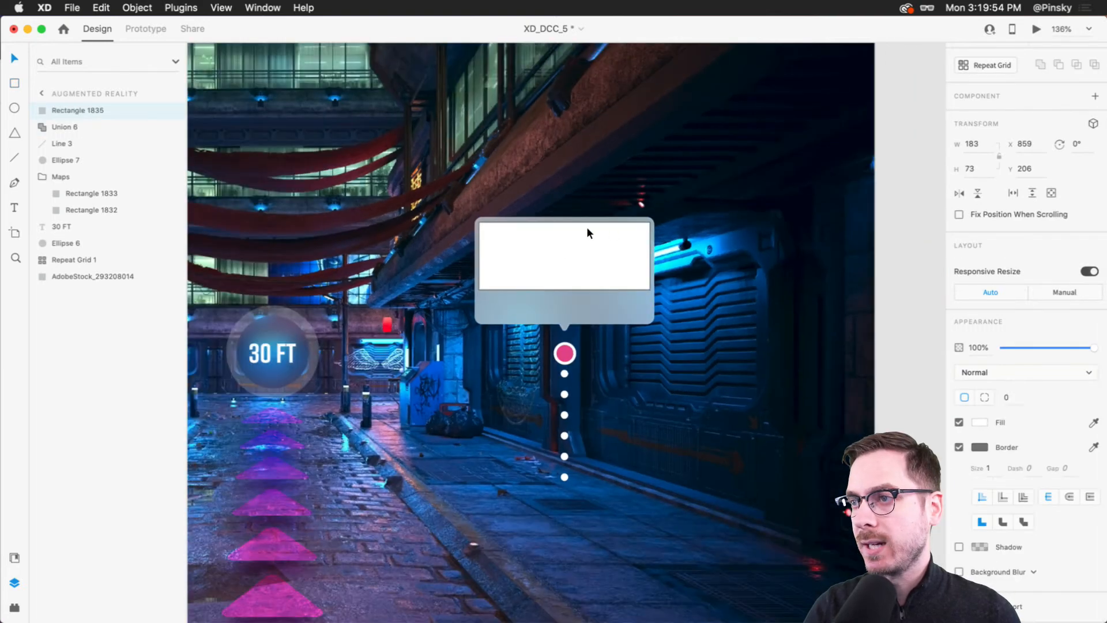
key("super+3")
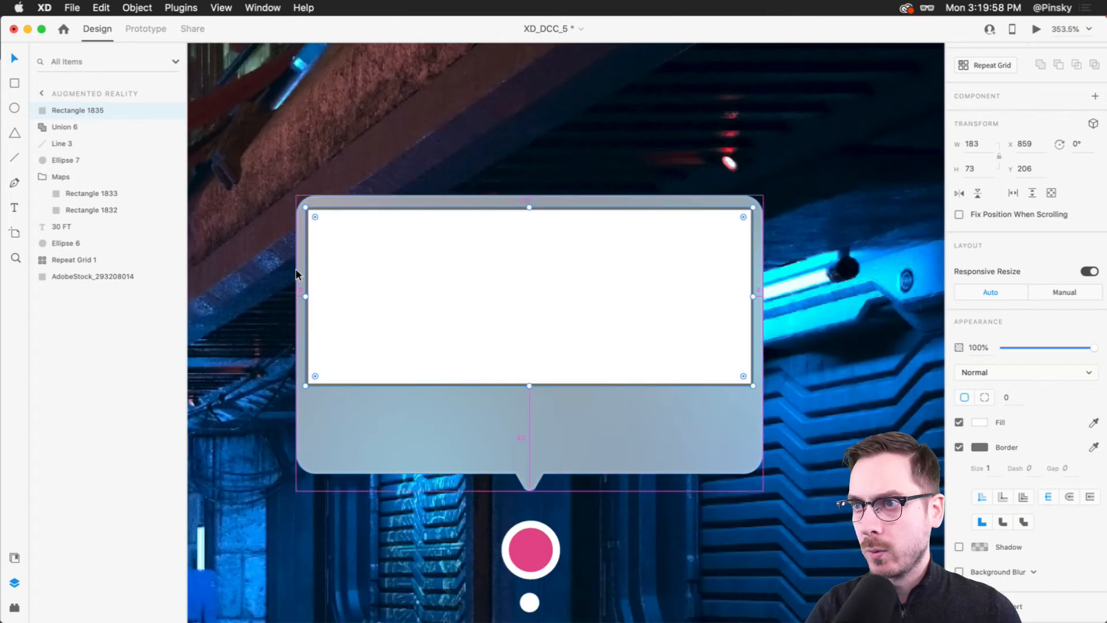
key("Up")
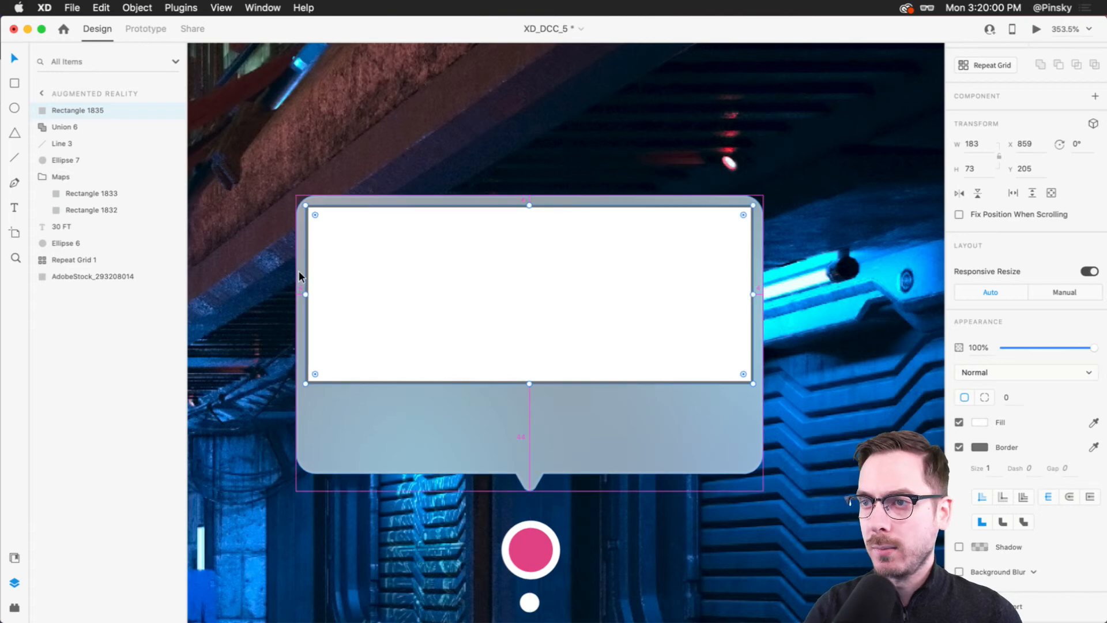
mouse_move(312, 212)
left_mouse_down()
mouse_move(323, 217)
mouse_move(315, 211)
left_mouse_up()
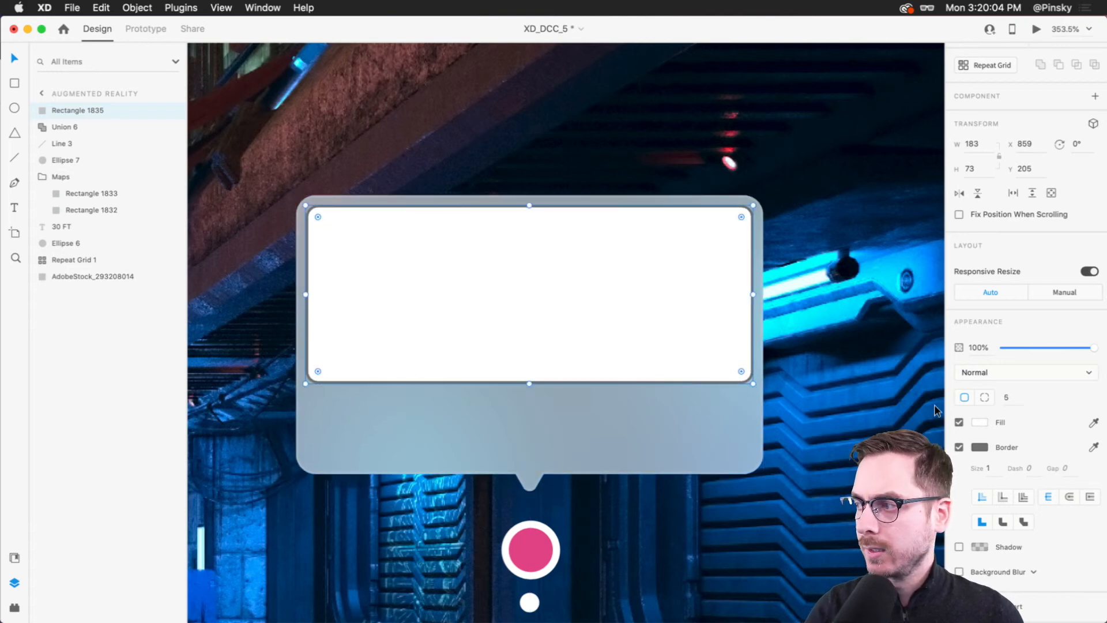
left_click(959, 448)
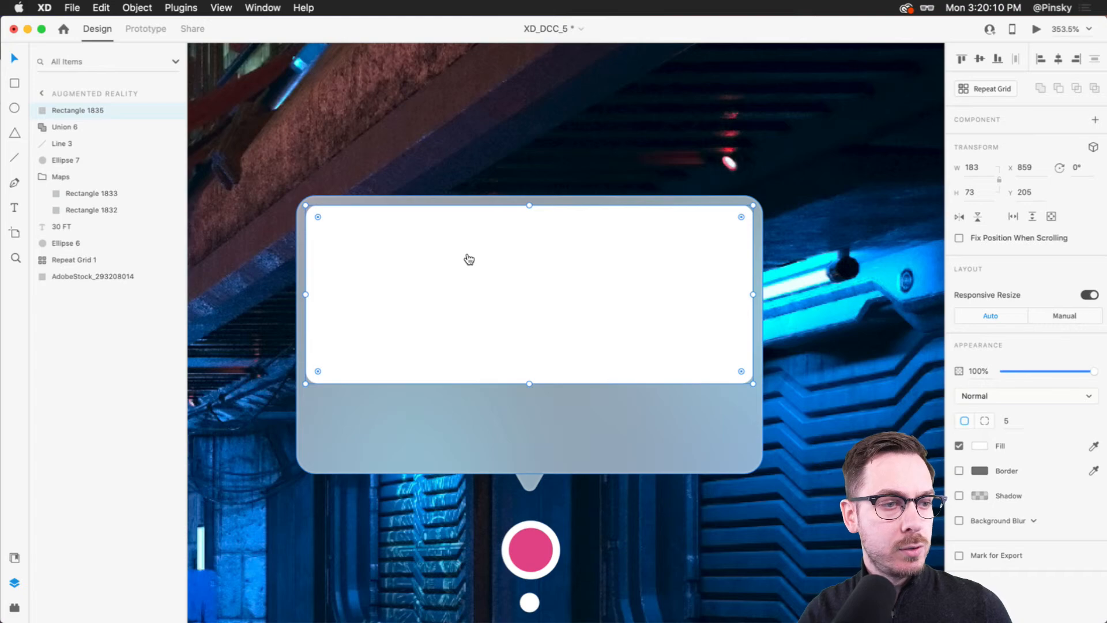
Switch to Finder, preview AdobeStock_307220449.jpeg in the Cyberpunk folder, and fill the callout's inner rectangle with that image
key("super+Tab")
left_click(583, 321)
left_click(605, 232)
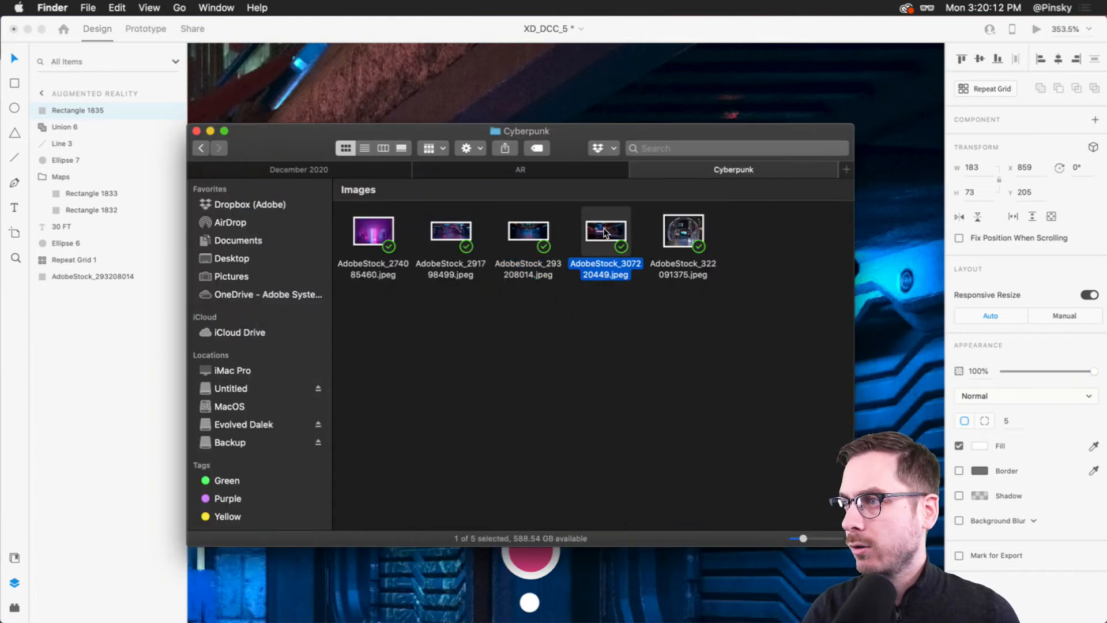
key("space")
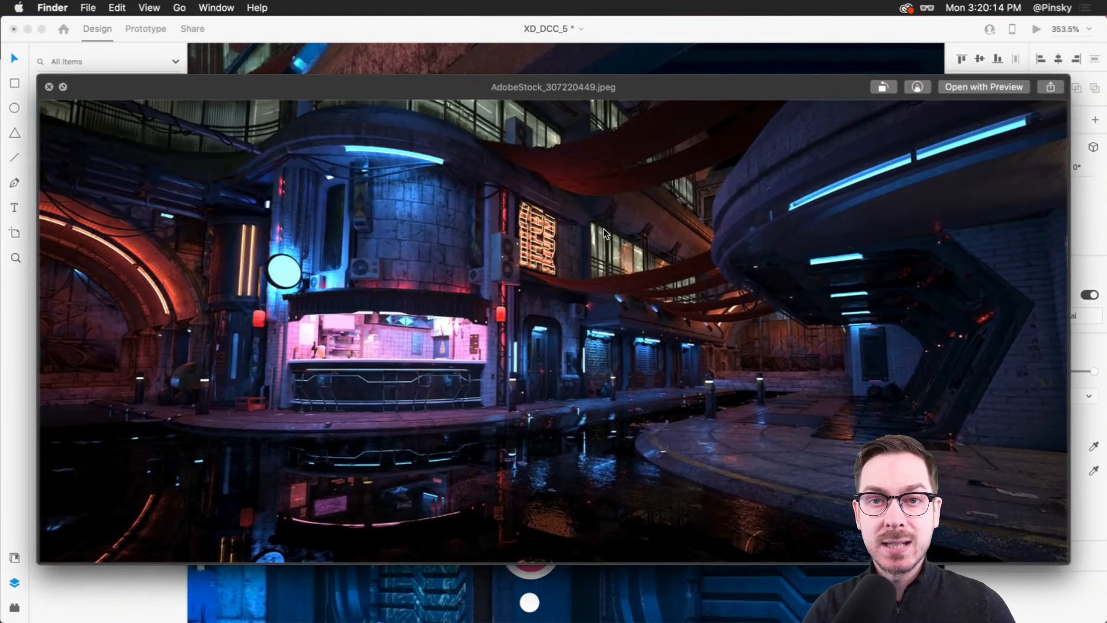
key("space")
left_click_drag(602, 233, 576, 244)
key("super+Tab")
Add the text "Starbucks" under the callout image at size 12 with a dark fill
key("t")
left_click(326, 416)
type("Starbucks")
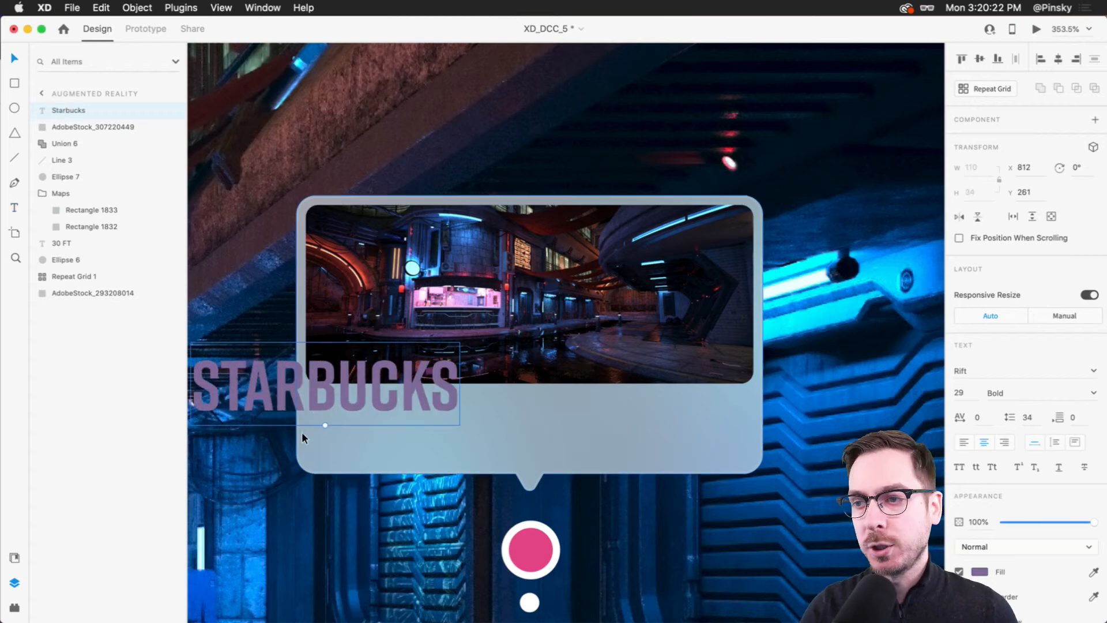
left_click_drag(325, 426, 365, 400)
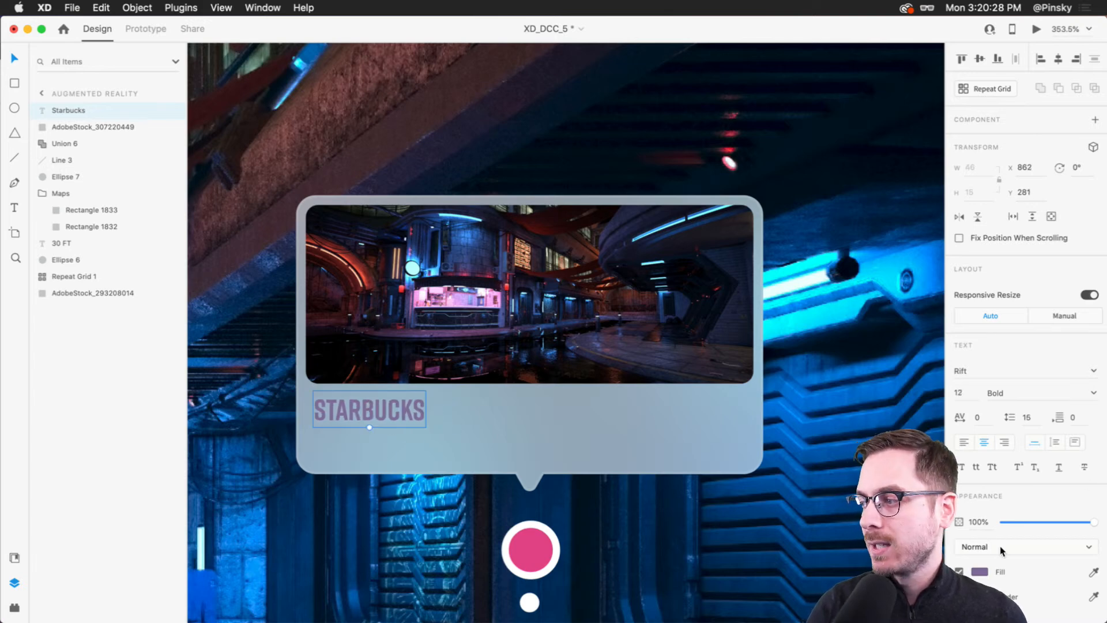
left_click(979, 571)
left_click(824, 541)
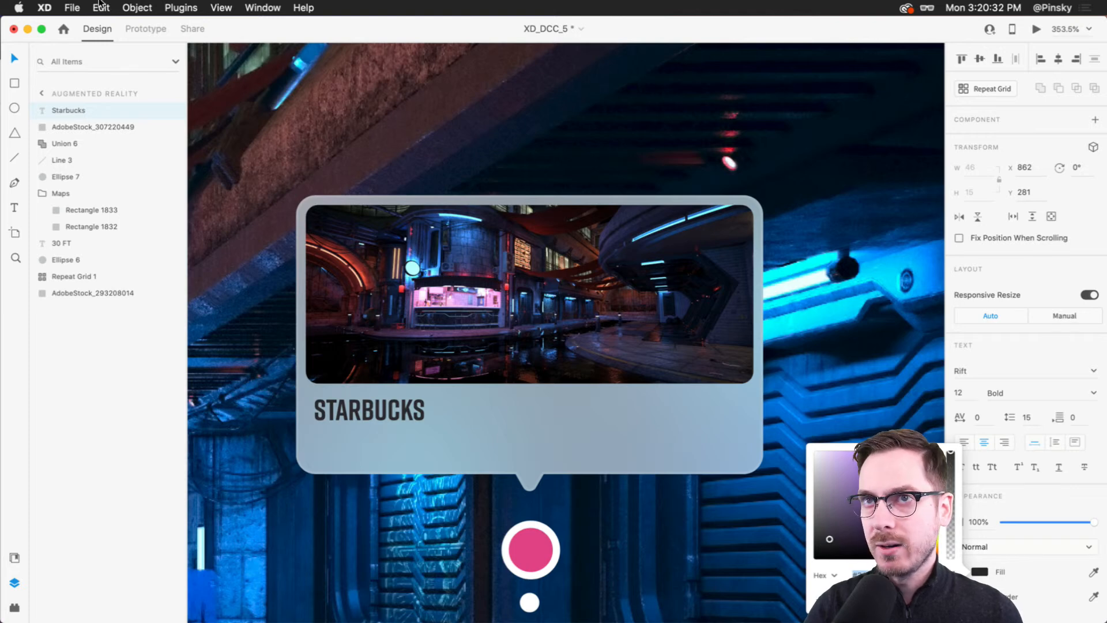
Duplicate the Starbucks text directly below, change the copy to "Night City" and left-align it
left_click(13, 57)
left_click_drag(371, 404, 361, 448)
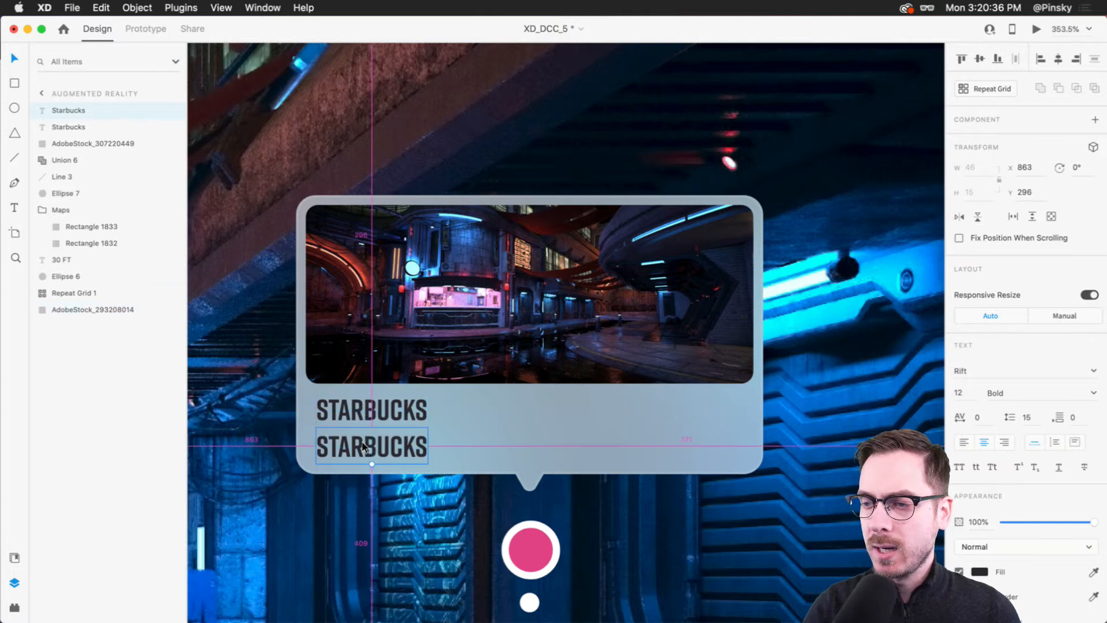
double_click(362, 450)
type("NIGHT CITYU")
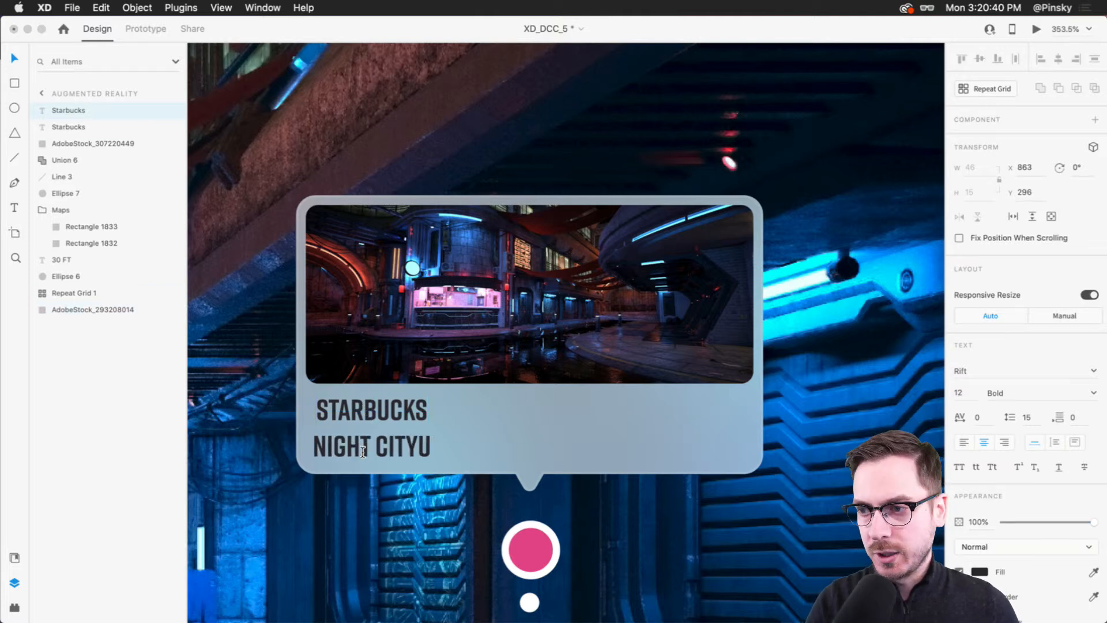
key("BackSpace")
key("Escape")
left_click(964, 442)
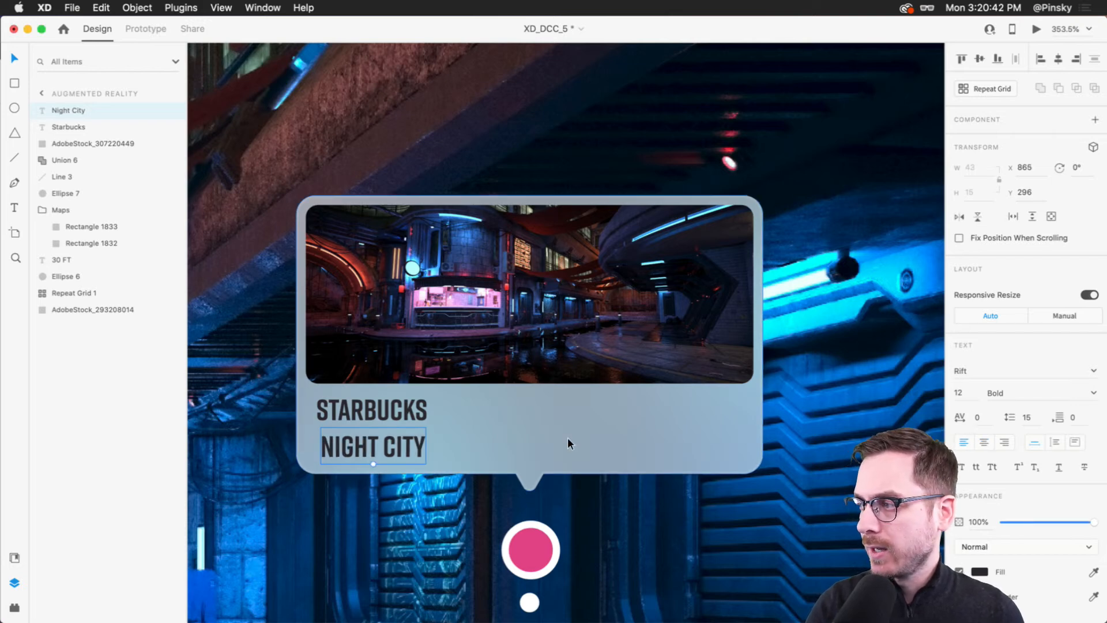
Extend the second line to "Night City • 10 ft away" and line up its left edge with the Starbucks text
double_click(376, 441)
key("Right")
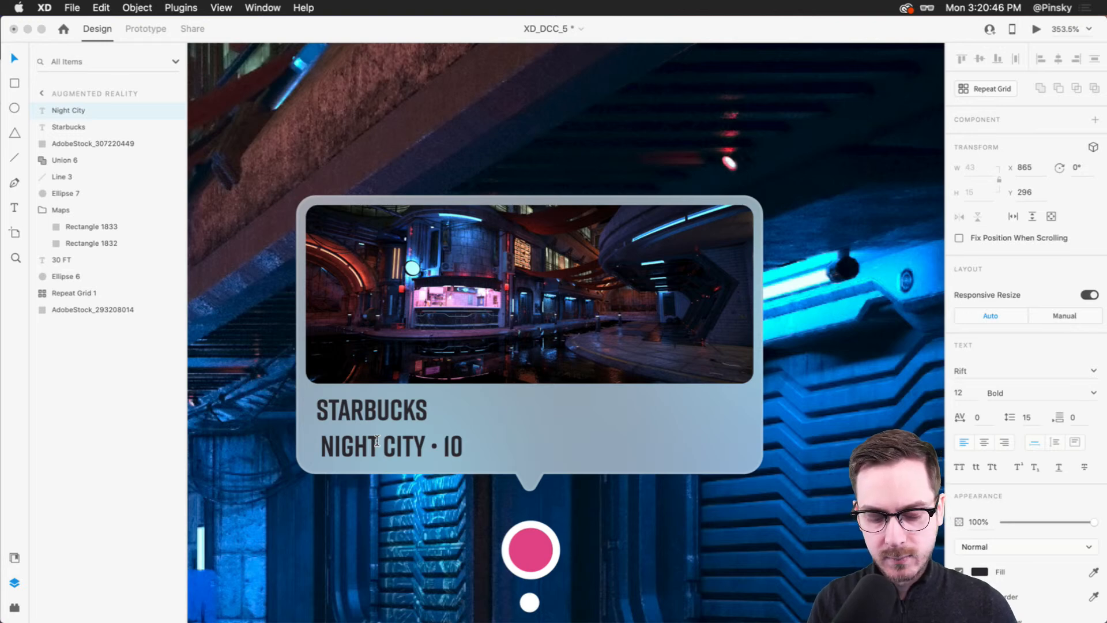
type("• 10 FT AWAY")
key("Escape")
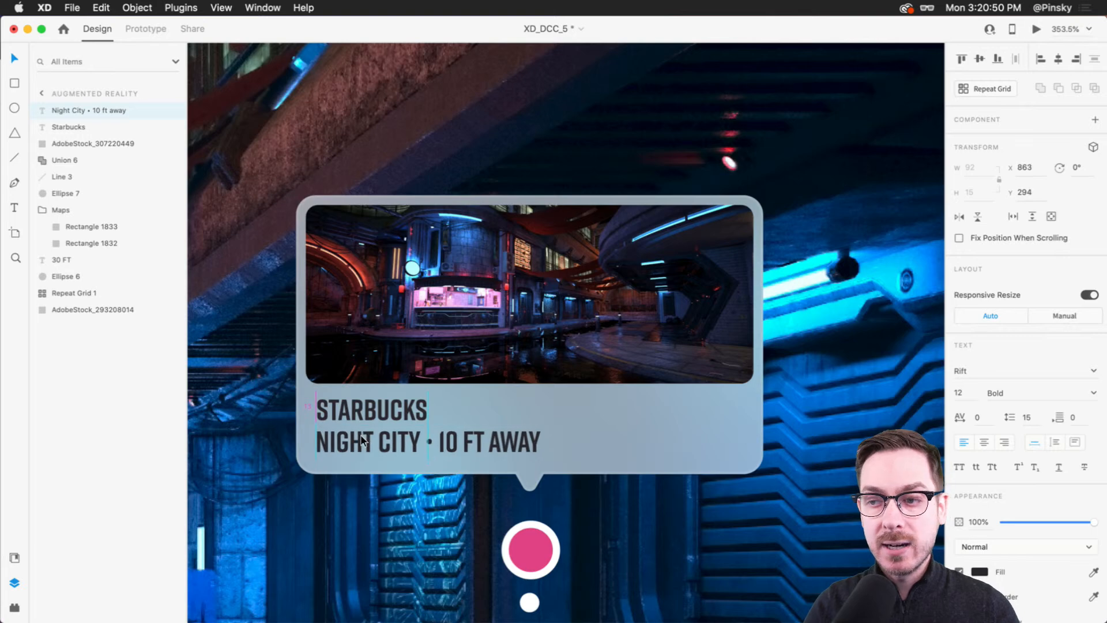
left_click_drag(363, 441, 379, 446)
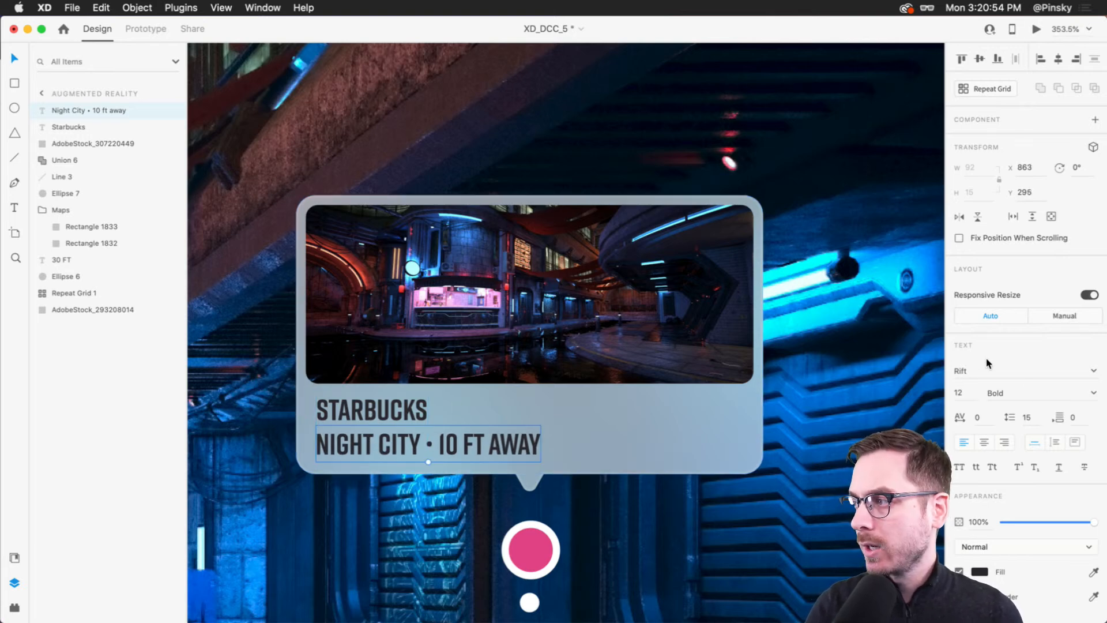
Set the "Night City • 10 ft away" line in Refrigerator Deluxe Regular at size 8
left_click(983, 375)
type("Regf")
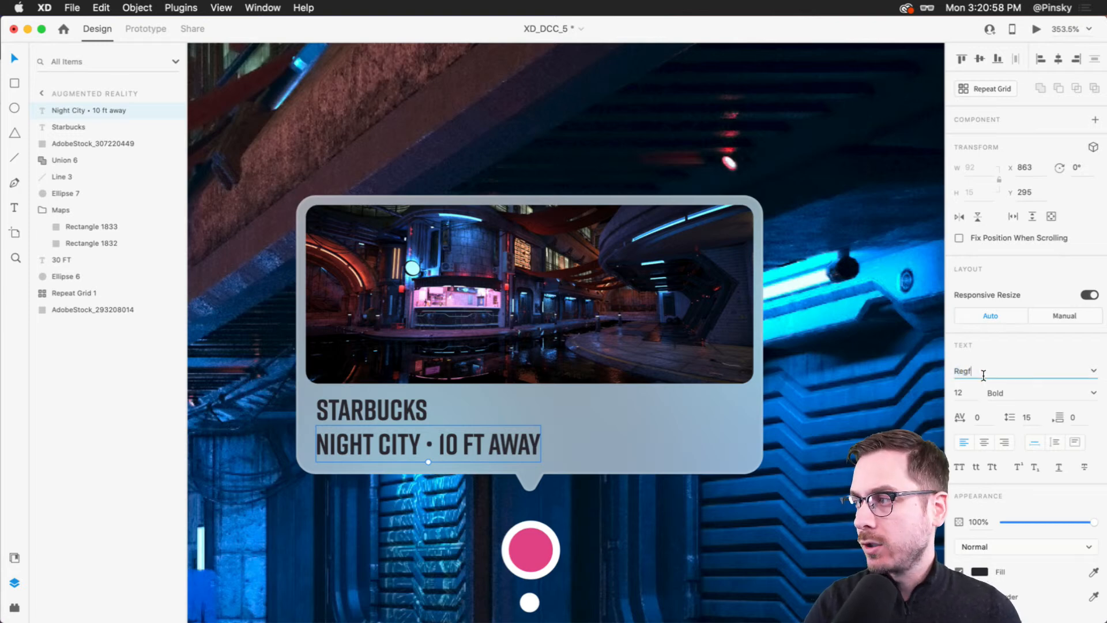
key("Return")
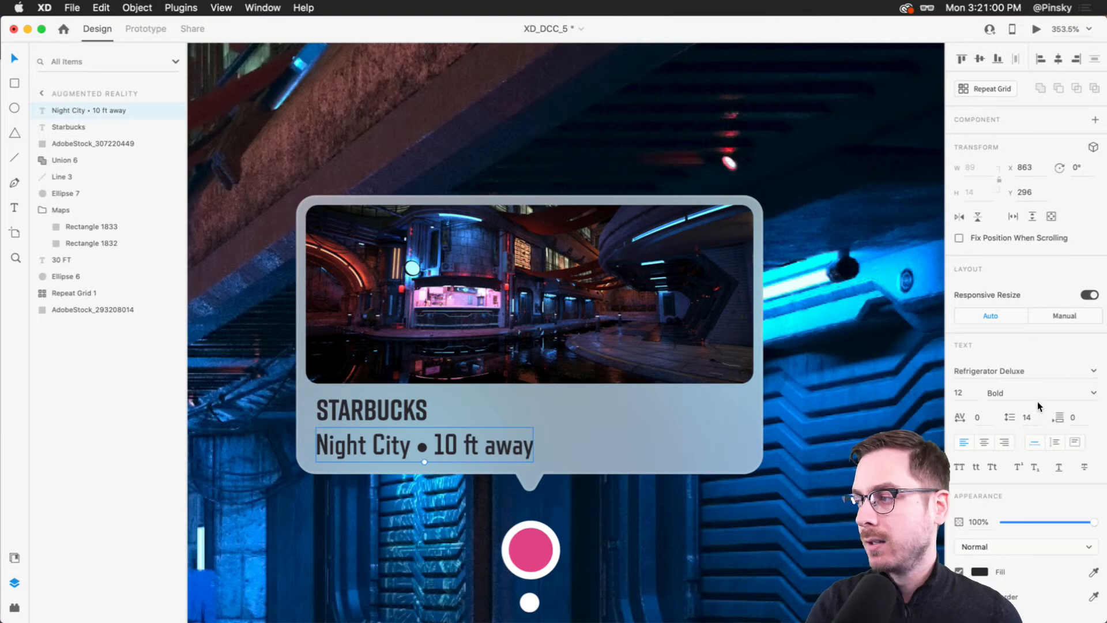
left_click(1095, 392)
left_click(1015, 410)
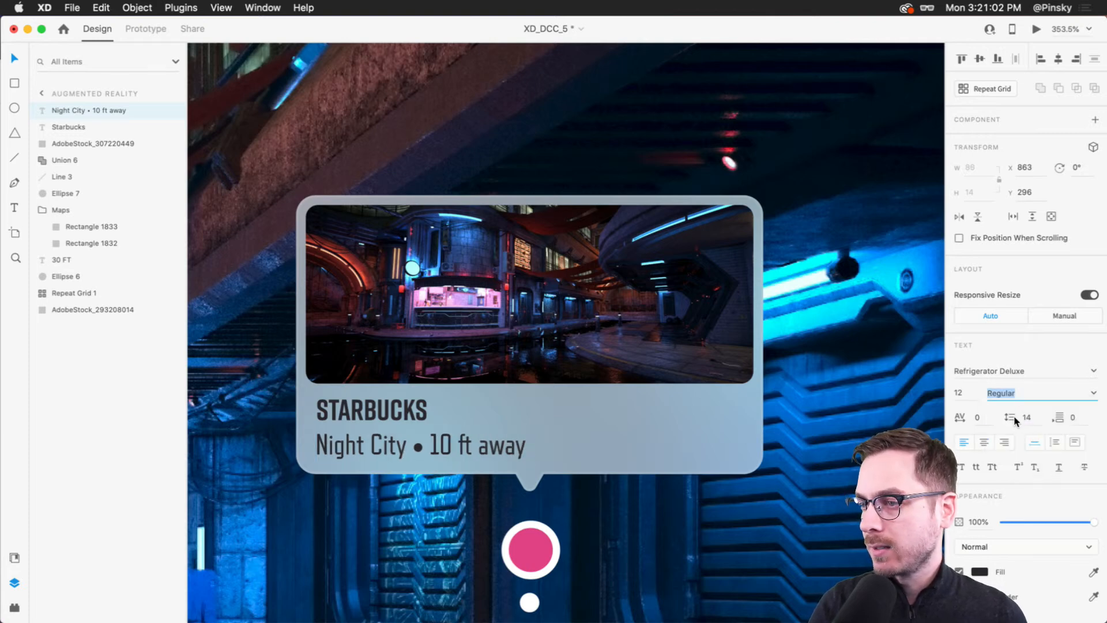
left_click(963, 395)
type("10")
key("Return")
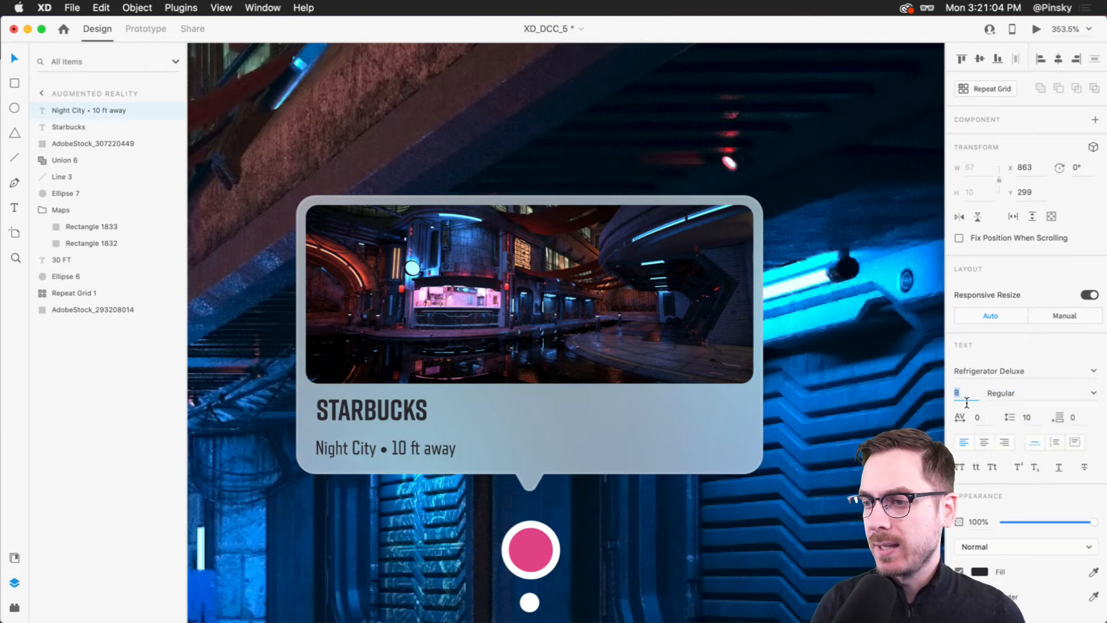
type("8")
key("Return")
Lower the second line's opacity to 70% and tighten its vertical spacing to the Starbucks text
key("7")
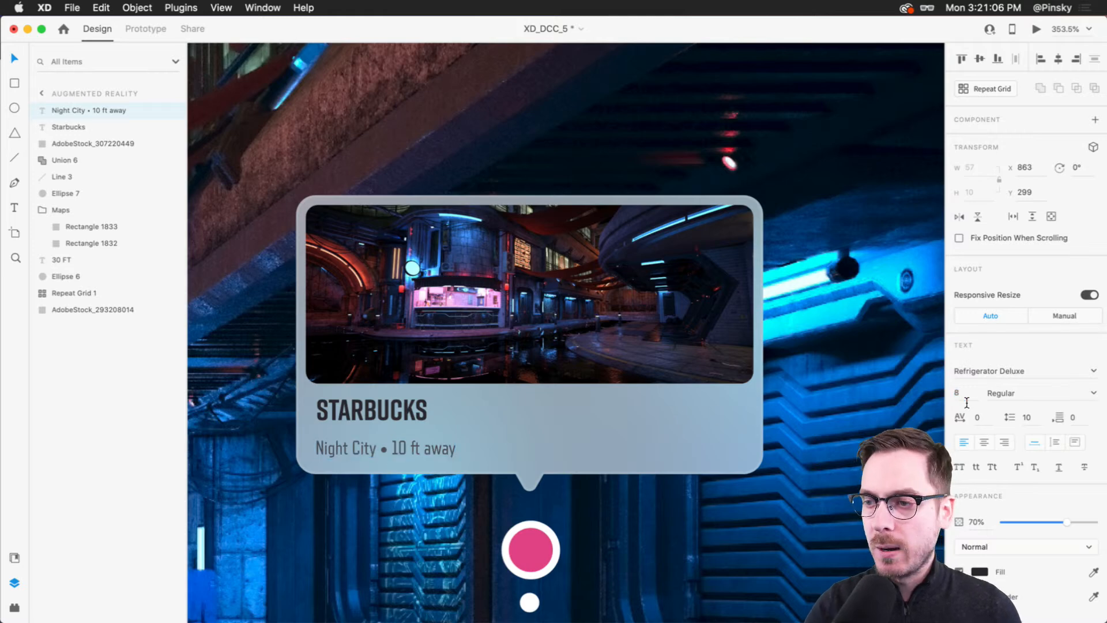
left_click_drag(349, 448, 347, 440)
left_click(364, 410, "shift")
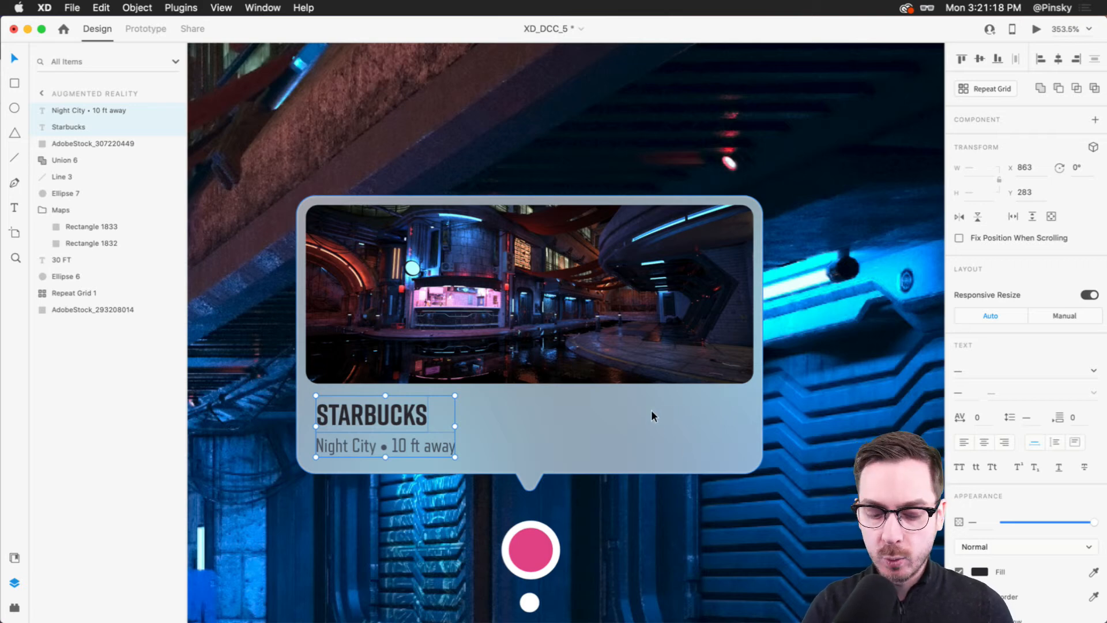
Draw a circle about 19 px in diameter beside the text in the lower right of the callout
key("e")
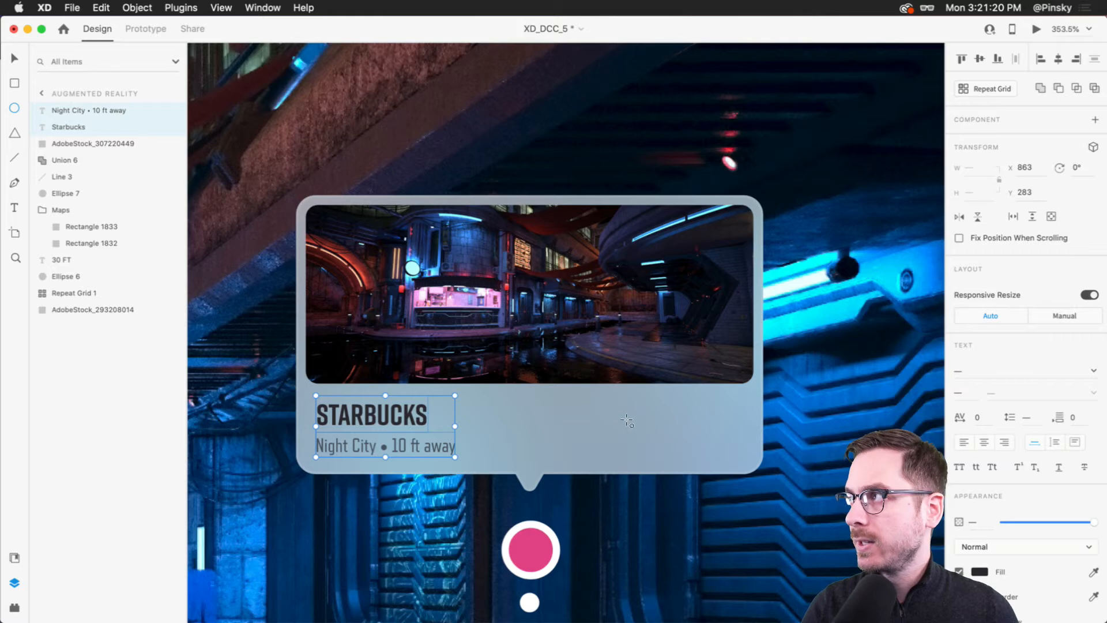
left_click_drag(578, 400, 626, 445)
key("v")
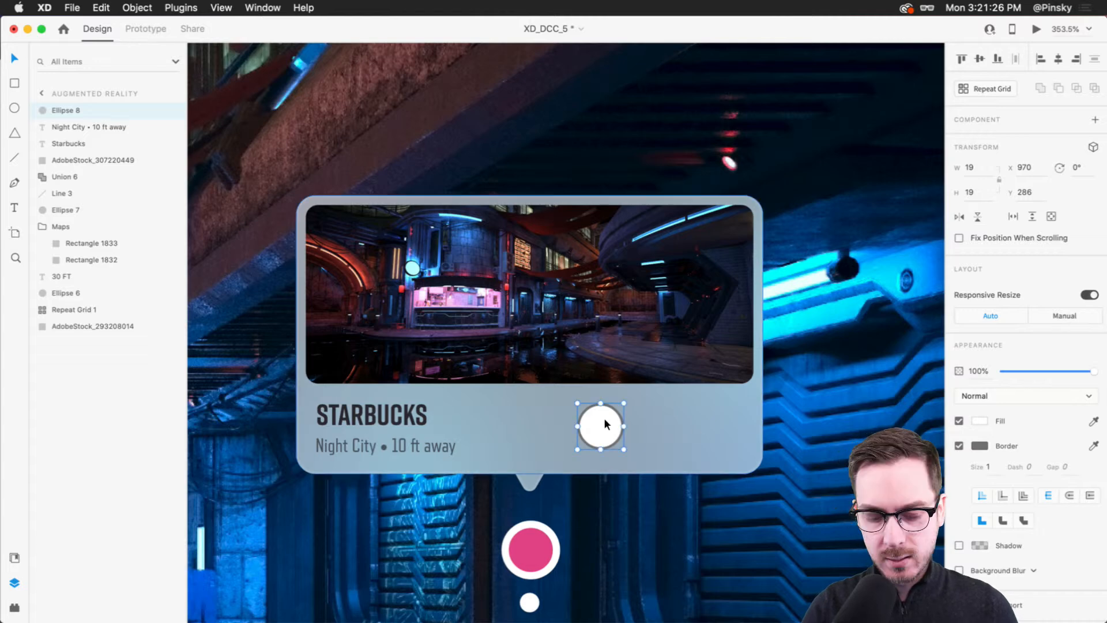
Turn the circle into a repeat grid of four in a row and reduce the spacing until they overlap
key("super+r")
left_click_drag(625, 426, 839, 427)
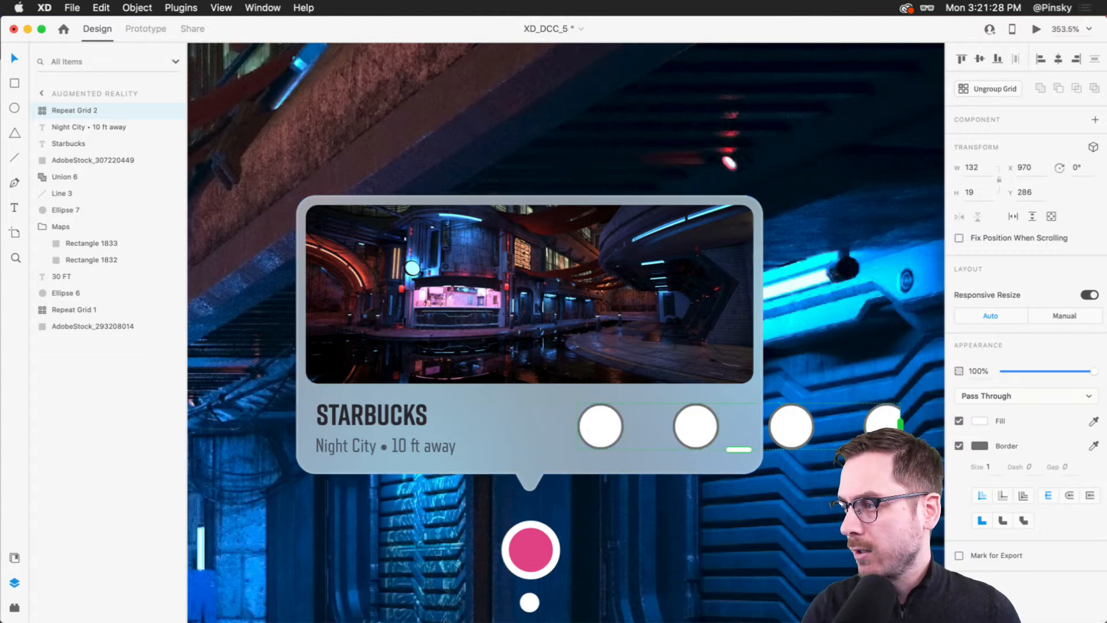
left_click_drag(744, 449, 634, 437)
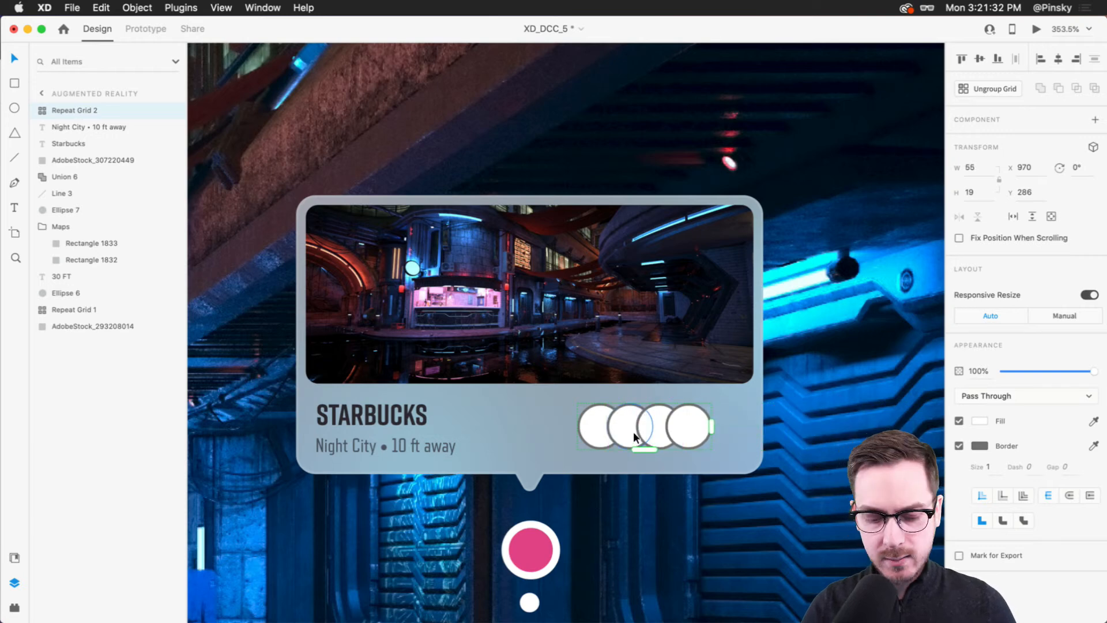
Open the Toy Faces library, view it by group and bring up the Colorful portraits
key("super+shift+y")
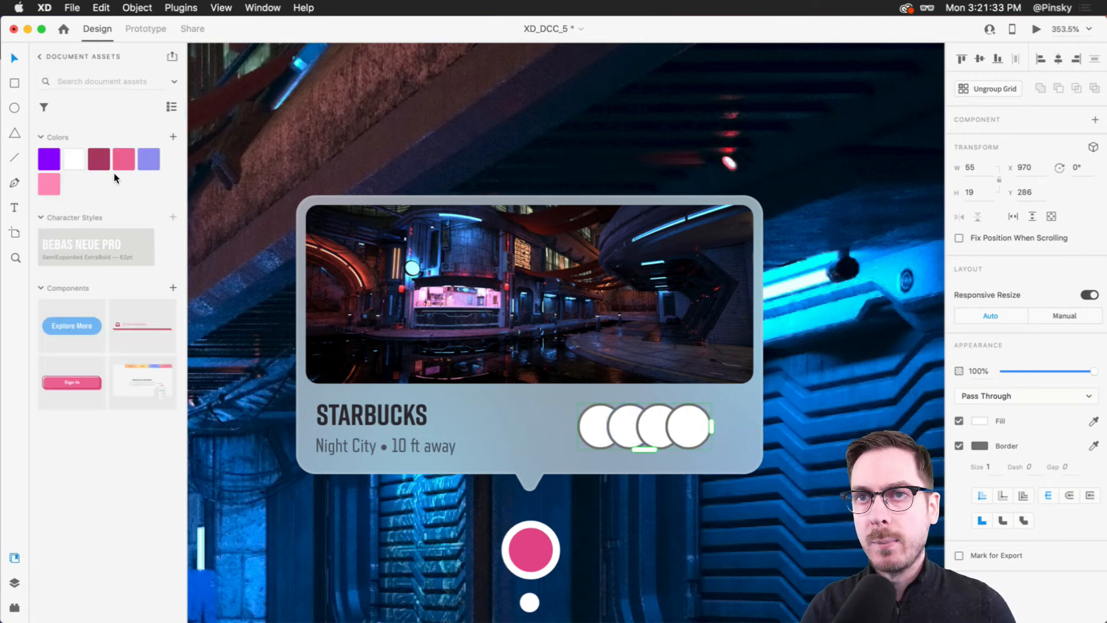
left_click(40, 58)
left_click(86, 509)
left_click(75, 172)
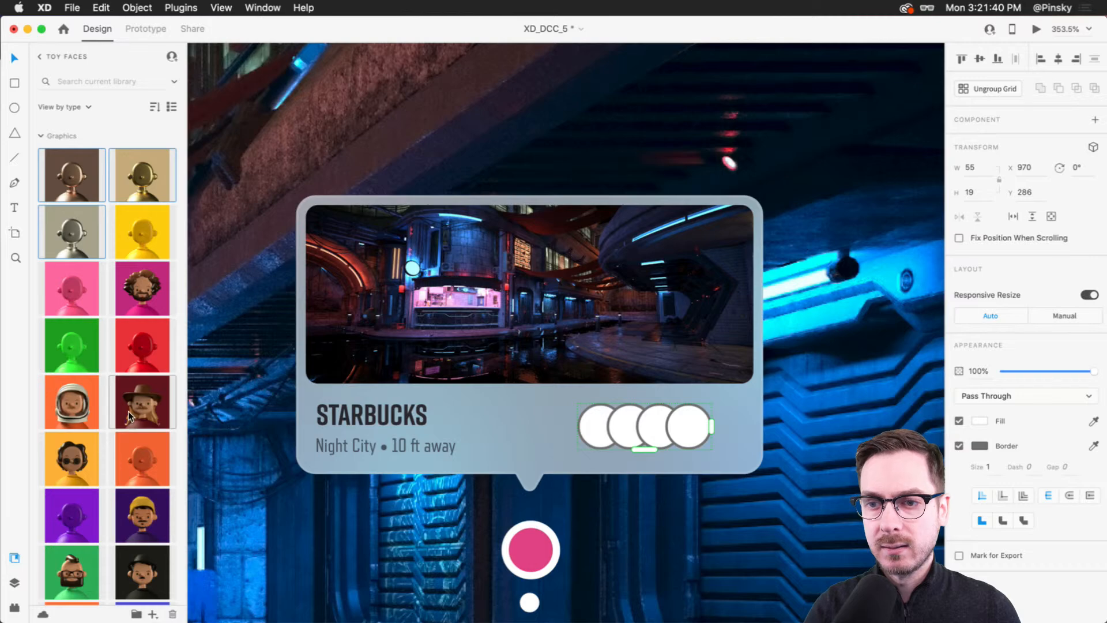
scroll(128, 410, "down", 10)
scroll(130, 410, "up", 10)
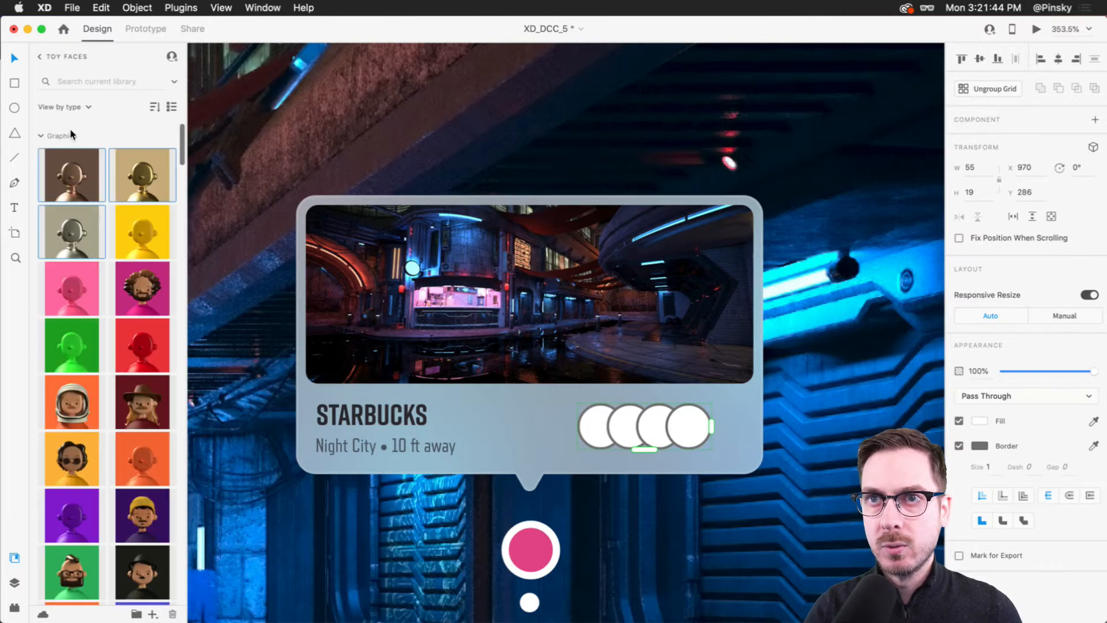
left_click(89, 107)
left_click(80, 147)
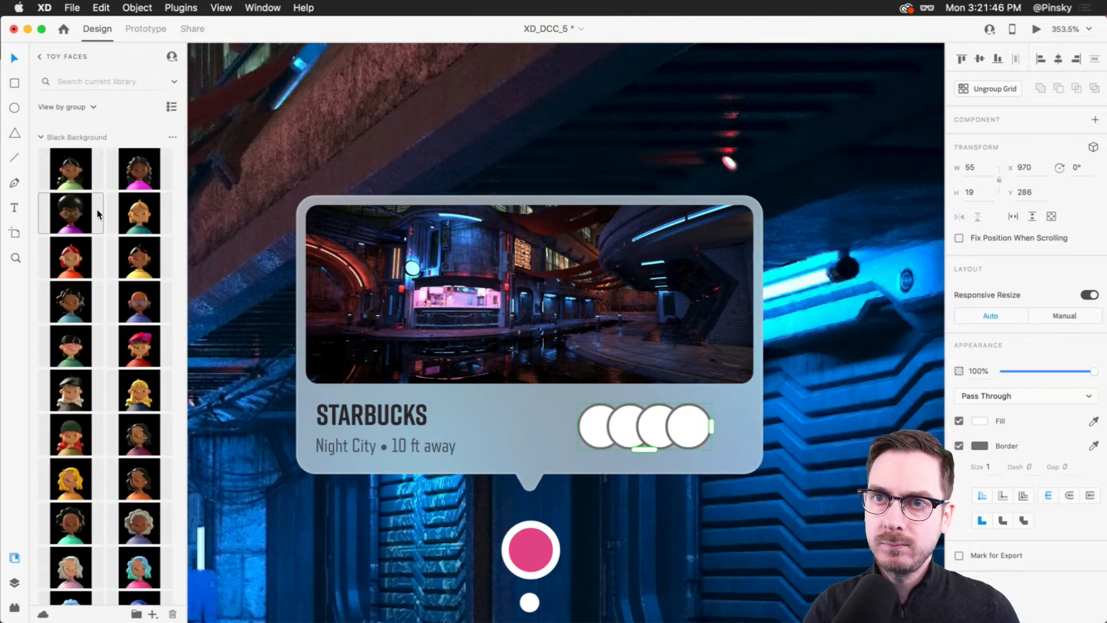
scroll(54, 327, "down", 15)
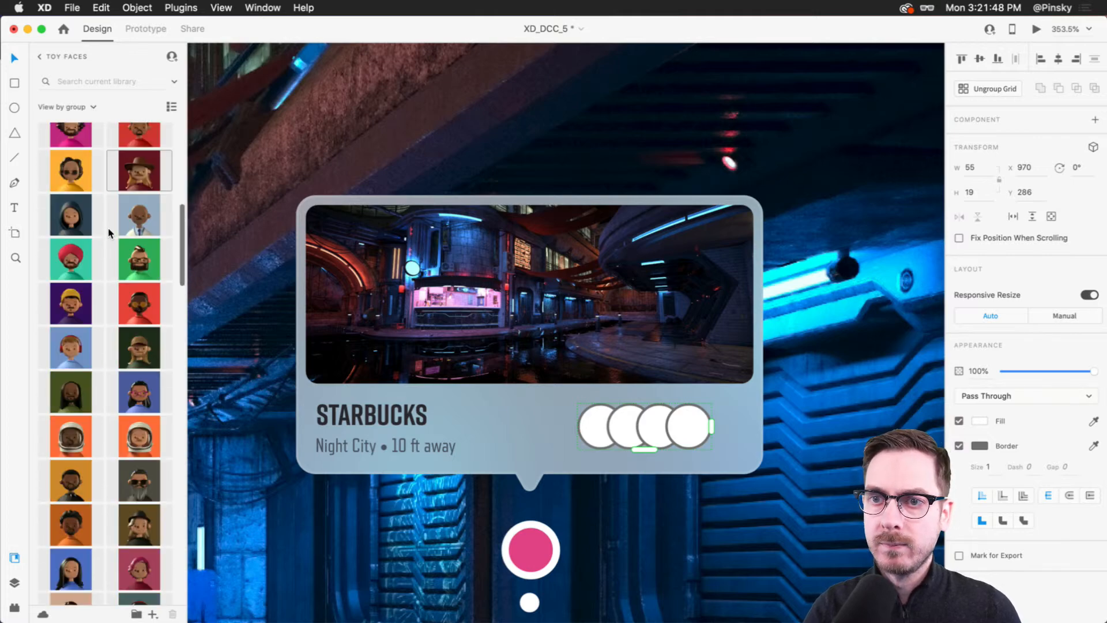
scroll(54, 327, "up", 10)
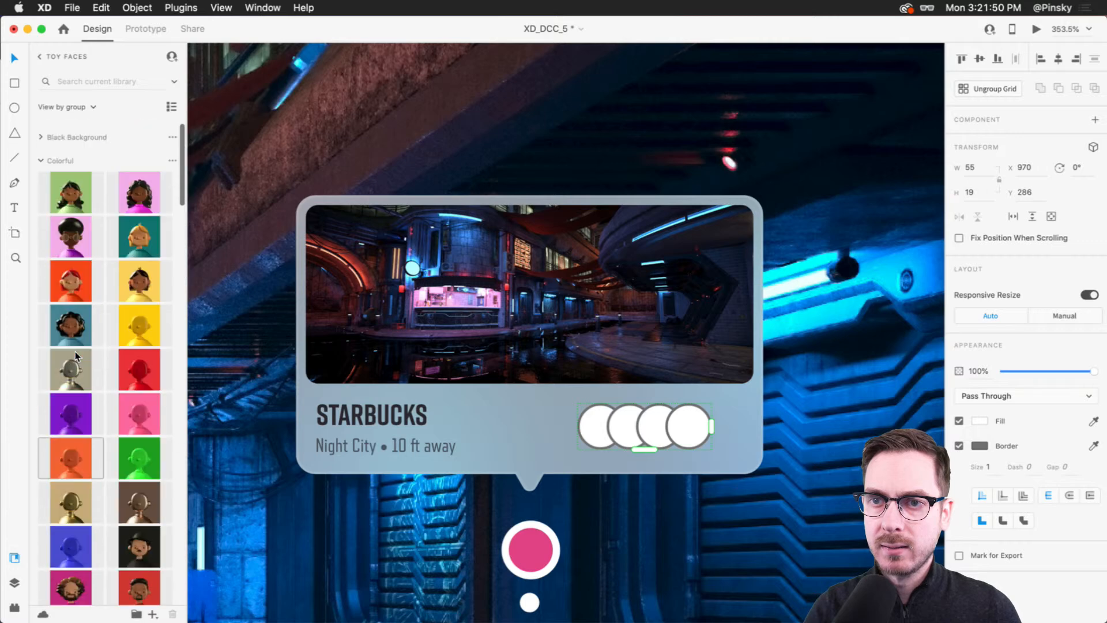
Fill the four circles with the gold, brown, silver and orange Toy Faces portraits from the Colorful group
left_click(64, 489)
left_click(162, 485, "super")
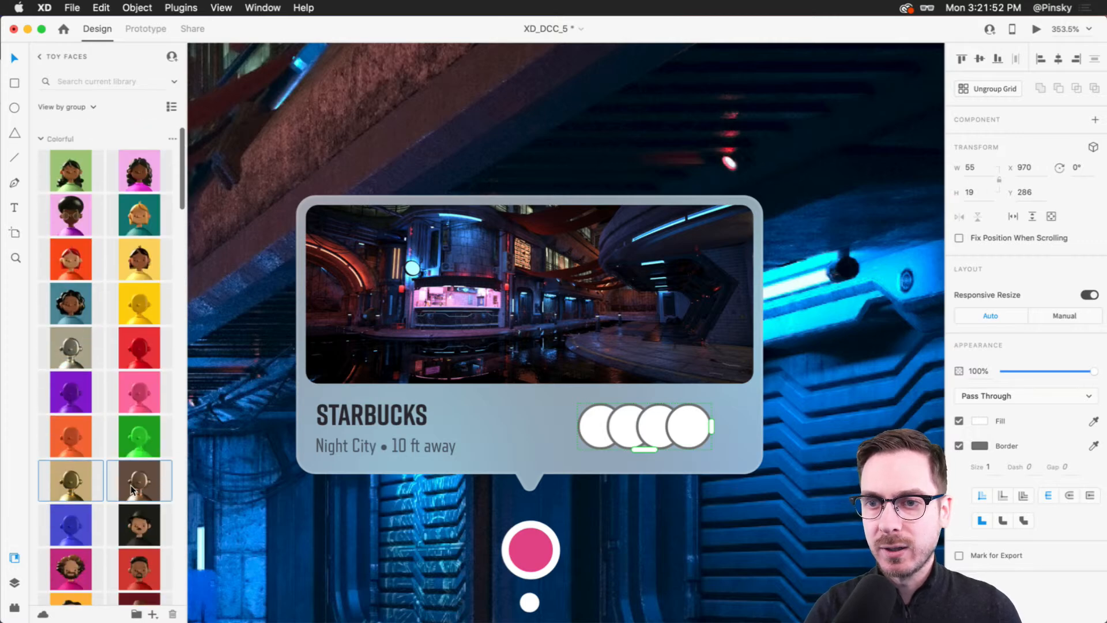
left_click(72, 361, "super")
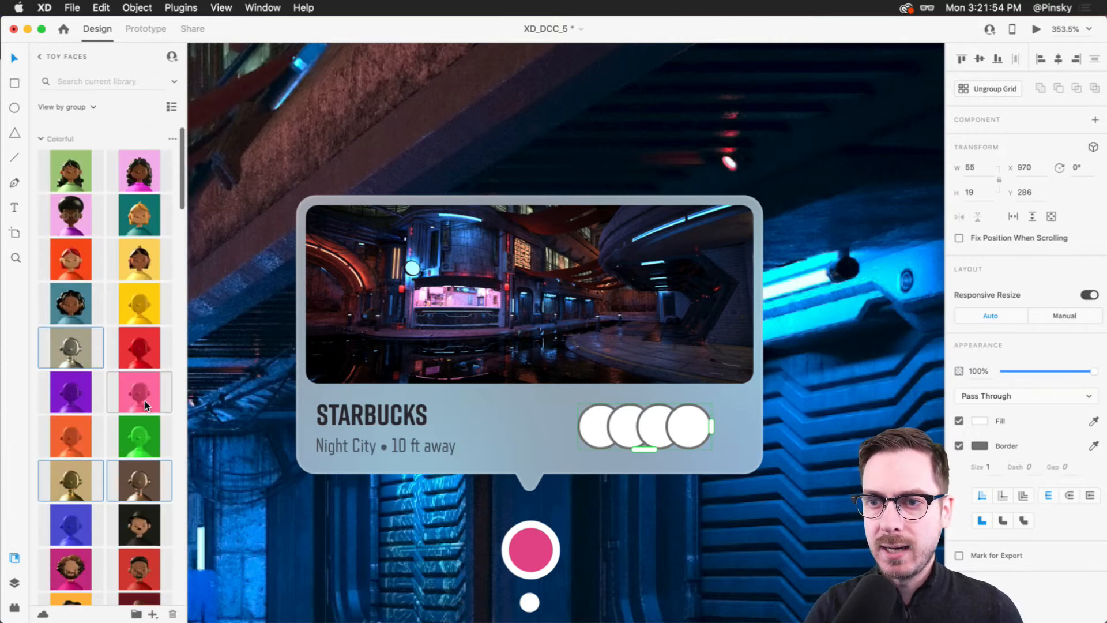
left_click_drag(75, 366, 600, 425)
left_click(497, 407)
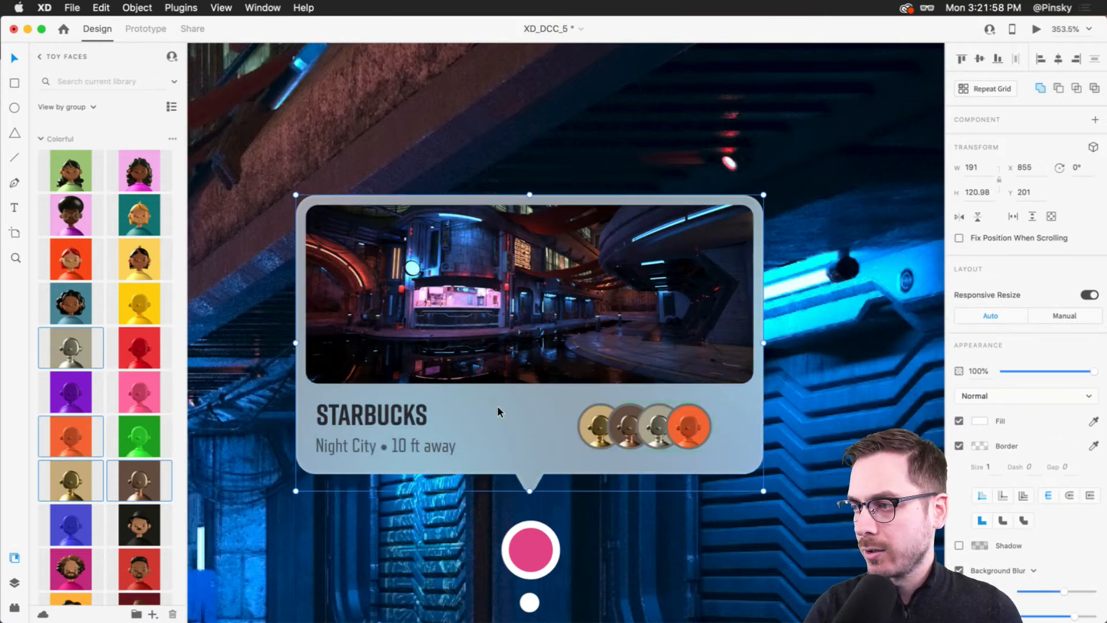
Sample the callout's background colour for the avatar circles' border and move the row right to X 982
double_click(588, 422)
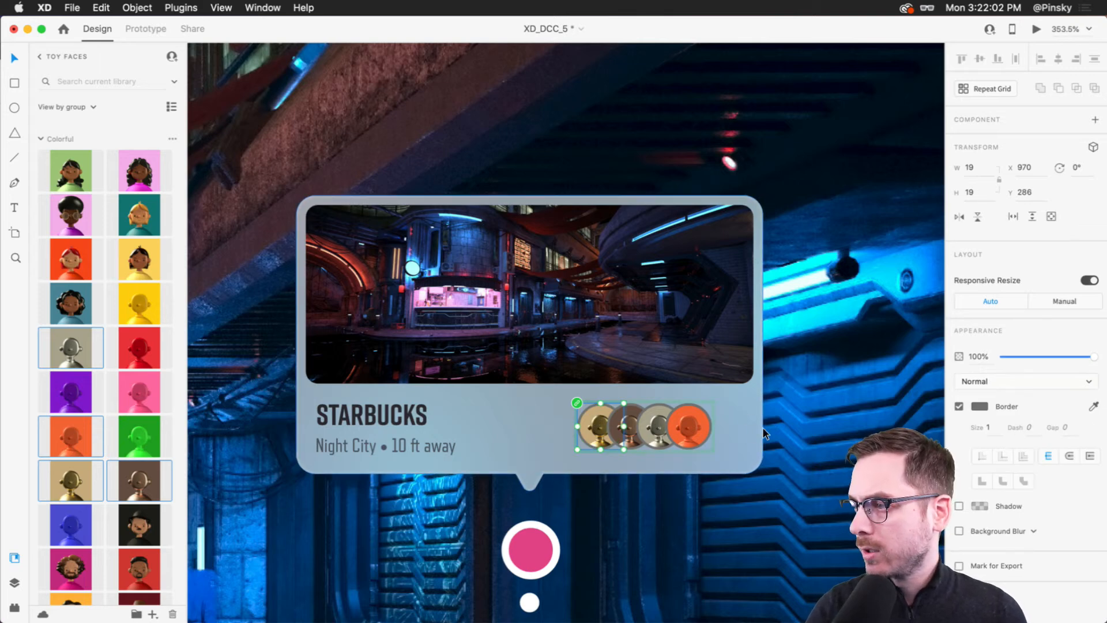
left_click(1094, 407)
left_click(718, 423)
left_click(740, 401)
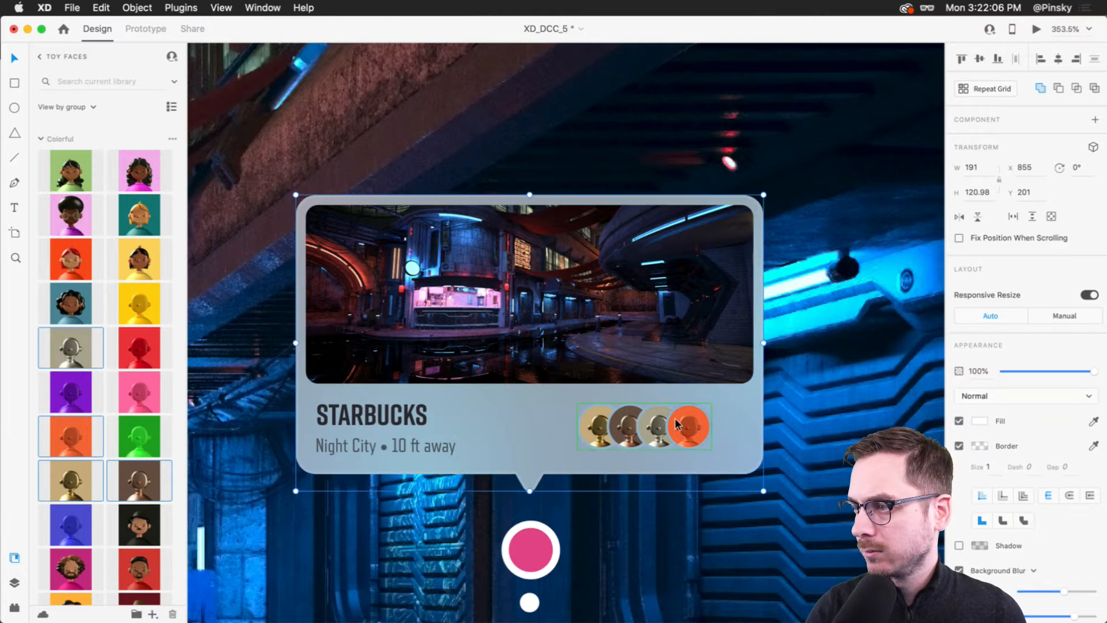
left_click(675, 417)
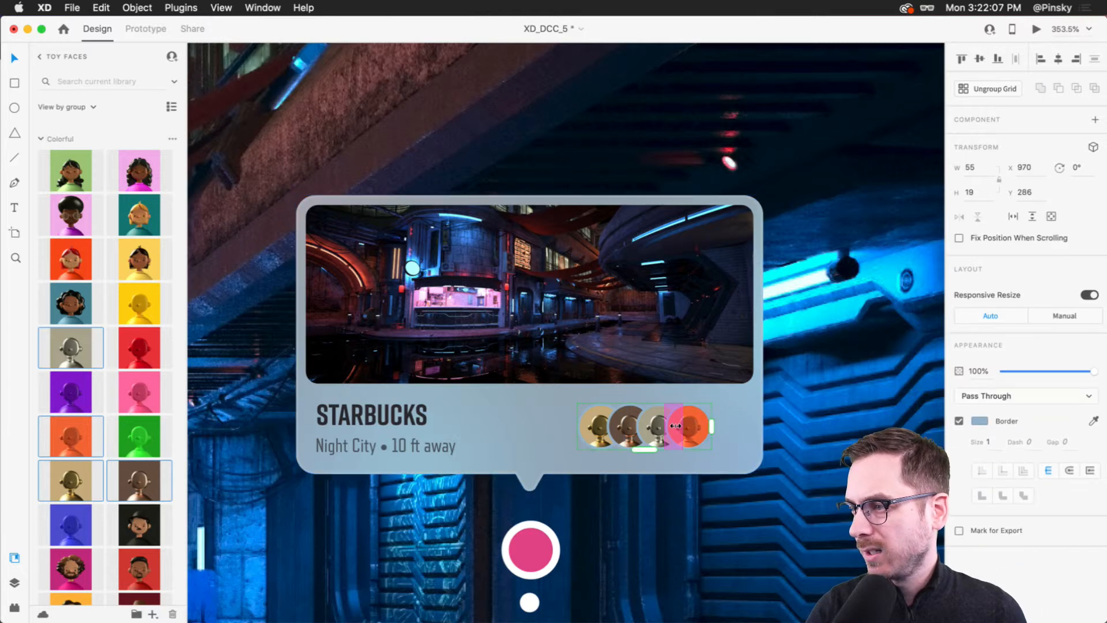
left_click(1093, 421)
left_click(643, 403)
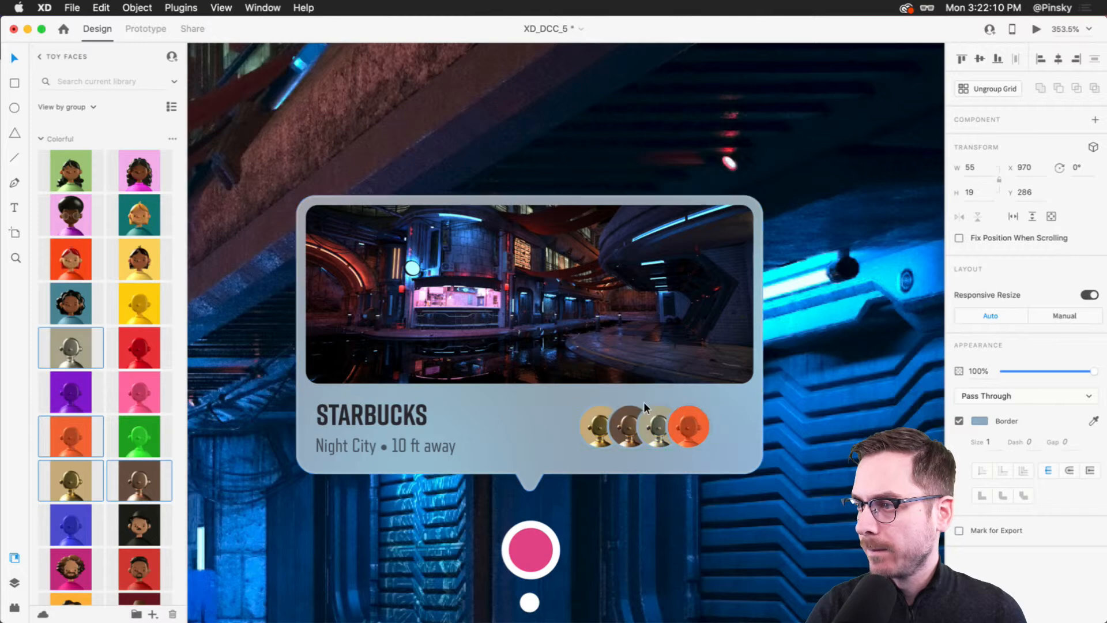
left_click_drag(700, 421, 710, 421)
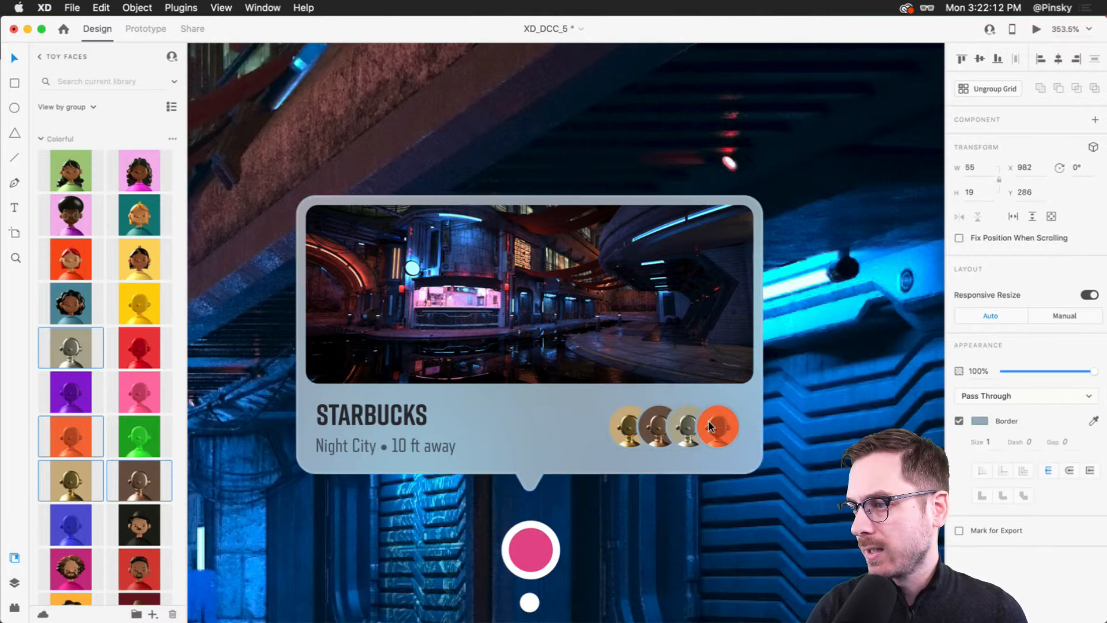
Increase the opacity of the background blur on the callout's frosted rectangle to lighten it
scroll(659, 417, "down", 8)
scroll(659, 419, "up", 4)
scroll(659, 419, "down", 3)
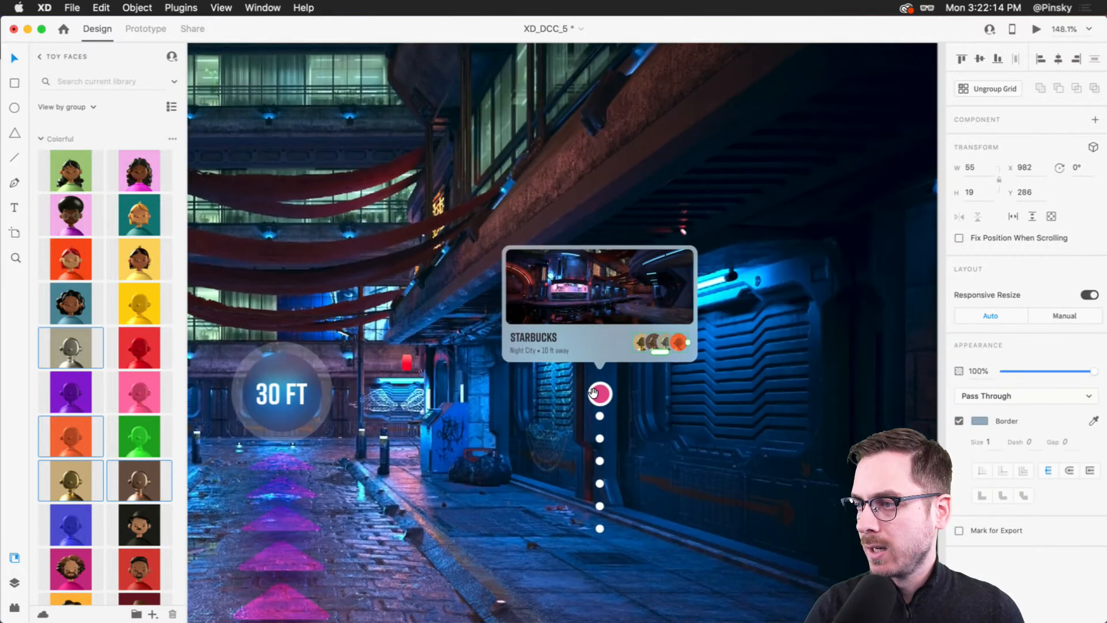
left_click(601, 331)
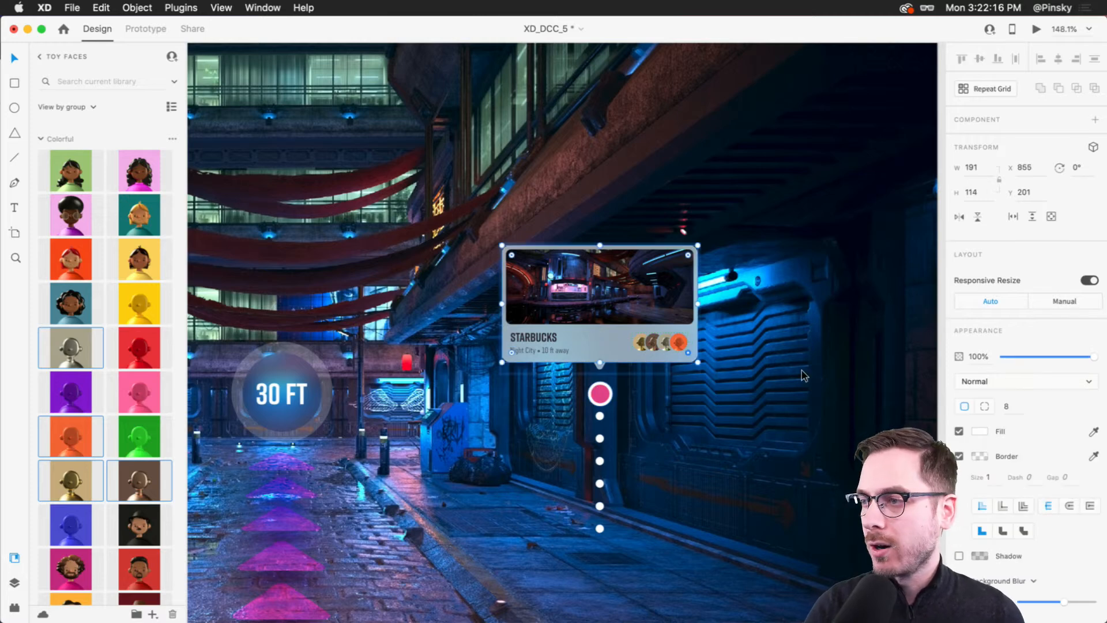
scroll(1054, 580, "down", 2)
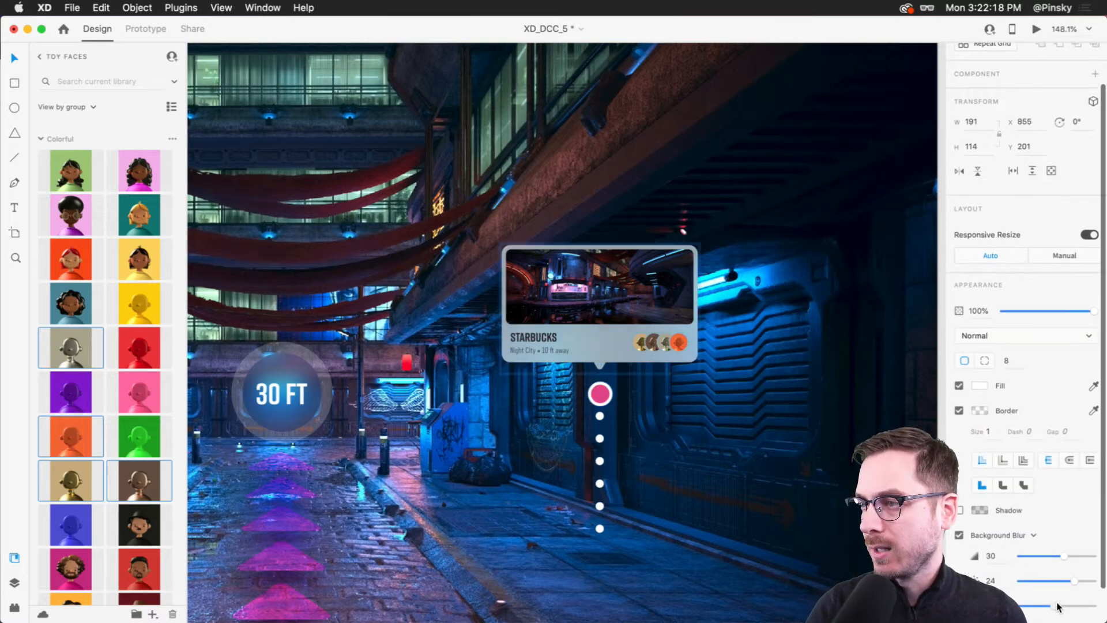
left_click_drag(1052, 605, 1067, 606)
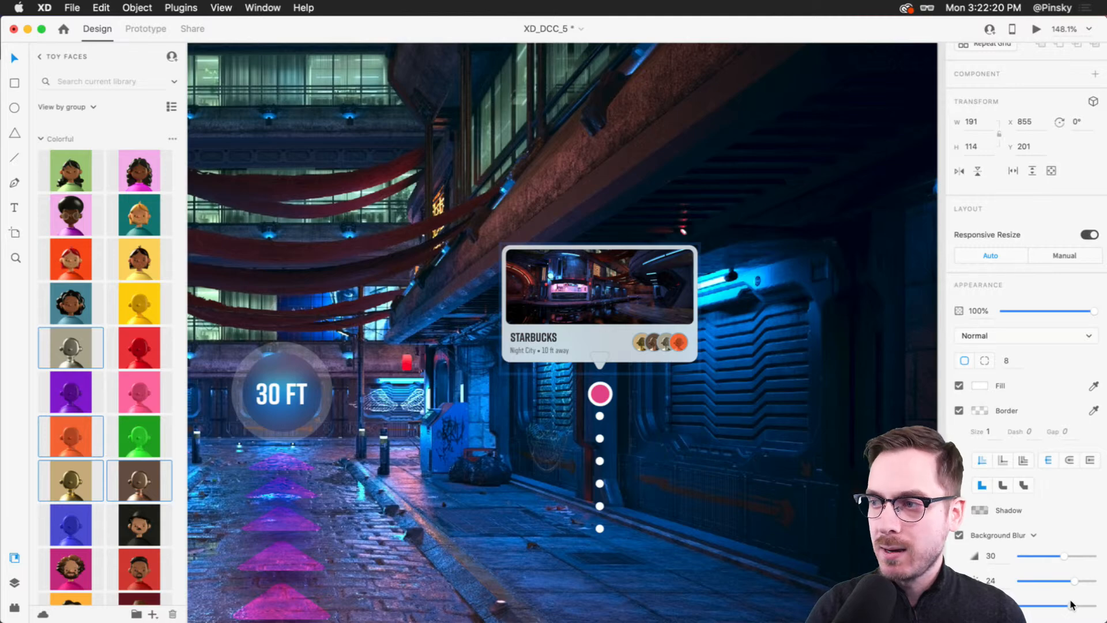
Recolour the avatar circles' border by sampling the callout's lighter frosted background
scroll(692, 358, "up", 5)
scroll(685, 357, "up", 1)
left_click(618, 317)
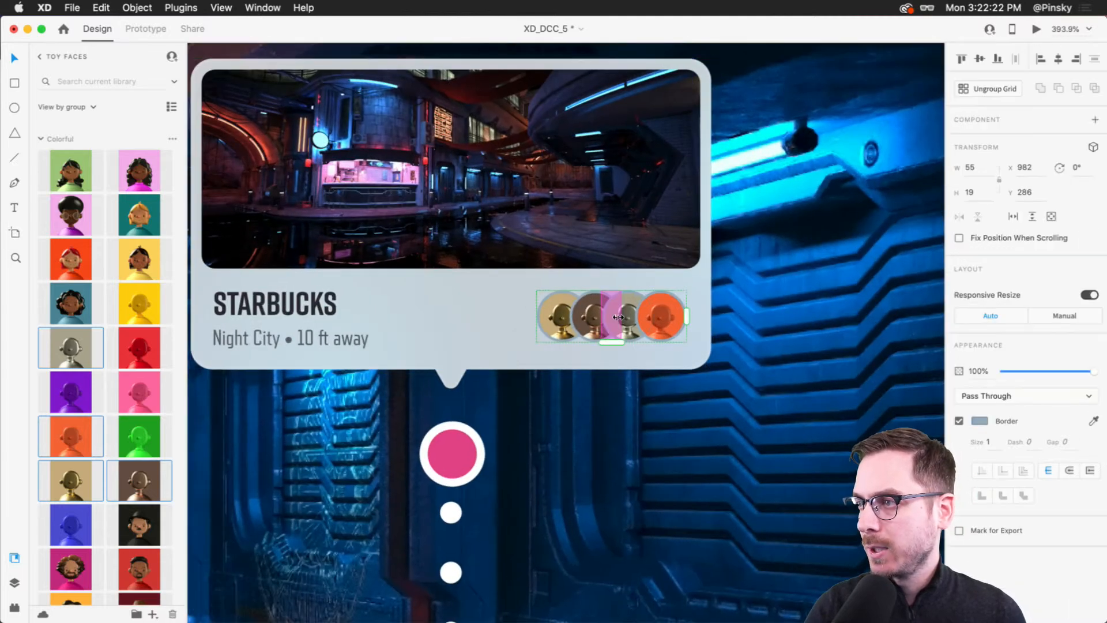
left_click(1096, 420)
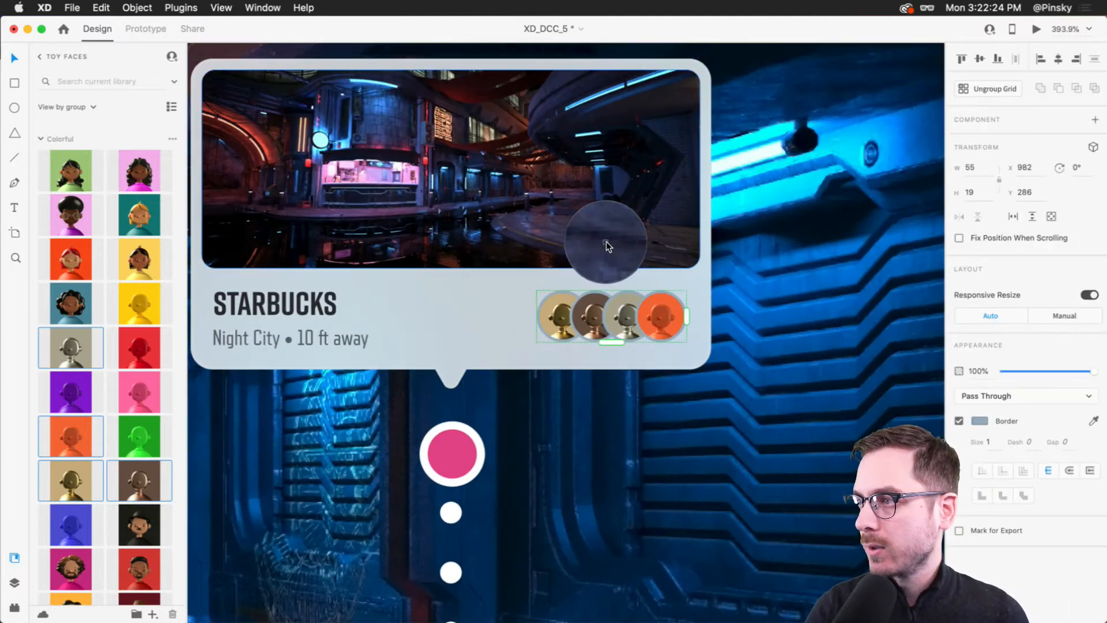
left_click(612, 294)
left_click(729, 301)
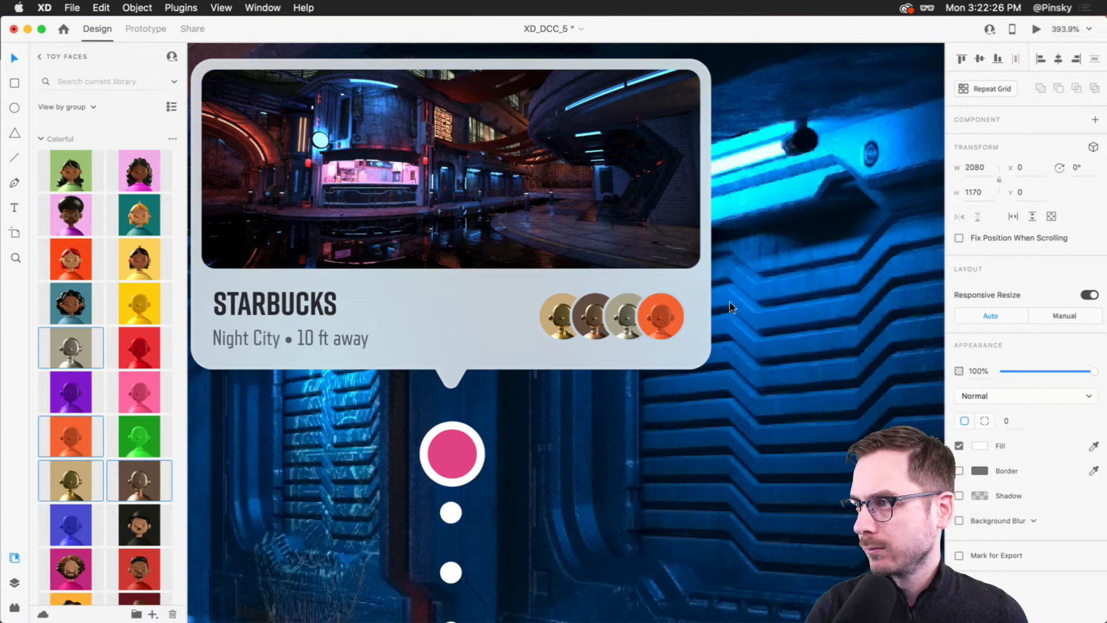
Group the callout layers from the avatar row down to the pink marker circle and name the group Starbucks
scroll(625, 310, "down", 5)
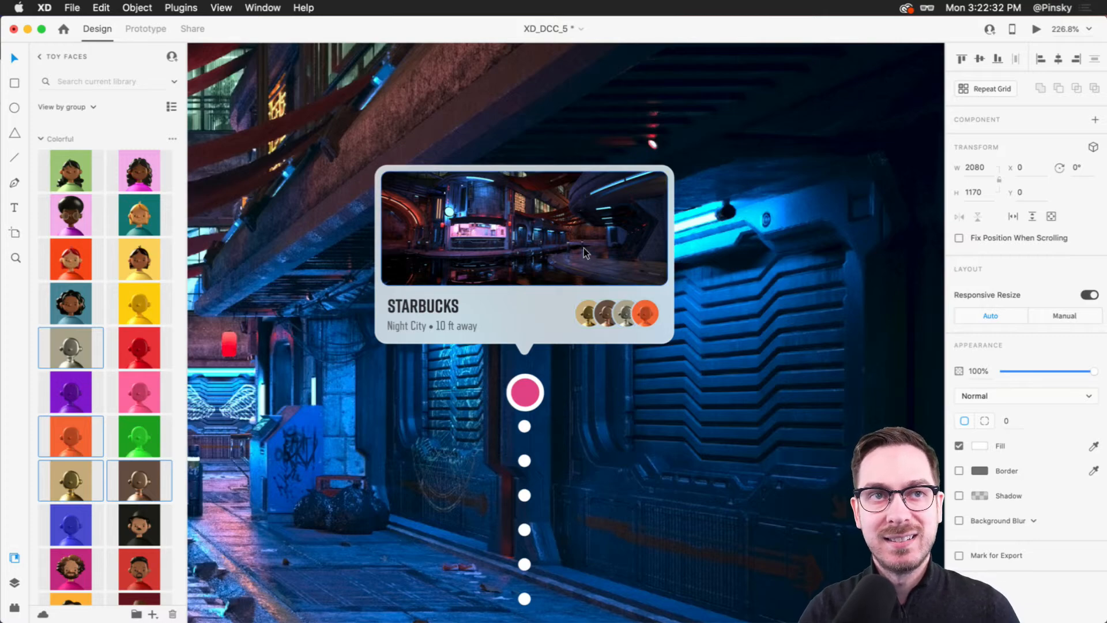
scroll(586, 253, "down", 1)
left_click(564, 283)
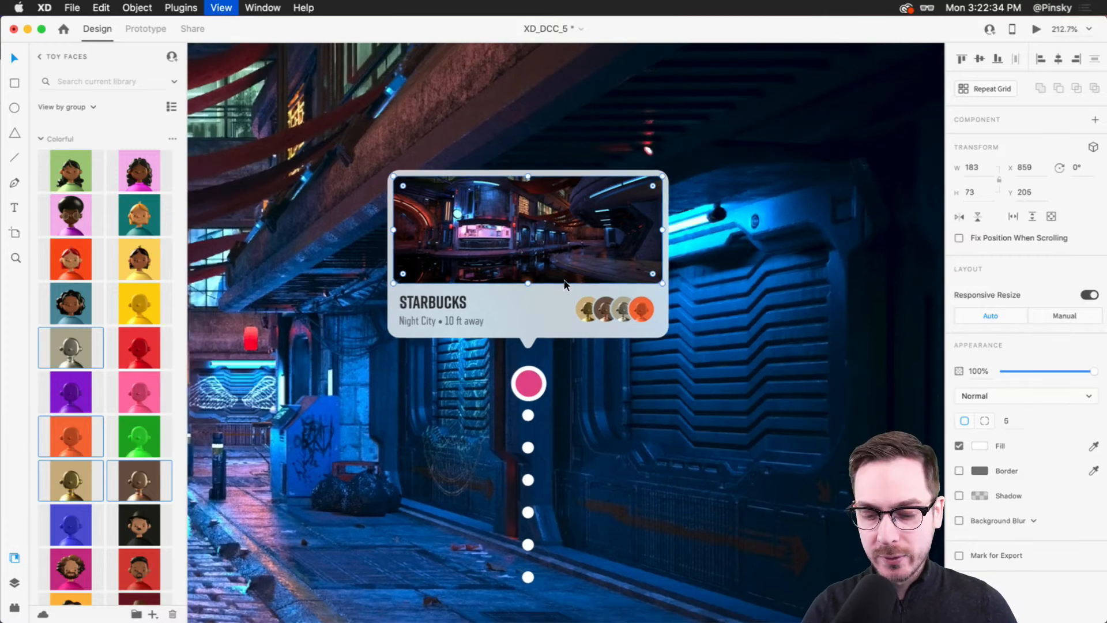
key("super+y")
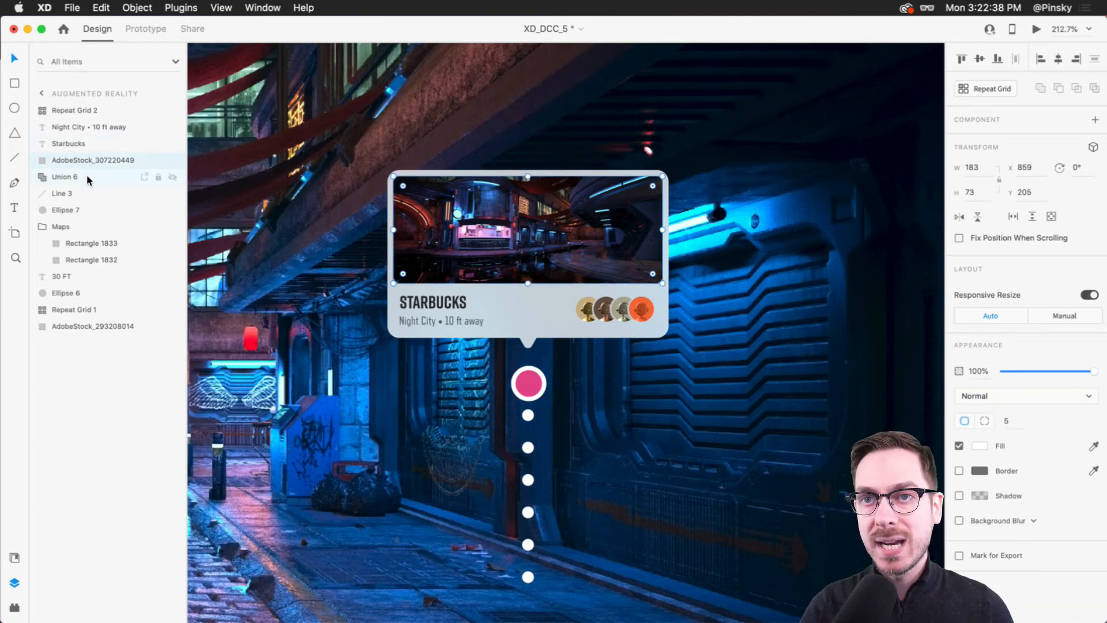
left_click(76, 210)
left_click(41, 227)
left_click(68, 111, "shift")
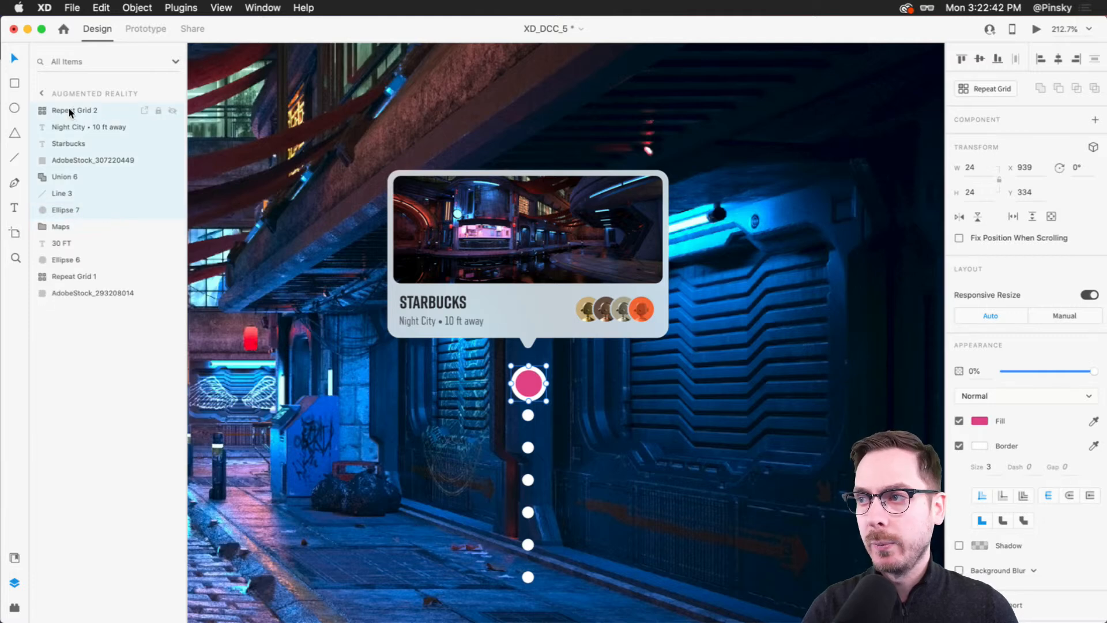
key("super+g")
double_click(68, 110)
type("Starbucks")
key("Return")
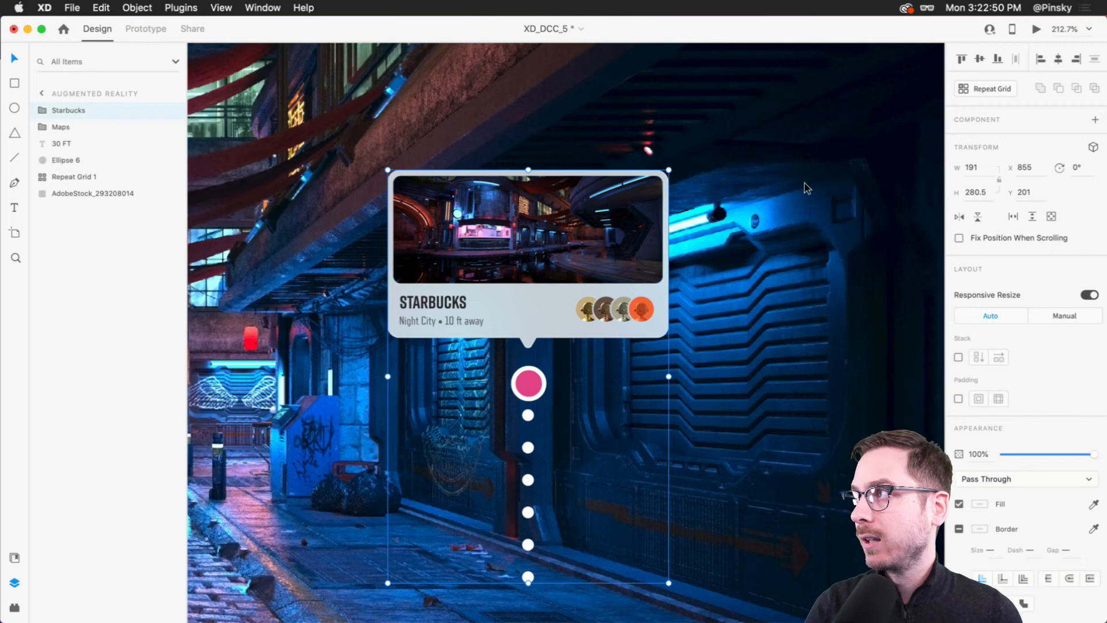
Enable 3D transforms on the Starbucks group and rotate it -40° about its vertical axis
left_click(1094, 151)
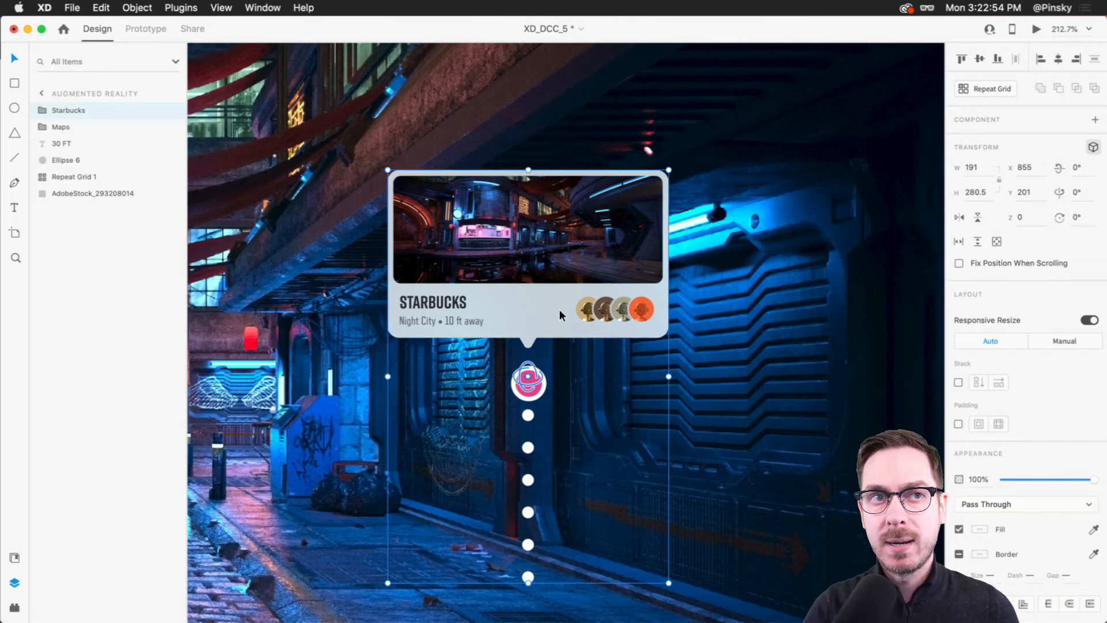
left_click_drag(537, 384, 473, 376)
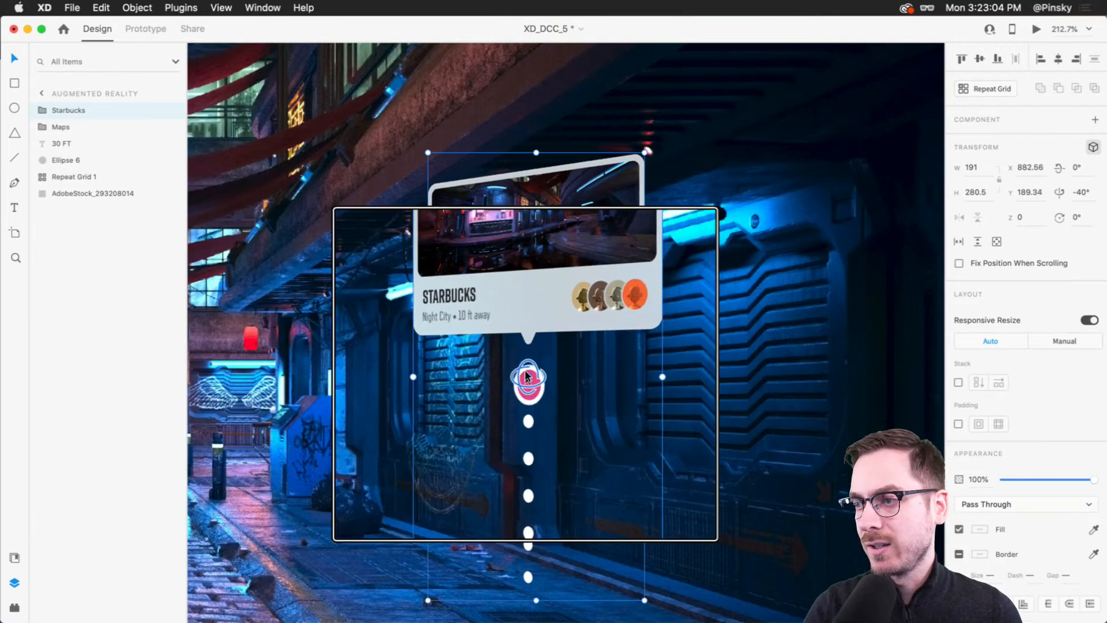
Bring the Starbucks group forward to a Z depth of 138.04 and place it at X 860.11, Y 154.43
scroll(525, 373, "down", 5)
scroll(526, 372, "down", 5)
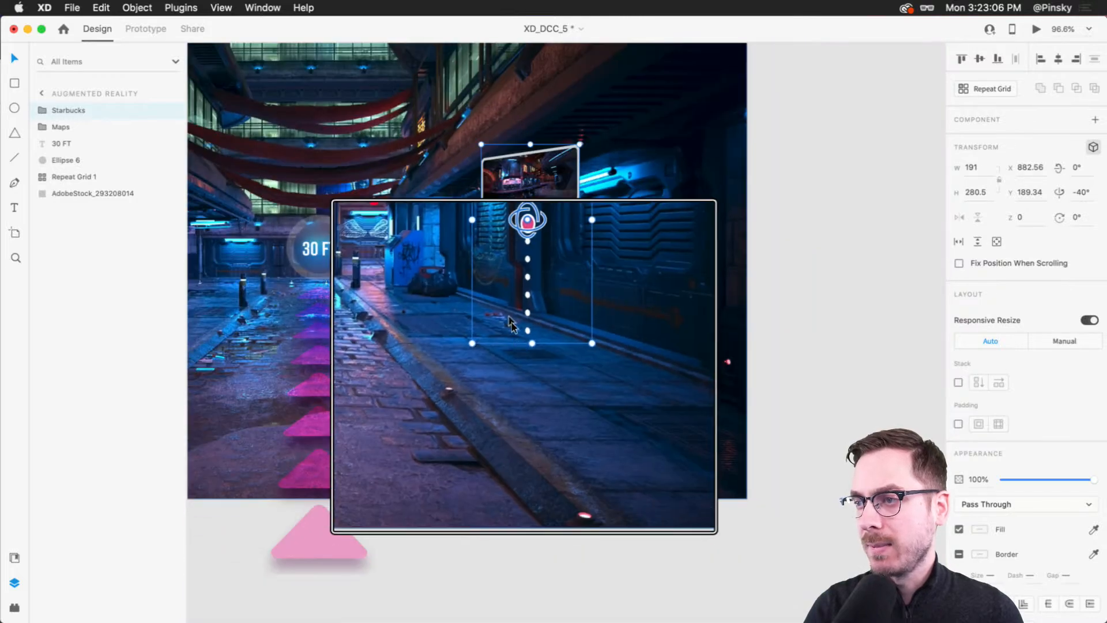
left_click(691, 333)
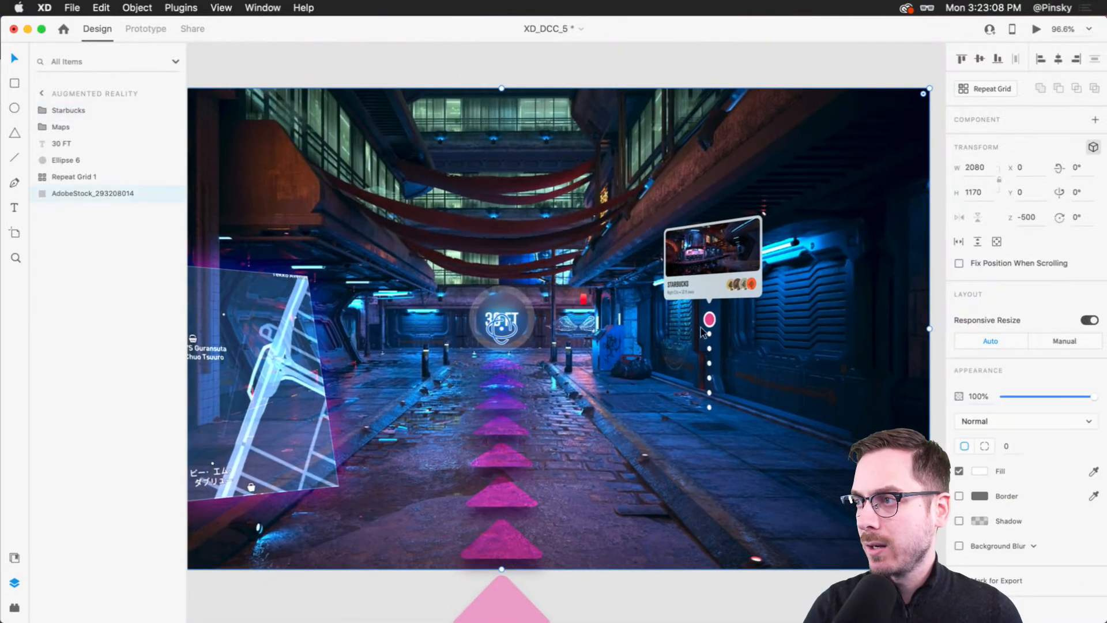
left_click(703, 326)
left_click_drag(709, 316, 703, 408)
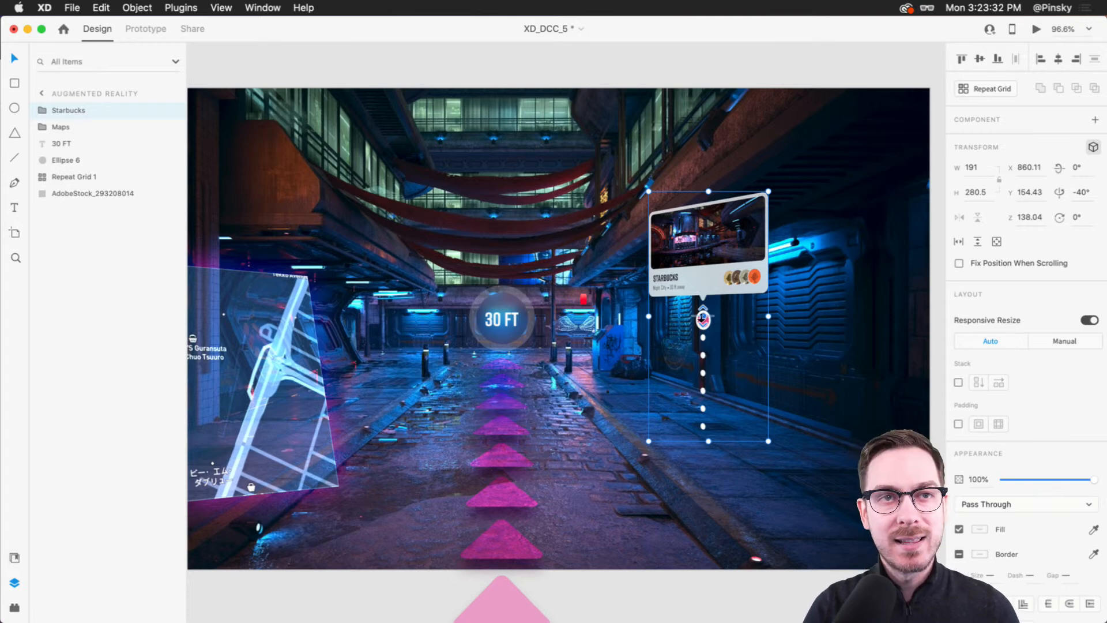
left_click_drag(703, 317, 721, 437)
key("super+z")
left_click(583, 317)
left_click_drag(577, 315, 650, 340)
scroll(650, 340, "down", 3)
left_click_drag(501, 379, 495, 353)
key("Escape")
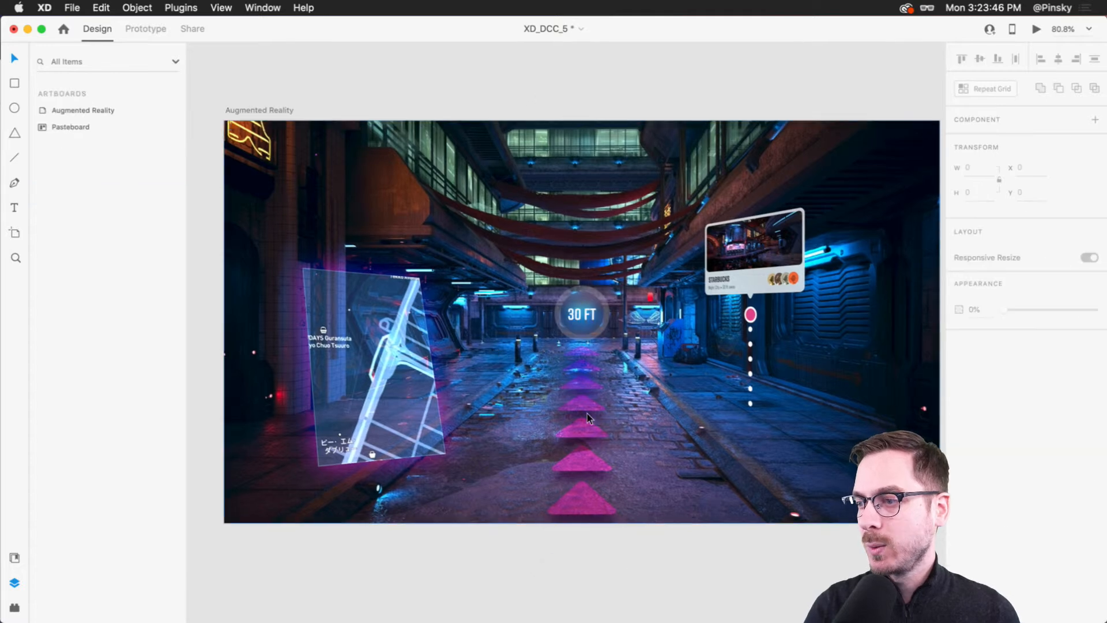
left_click(578, 504)
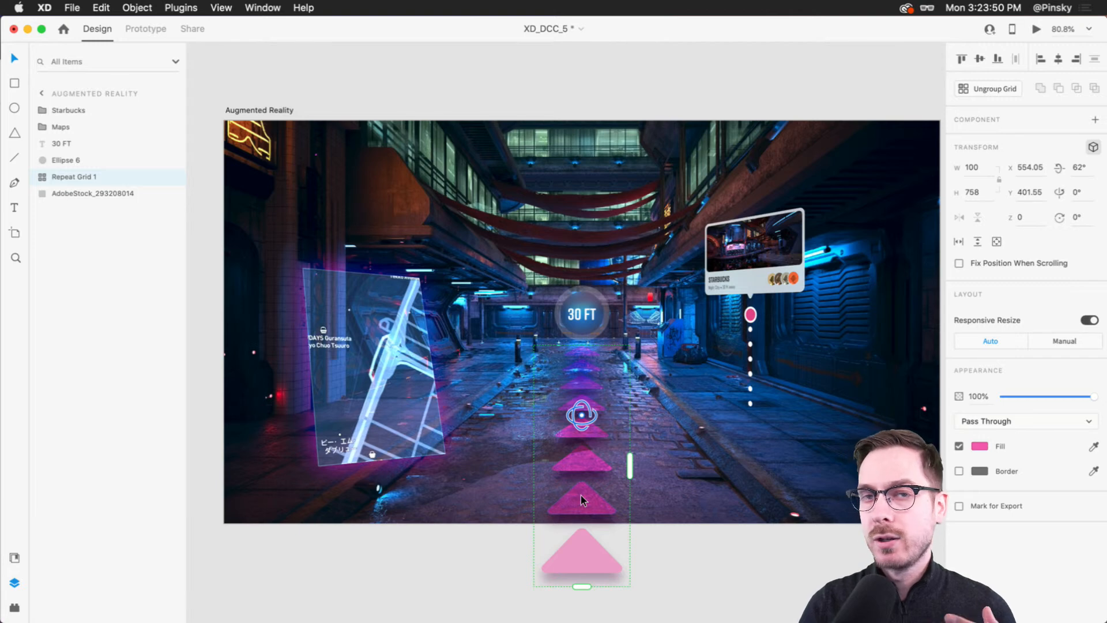
left_click(354, 363)
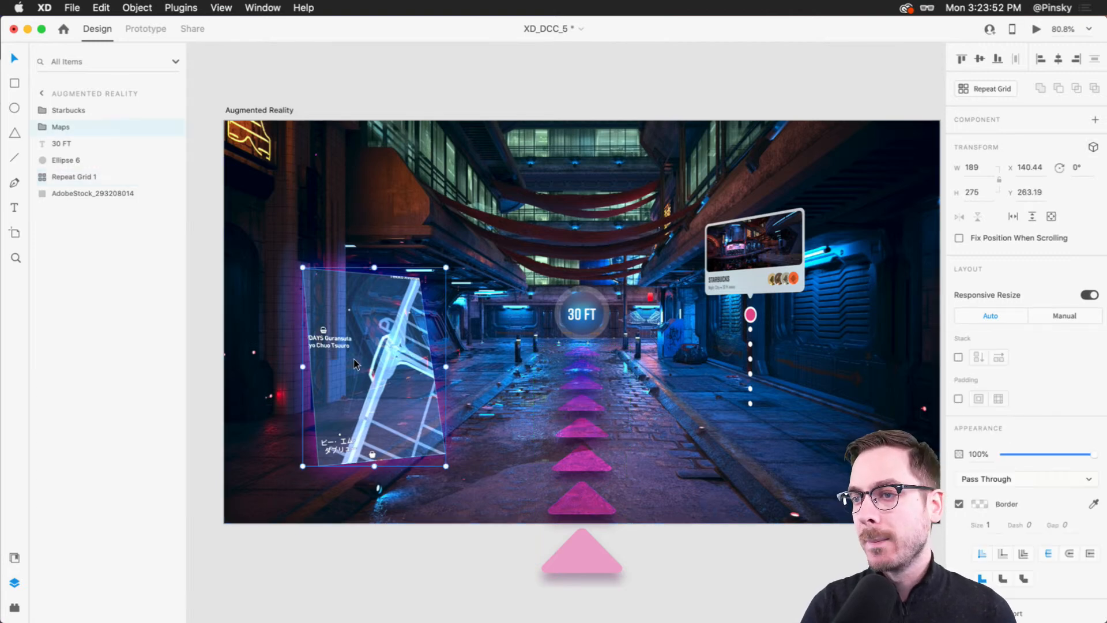
left_click_drag(354, 359, 325, 362)
key("super+z")
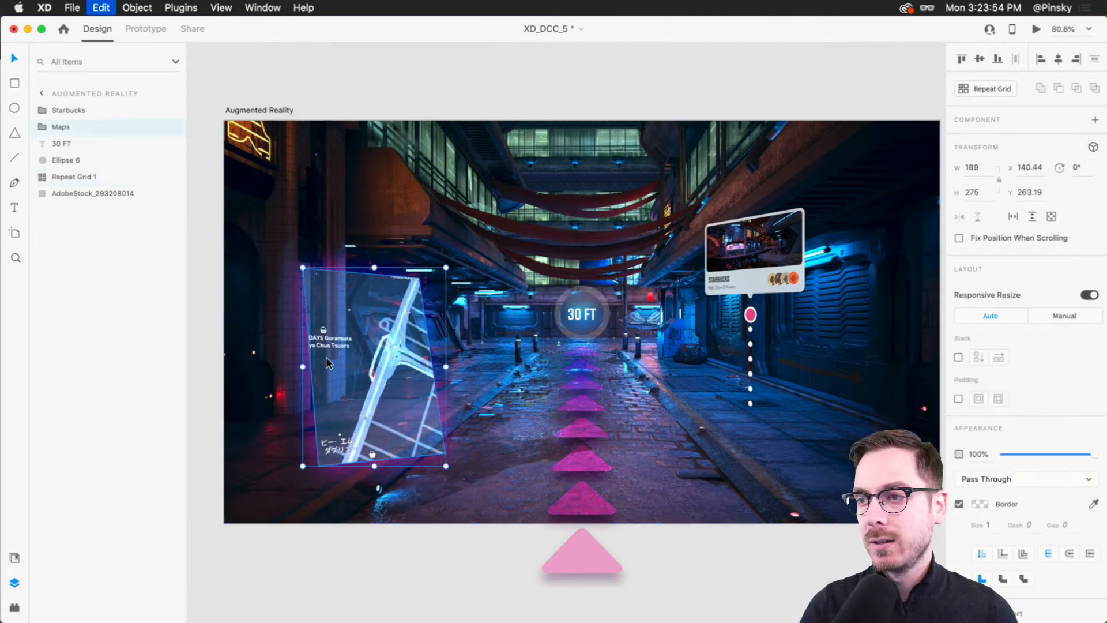
left_click(770, 264)
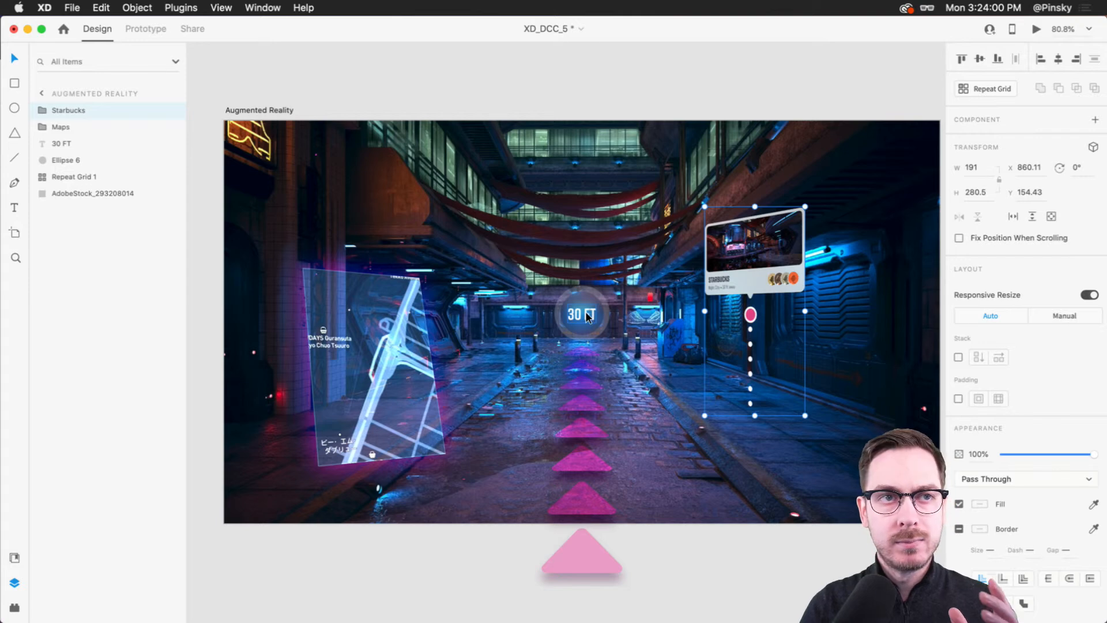
left_click(583, 91)
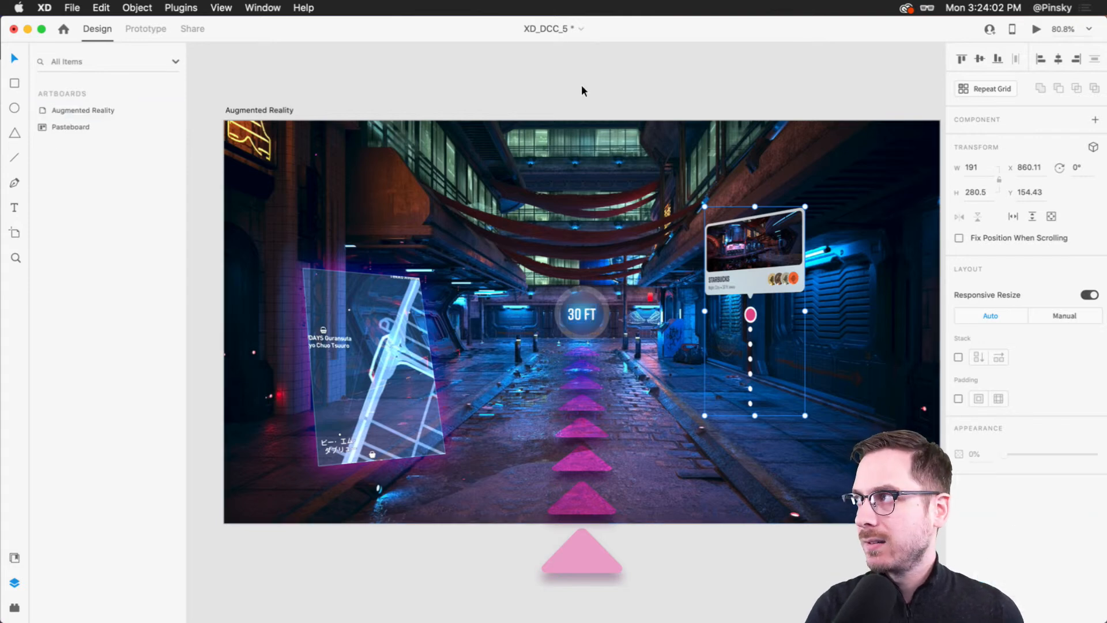
Preview the finished augmented reality artboard in the preview window, reposition the window, and close it
left_click_drag(578, 124, 564, 127)
left_click(626, 180)
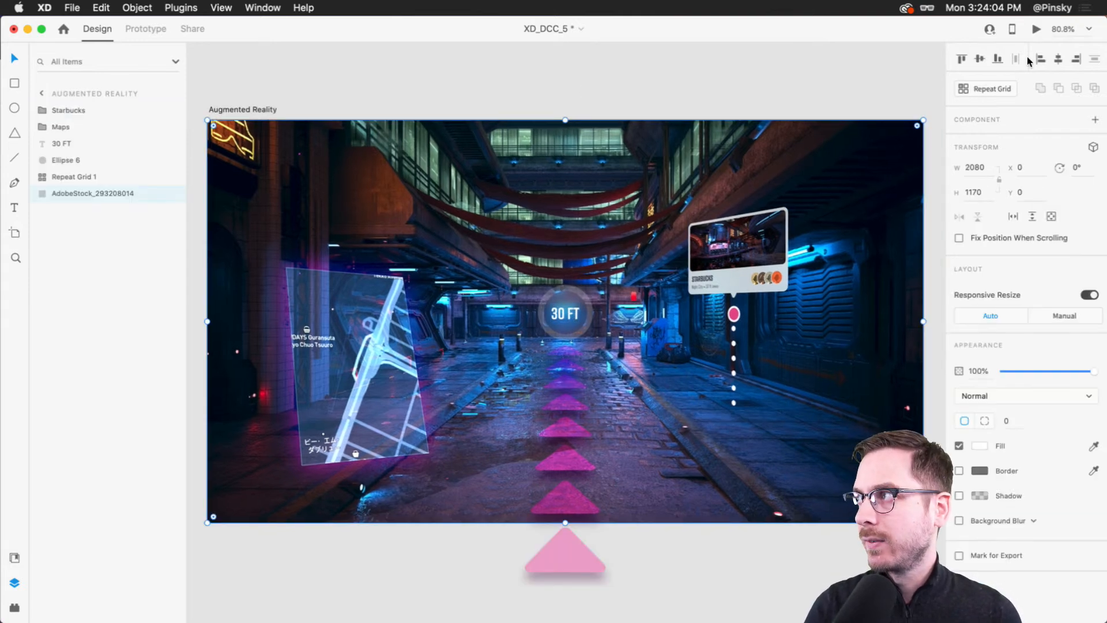
left_click(1037, 29)
left_click_drag(571, 51, 455, 75)
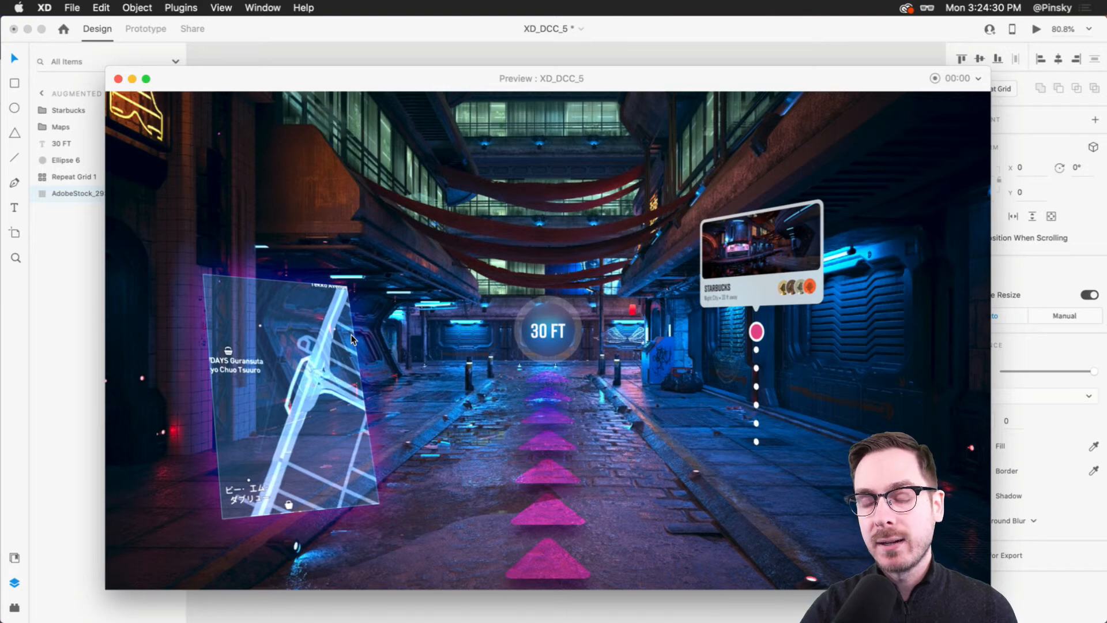
key("super+w")
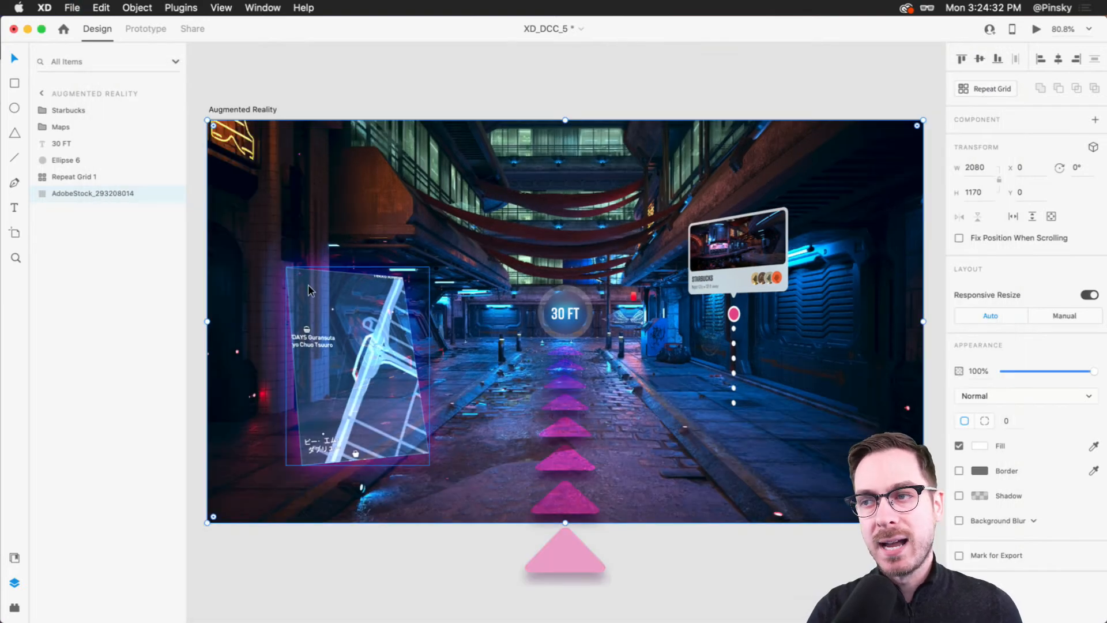